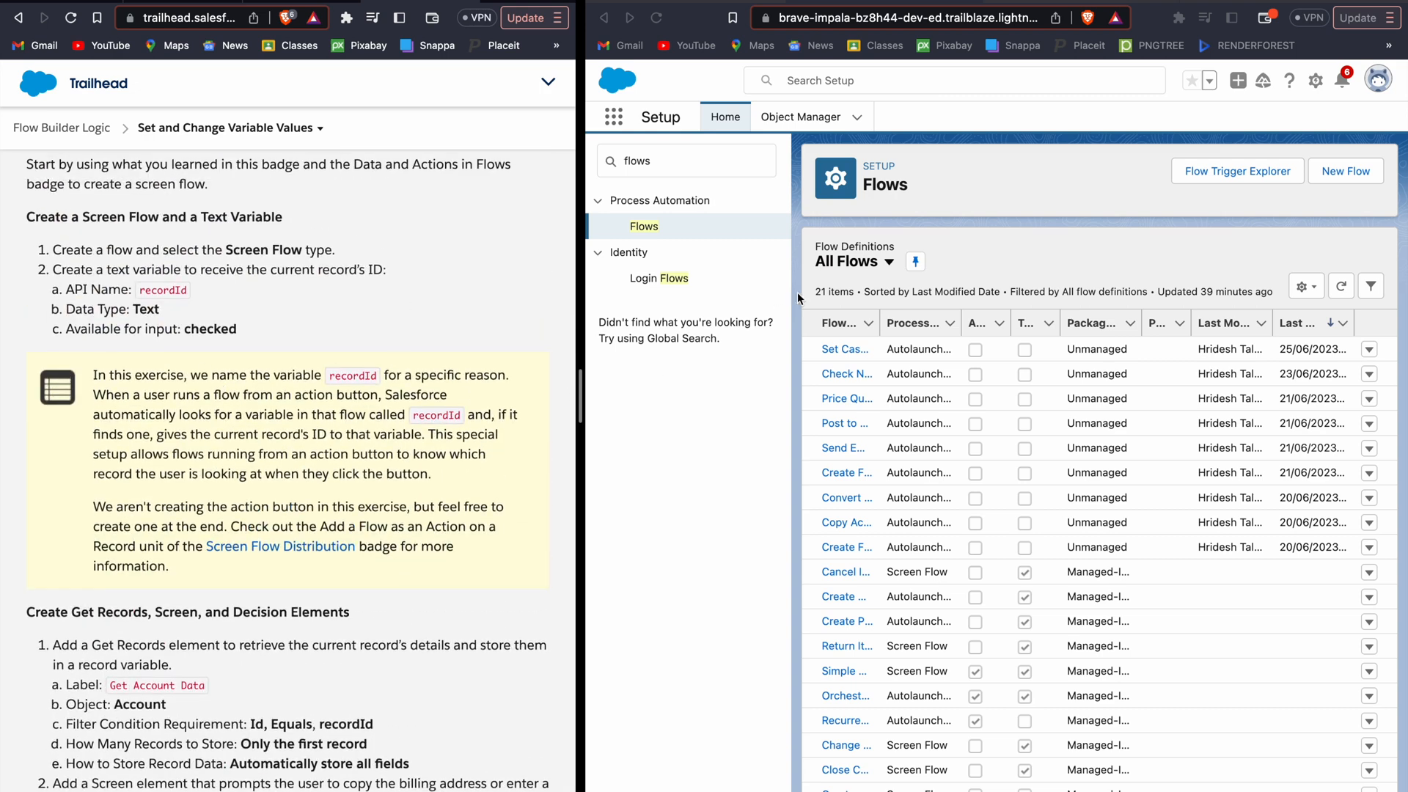
Create a new flow of the Screen Flow type and show its Toolbox
click(1349, 170)
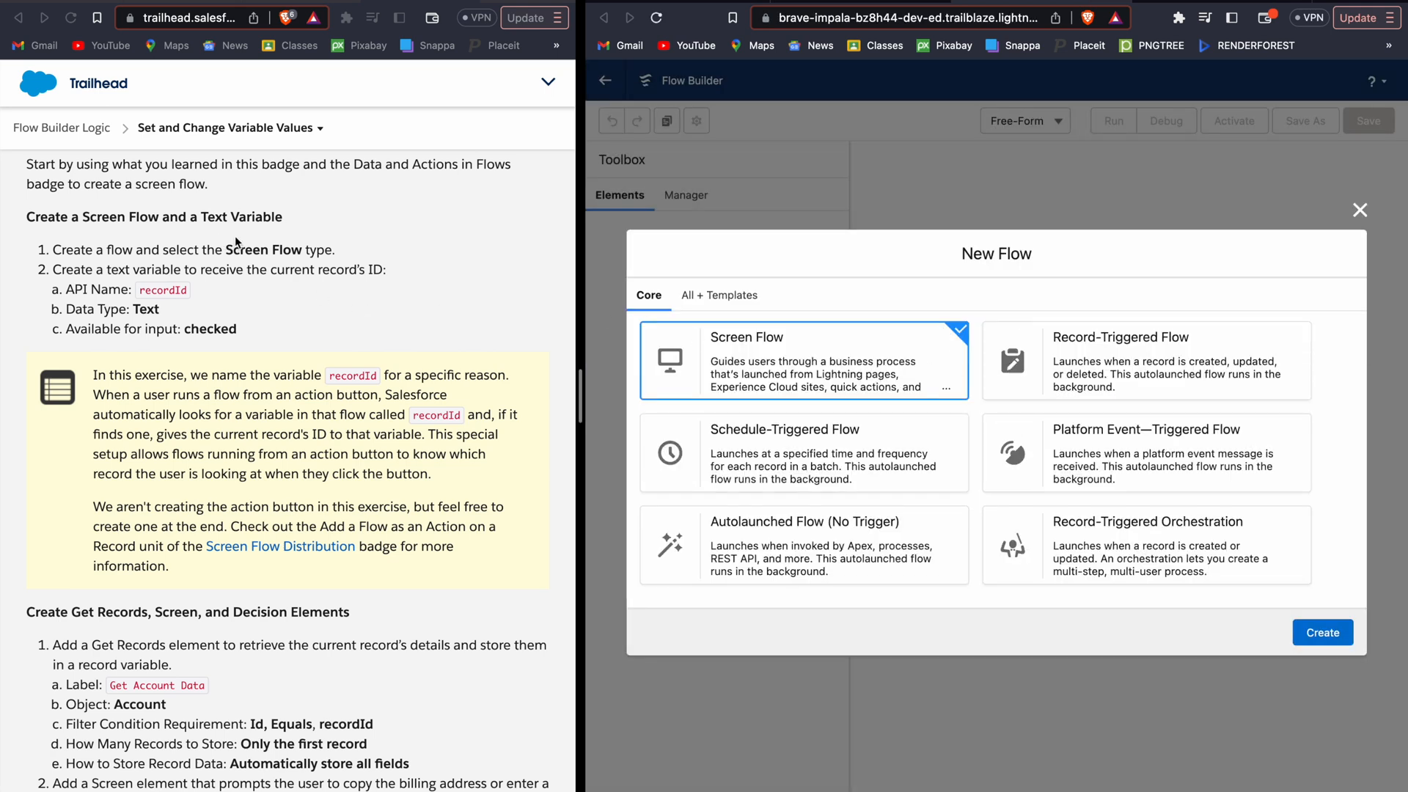
click(1317, 648)
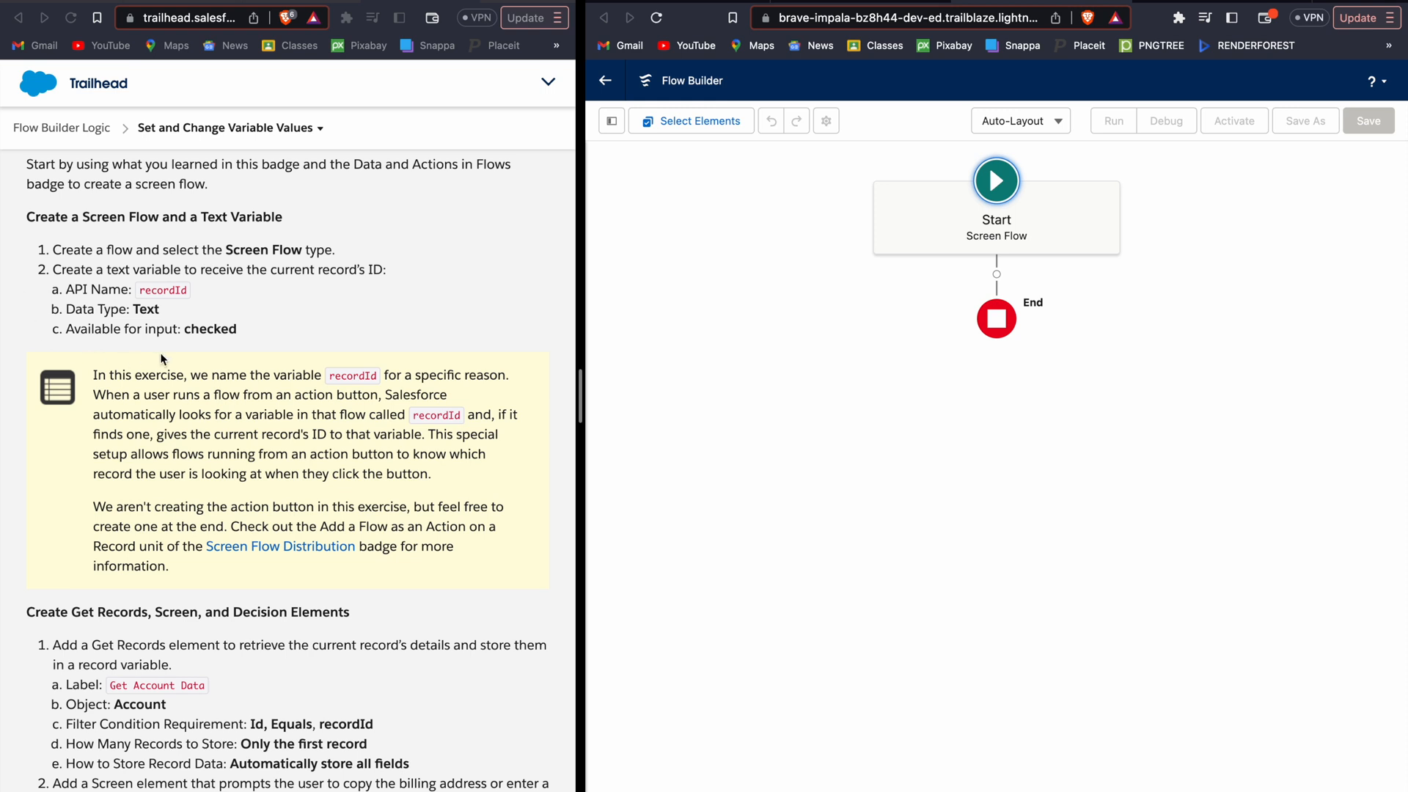
click(612, 121)
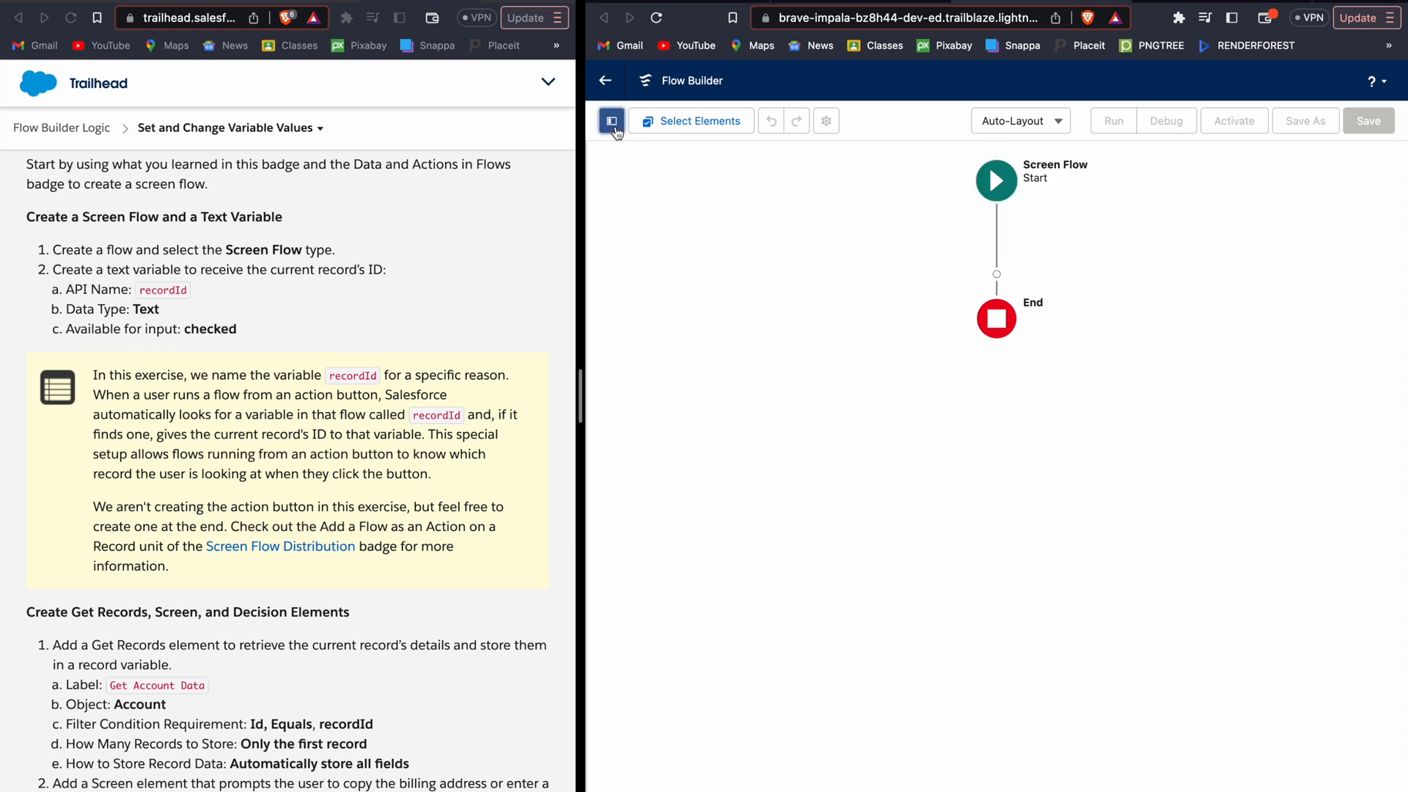
click(651, 271)
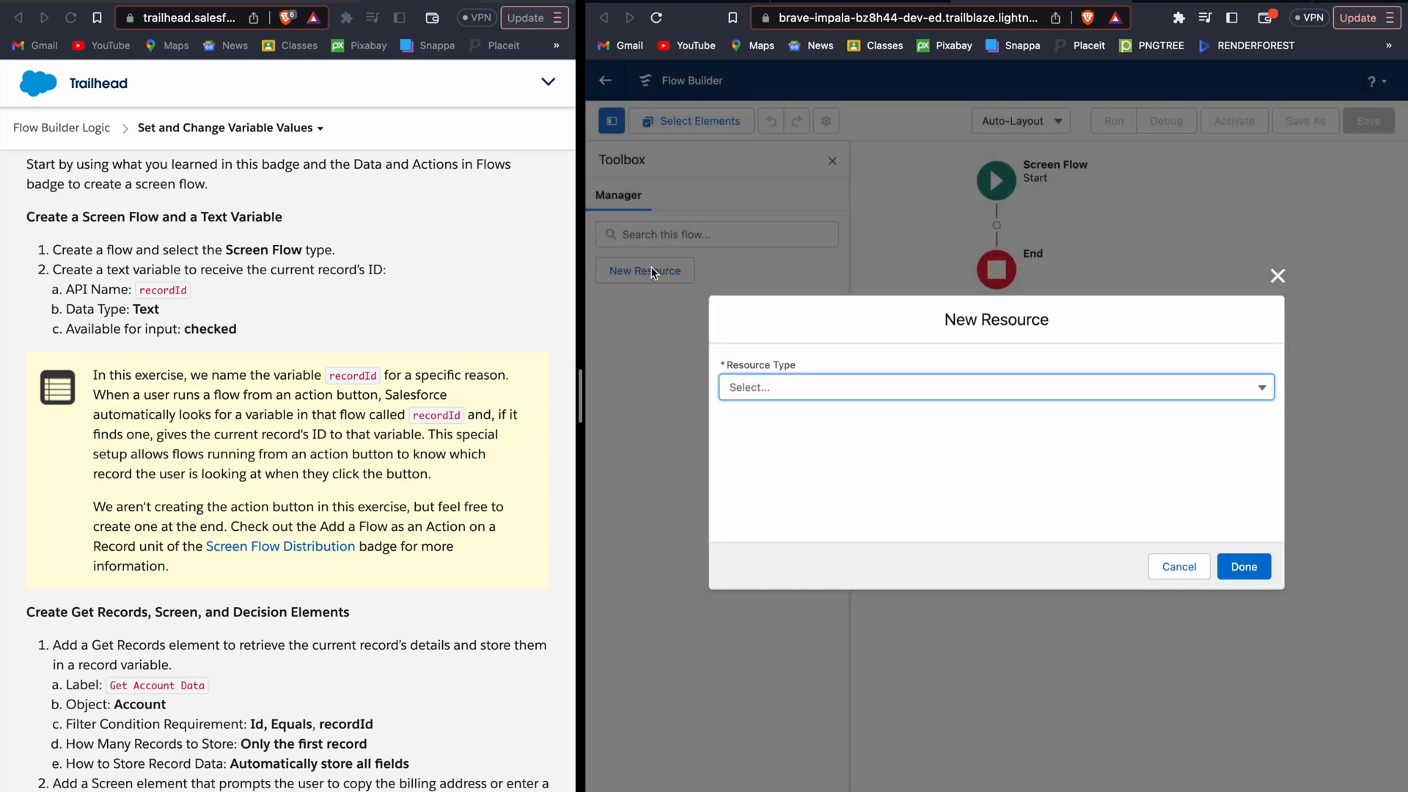
click(869, 393)
click(847, 431)
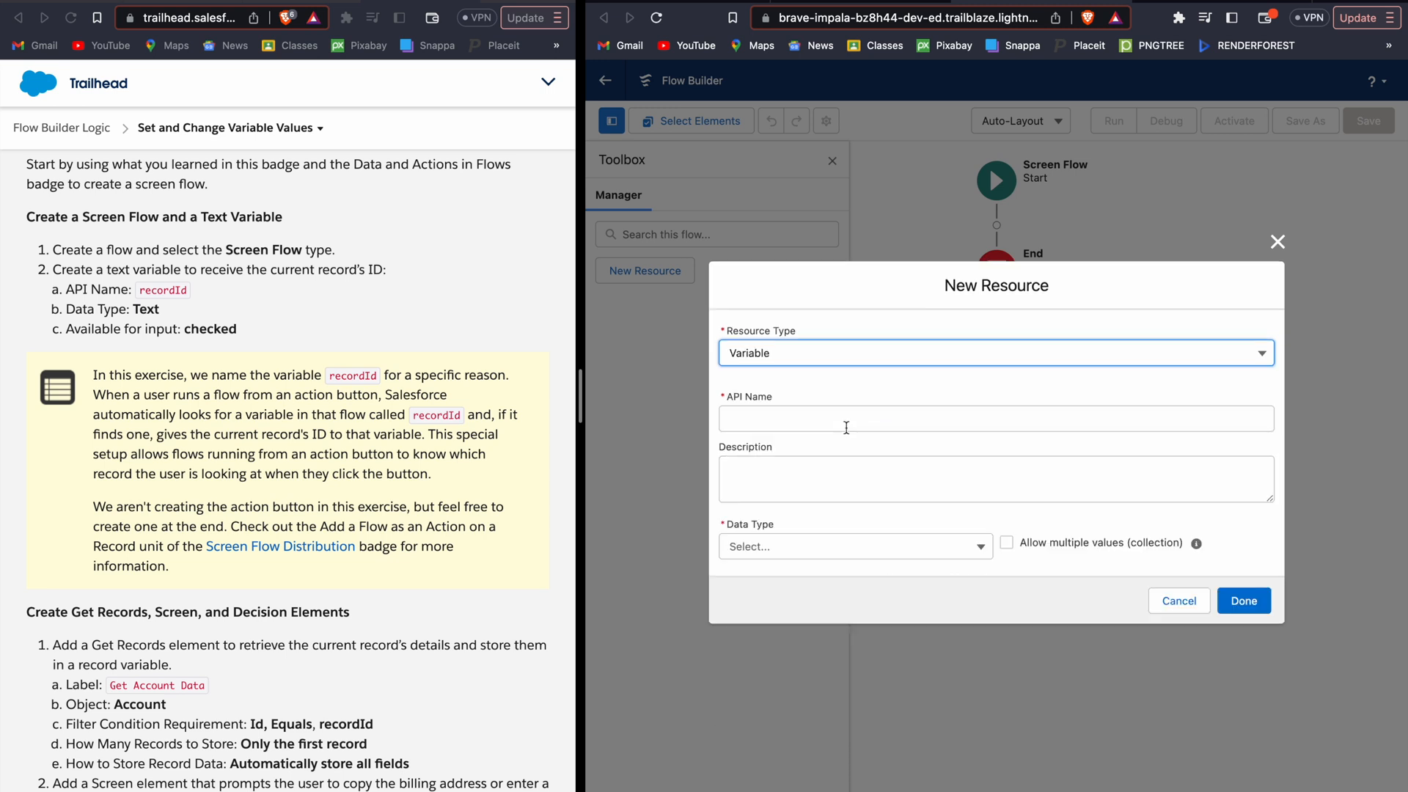
click(933, 428)
text(recordId)
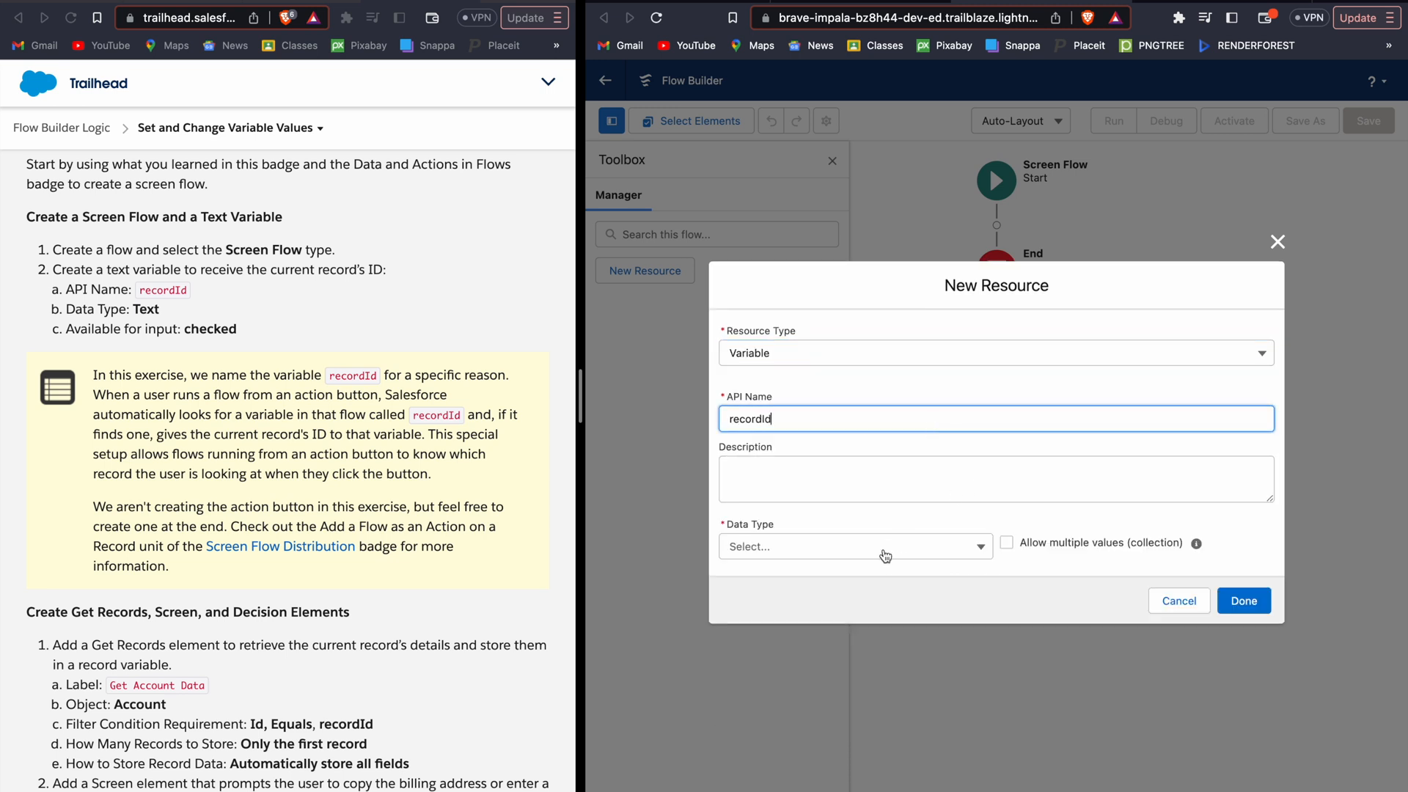
click(884, 555)
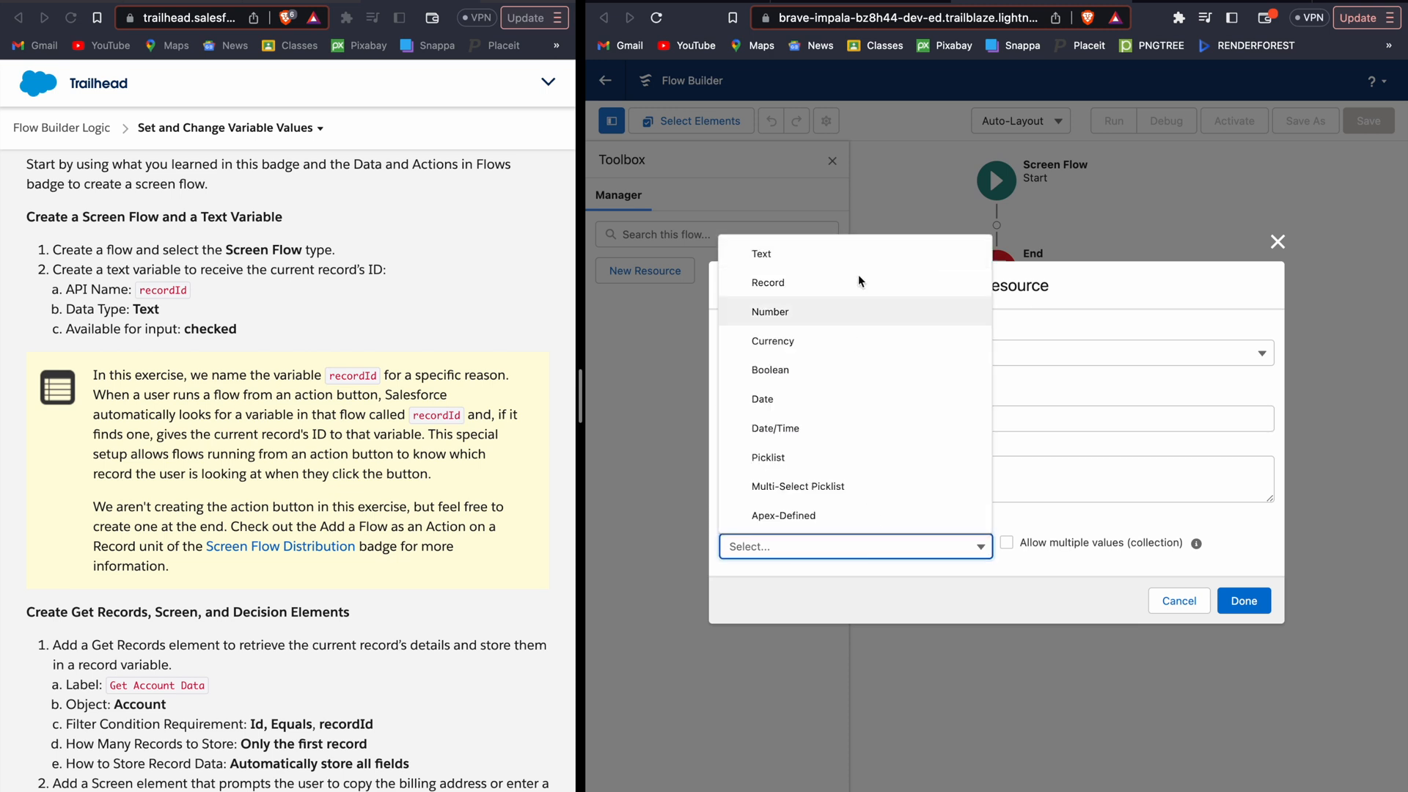
click(862, 254)
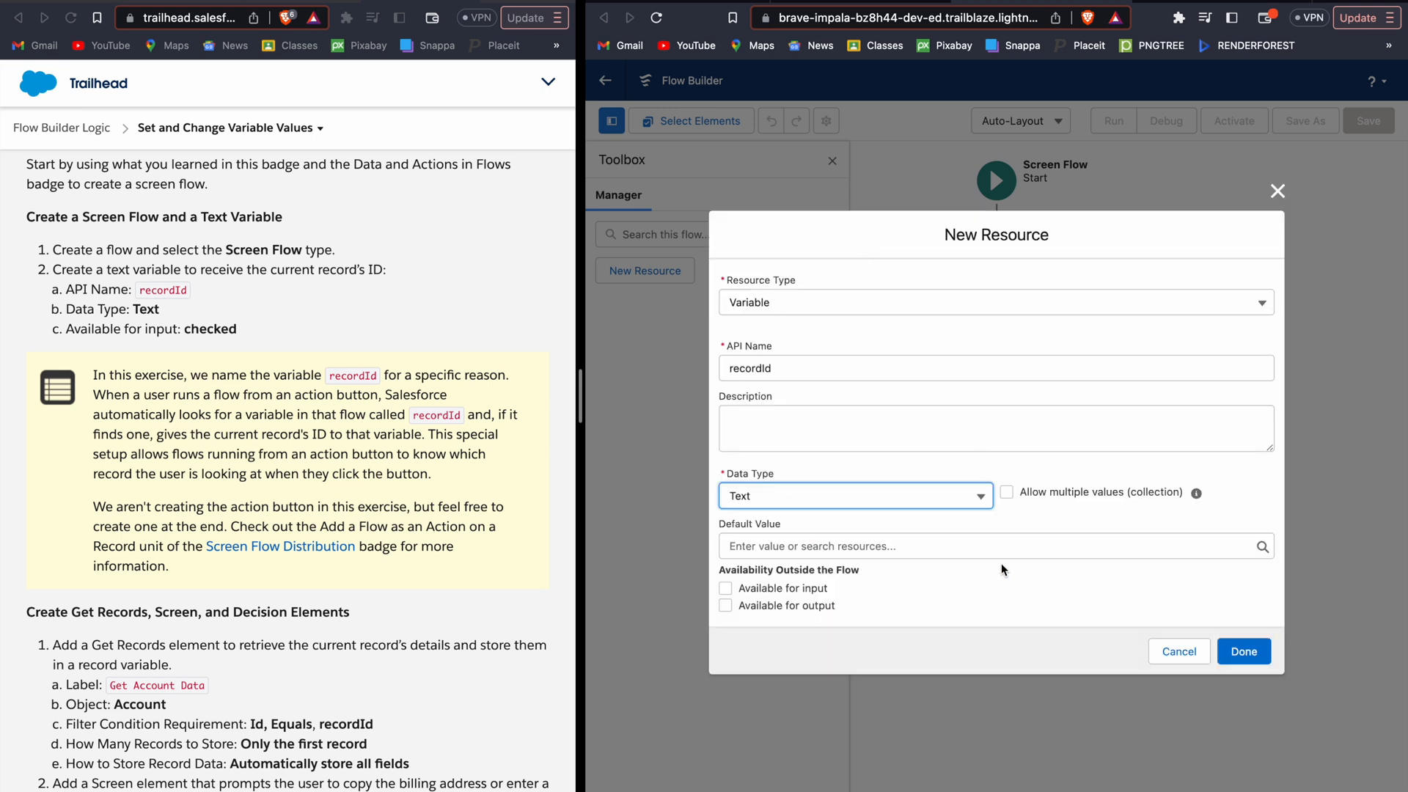
click(845, 541)
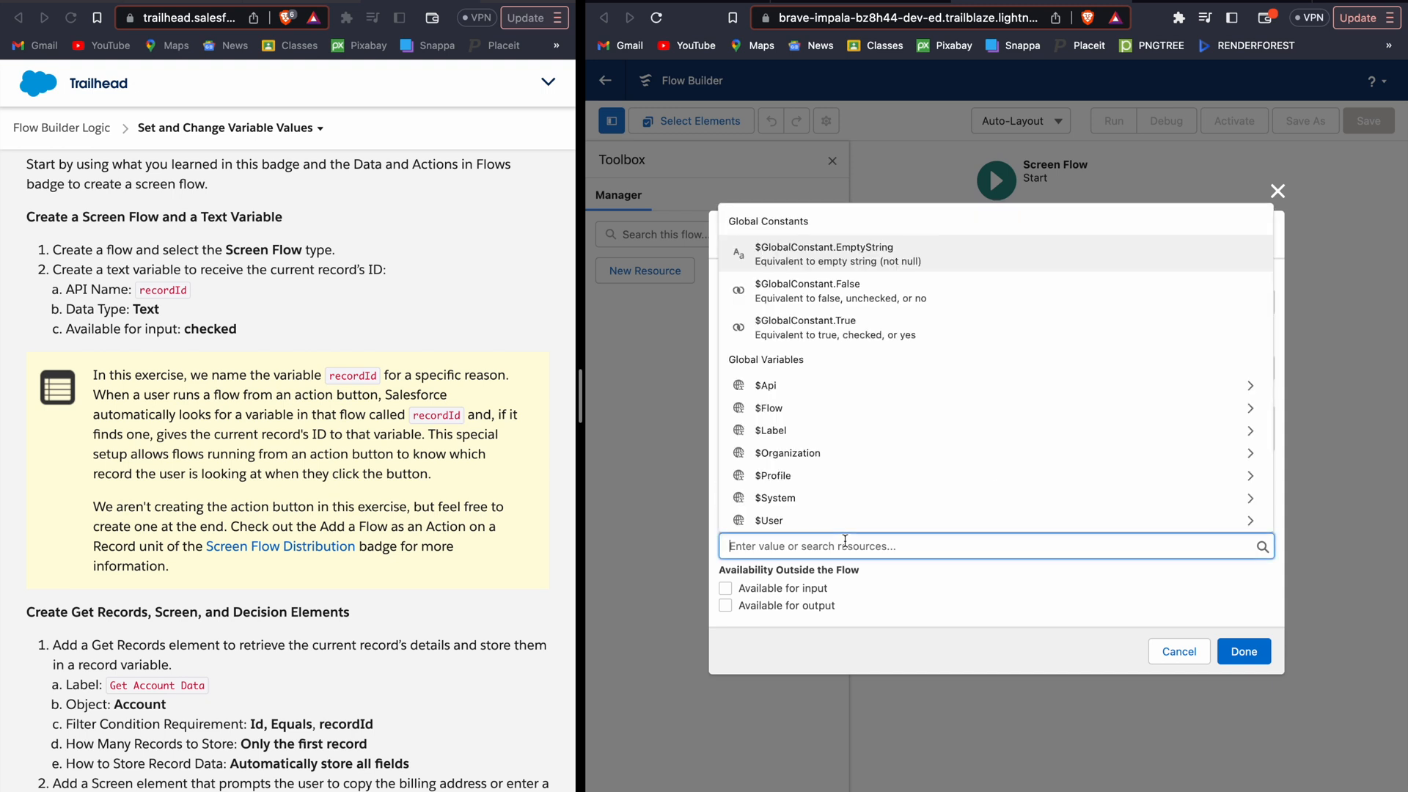
text(che)
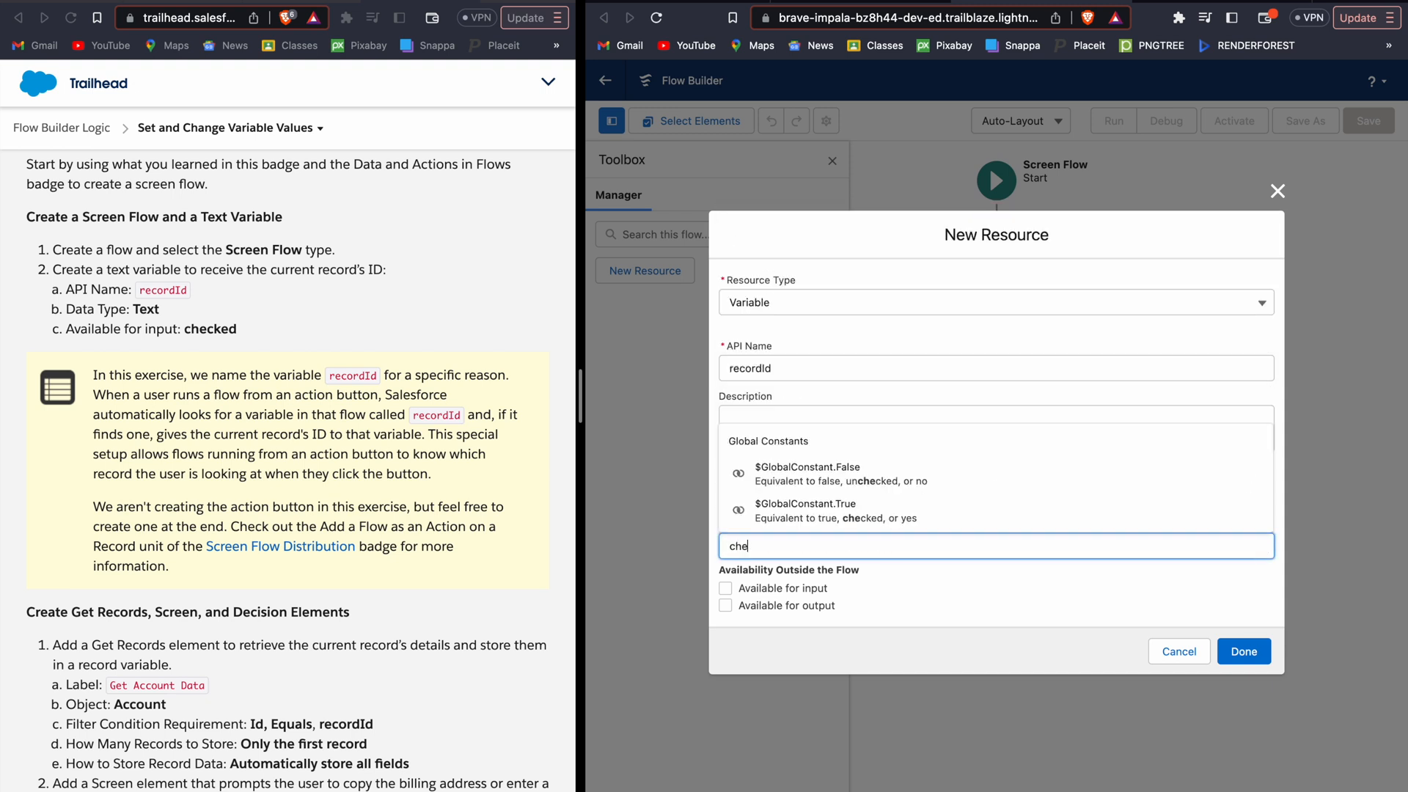
key(Escape)
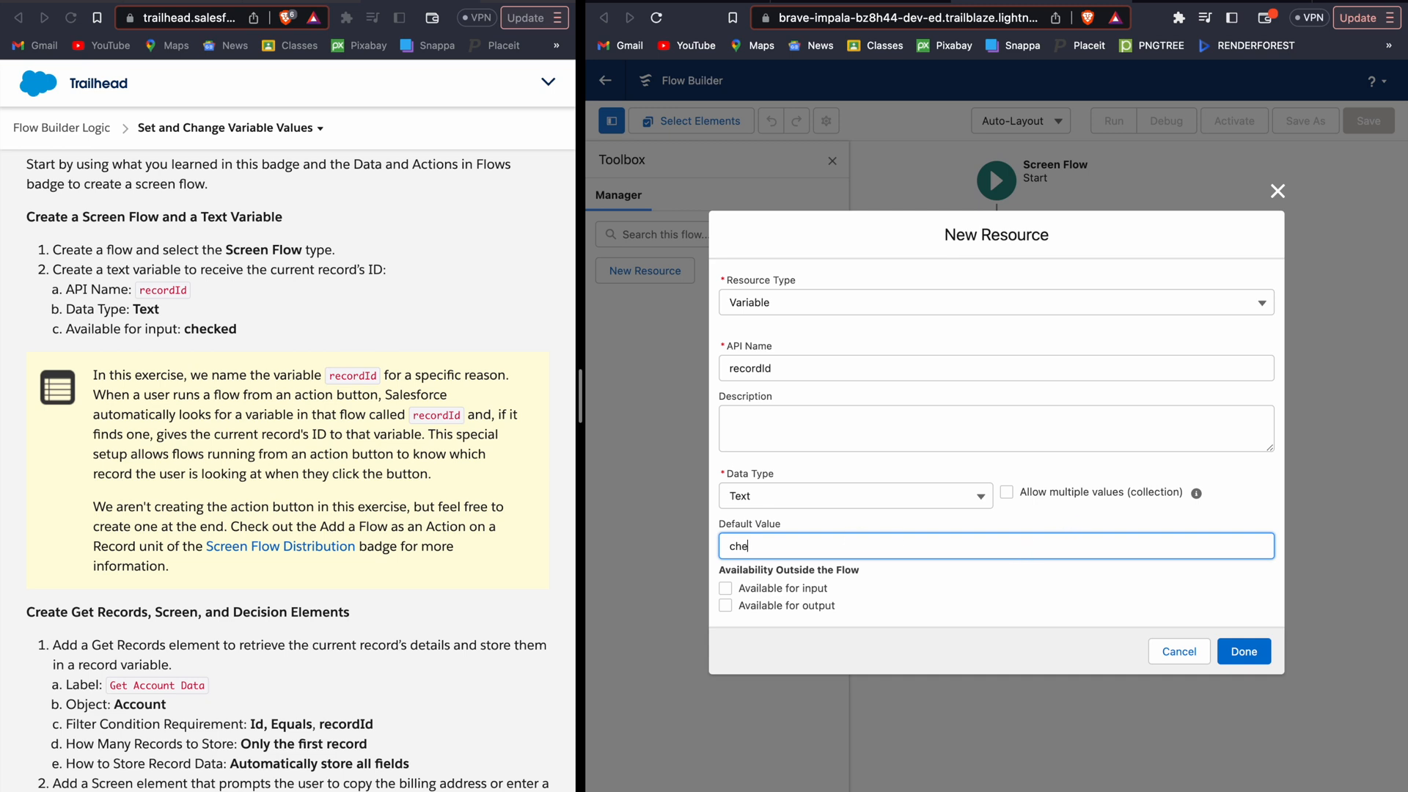
key(Escape)
Create a variable resource with API name recordId and data type Text, and make it available for input
click(677, 284)
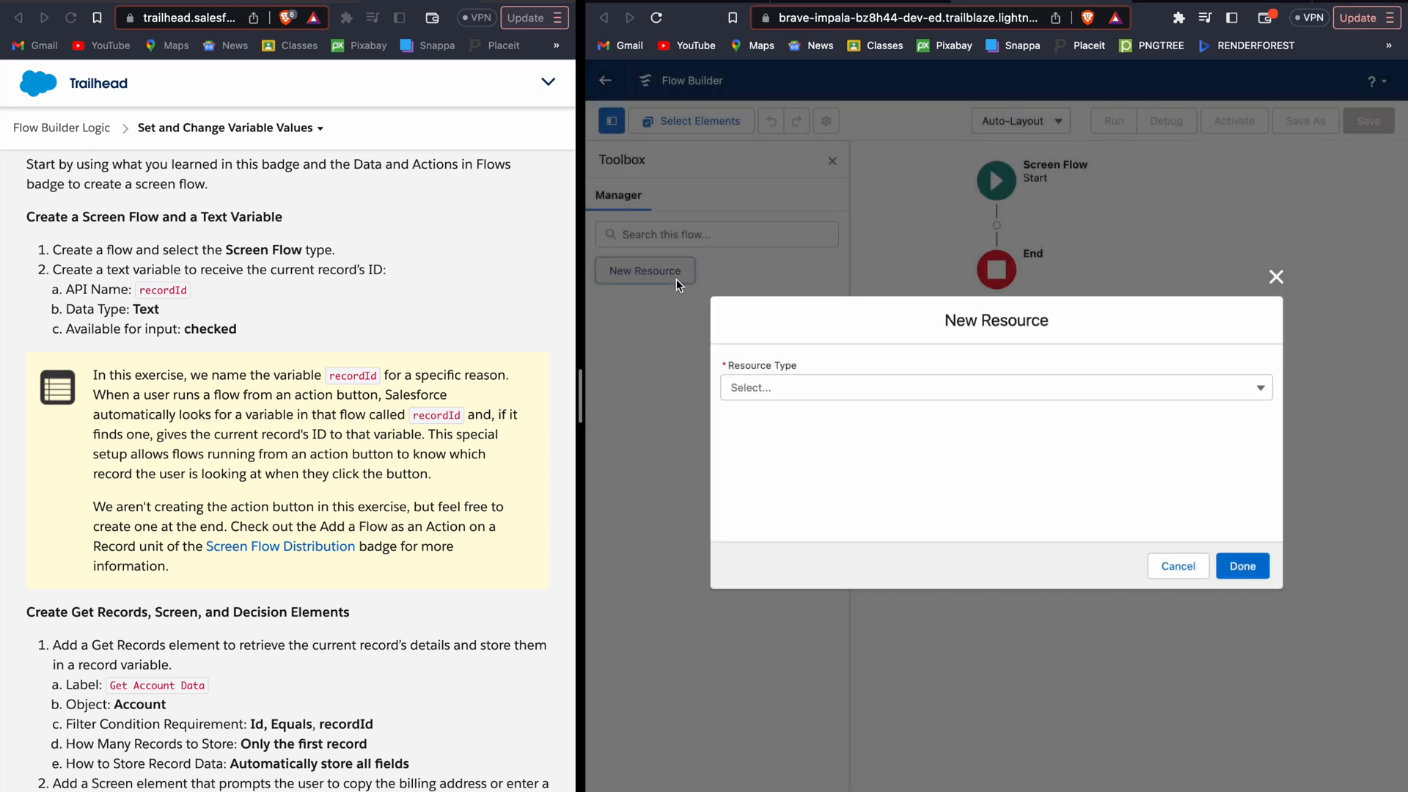
click(791, 390)
click(783, 414)
click(793, 417)
text(recordId)
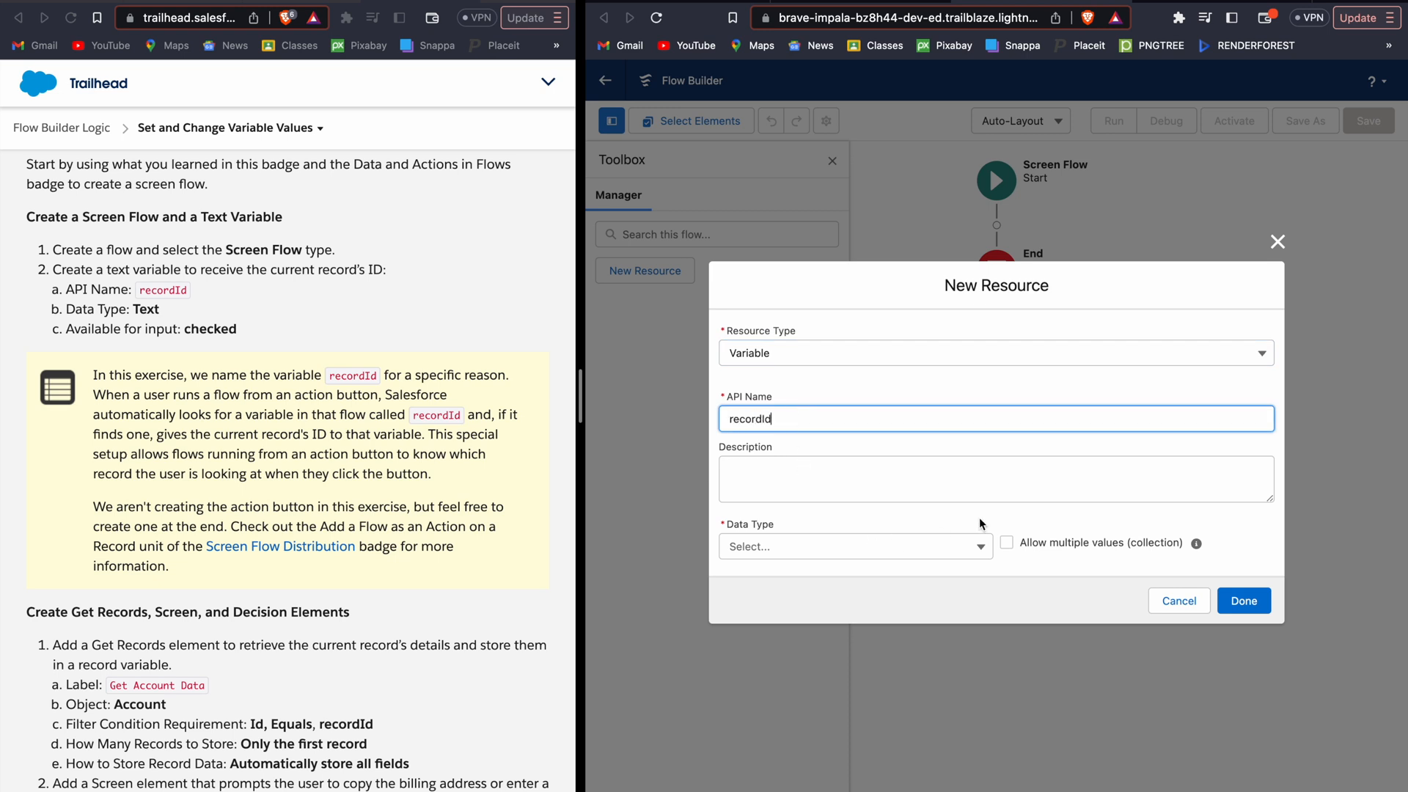
click(867, 548)
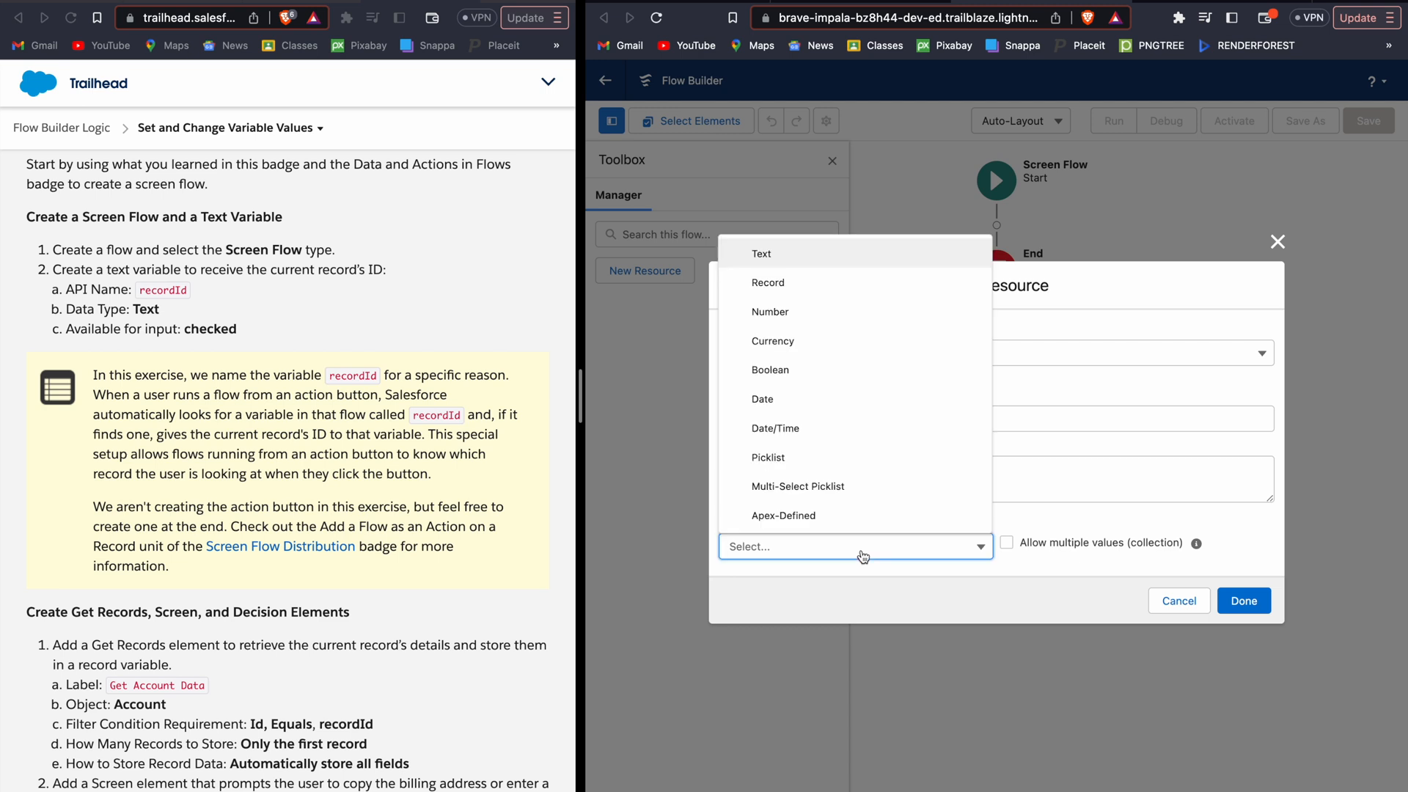
click(828, 262)
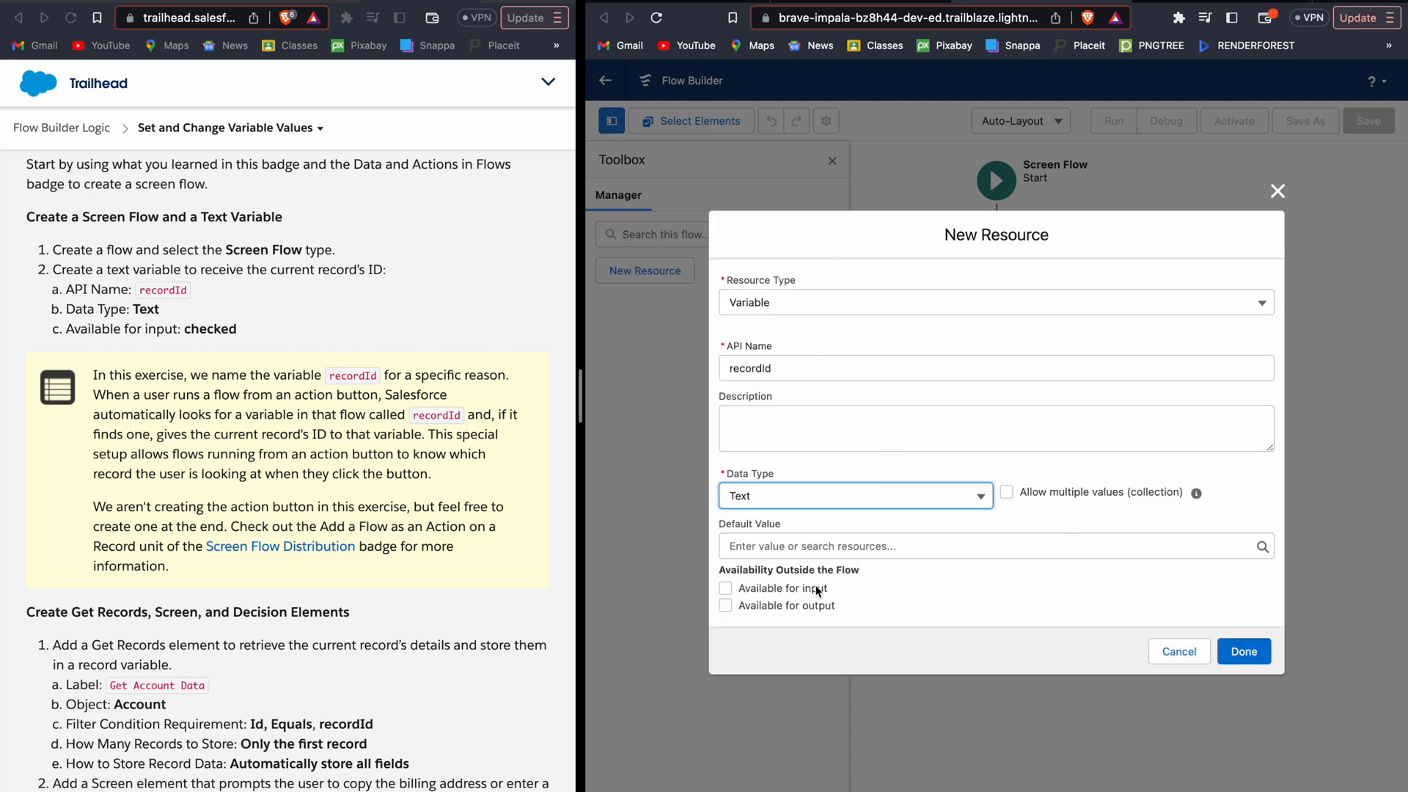
click(725, 589)
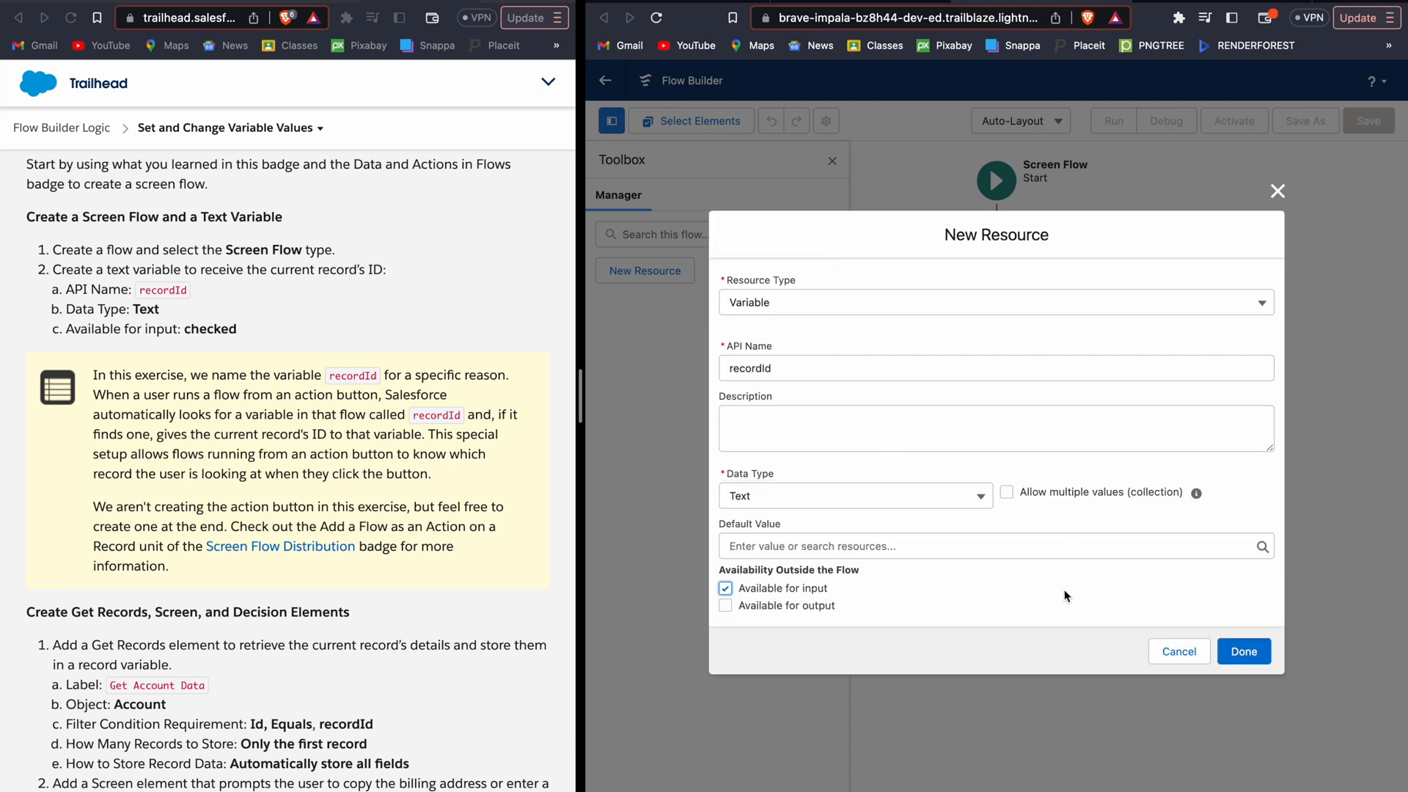
click(1247, 650)
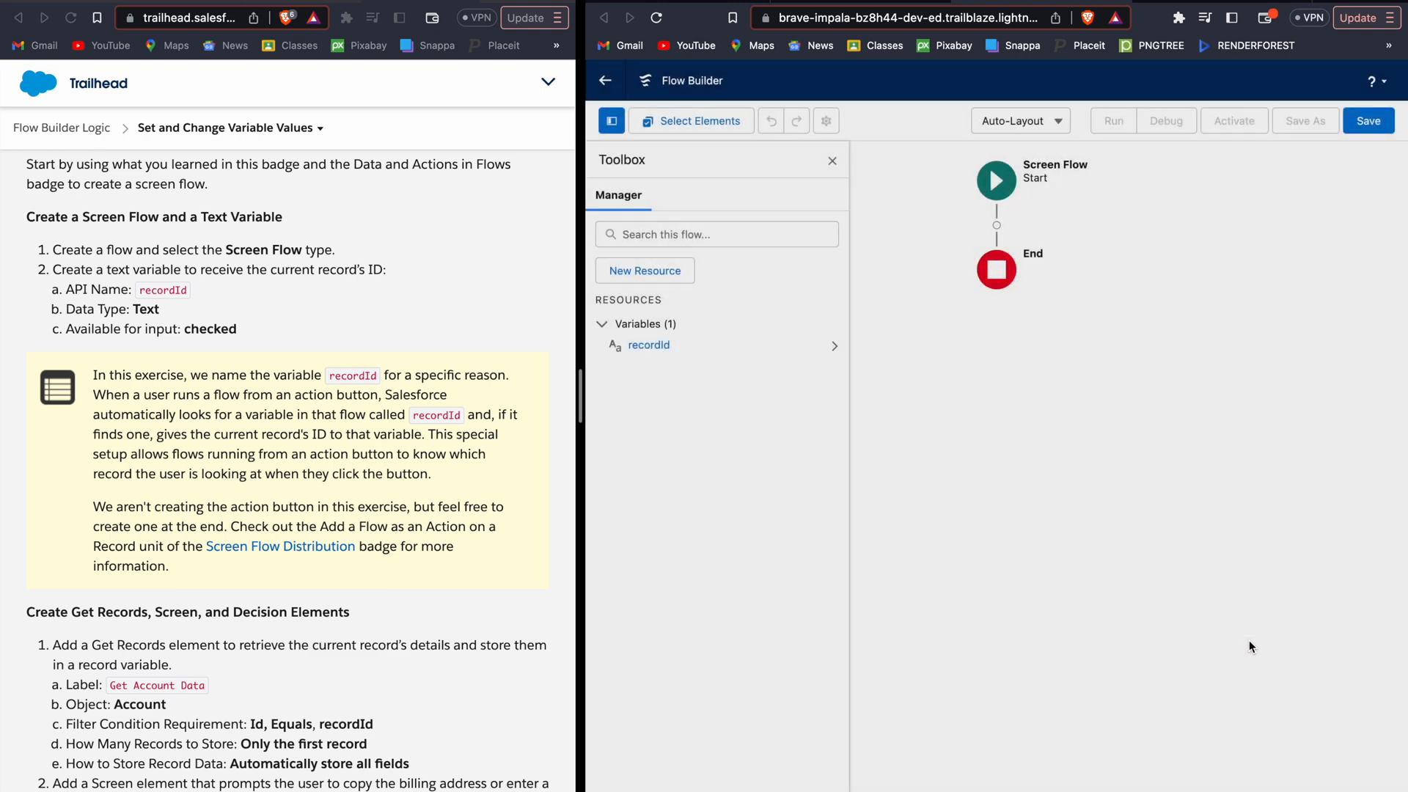
Add a Get Records element between Start and End, labelled Get Account Data
scroll(320, 616, down, 4)
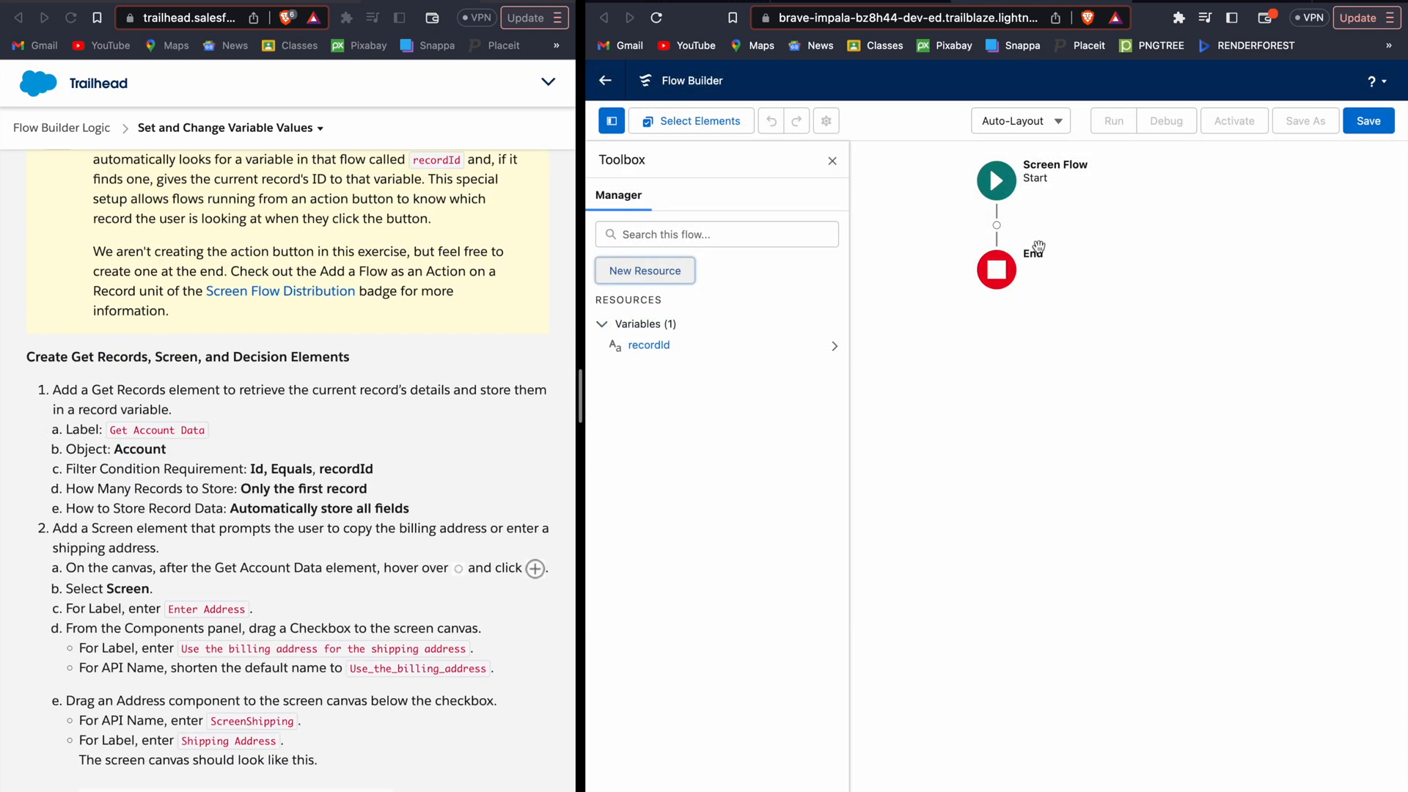
click(996, 225)
text(get)
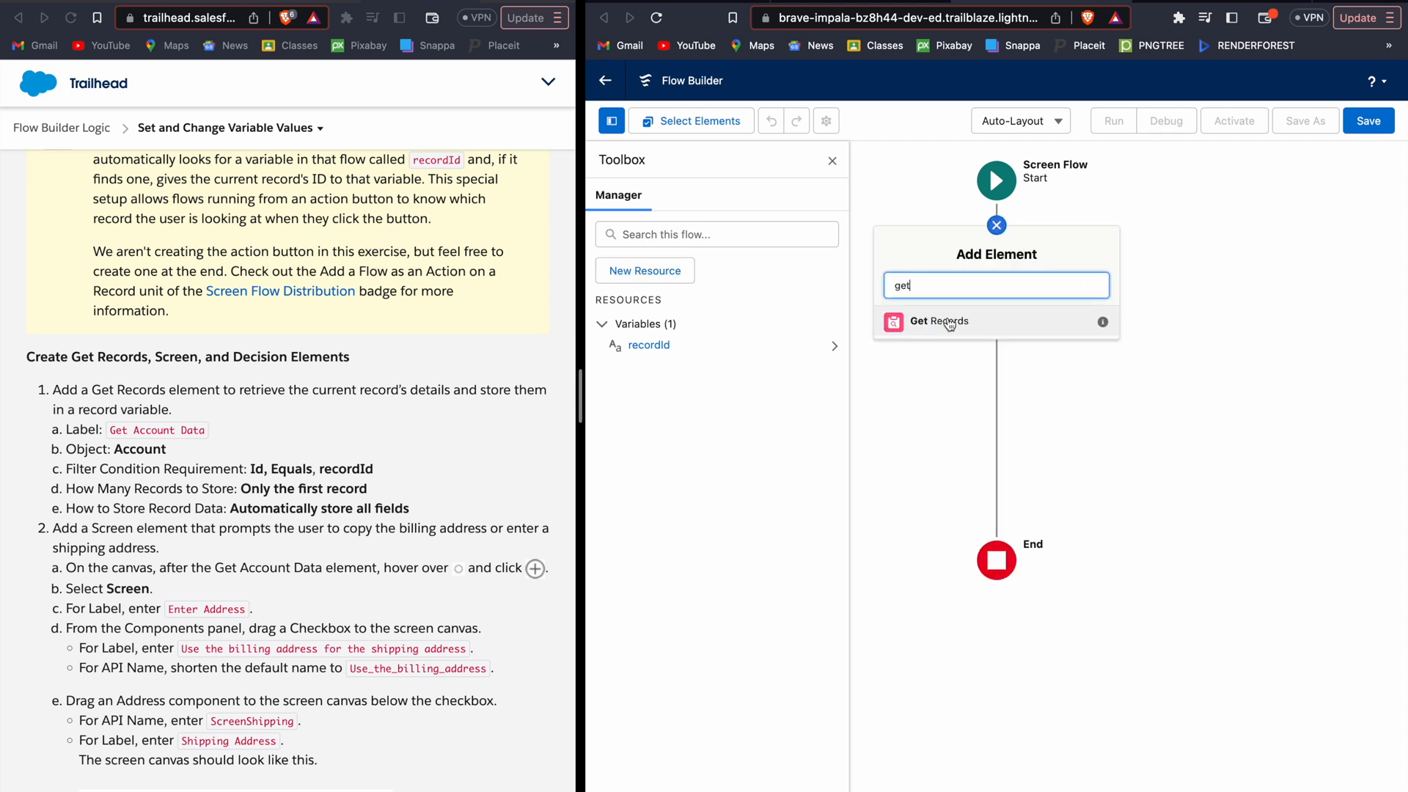
click(948, 323)
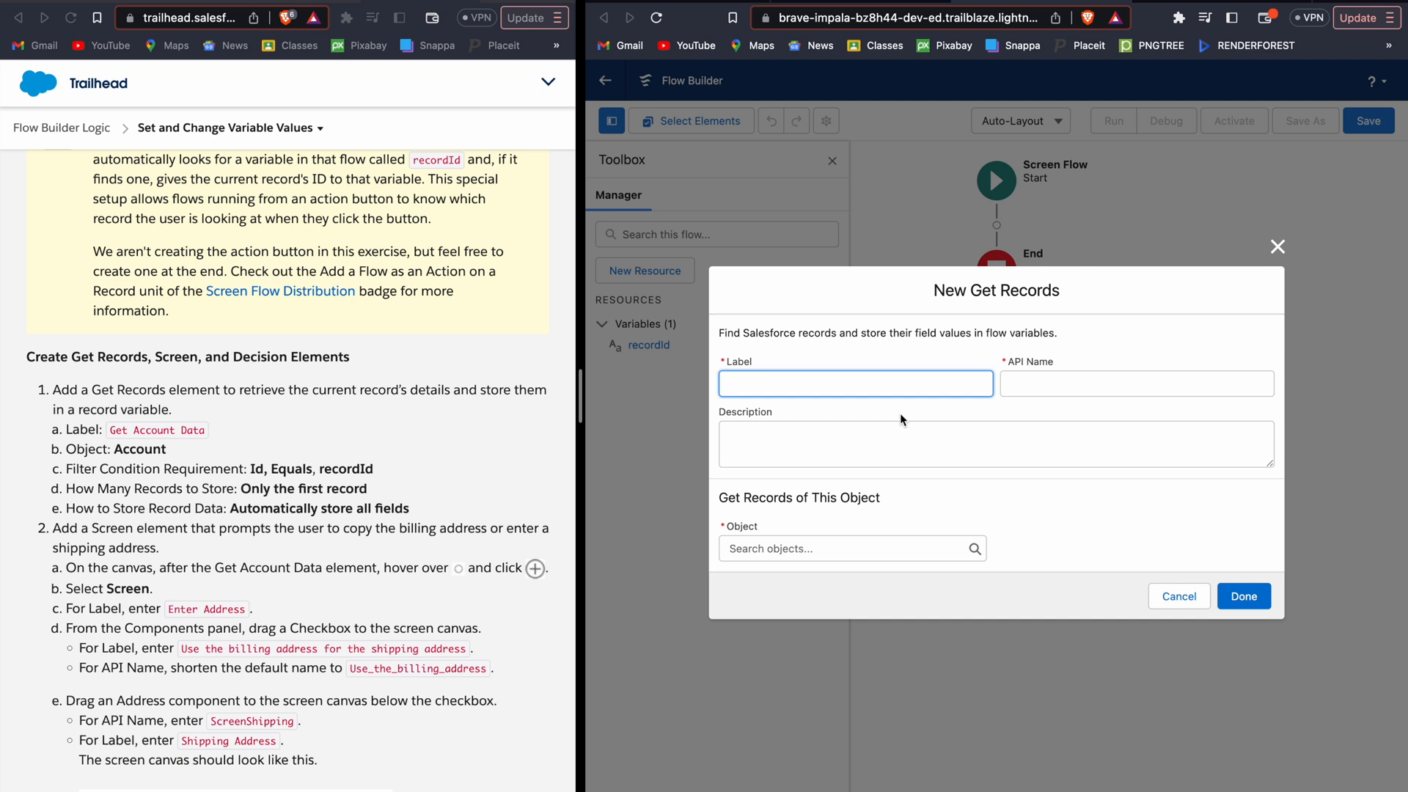
text(Get Account Data)
click(1027, 499)
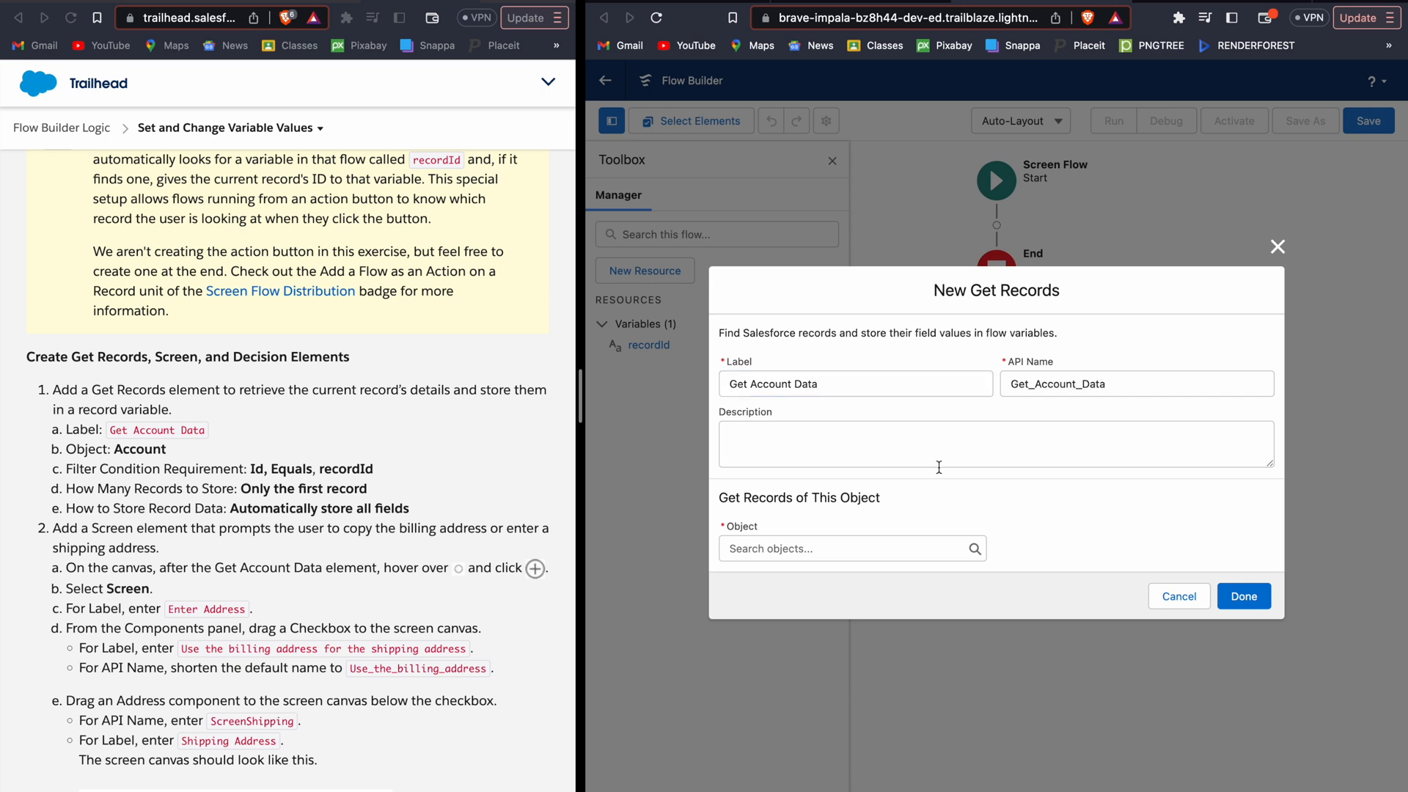
Set the object of the Get Records element to Account
click(852, 547)
text(A)
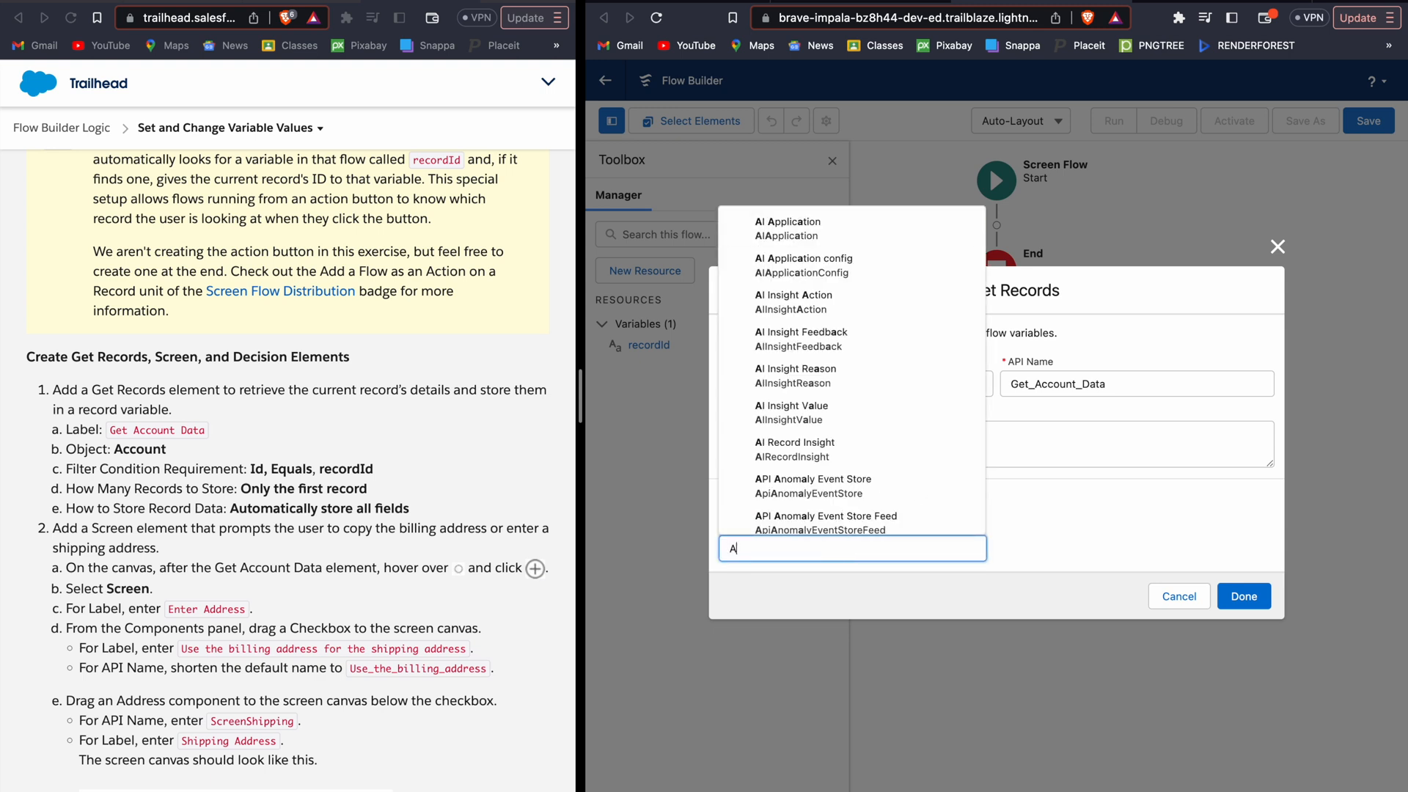
text(ccount)
key(Down)
key(Return)
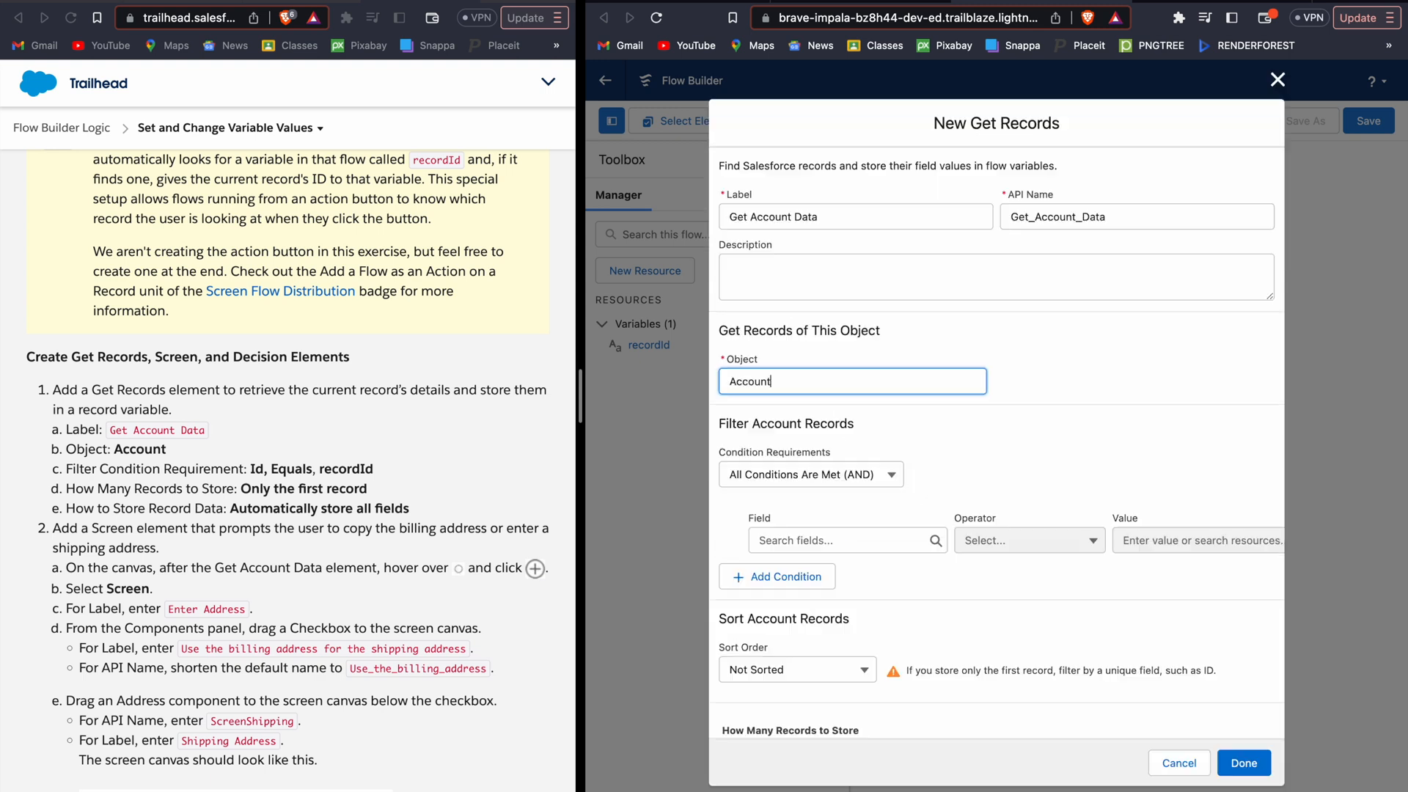
Filter the Account records with the condition Id Equals recordId and finish the Get Records element
click(850, 539)
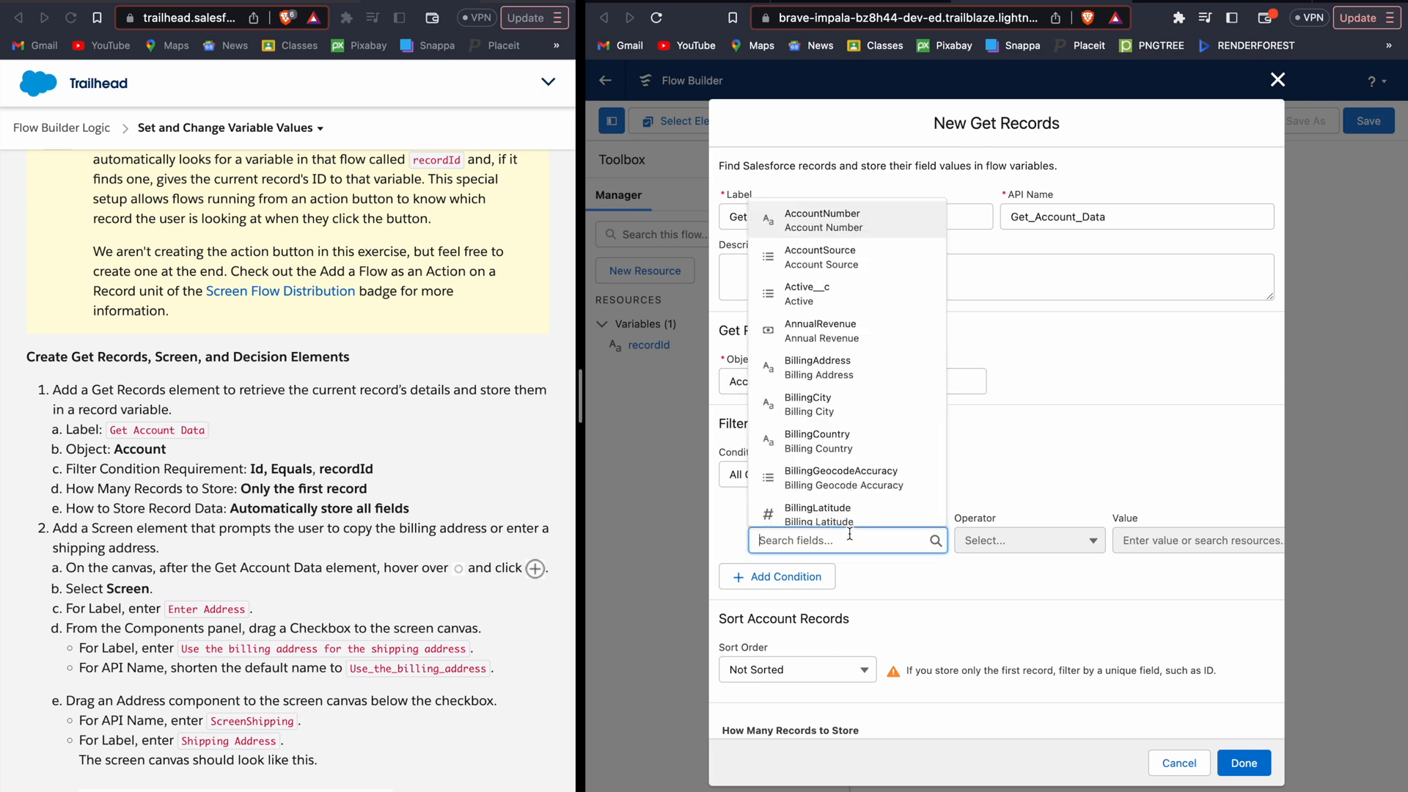
text(Id)
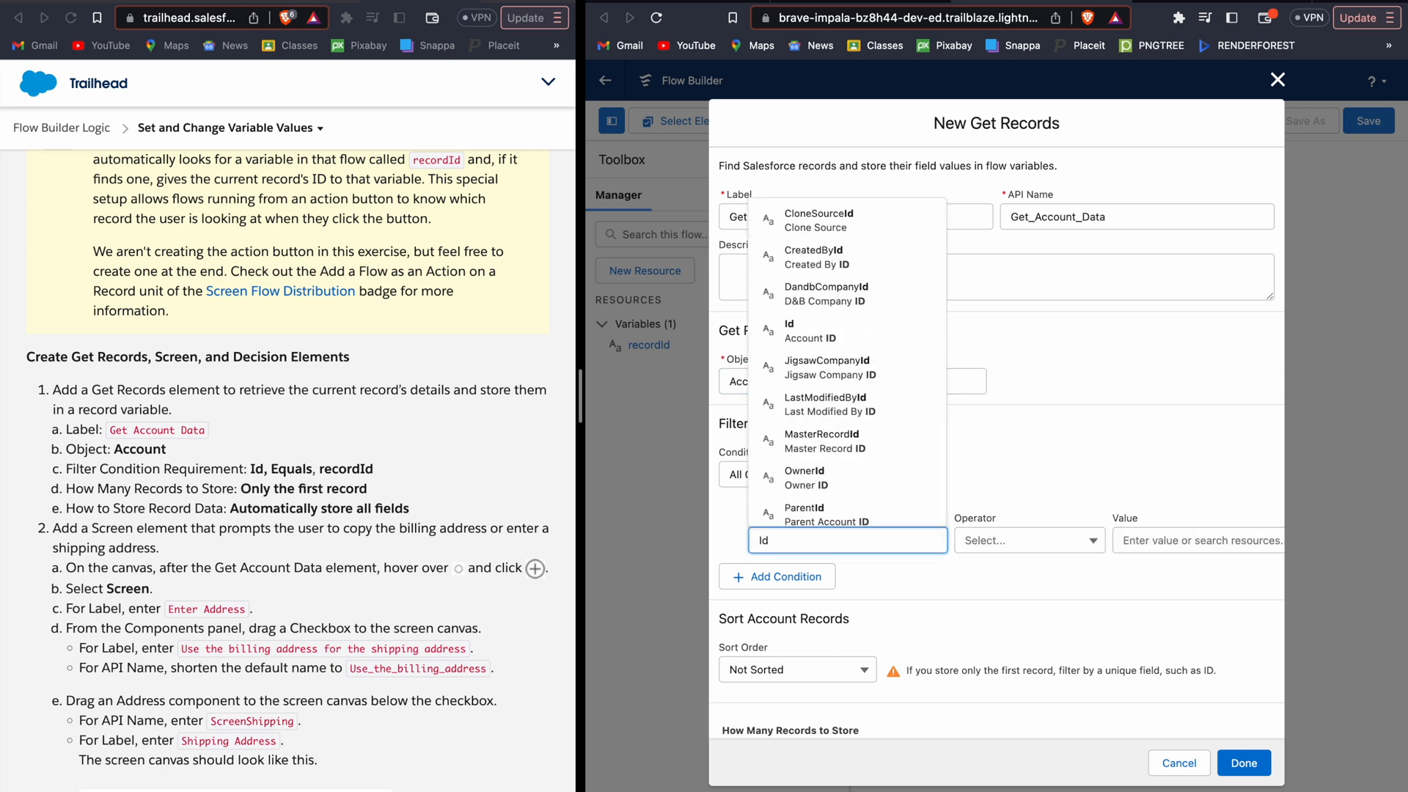
key(Tab)
key(Tab)
text(reco)
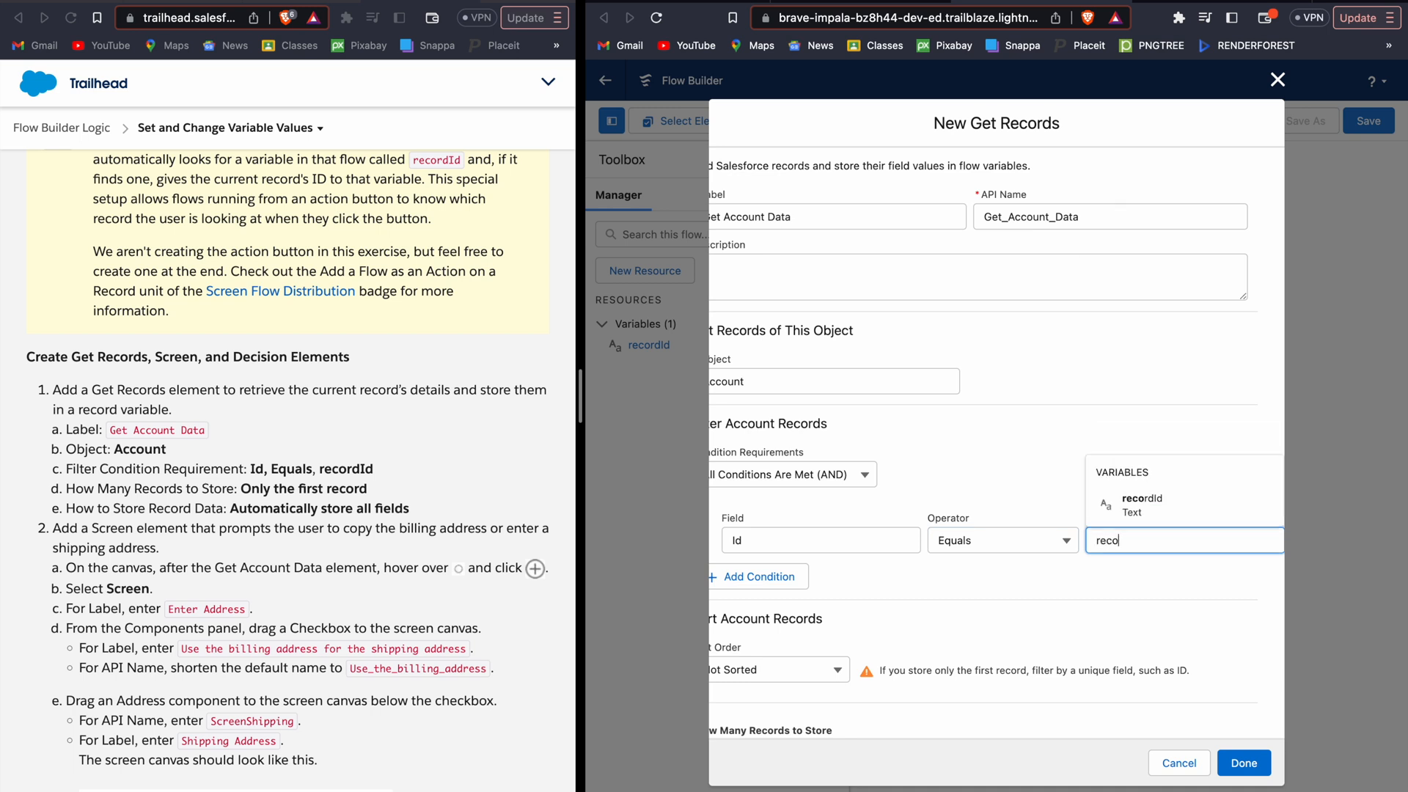
key(Down)
key(Return)
click(929, 575)
scroll(929, 580, down, 3)
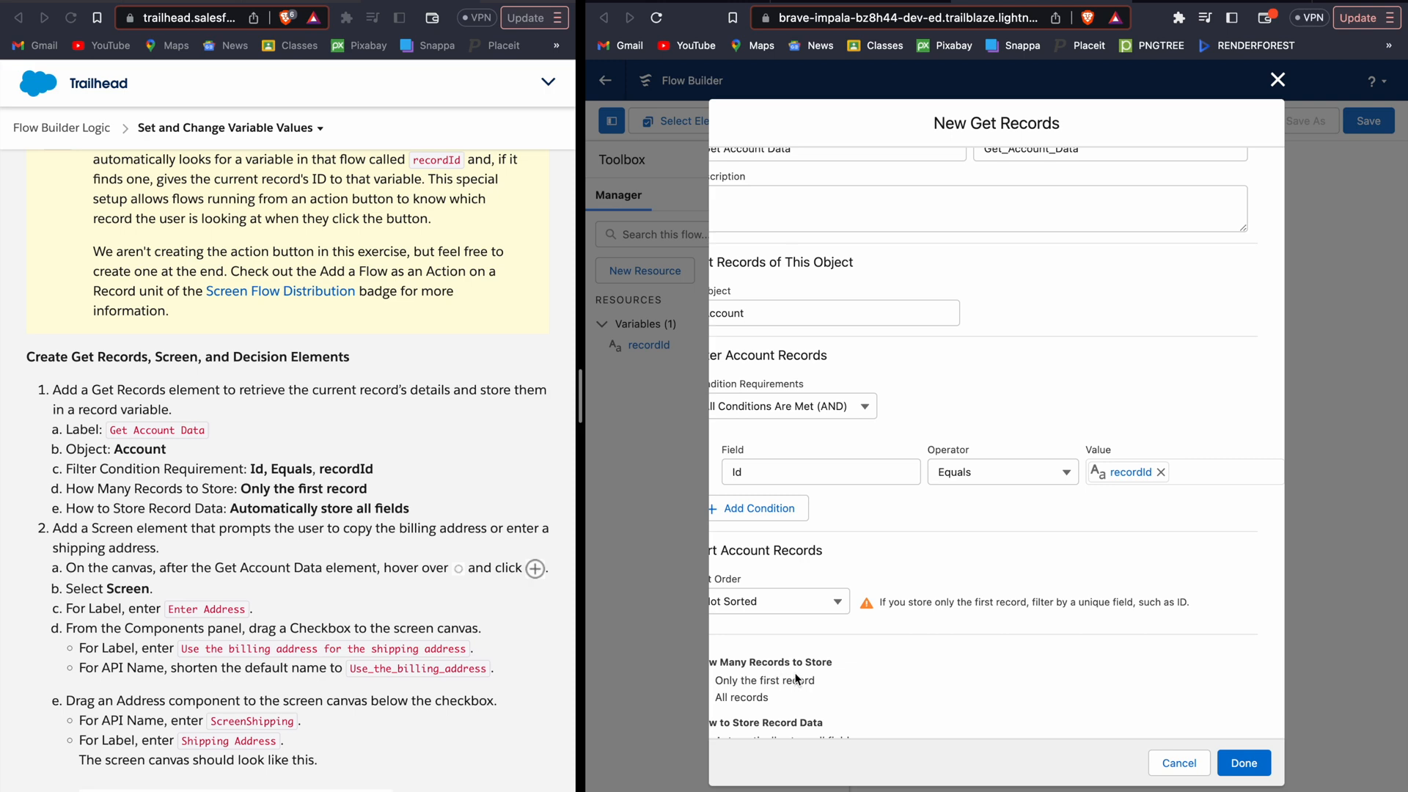
click(1244, 763)
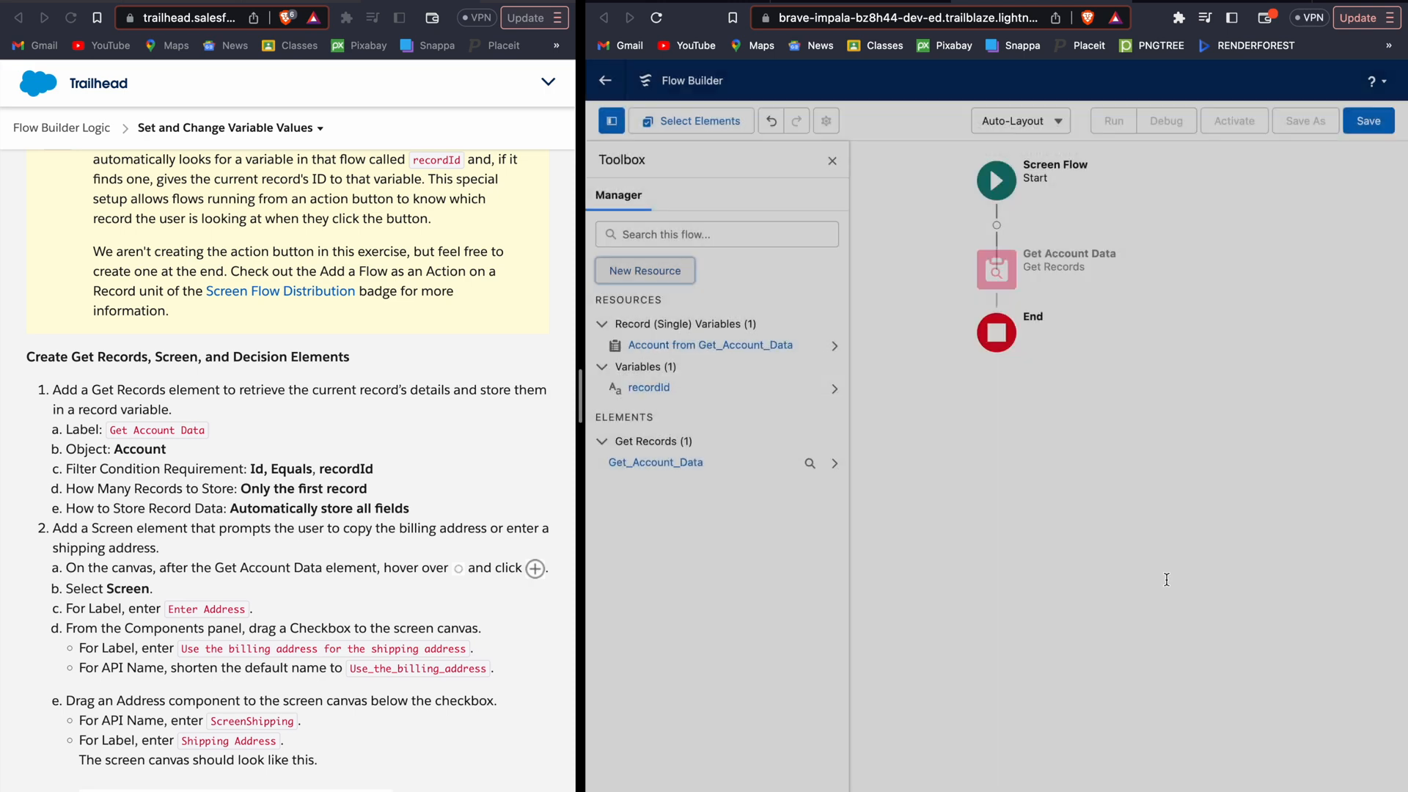
Reopen the Get Account Data element and check its filter condition and record storage settings
click(995, 279)
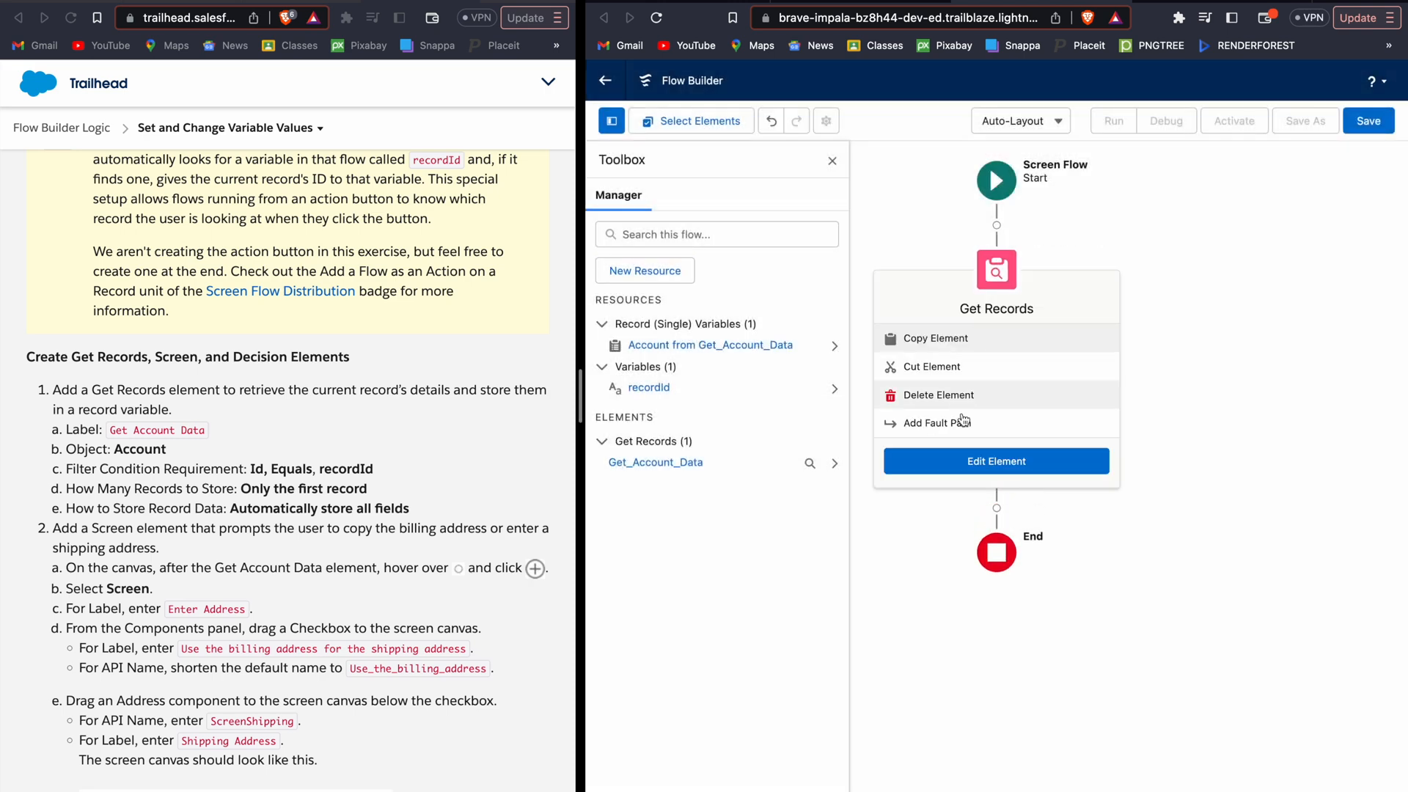
click(996, 464)
scroll(788, 638, down, 1)
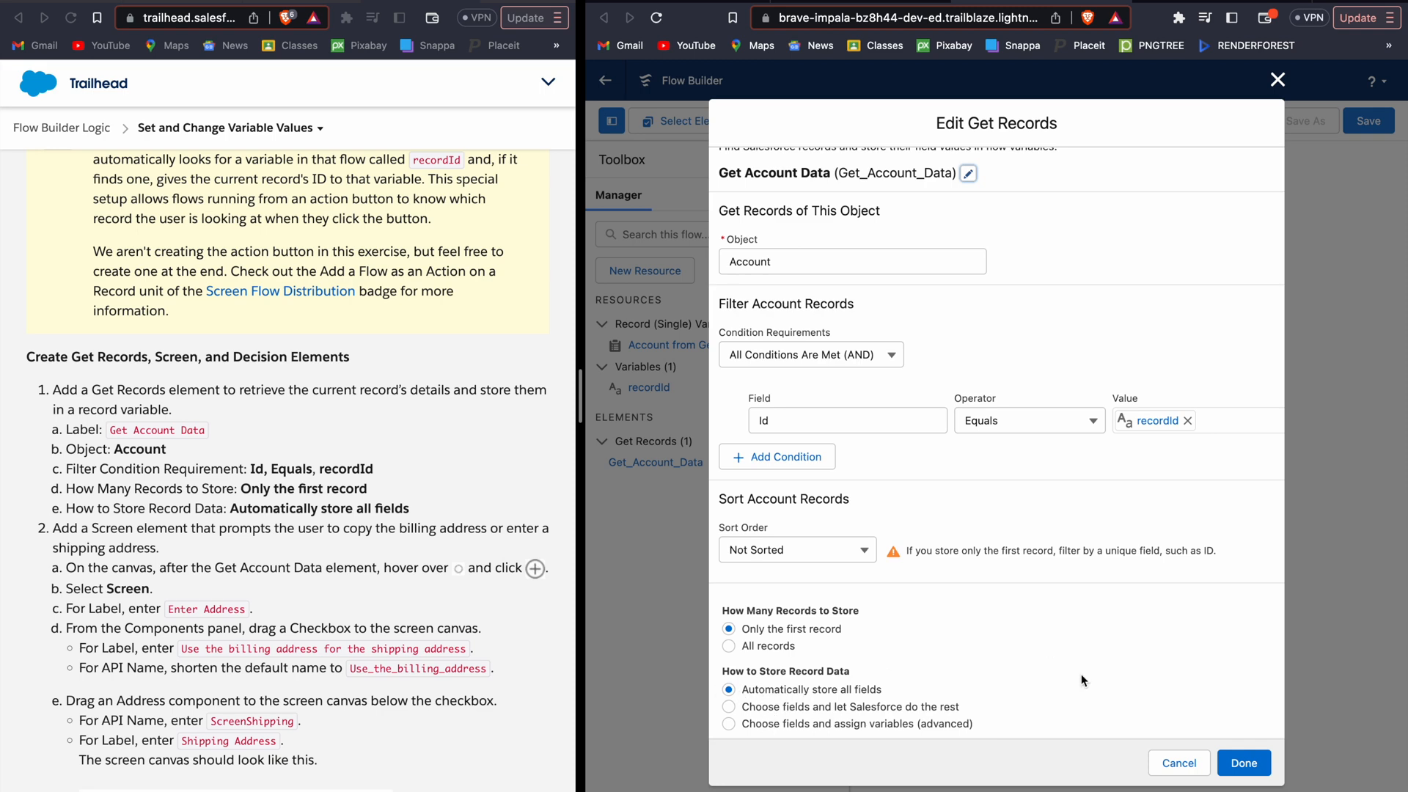
click(1244, 762)
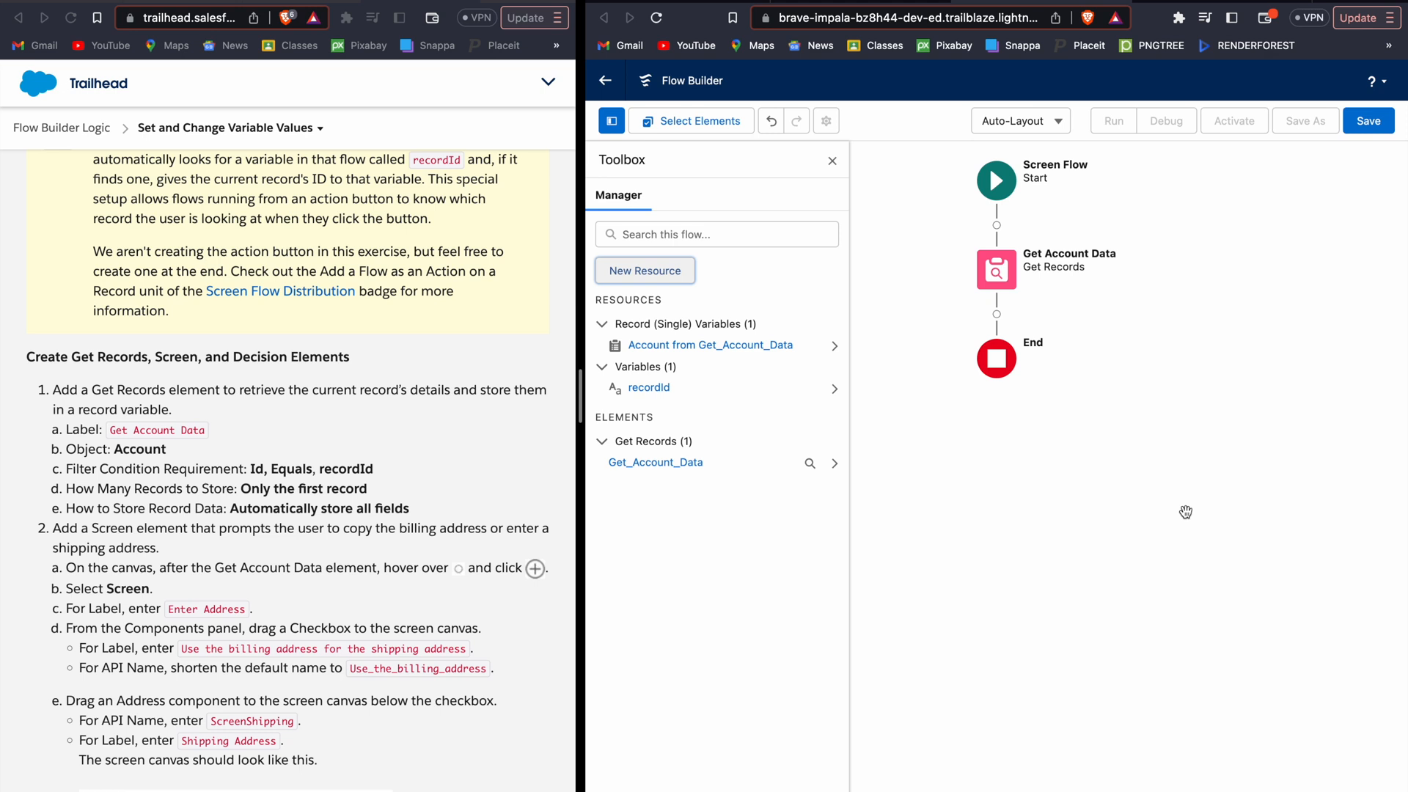
Add a Screen element between Get Account Data and End
click(997, 314)
text(scre)
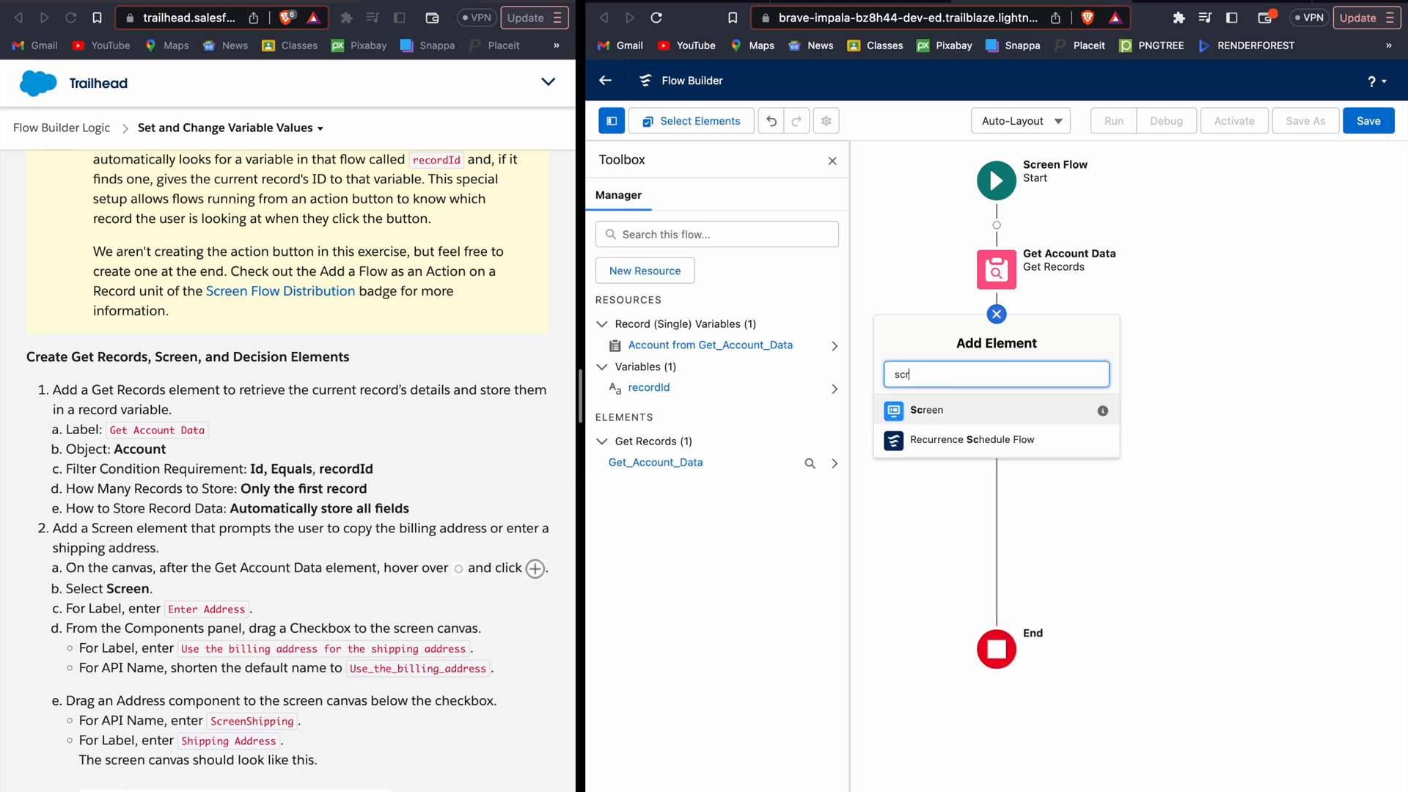
click(950, 411)
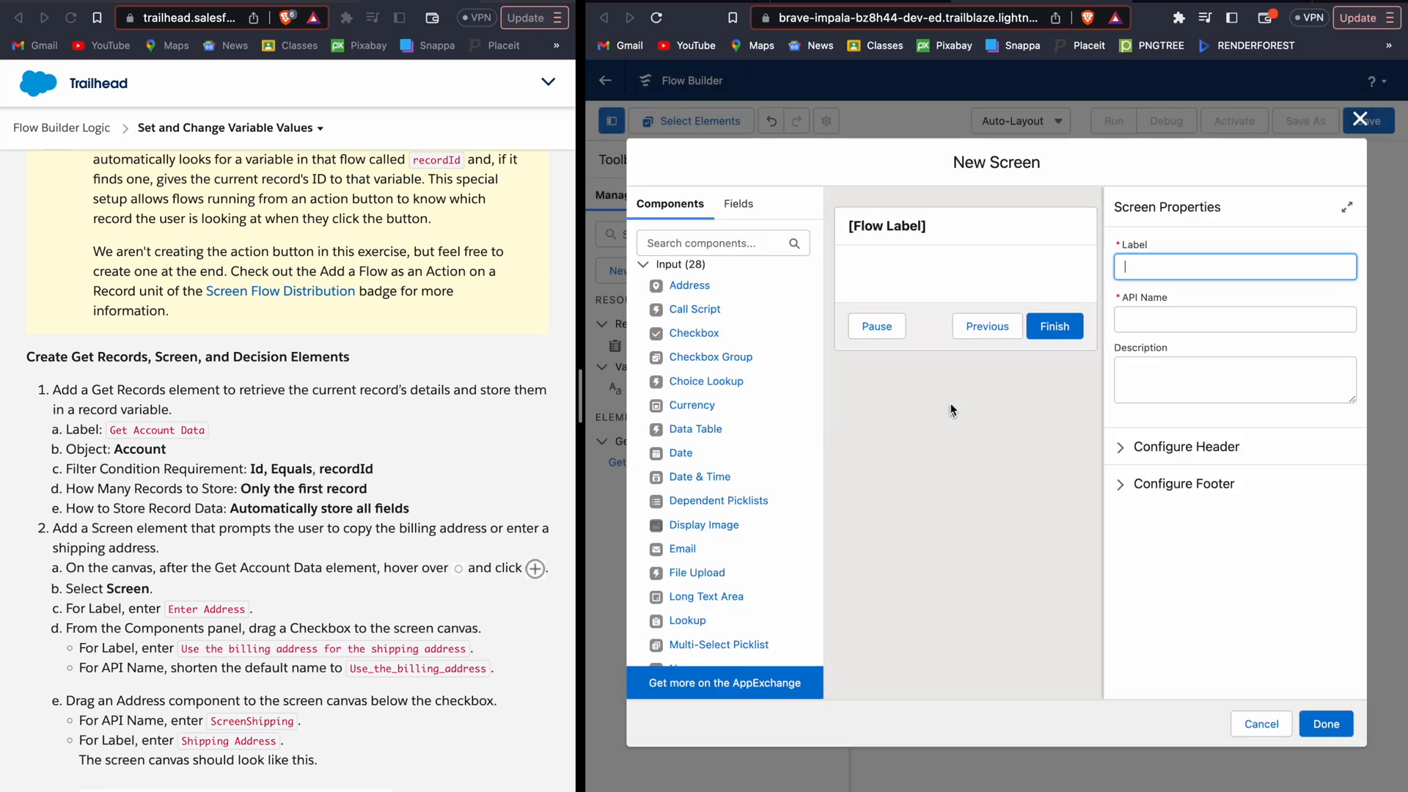
click(991, 341)
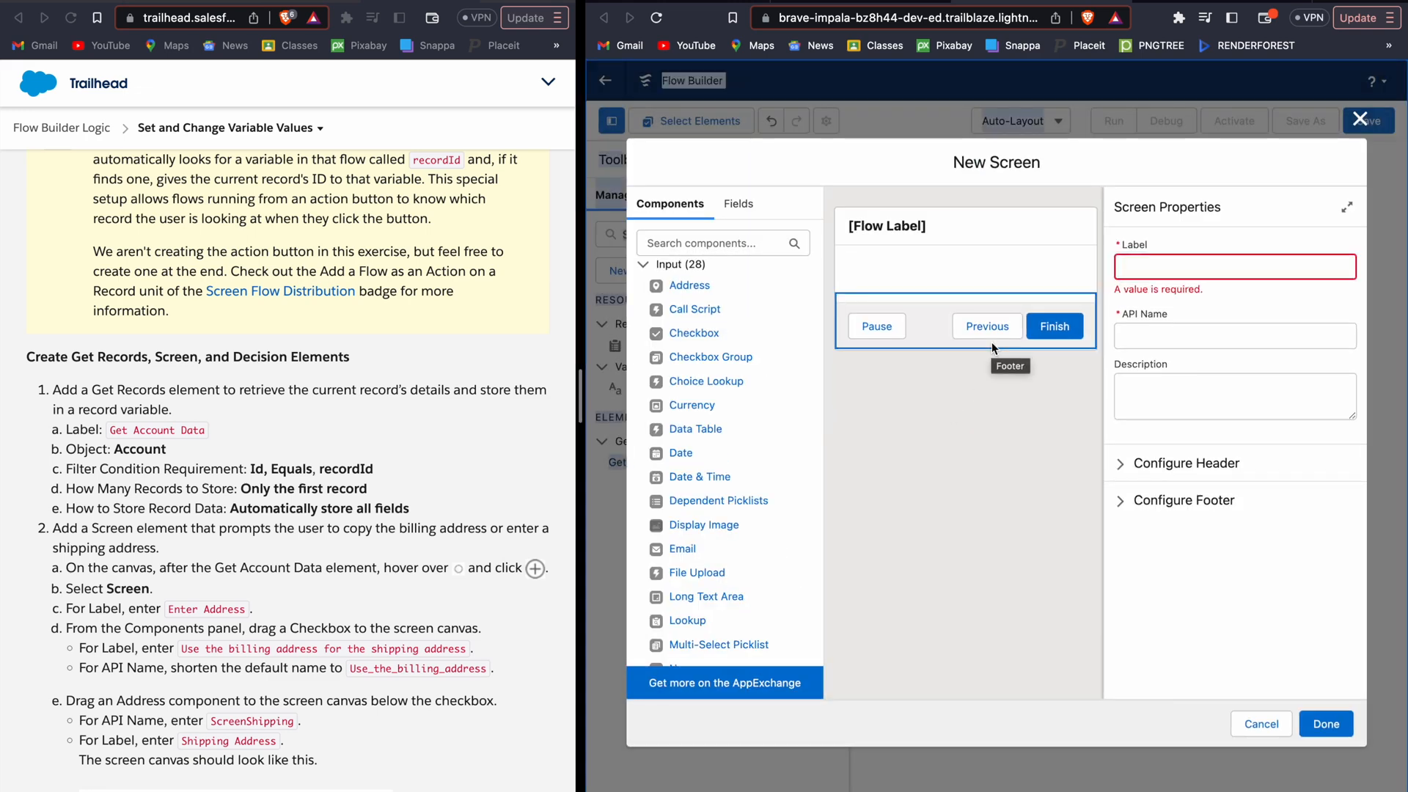
click(920, 430)
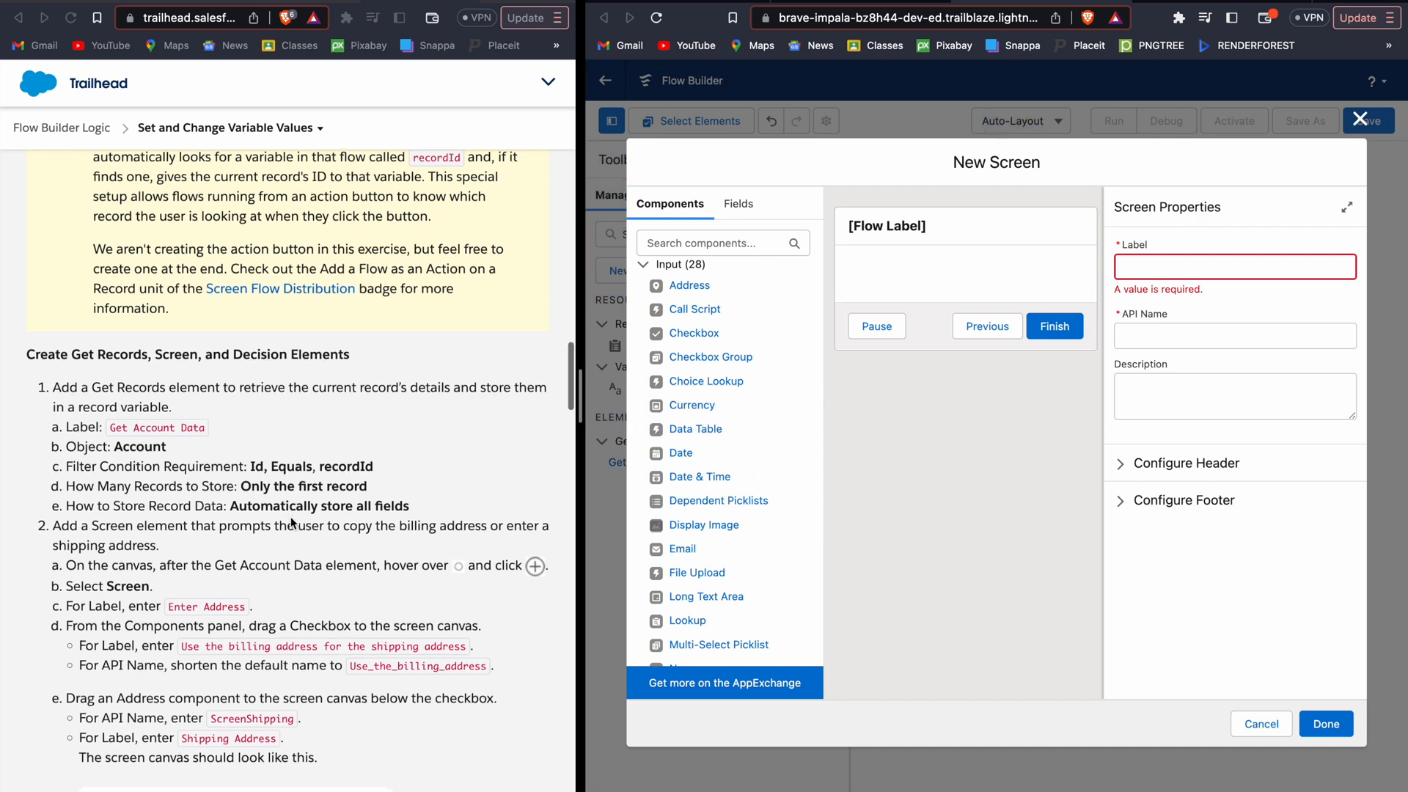
Label the new screen Enter Address, following the Trailhead instructions
scroll(290, 517, down, 1)
scroll(338, 464, down, 3)
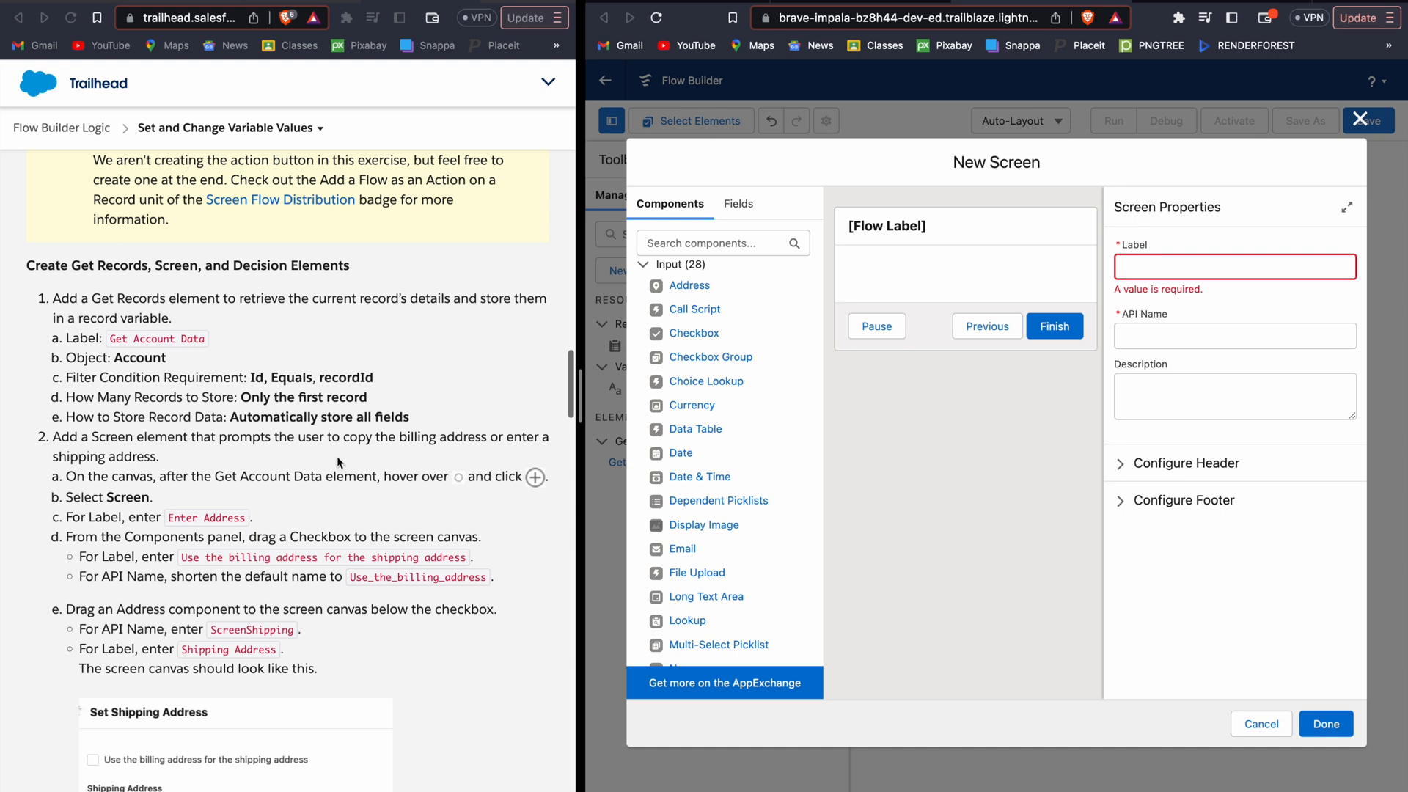
scroll(337, 457, down, 5)
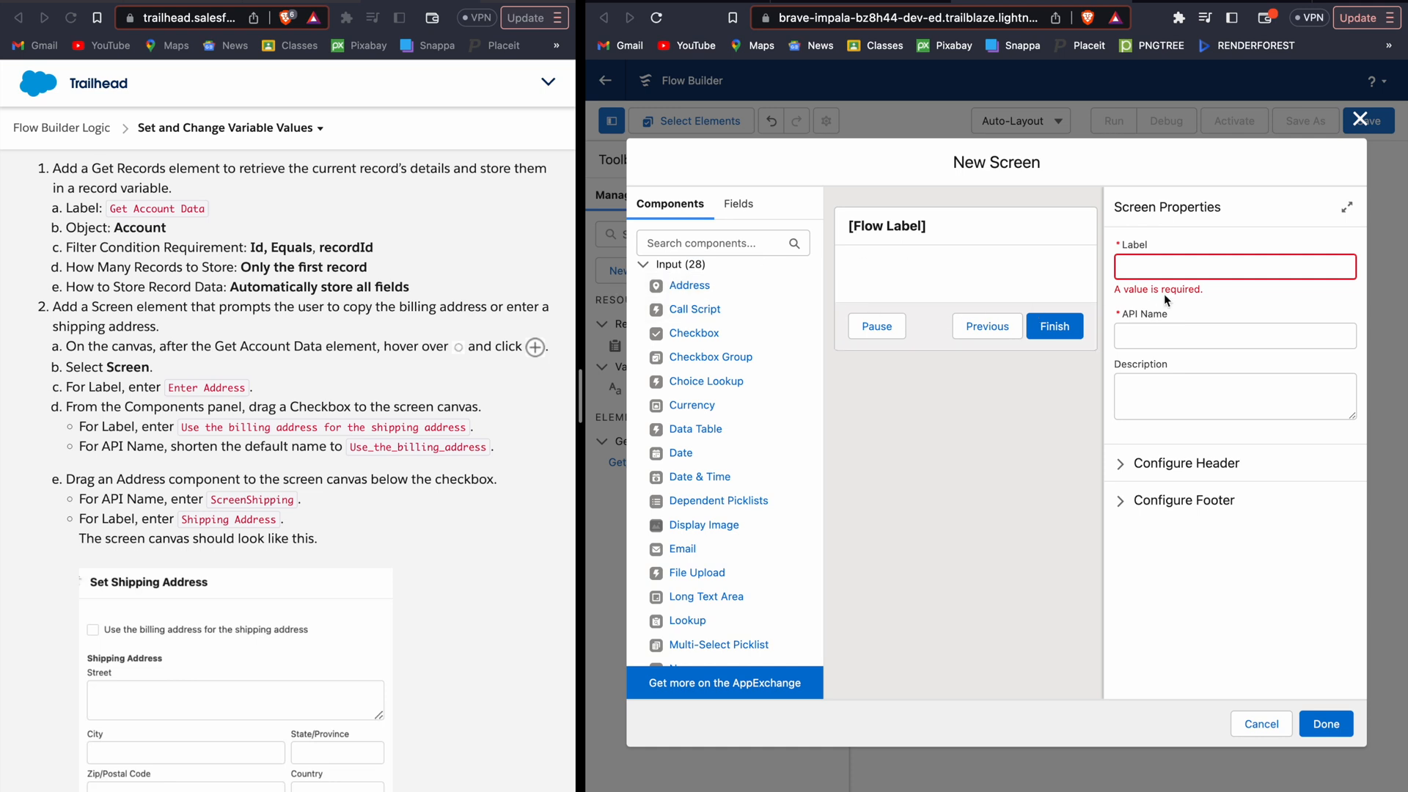
click(1217, 274)
text(Ente)
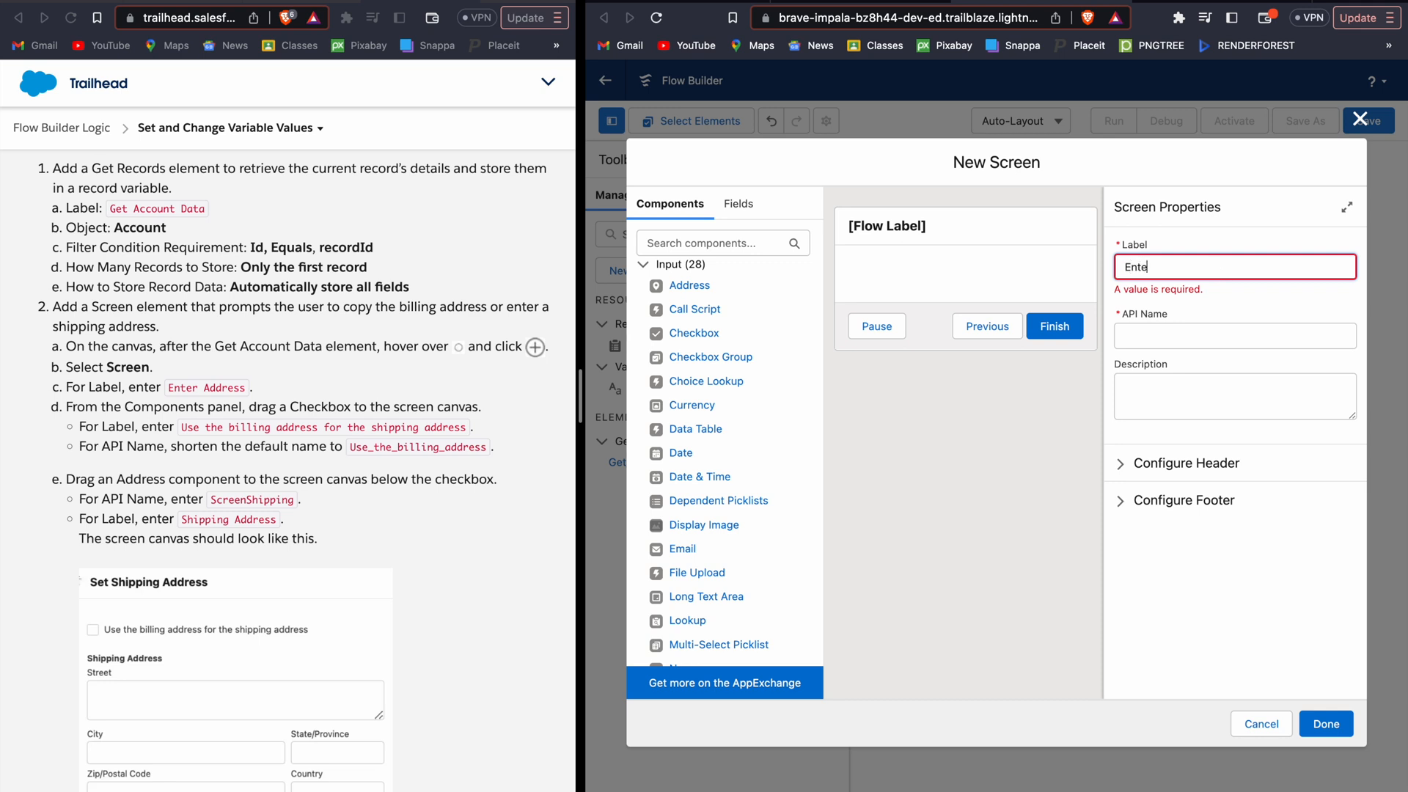
text(r Address)
click(1054, 452)
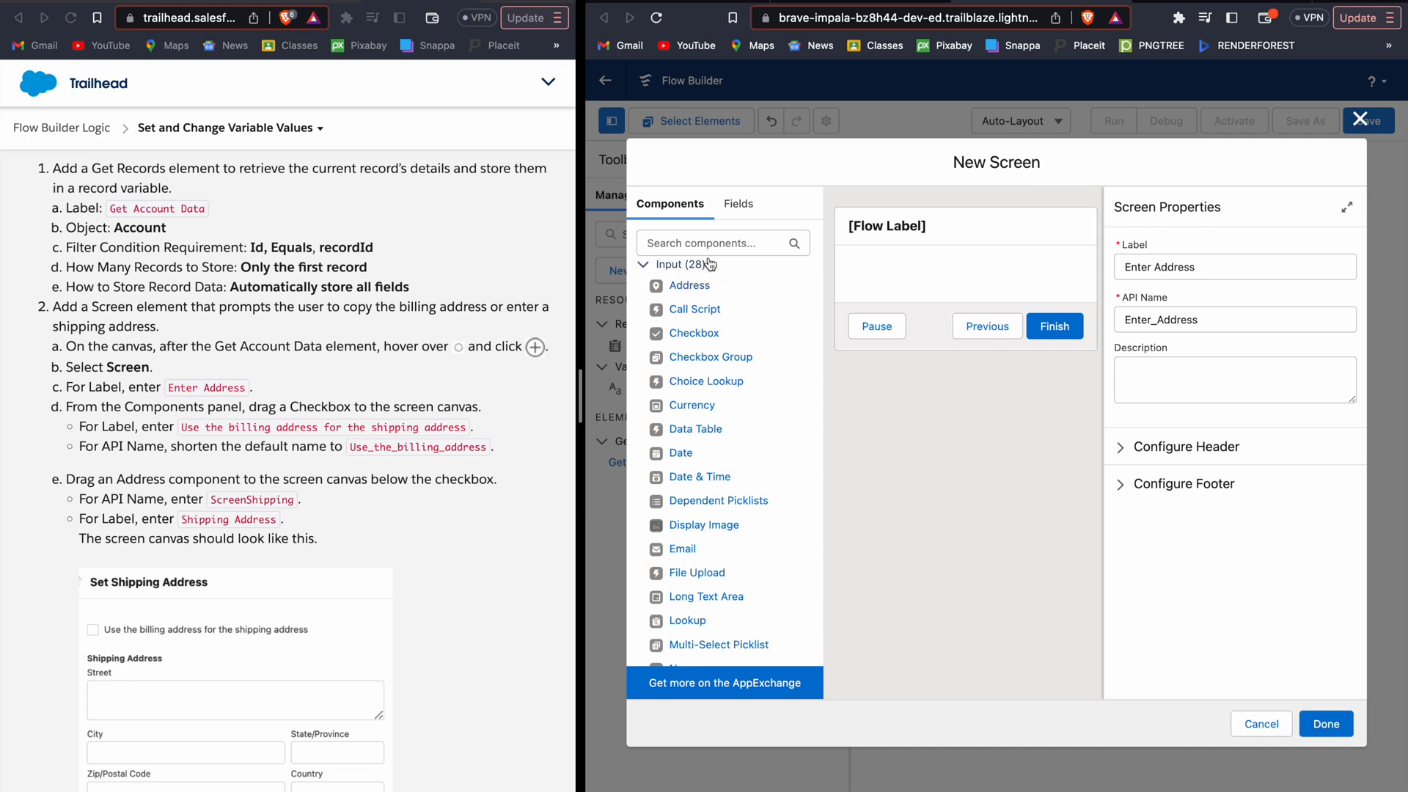
Find the Checkbox component and place it on the empty screen canvas
click(730, 244)
text(check)
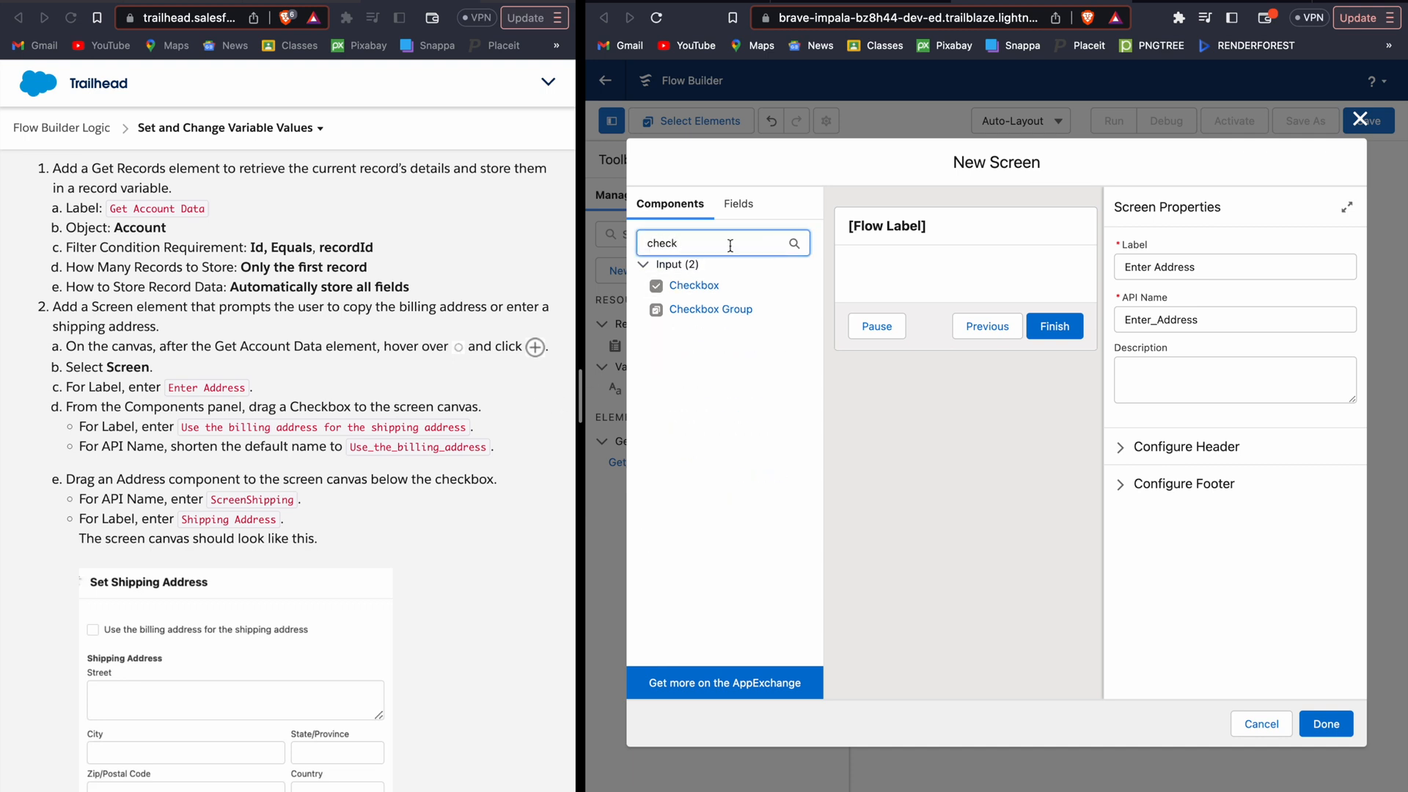
drag(693, 286, 886, 274)
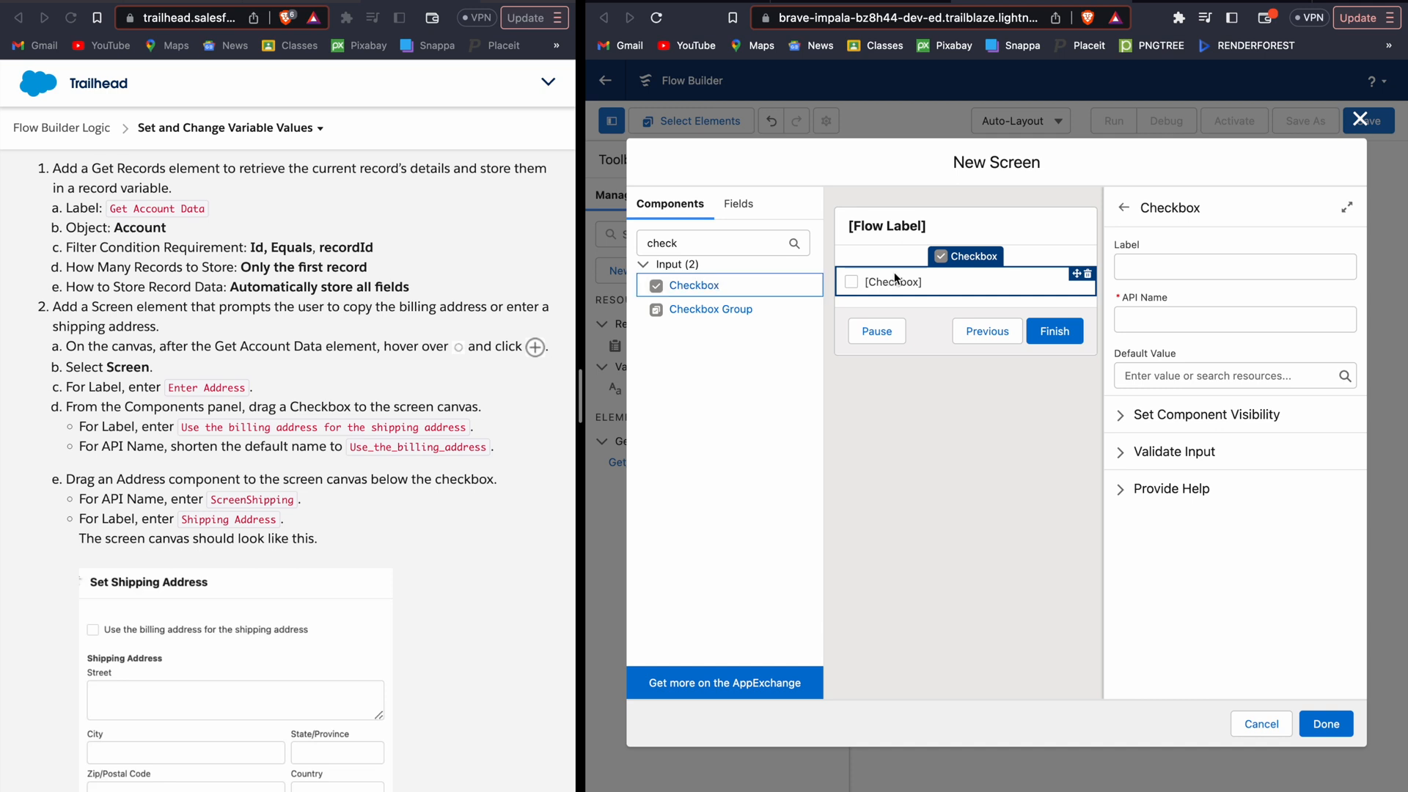
Label the checkbox "Use the billing address for the shipping address", copying the text from the Trailhead instructions
scroll(403, 389, down, 1)
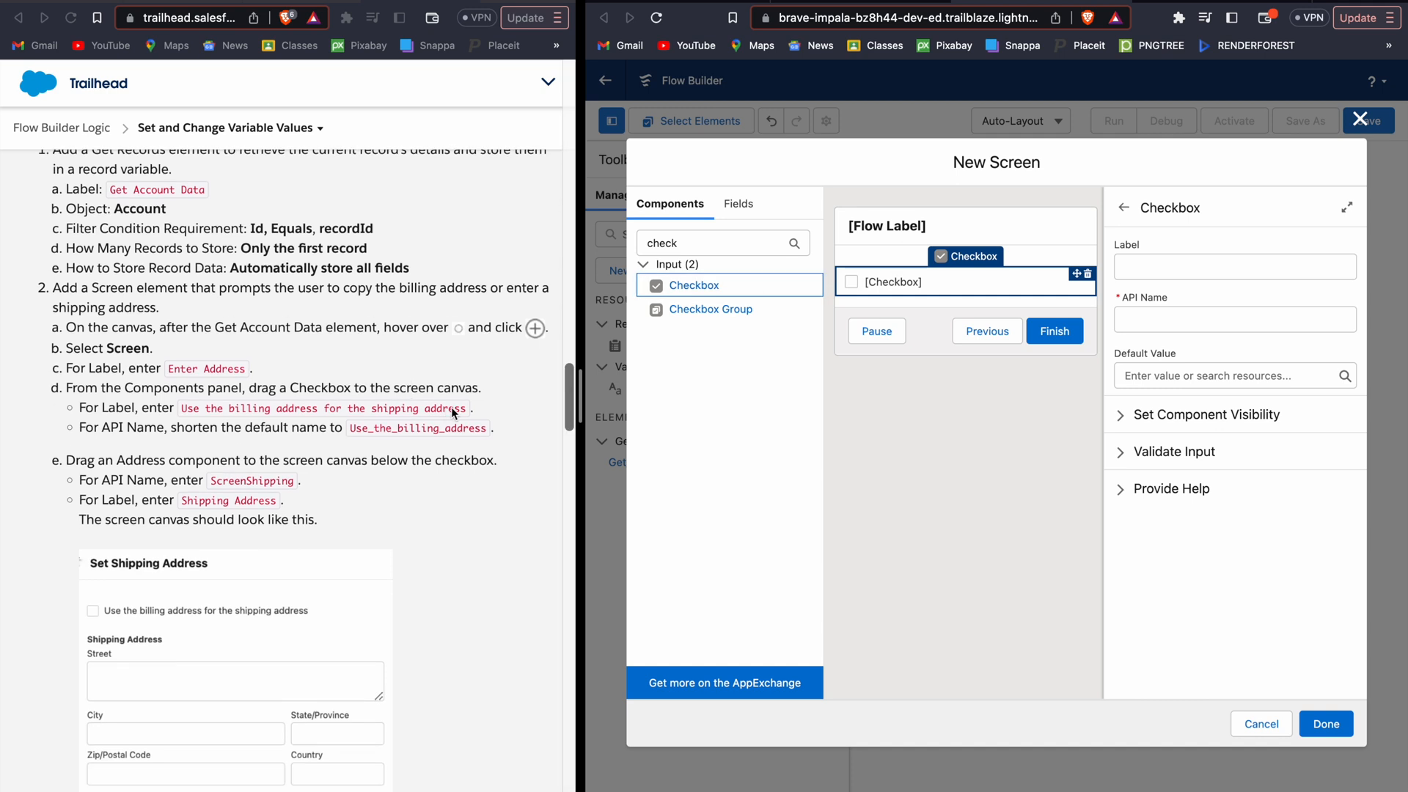
drag(229, 408, 254, 408)
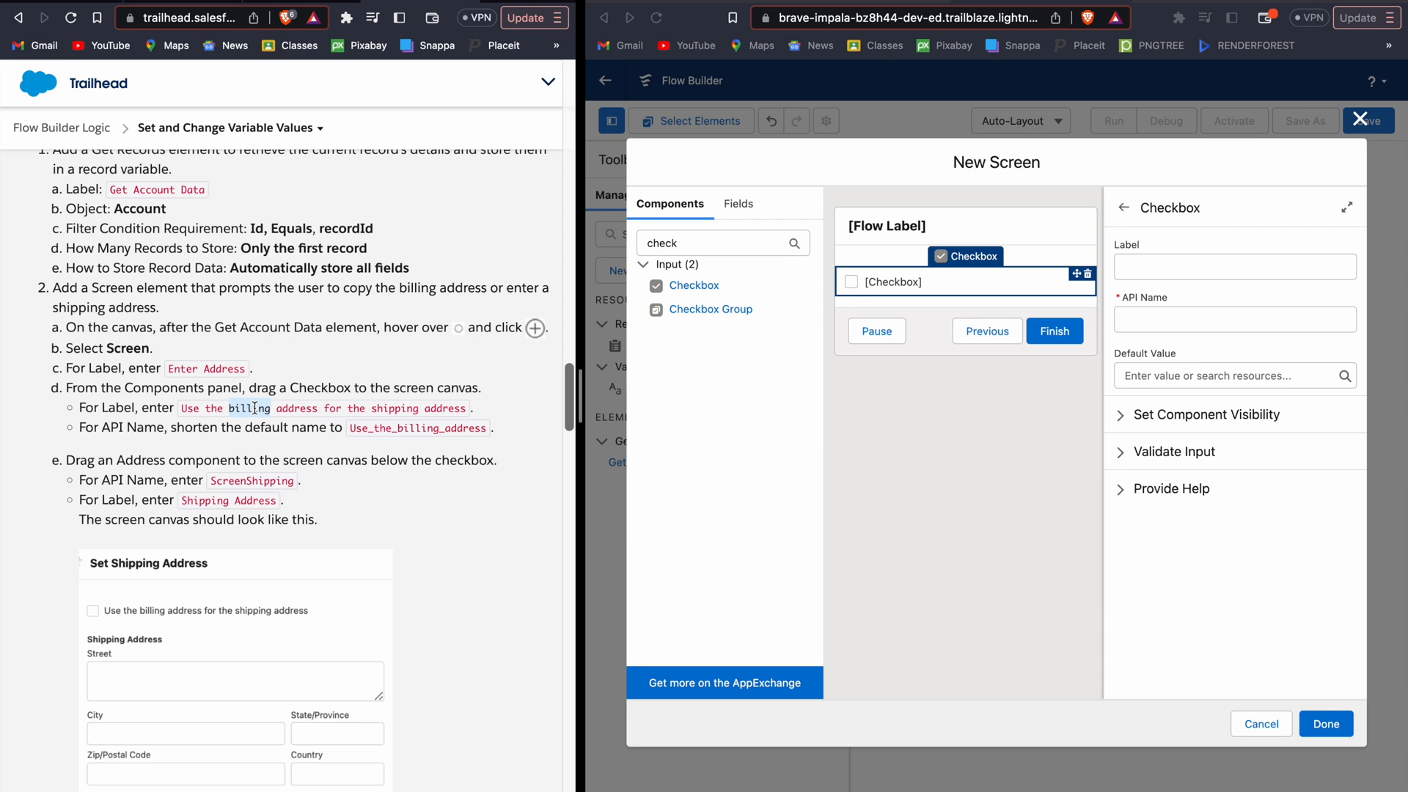
double_click(189, 408)
shift+click(446, 408)
key(super+c)
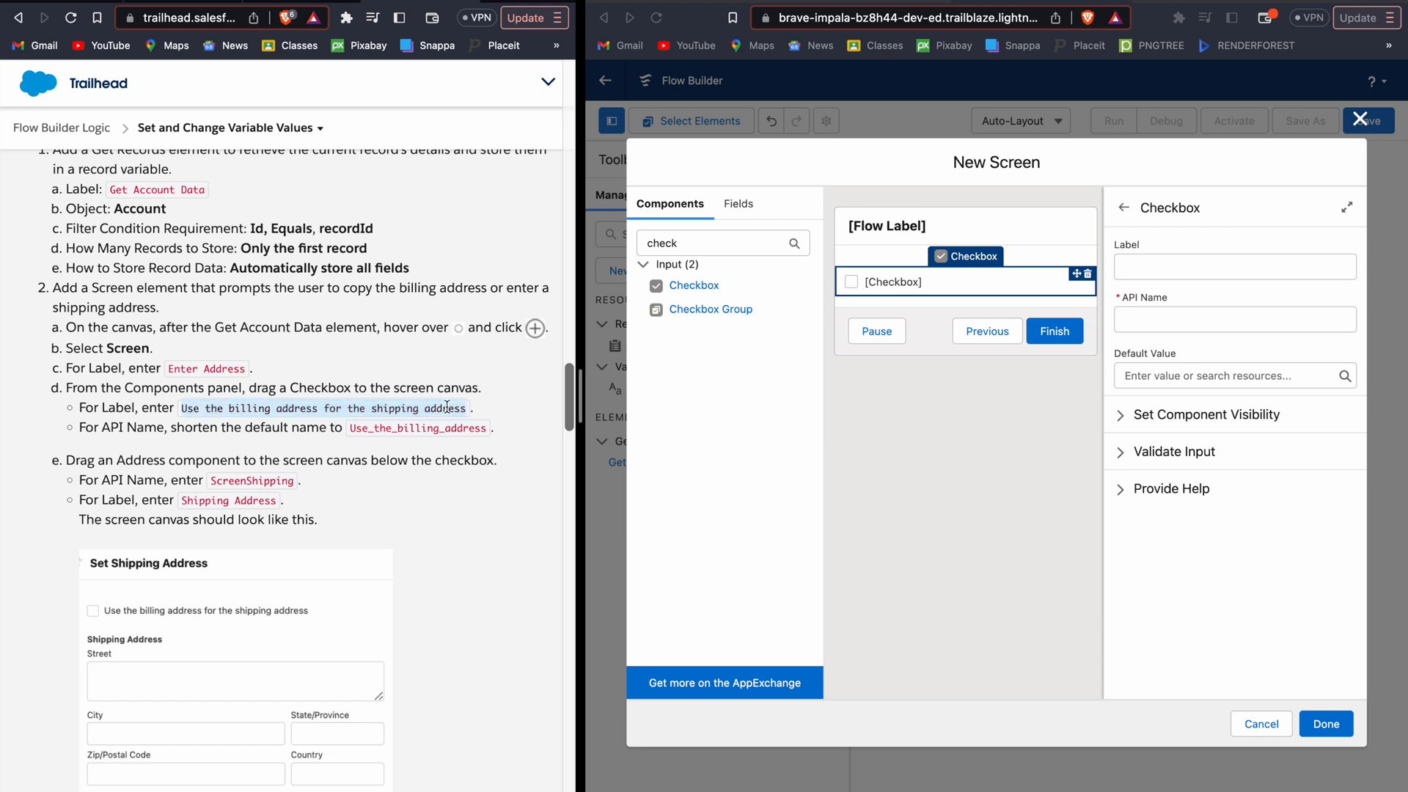
click(1176, 266)
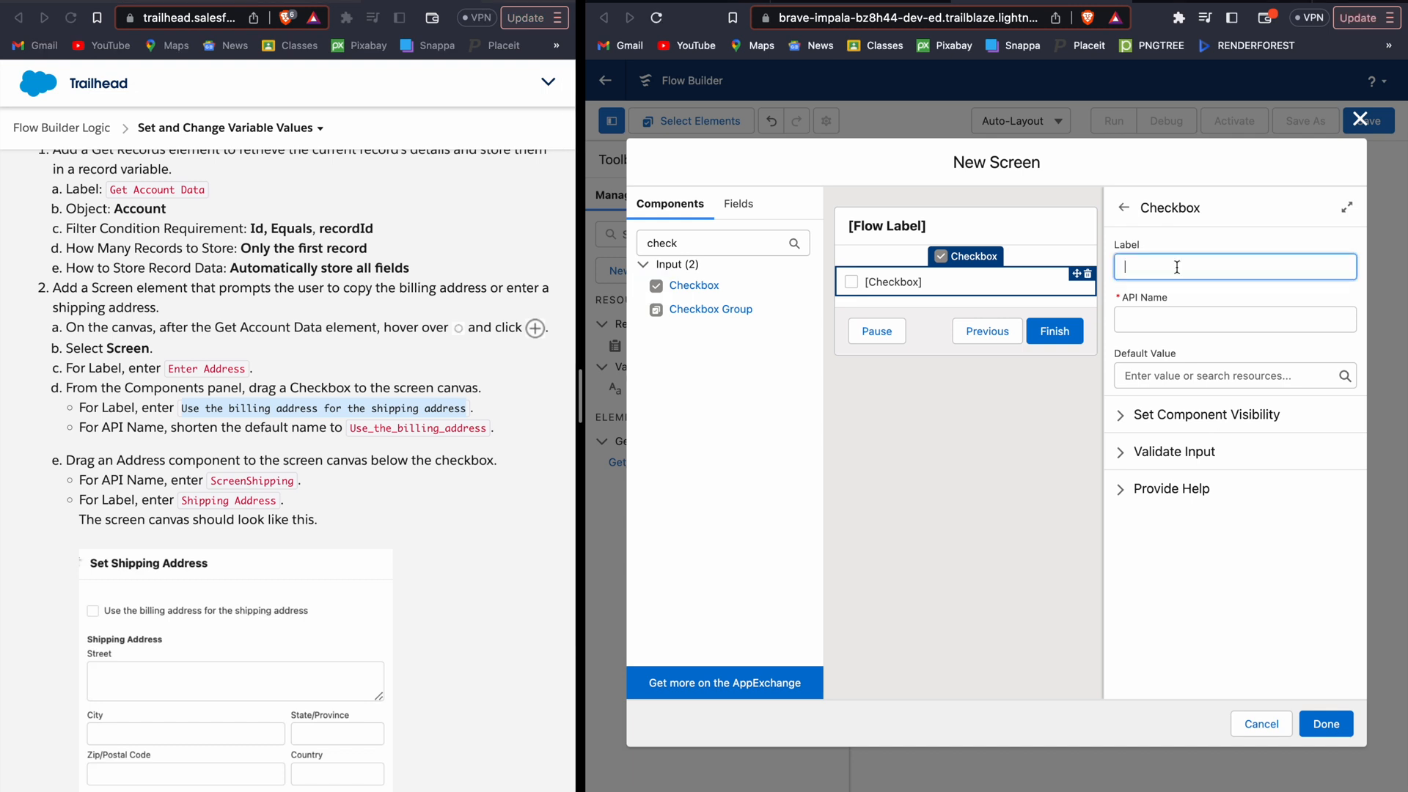
key(super+v)
click(1228, 302)
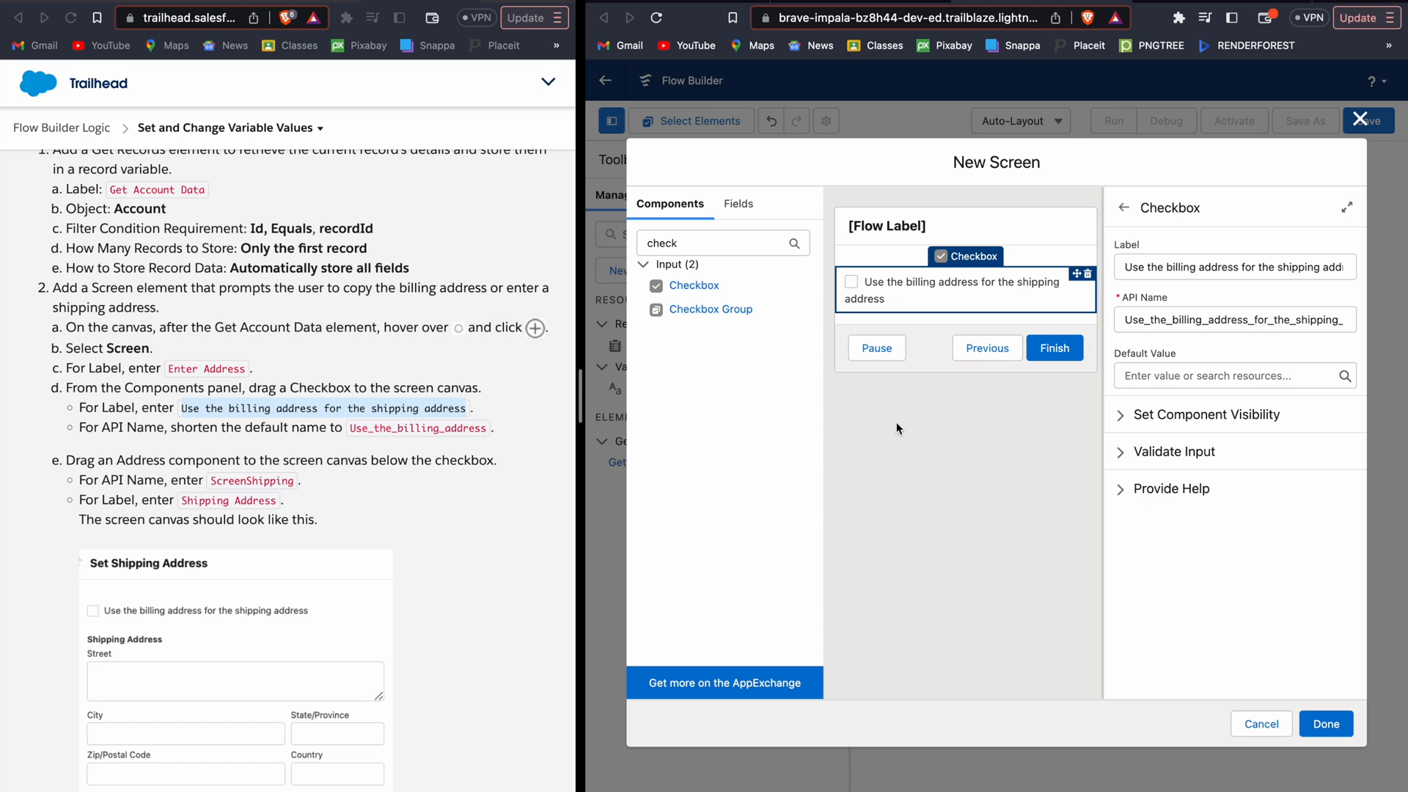
Shorten the checkbox's API name to Use_the_billing_address, copied from the Trailhead instructions
double_click(439, 427)
key(super+c)
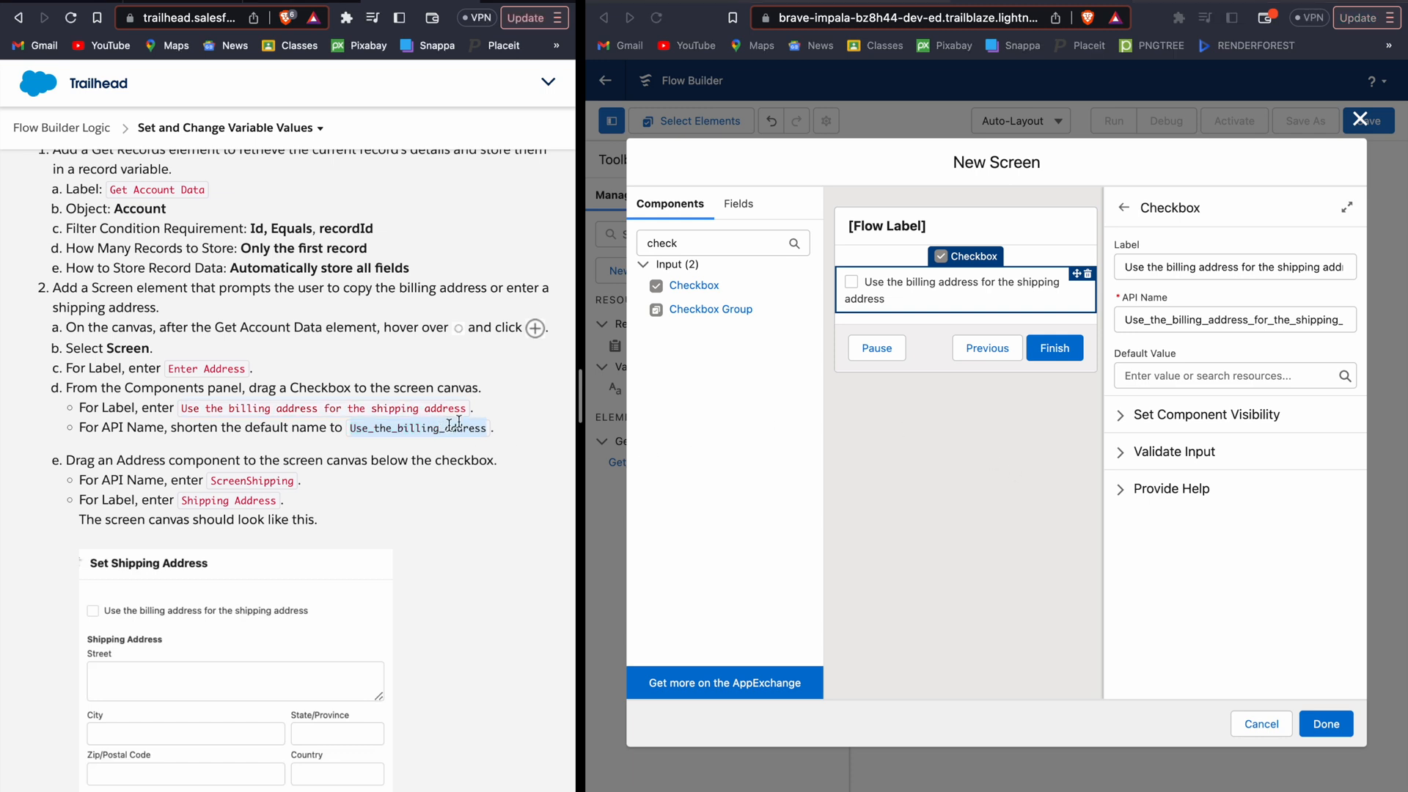
click(1196, 318)
key(super+shift+Right)
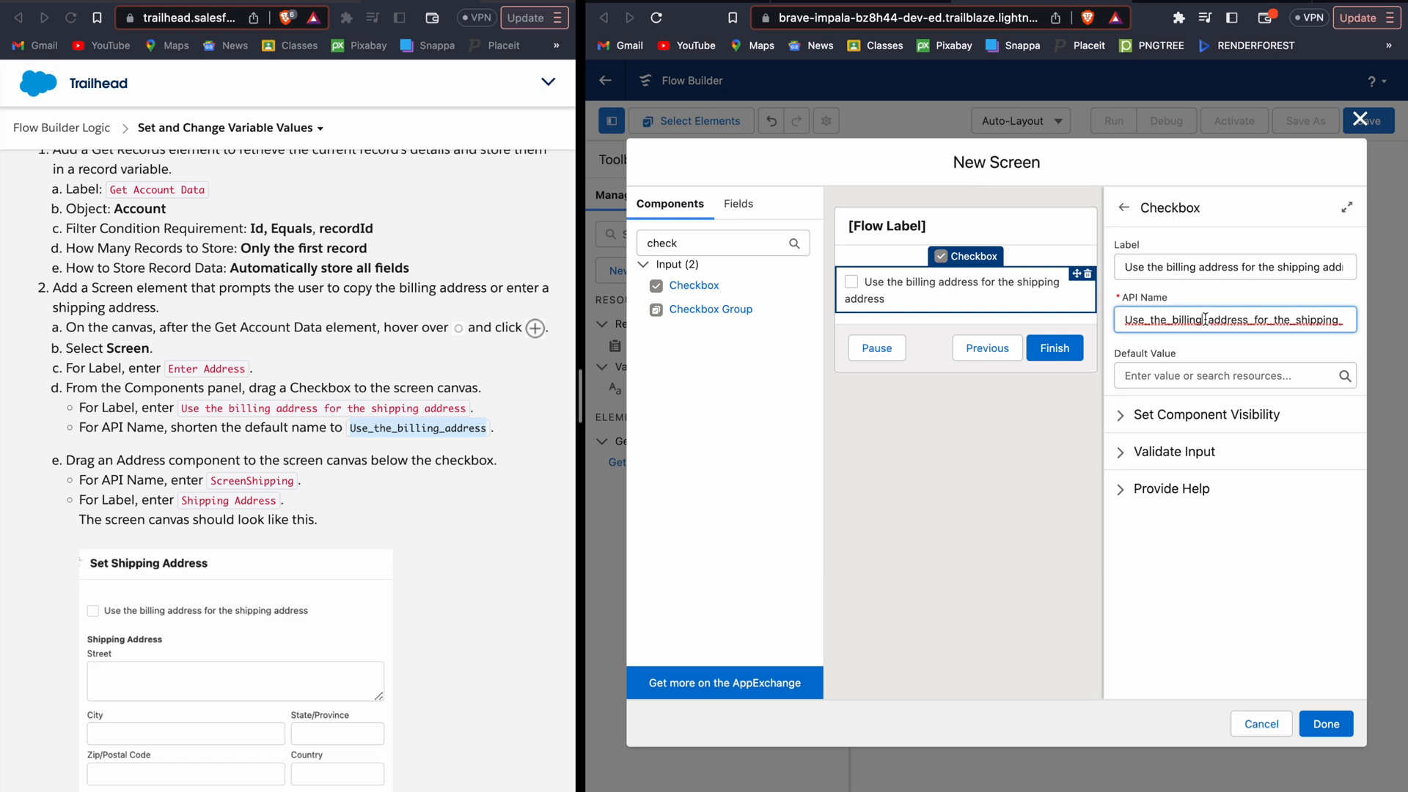
key(BackSpace)
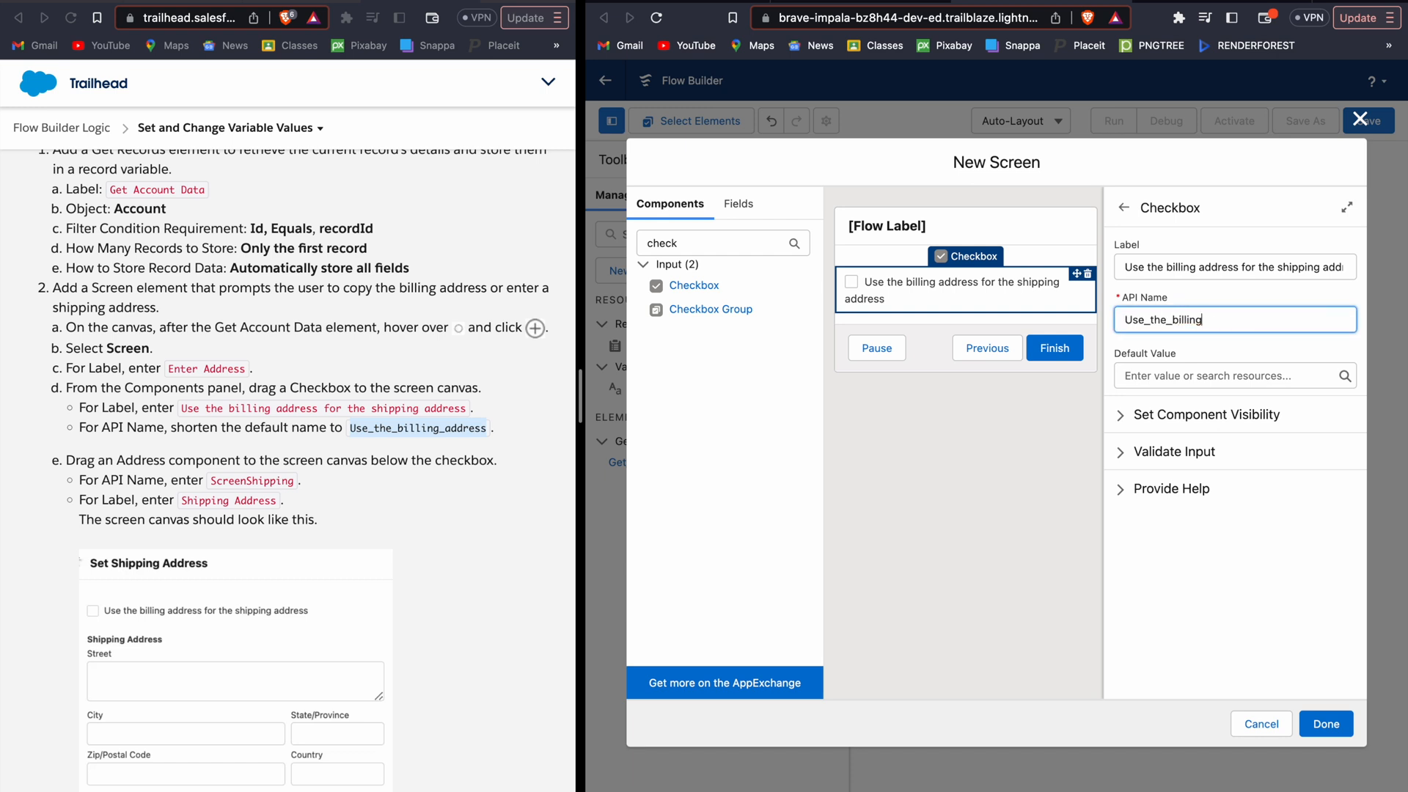
key(super+a)
key(super+v)
Find the Address component and place it below the checkbox on the screen canvas
scroll(456, 574, down, 2)
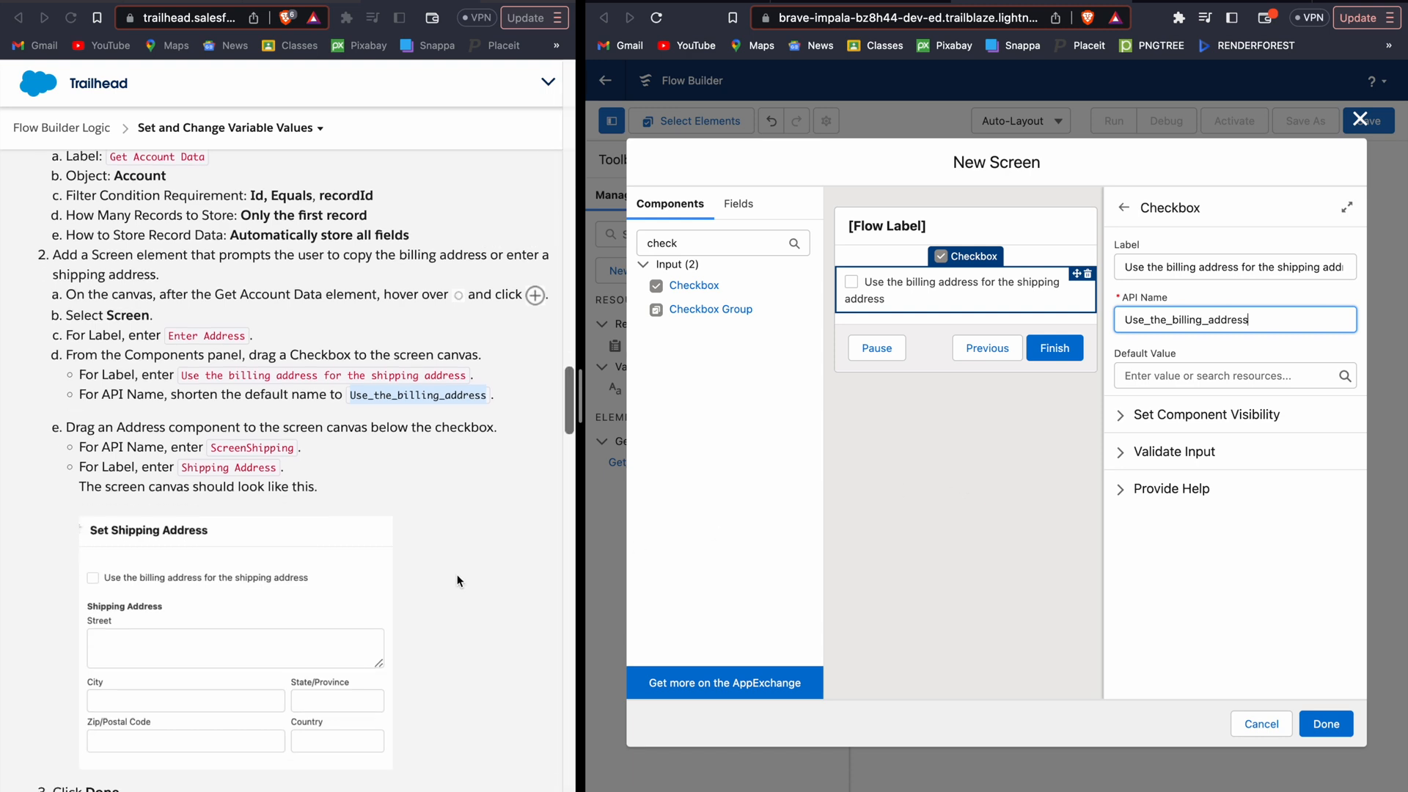
double_click(739, 251)
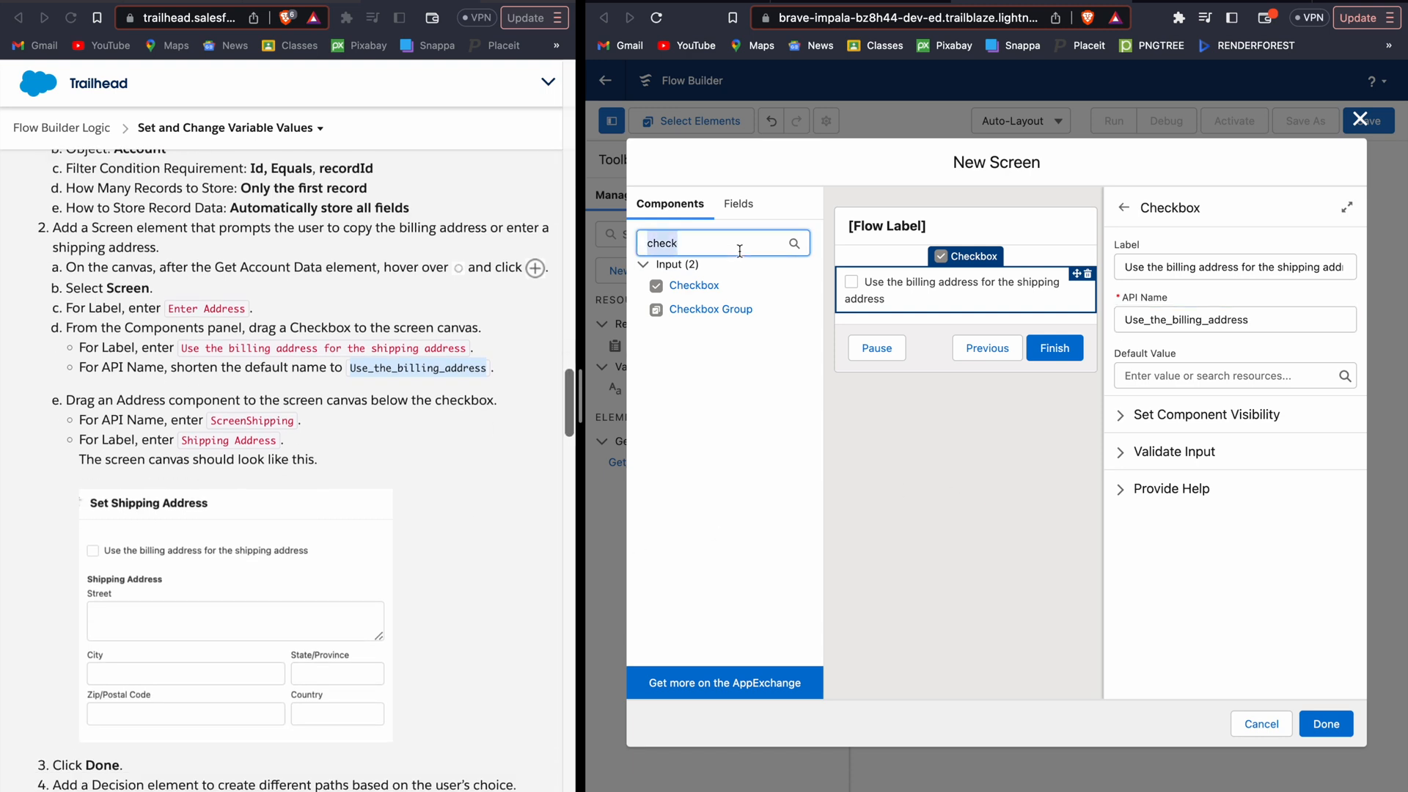
text(addr)
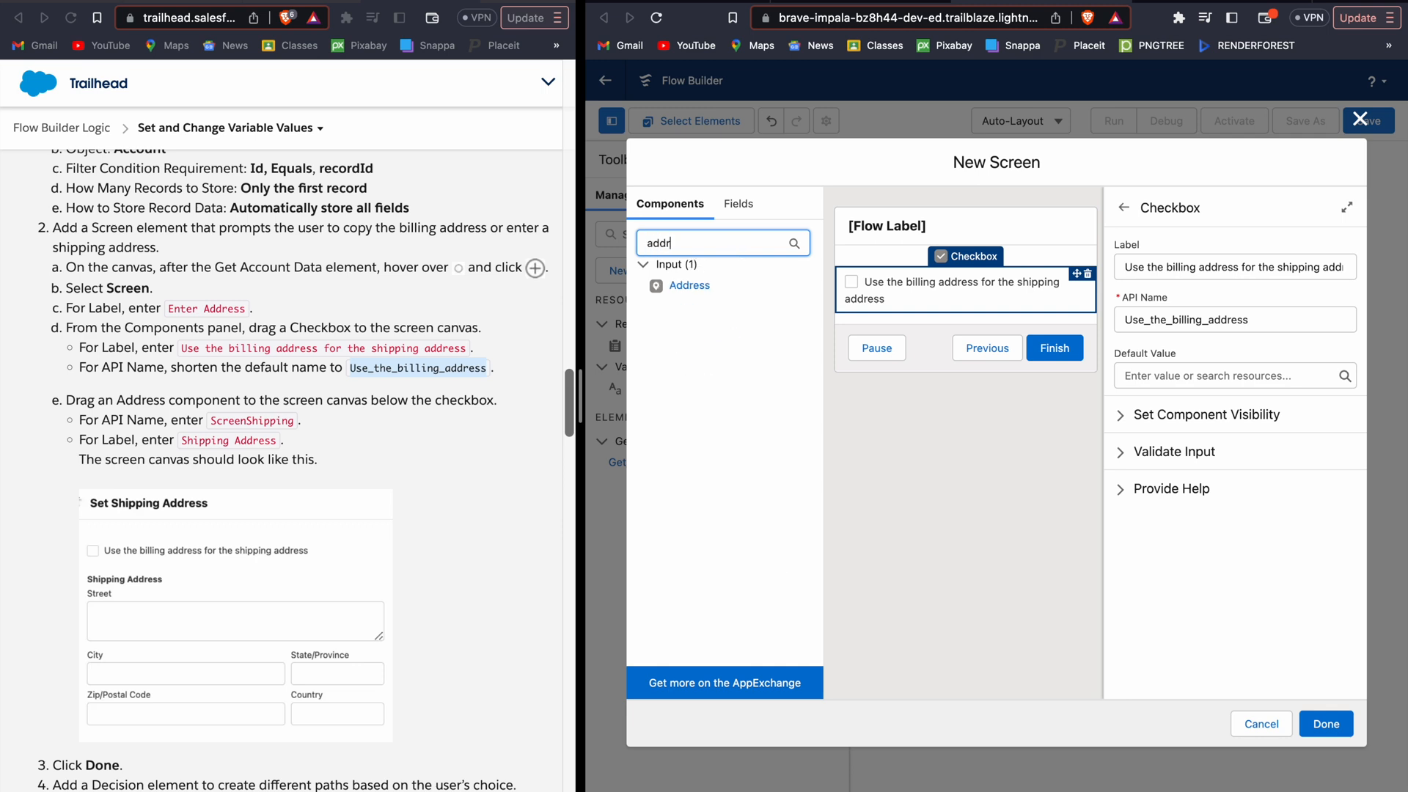
drag(687, 289, 904, 315)
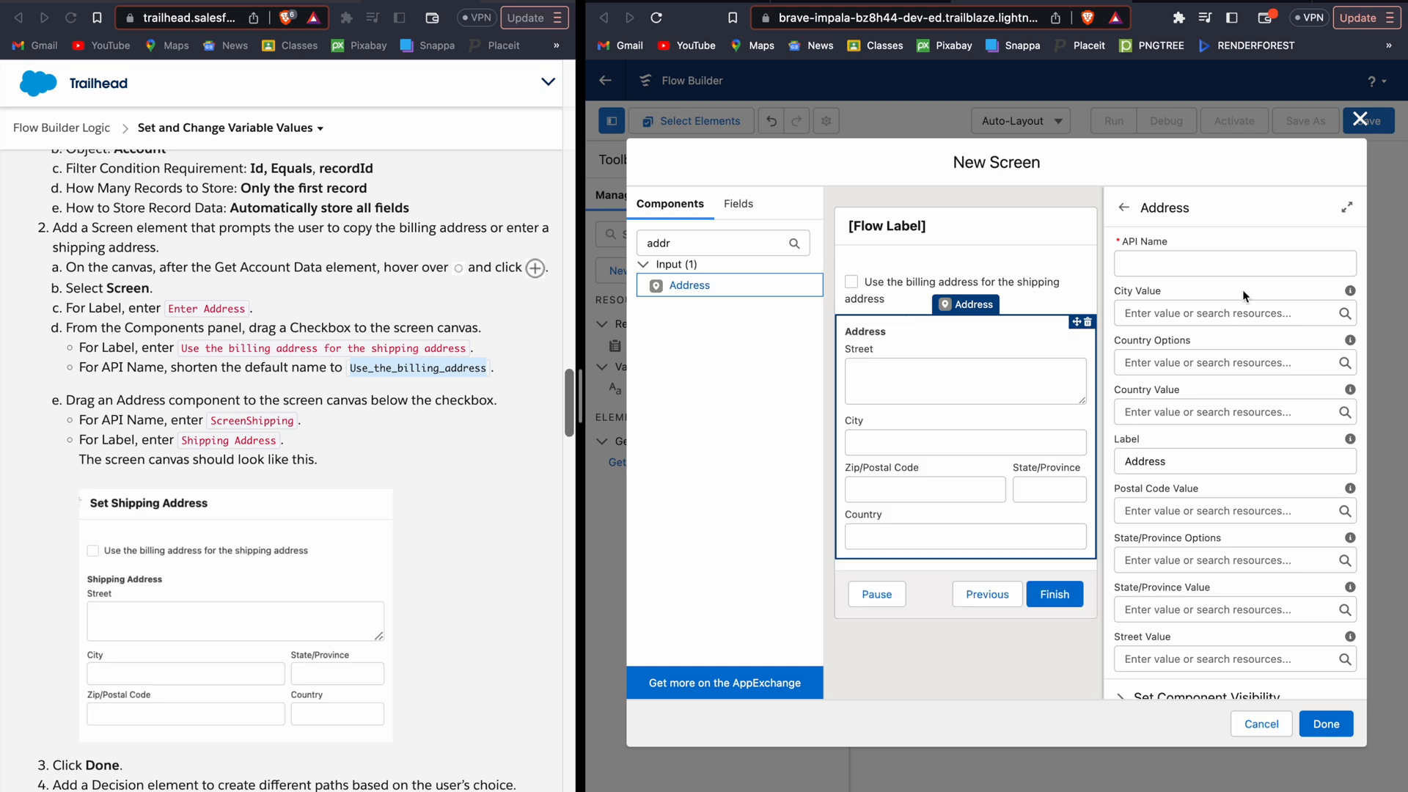
Set the Address component's API name to ScreenShipping
click(1230, 261)
text(S)
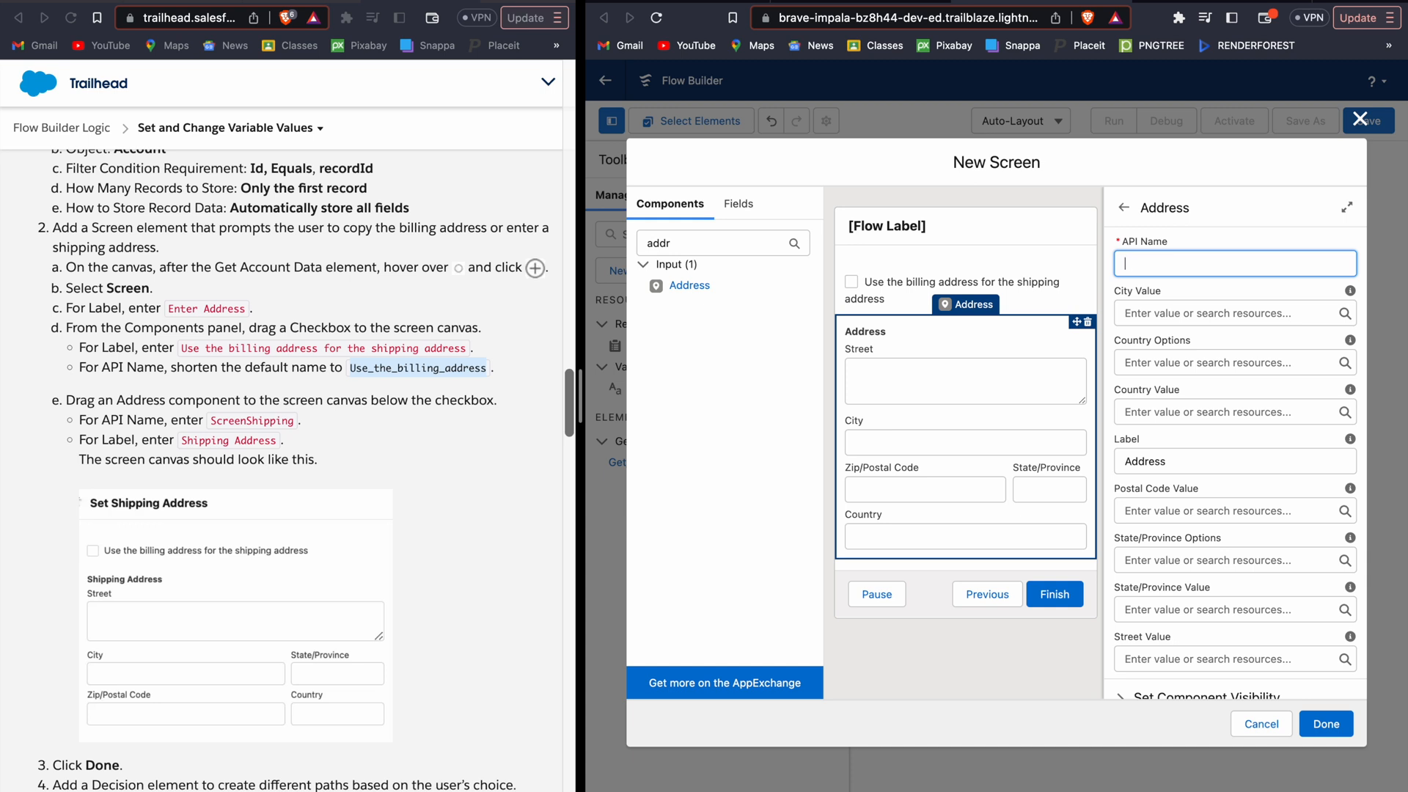
text(ScreenShipping)
click(1162, 296)
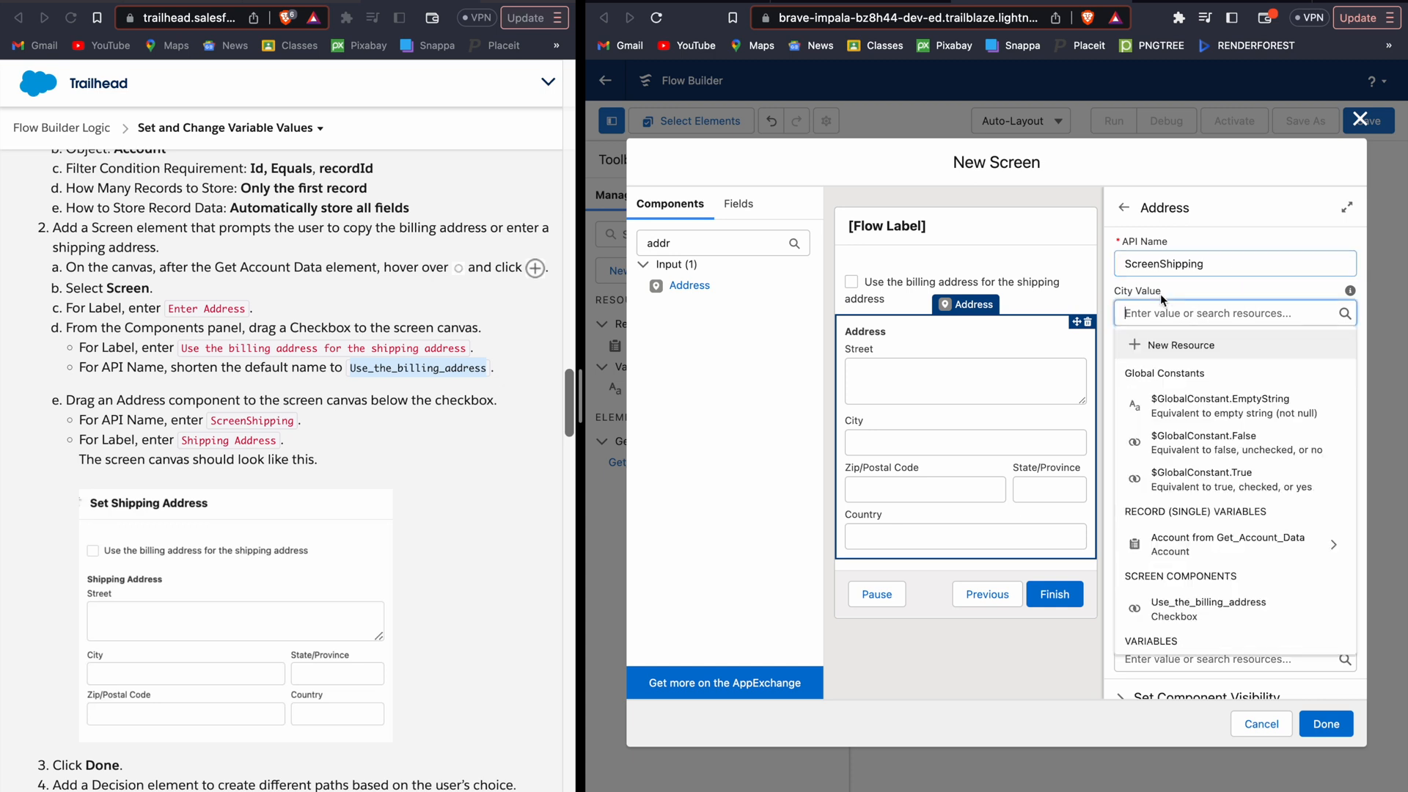
click(1203, 291)
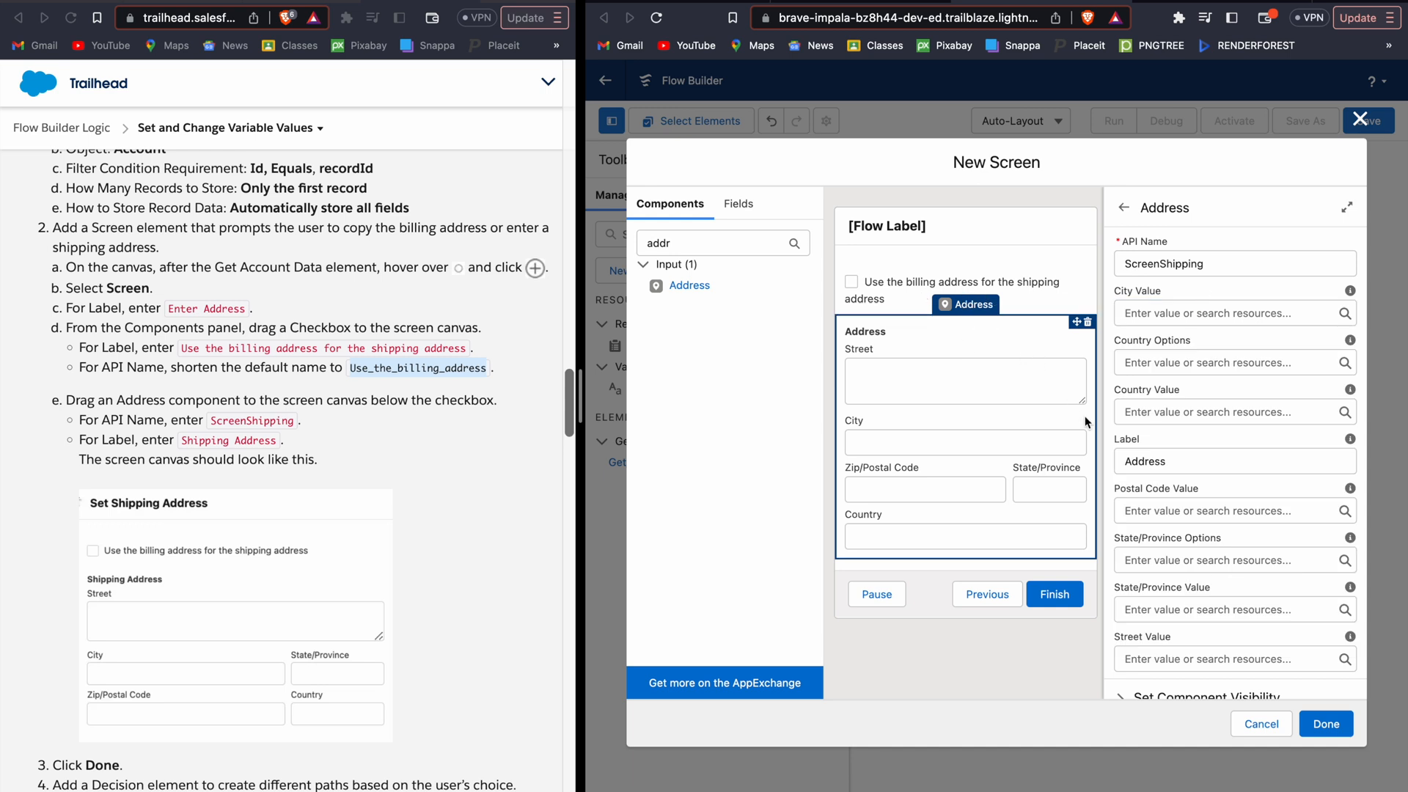
Change the Address component's label to Shipping Address and finish the Enter Address screen
scroll(1197, 484, down, 2)
click(1182, 415)
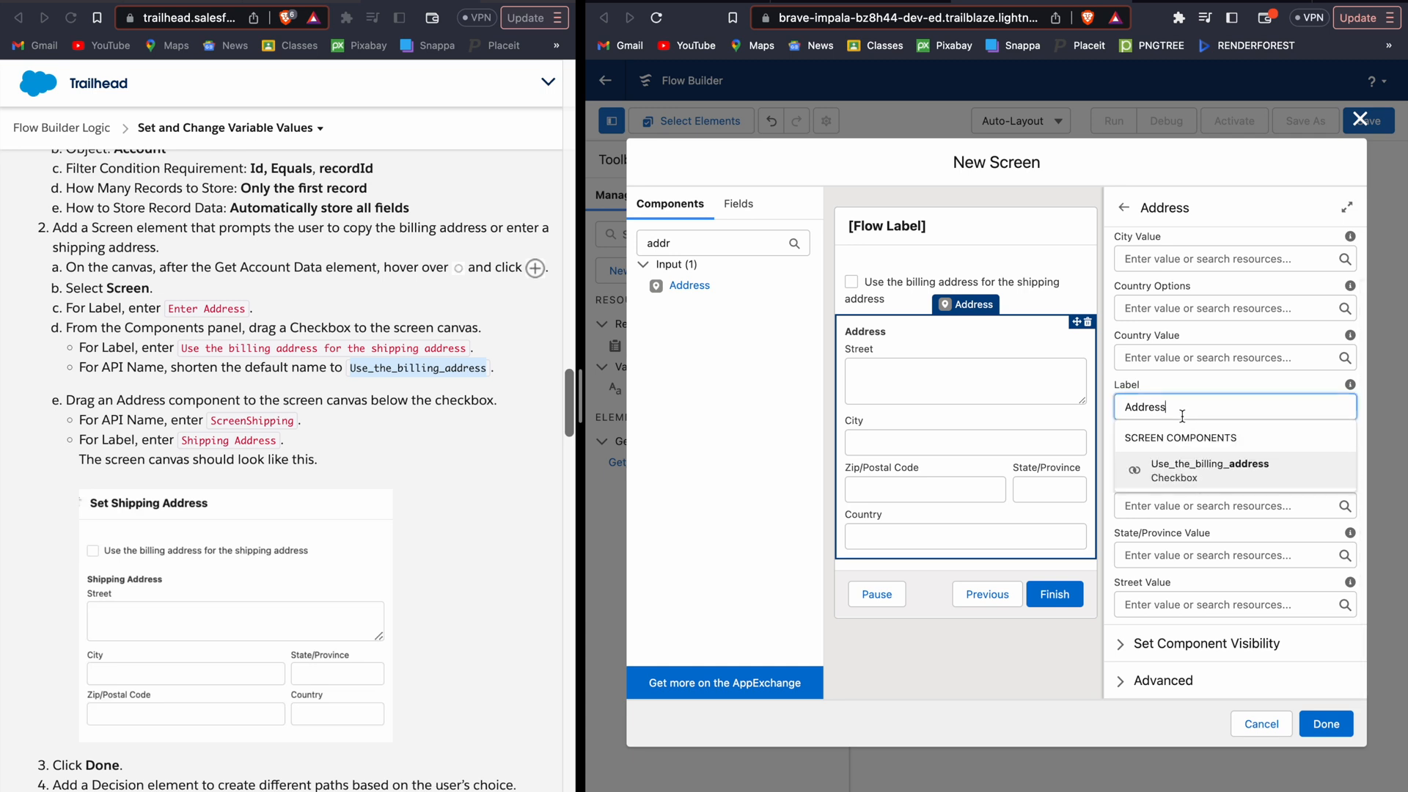
key(Home)
text(Shipping)
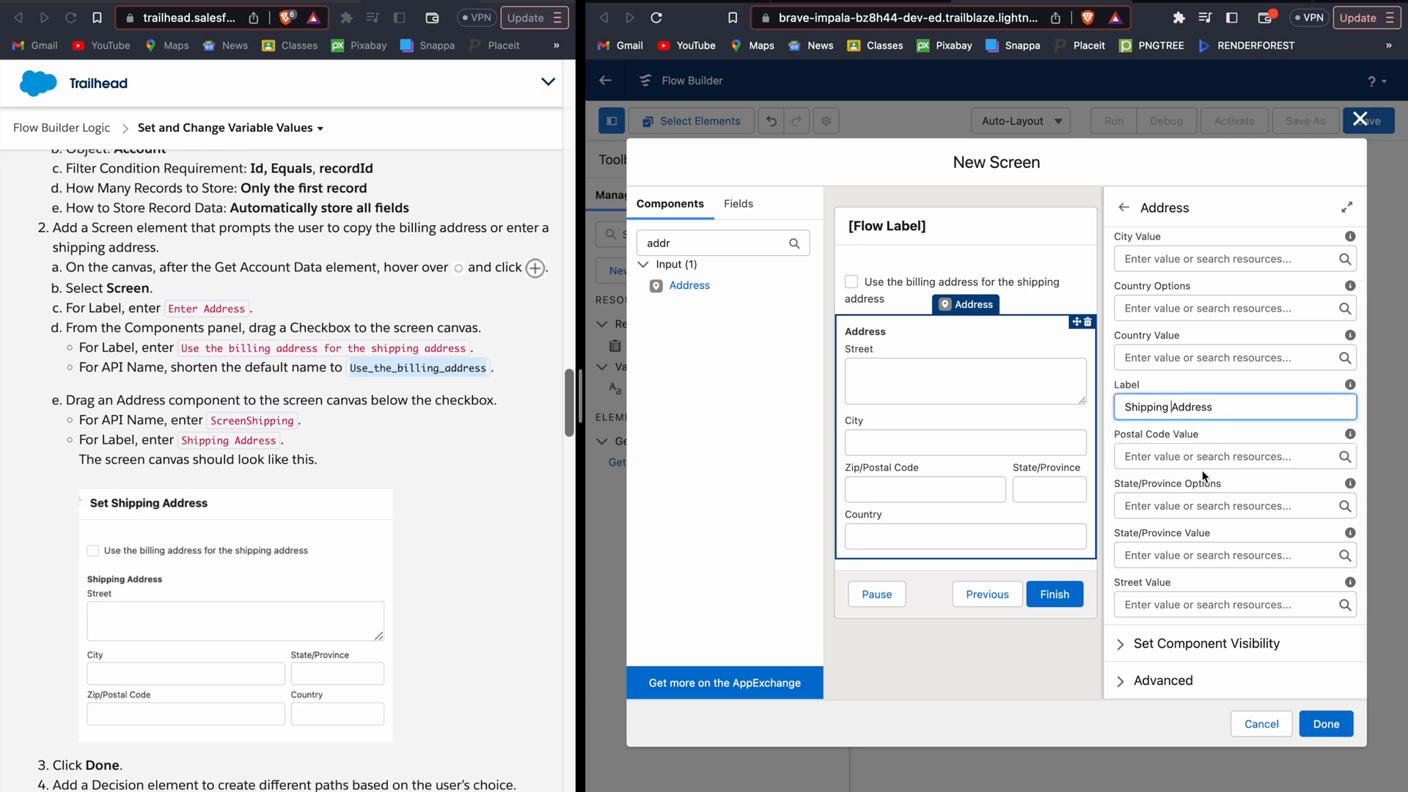
click(1255, 480)
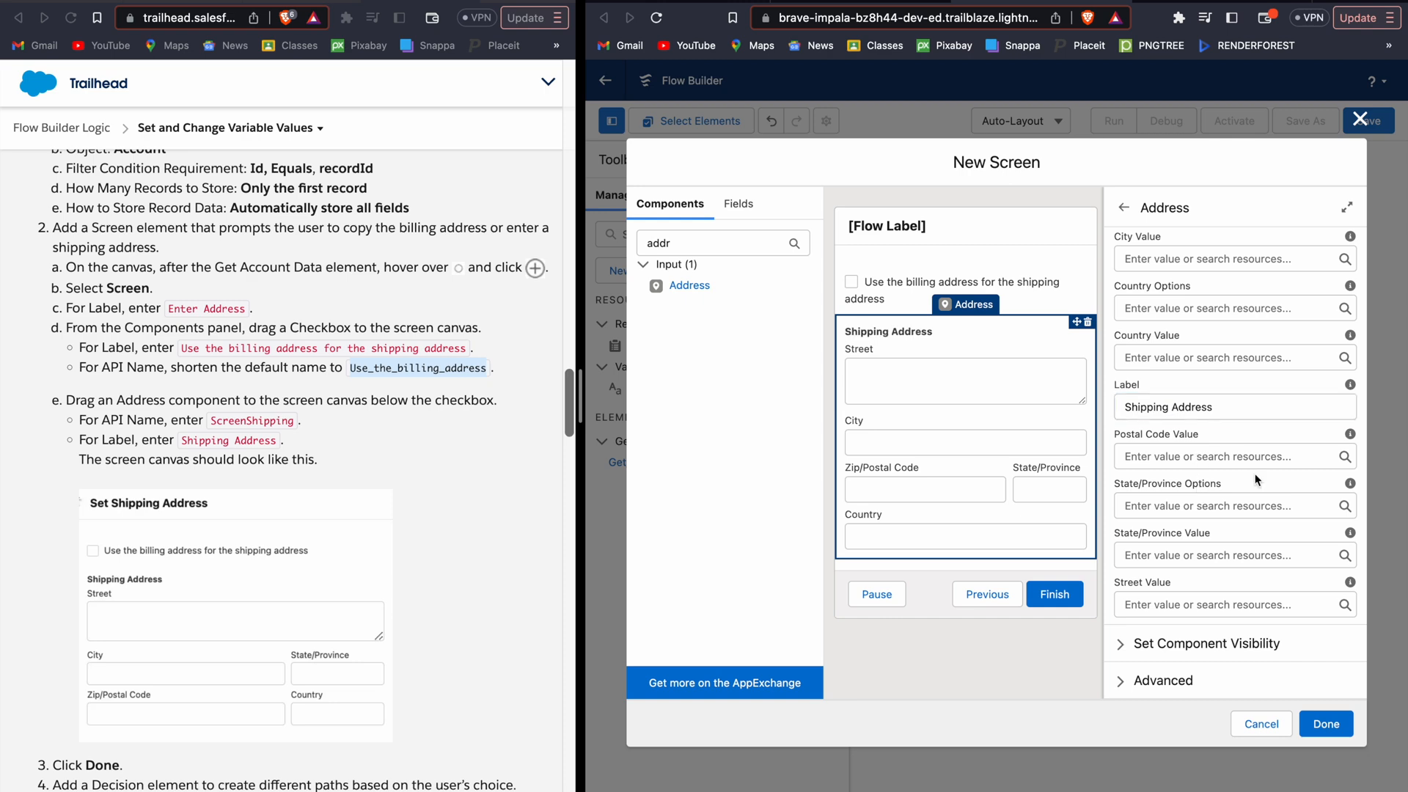
scroll(349, 514, down, 4)
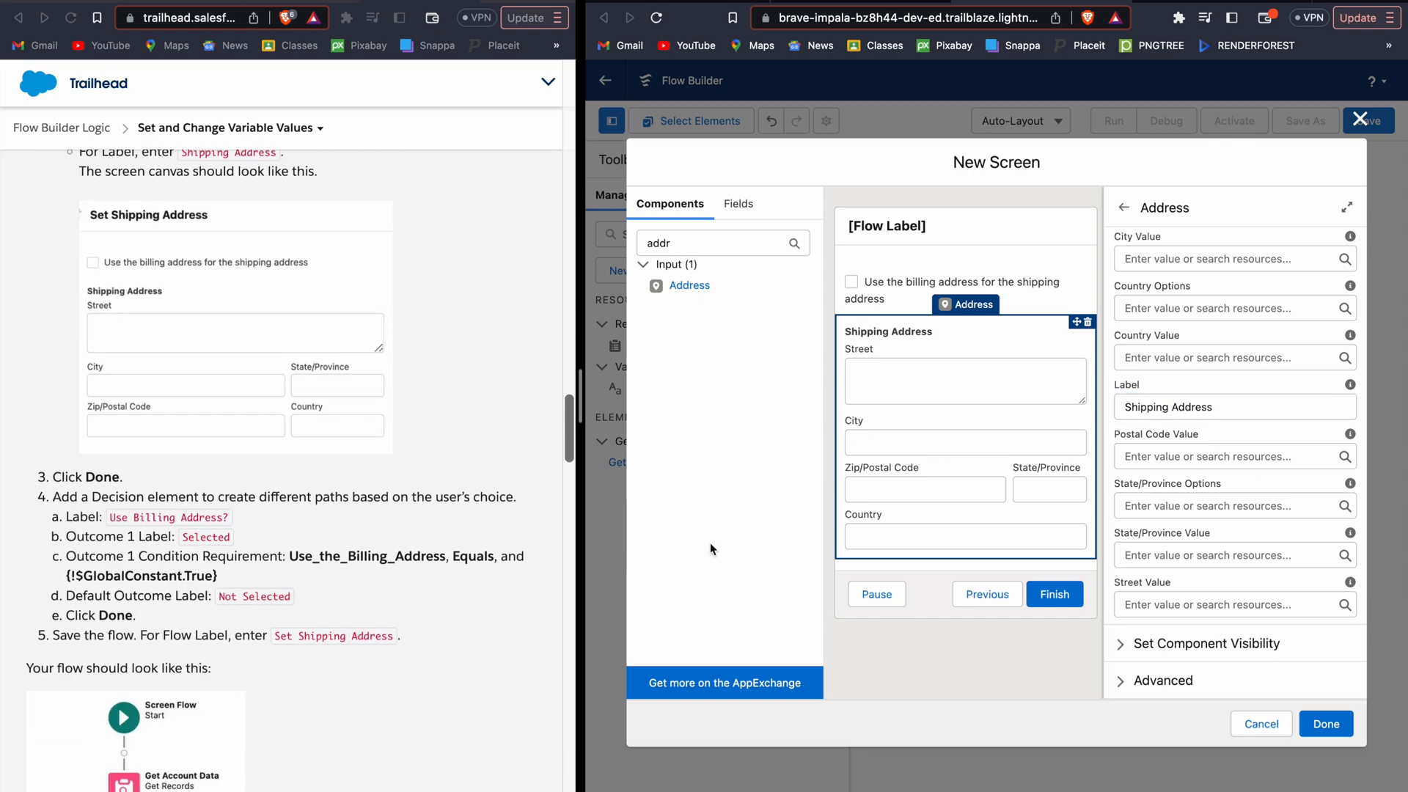
click(1326, 724)
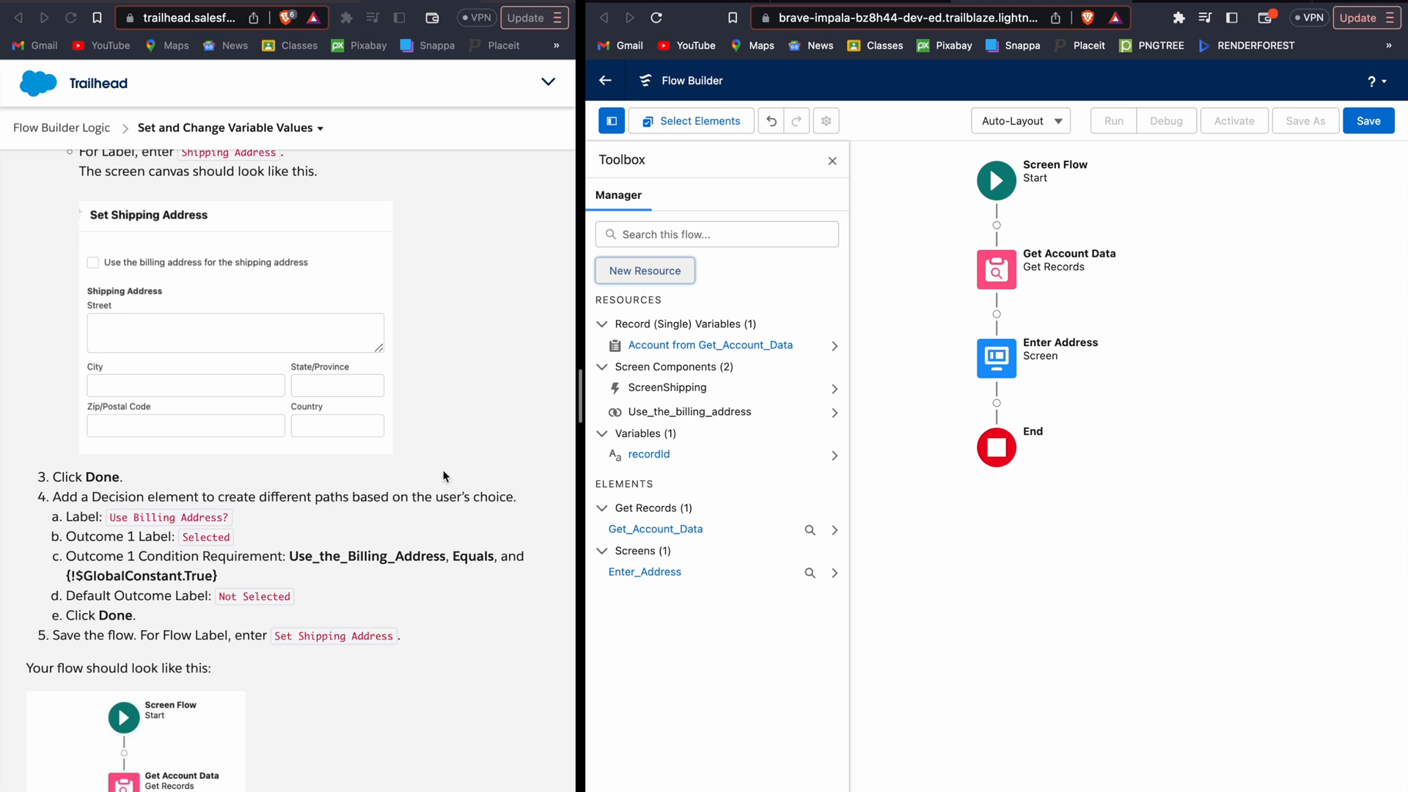
Add a Decision element between Enter Address and End, labelled "Use Billing Address?"
click(999, 404)
text(des)
text(is)
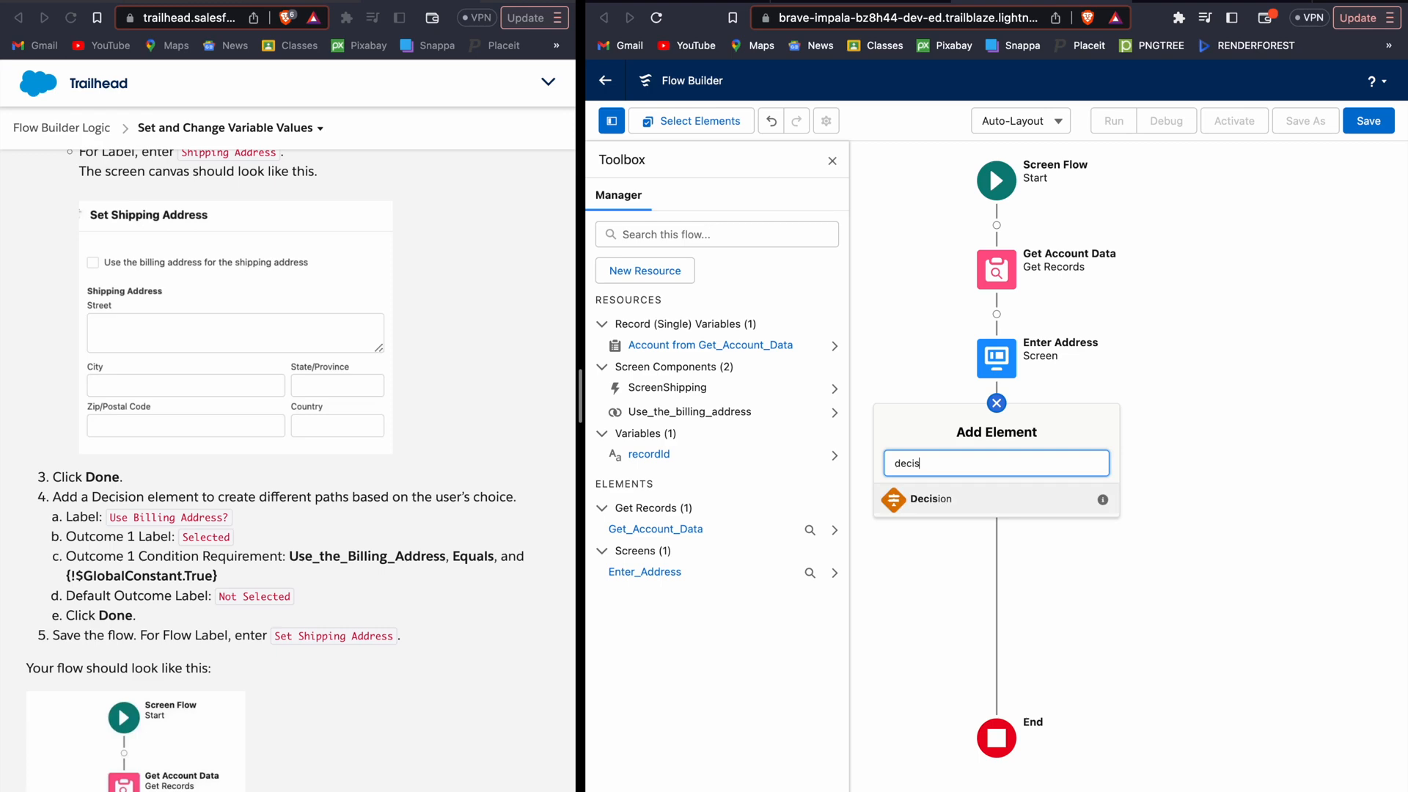
click(953, 505)
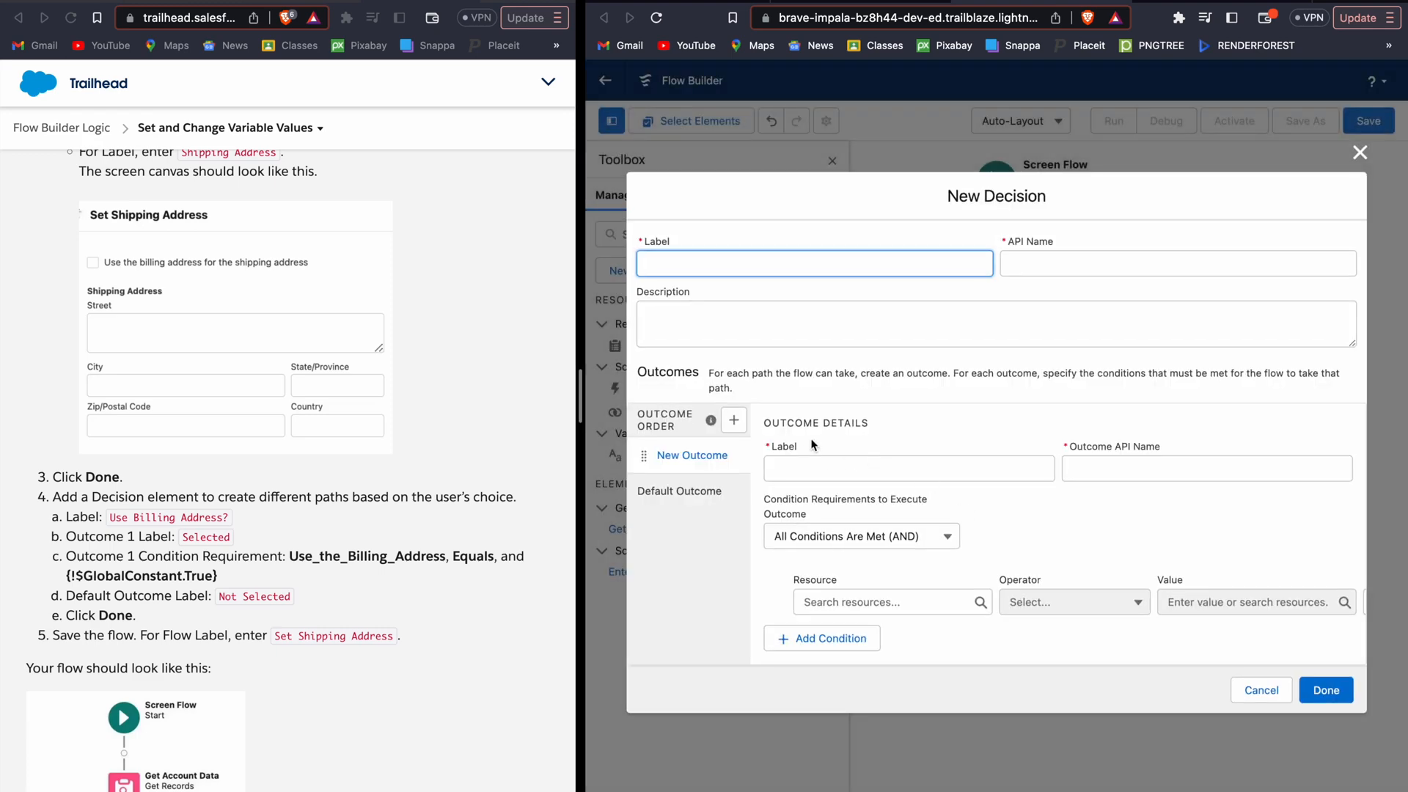
text(Use Billing Address?)
click(978, 411)
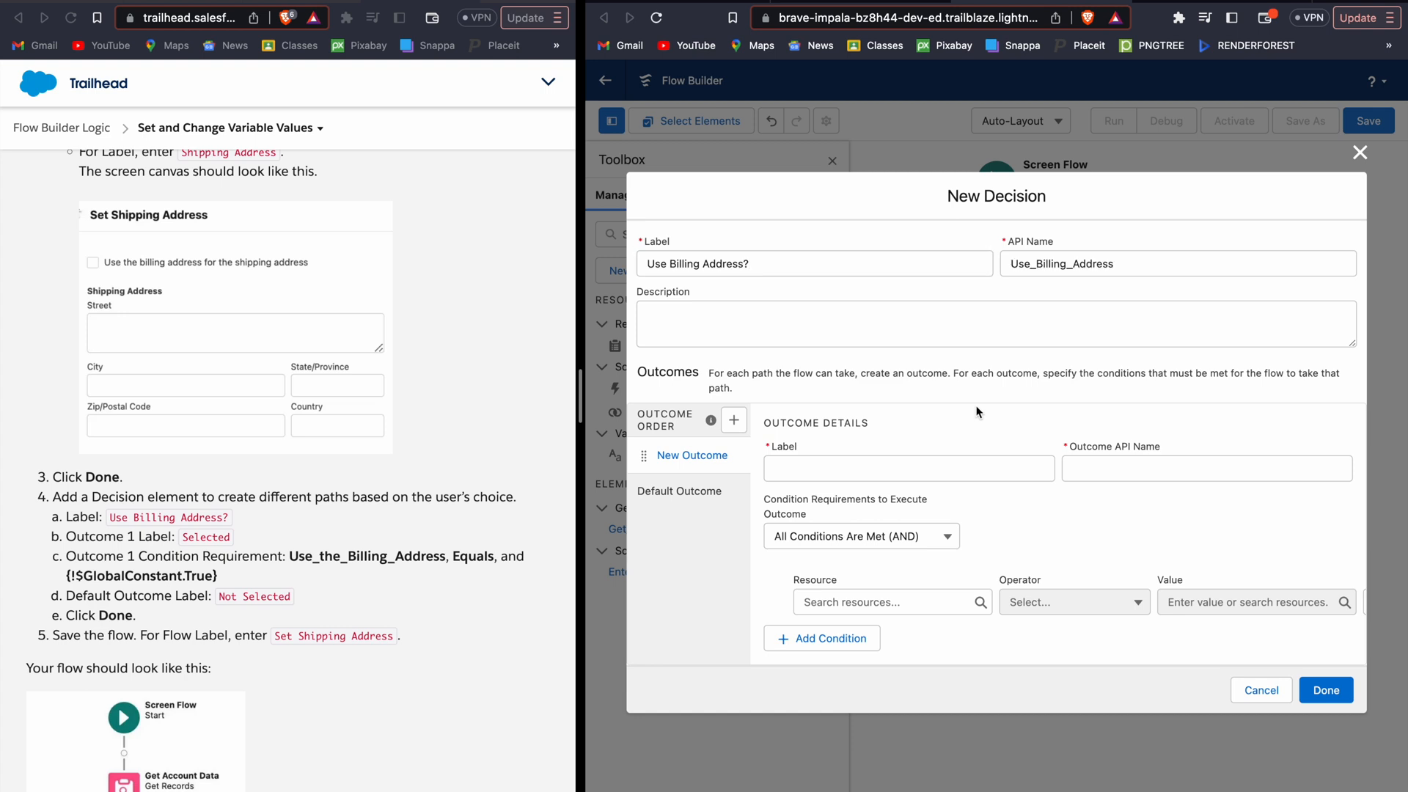
Label the decision's first outcome Selected
click(807, 467)
text(S)
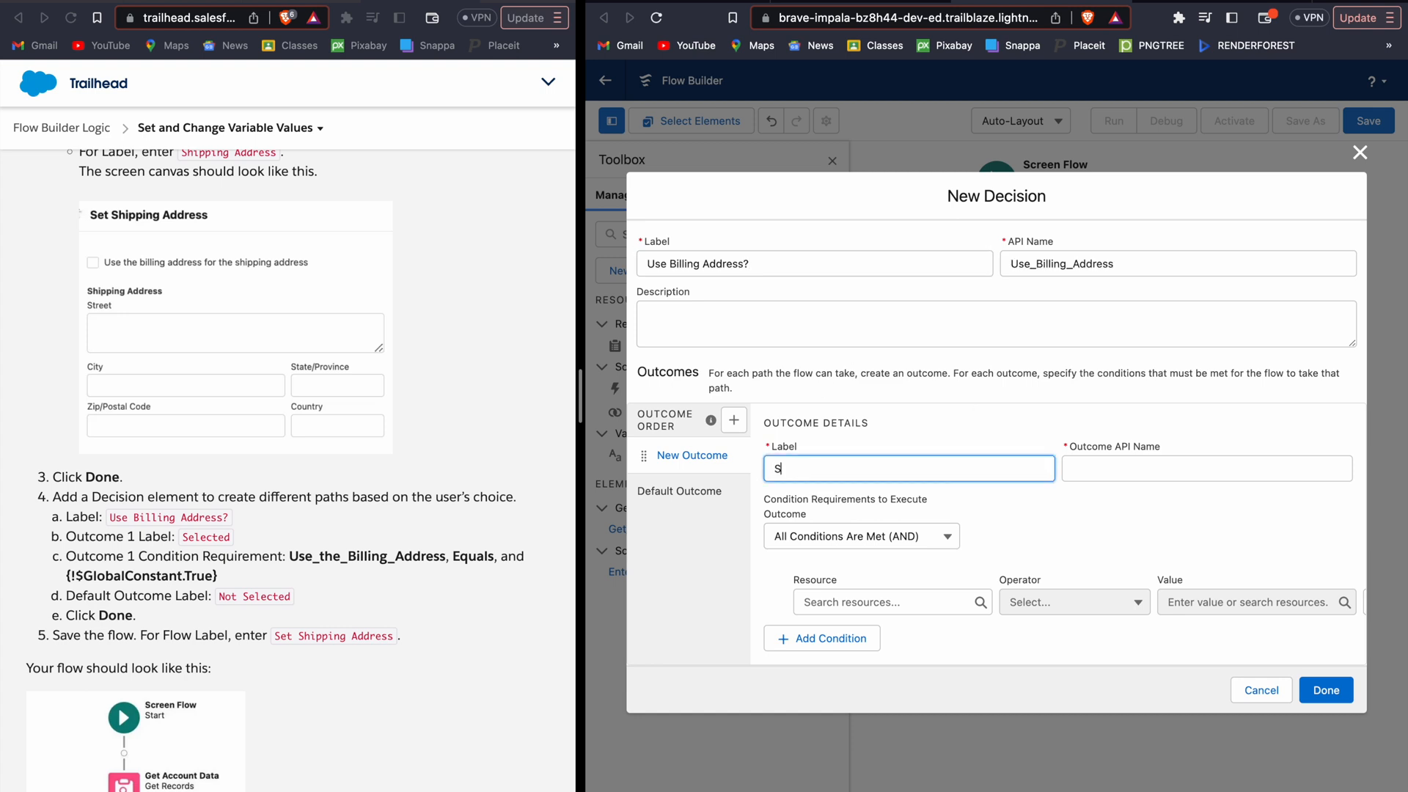
text(elected)
click(1059, 535)
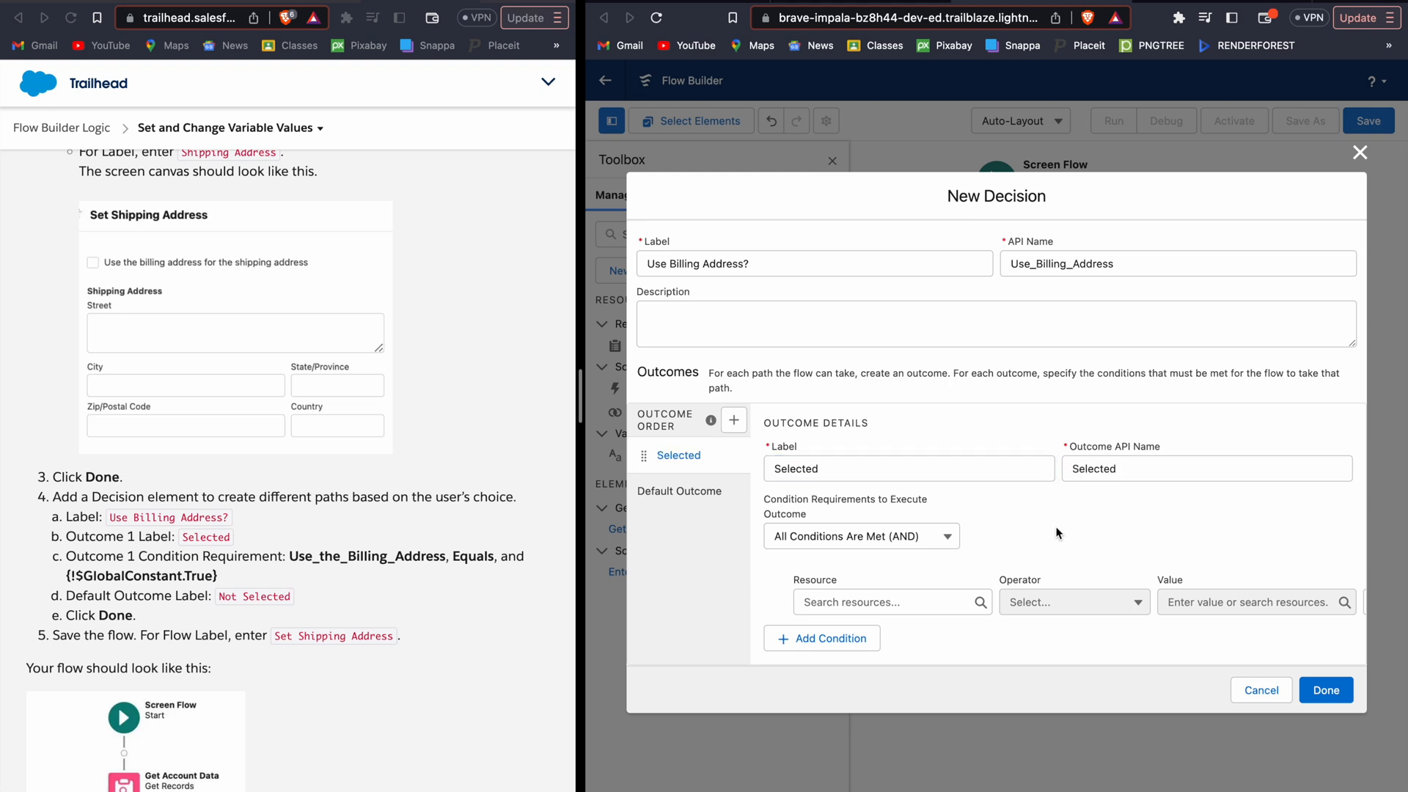
Set the Selected outcome's condition to Use_the_billing_address Equals $GlobalConstant.True
click(872, 601)
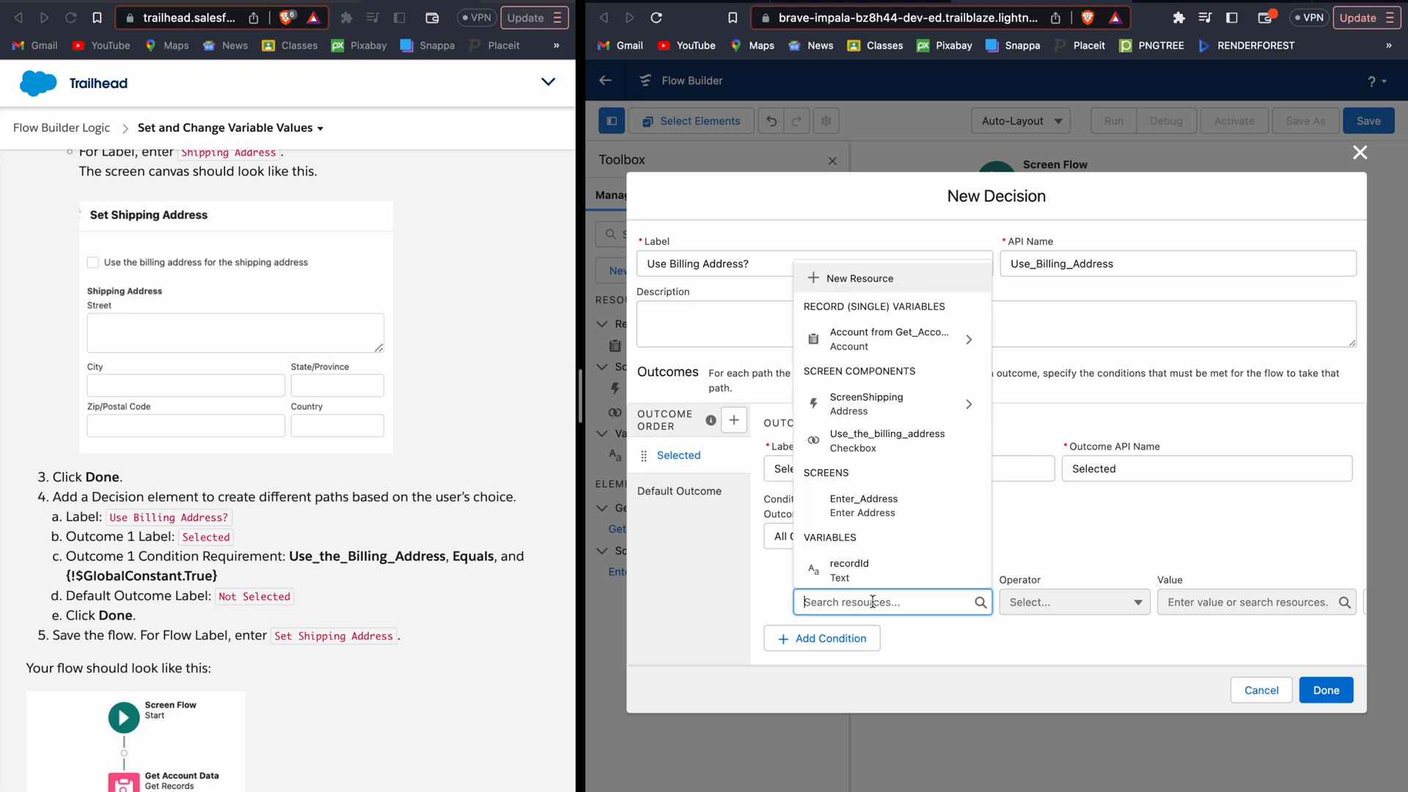
text(Use)
key(Down)
key(Return)
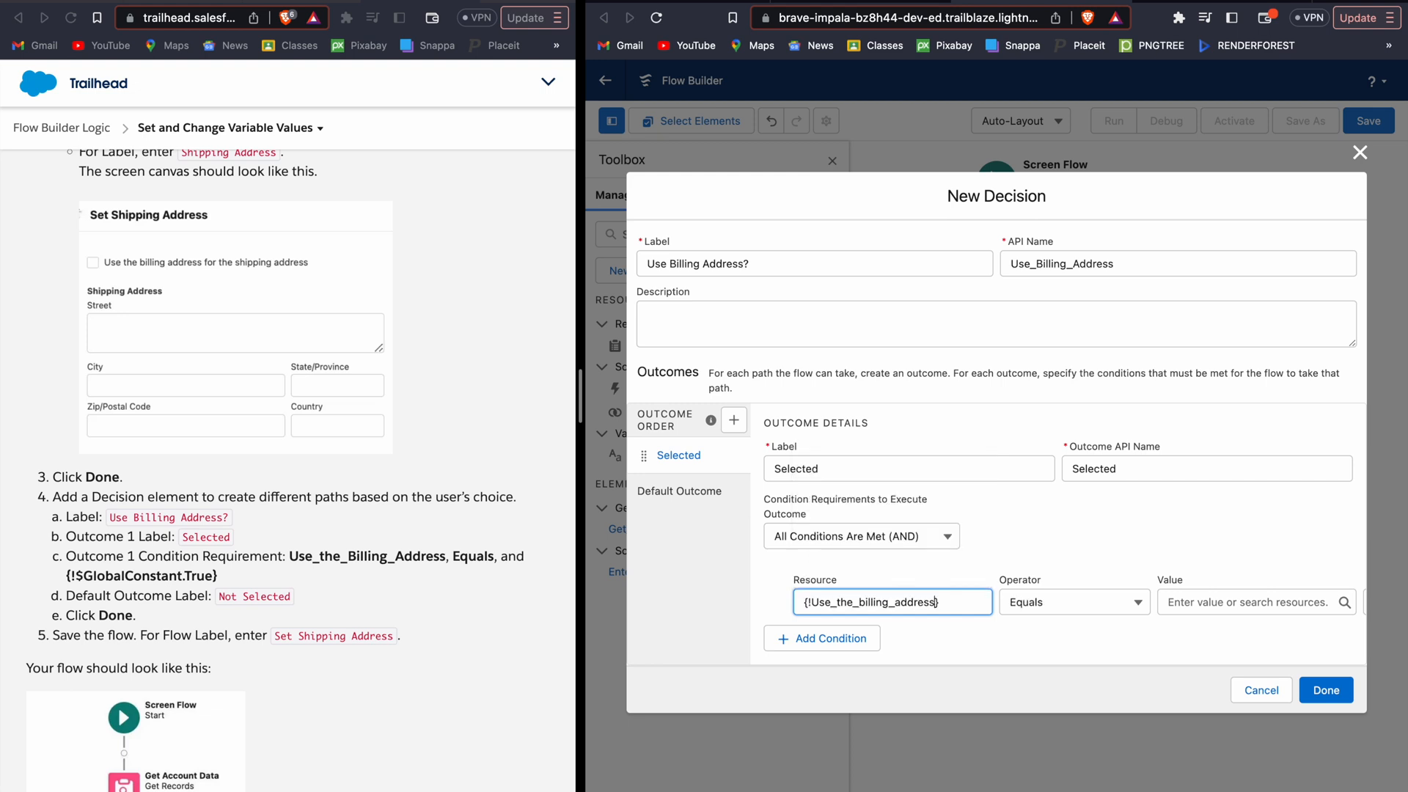
key(Tab)
click(1247, 602)
text(TRU)
key(Down)
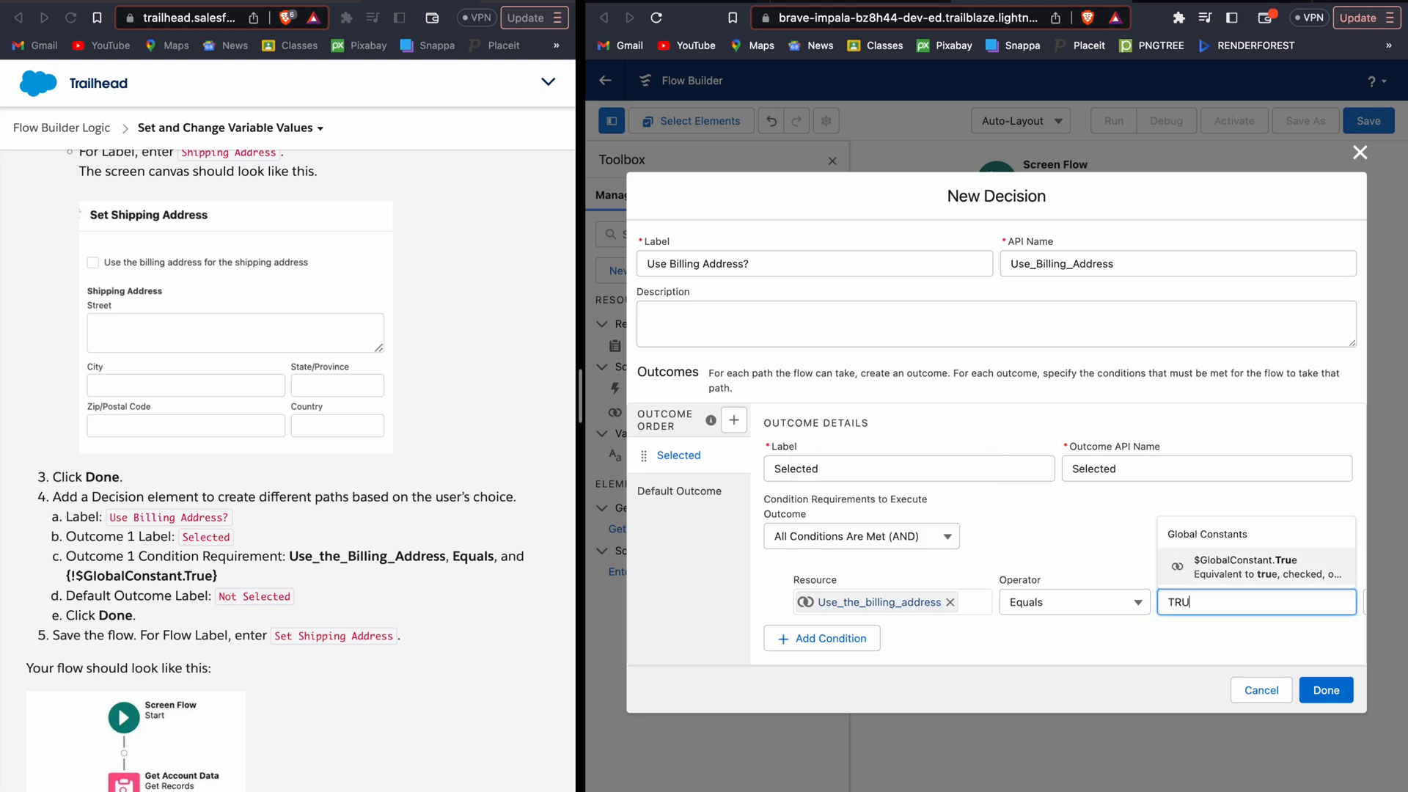
key(Return)
click(1059, 531)
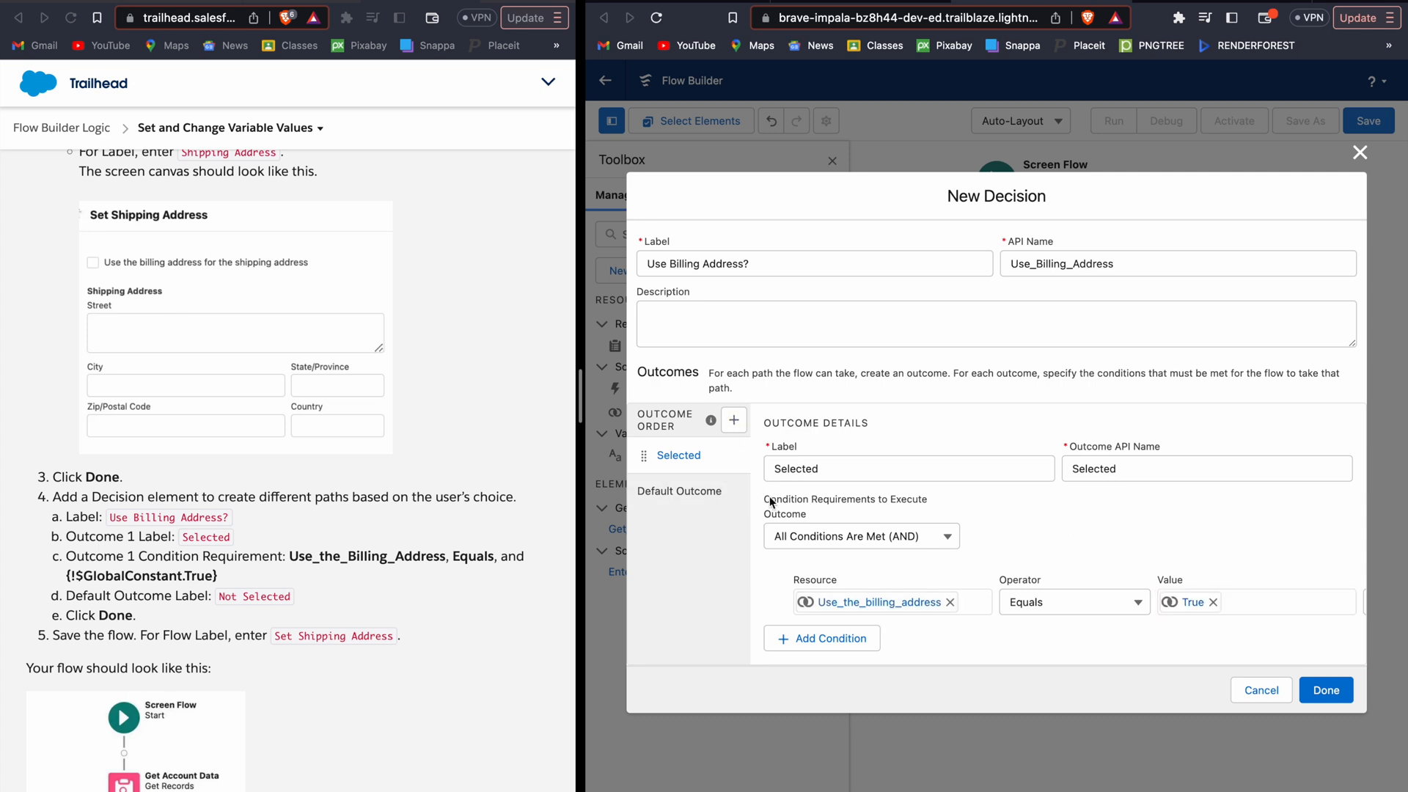
Label the decision's default outcome Not Selected and finish the decision
click(700, 491)
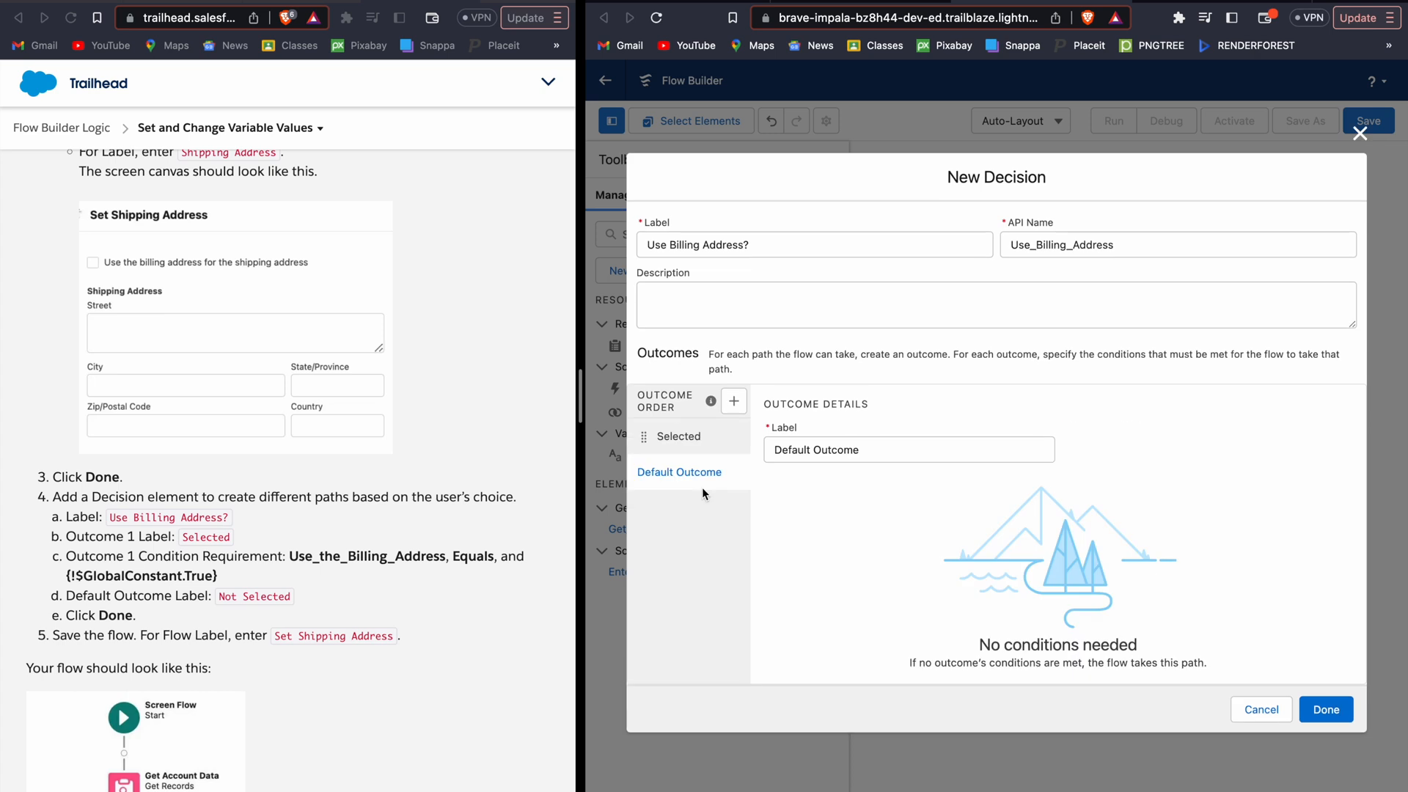
click(923, 448)
triple_click(922, 448)
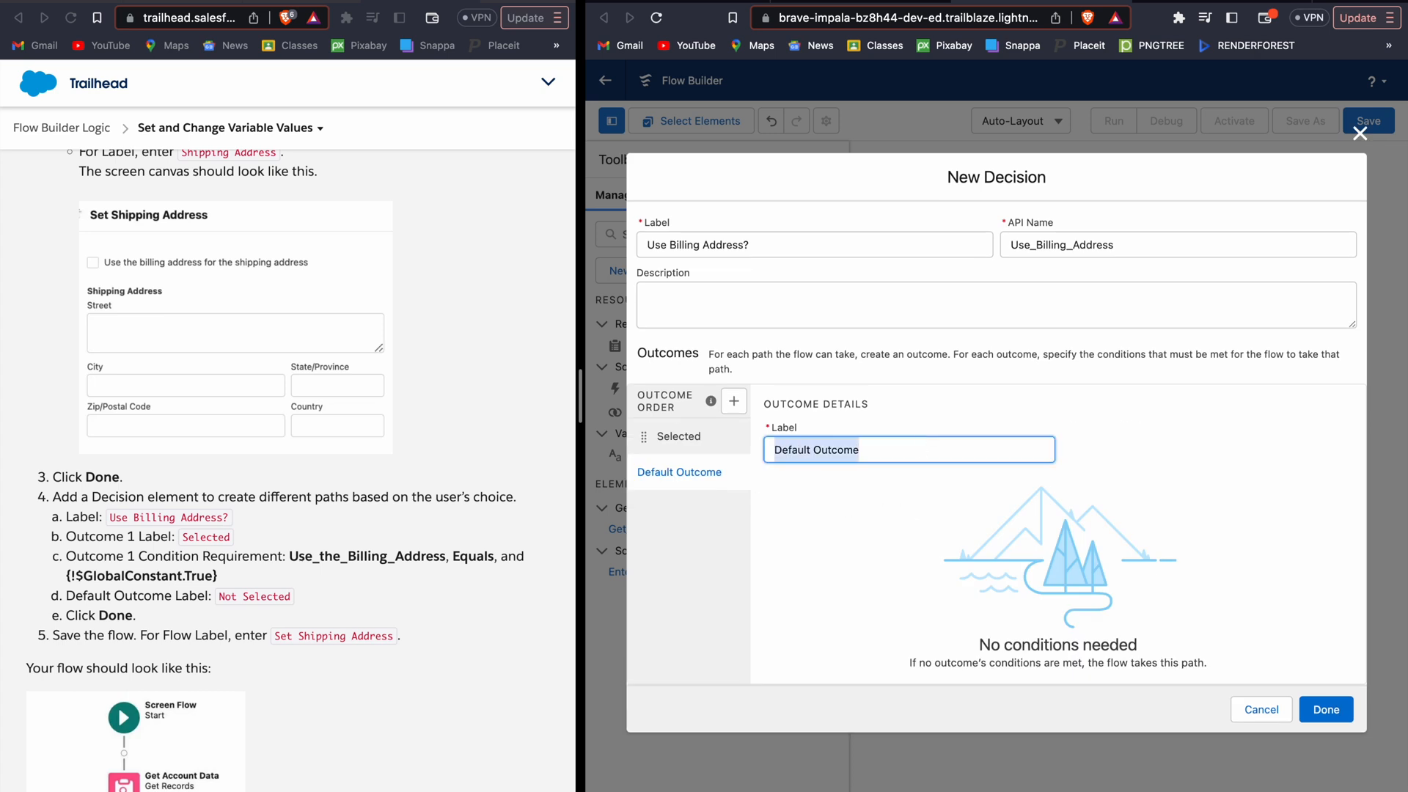
text(Not Selected)
scroll(429, 438, down, 3)
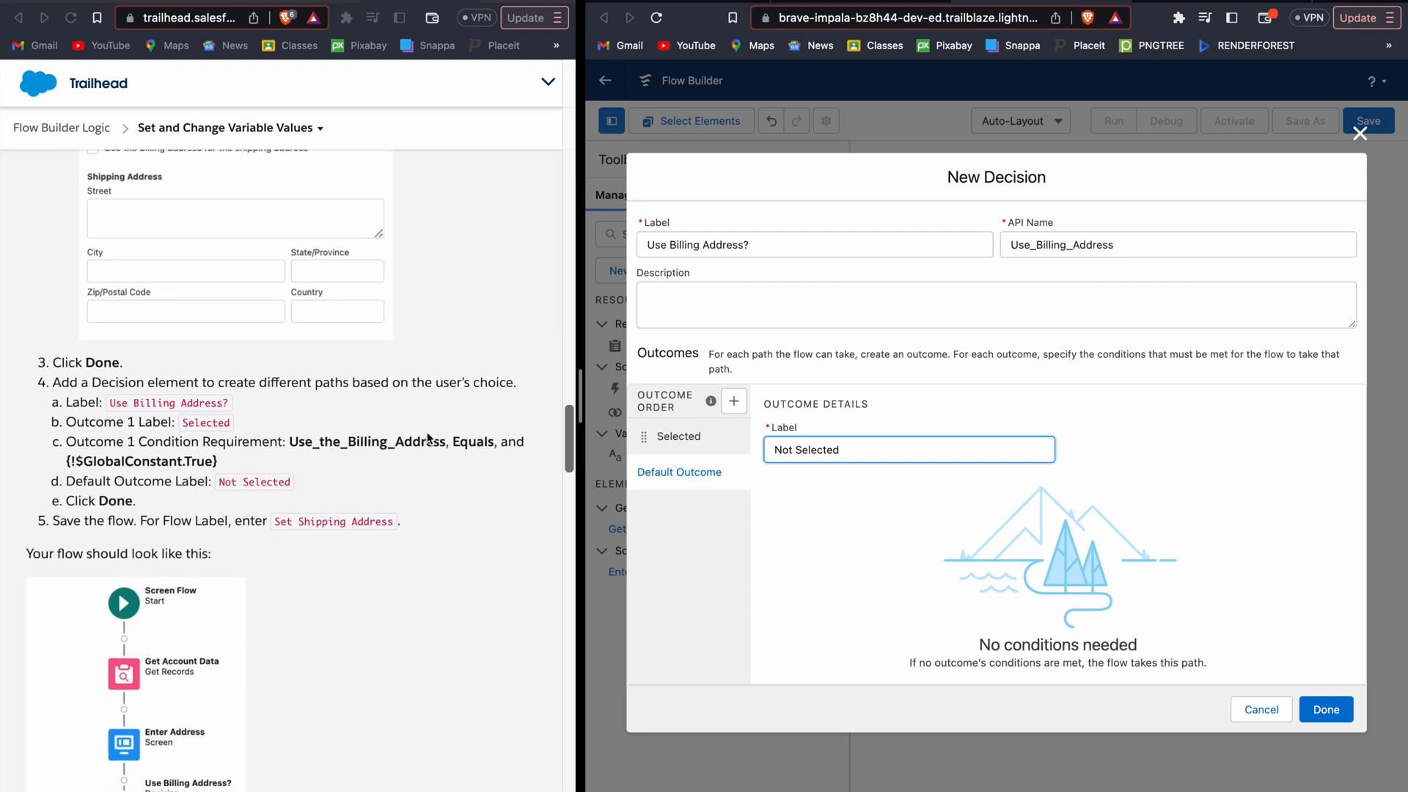
scroll(429, 438, down, 3)
click(1336, 712)
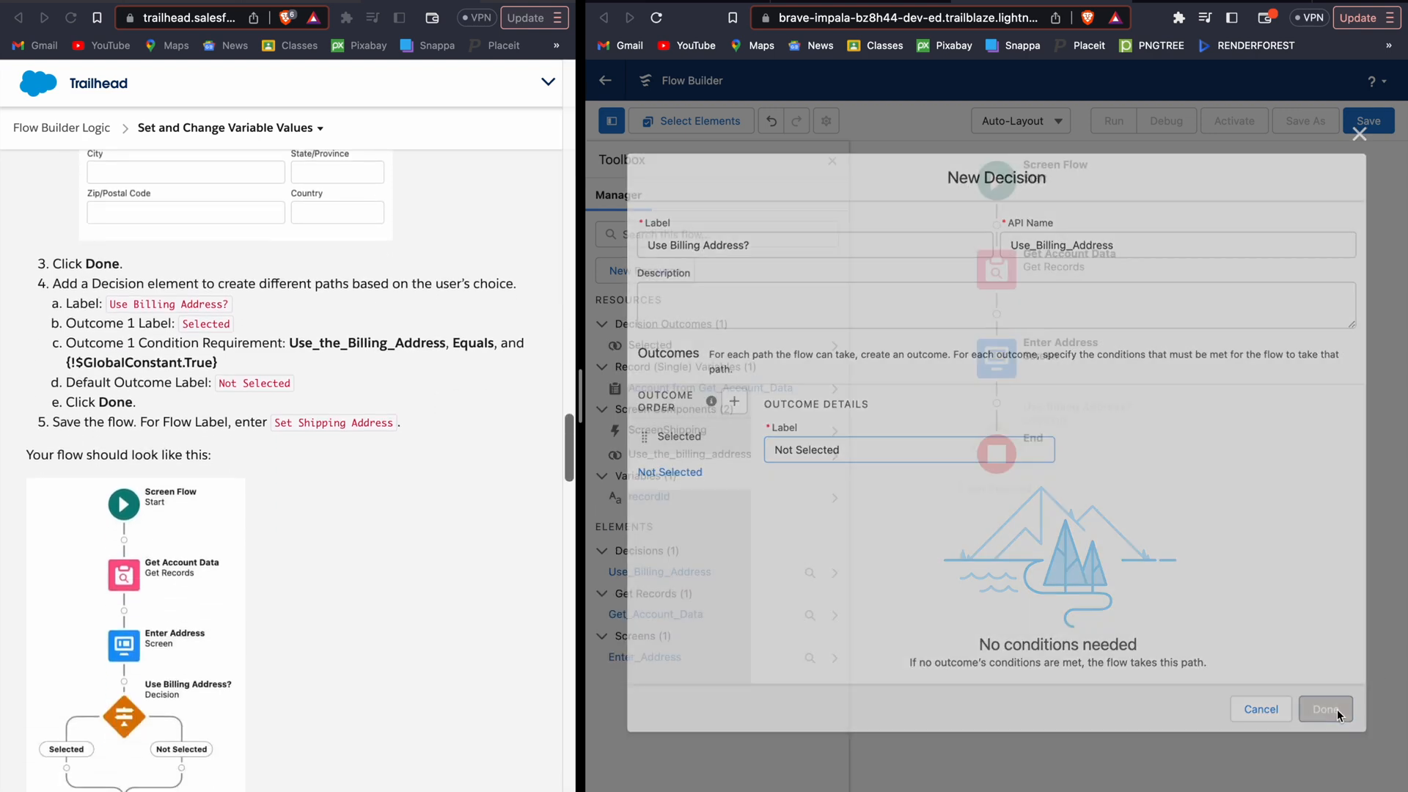
Save the flow with the label Set Shipping Address
click(1354, 125)
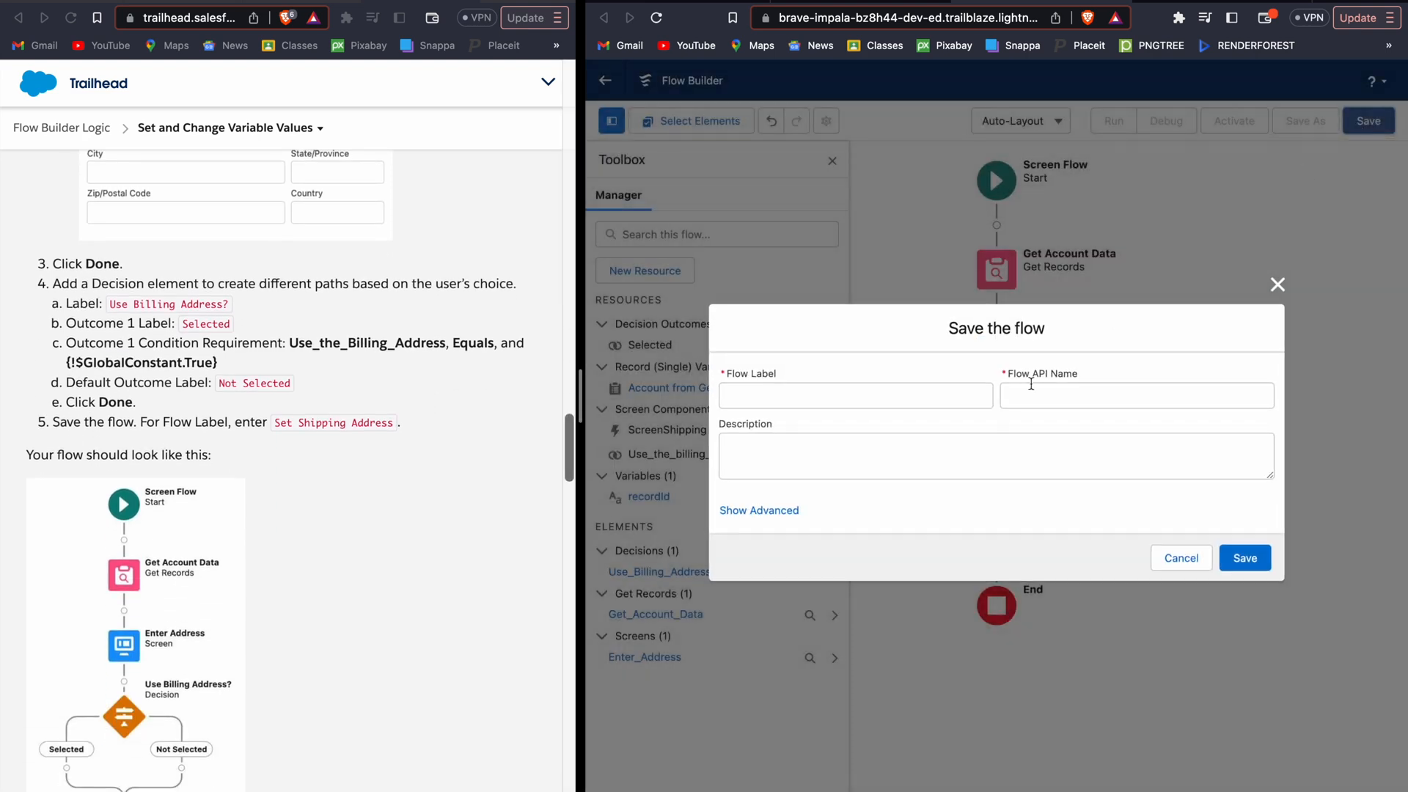
click(874, 399)
text(Set Shipp)
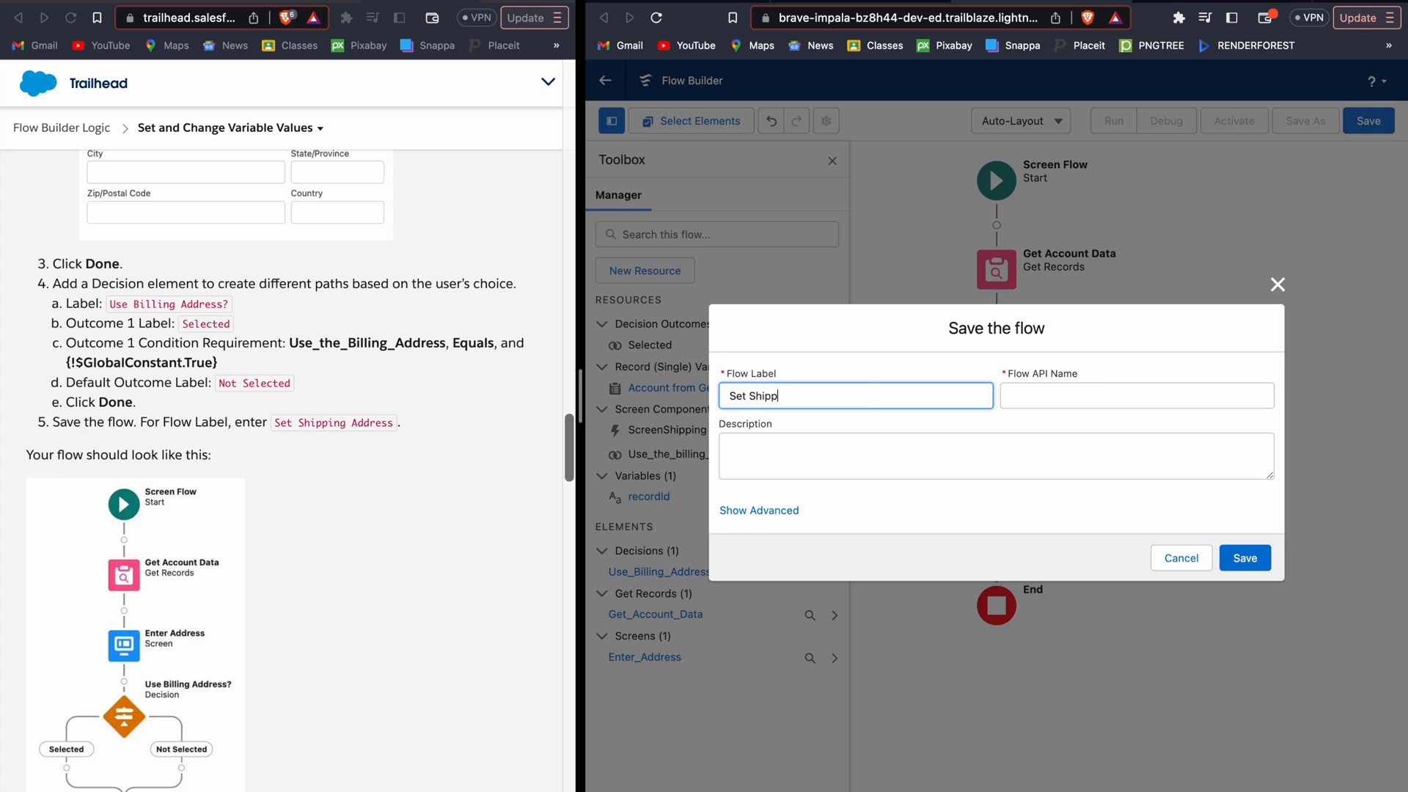
text(ing Address)
click(1009, 512)
click(1245, 557)
Add an Assignment element between the merged decision paths and End, labelled Copy Billing Address
scroll(324, 513, down, 9)
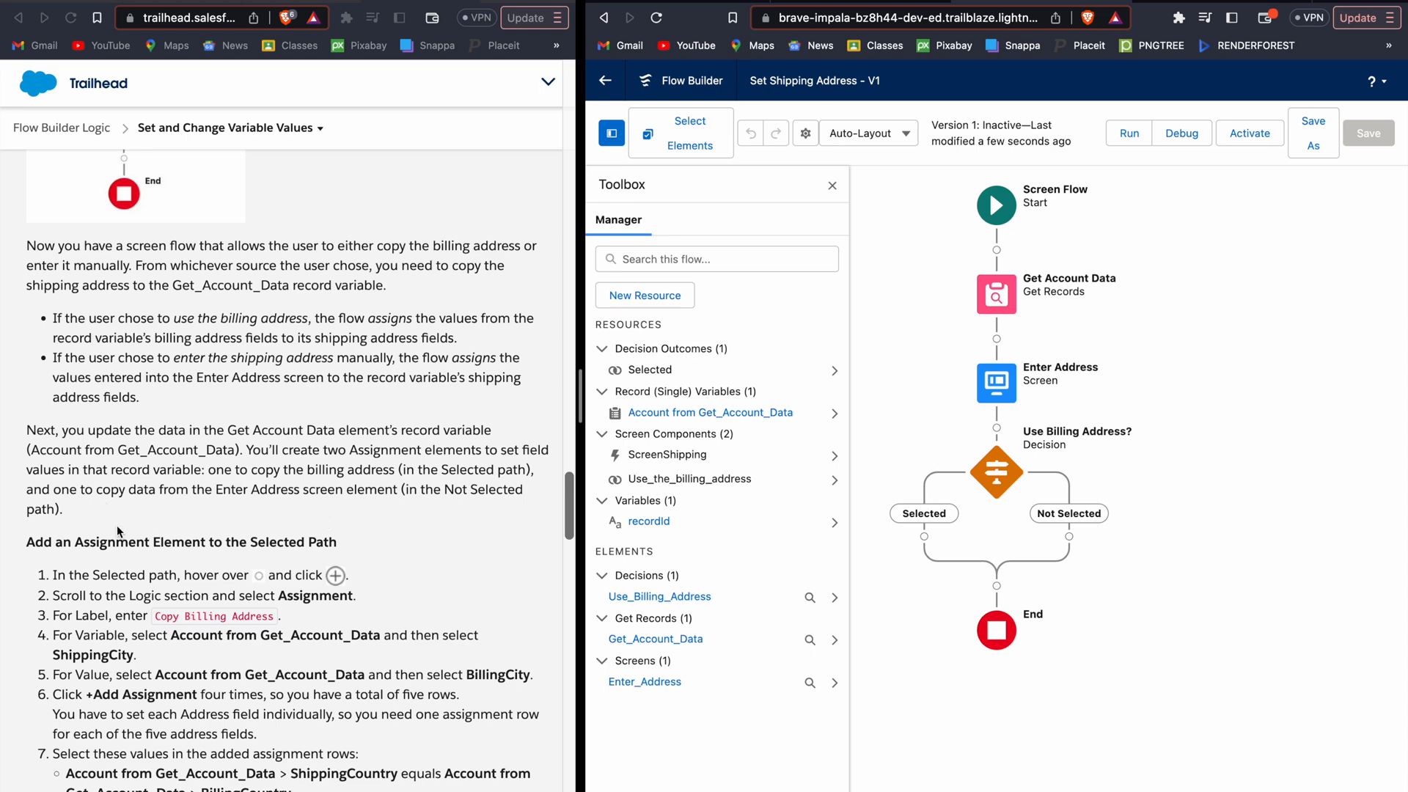
scroll(122, 538, down, 2)
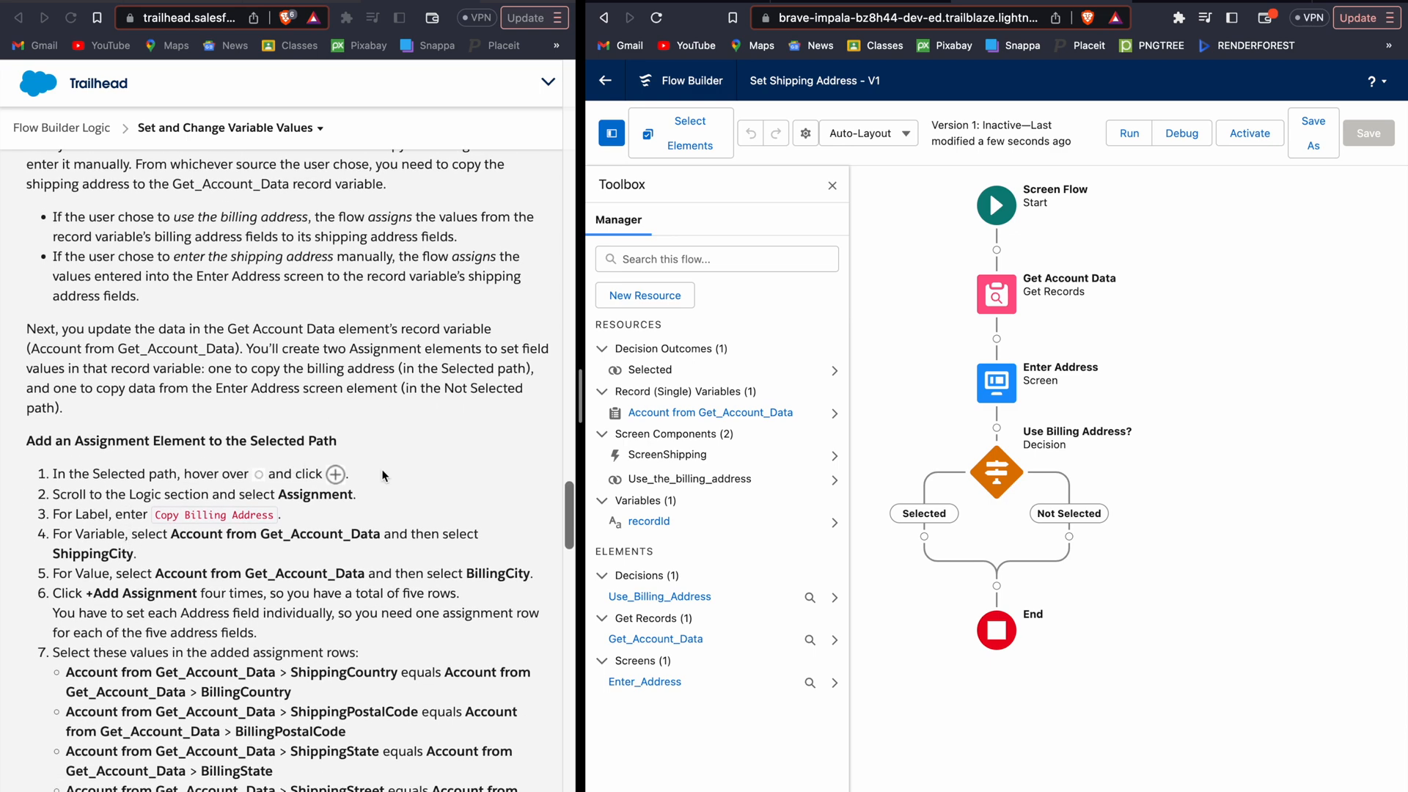
mouse_move(998, 589)
click(997, 586)
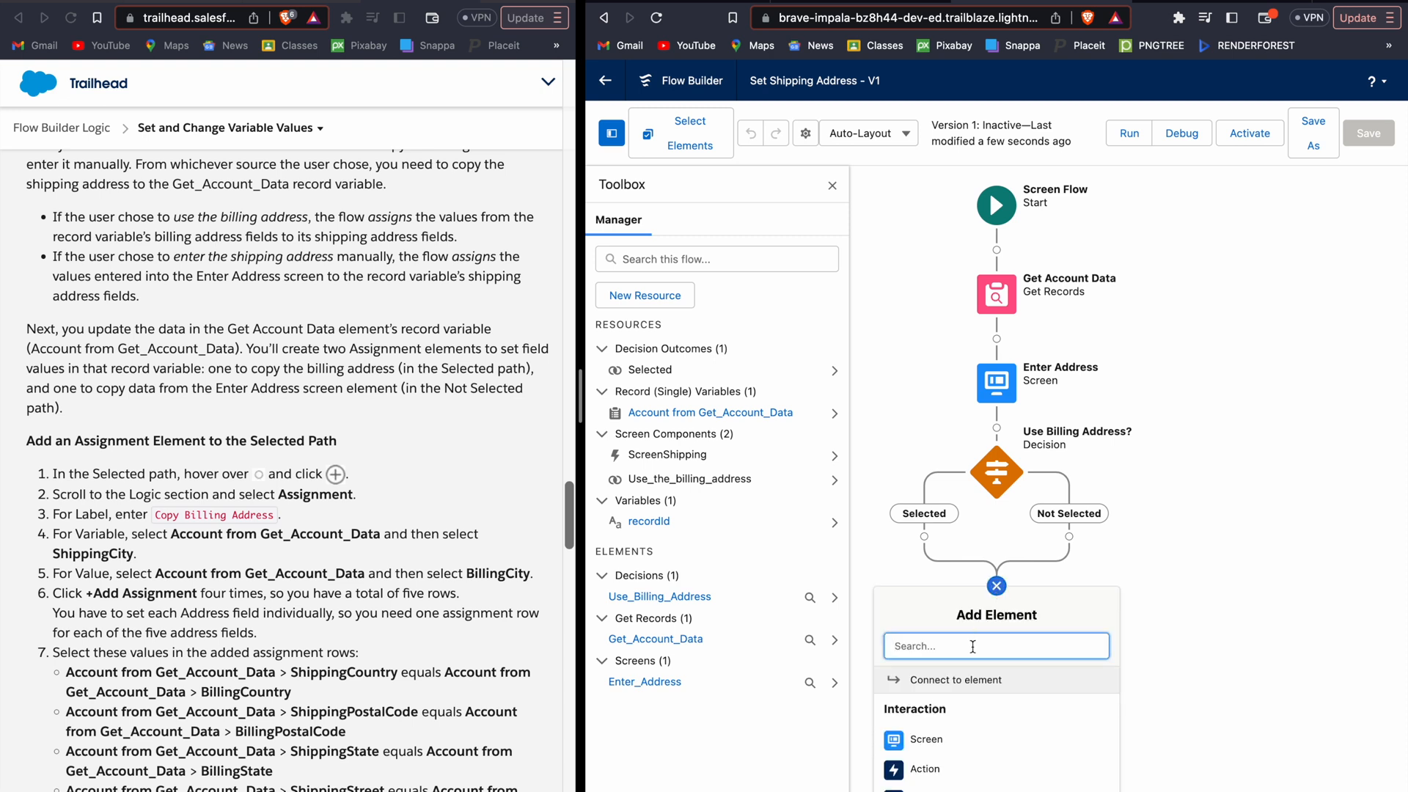
text(assi)
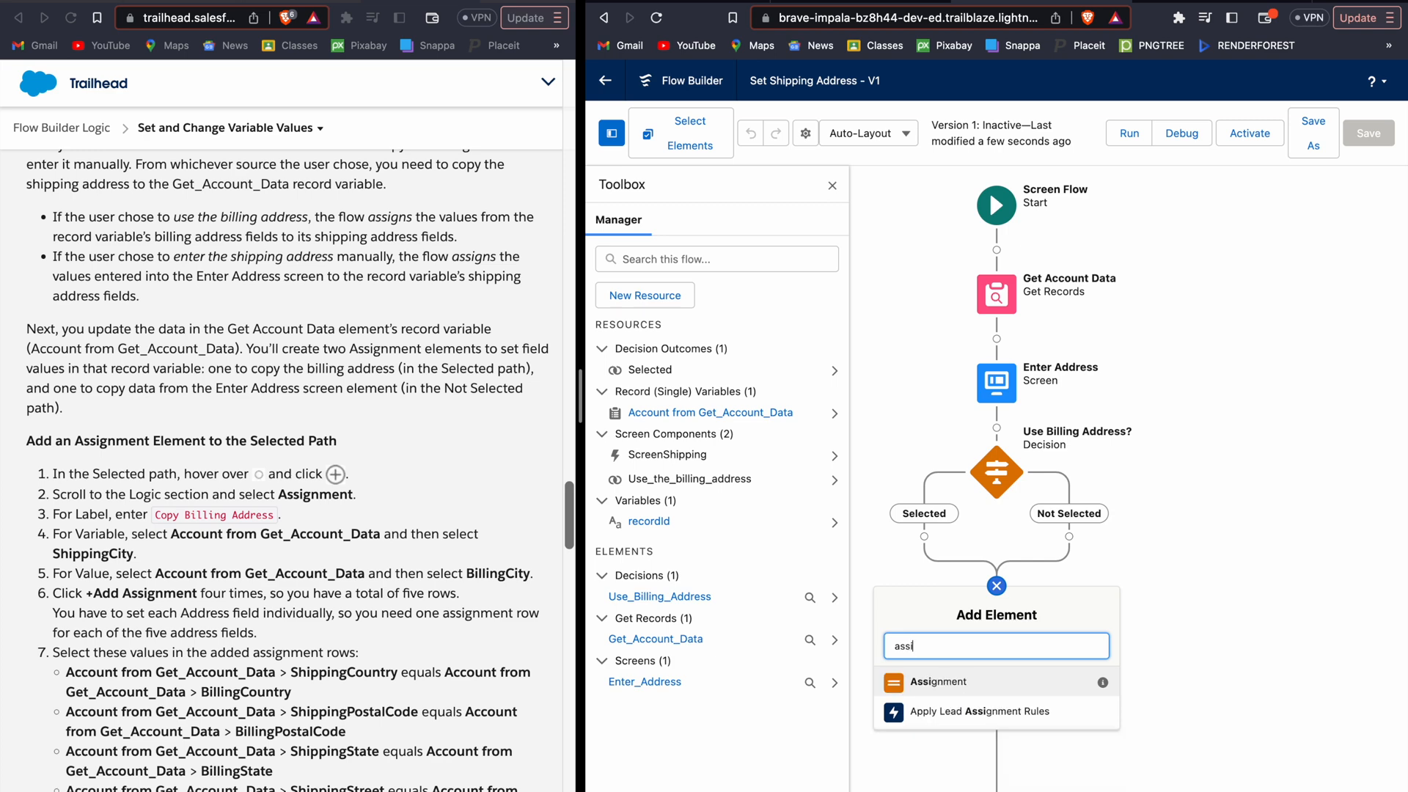
click(964, 682)
text(Copy Billing Address)
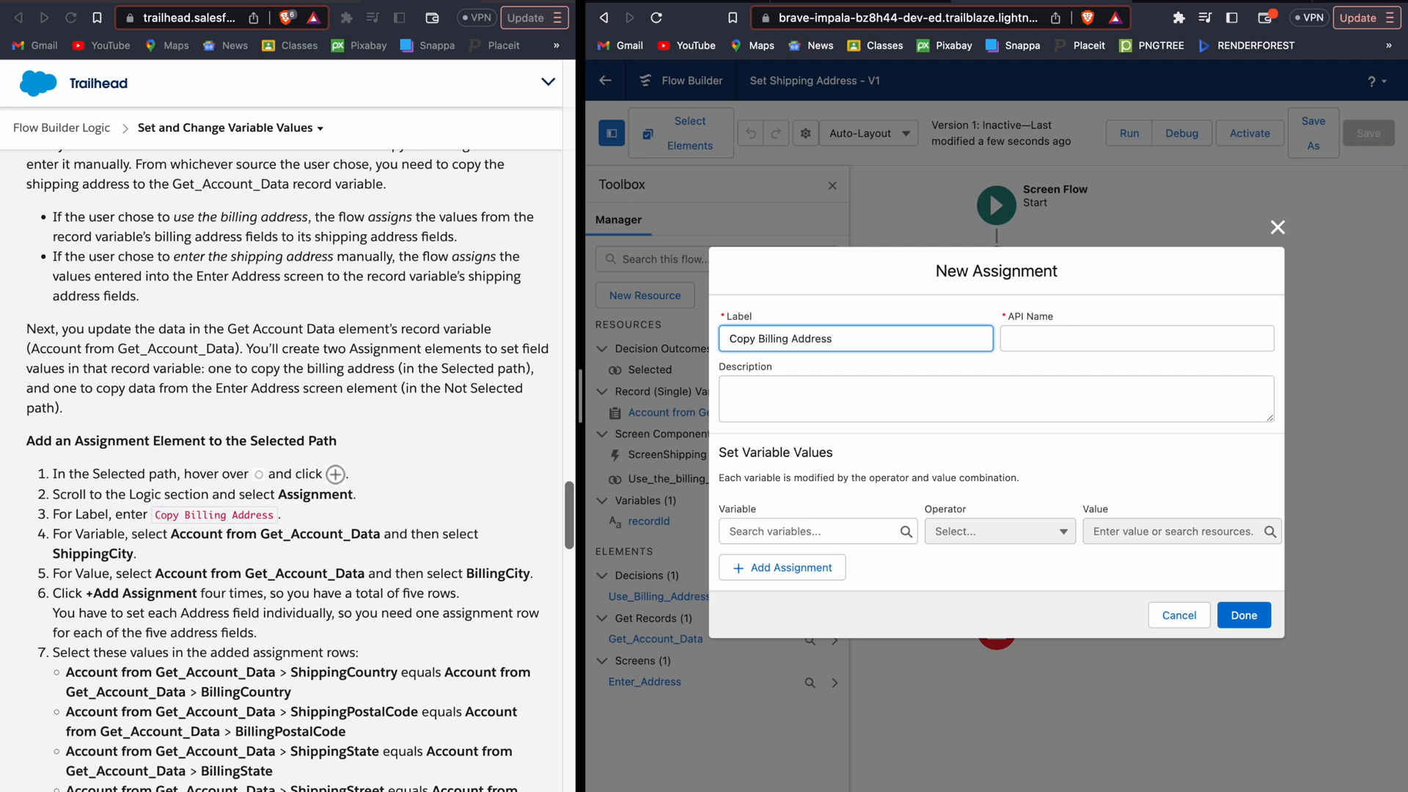
click(1026, 438)
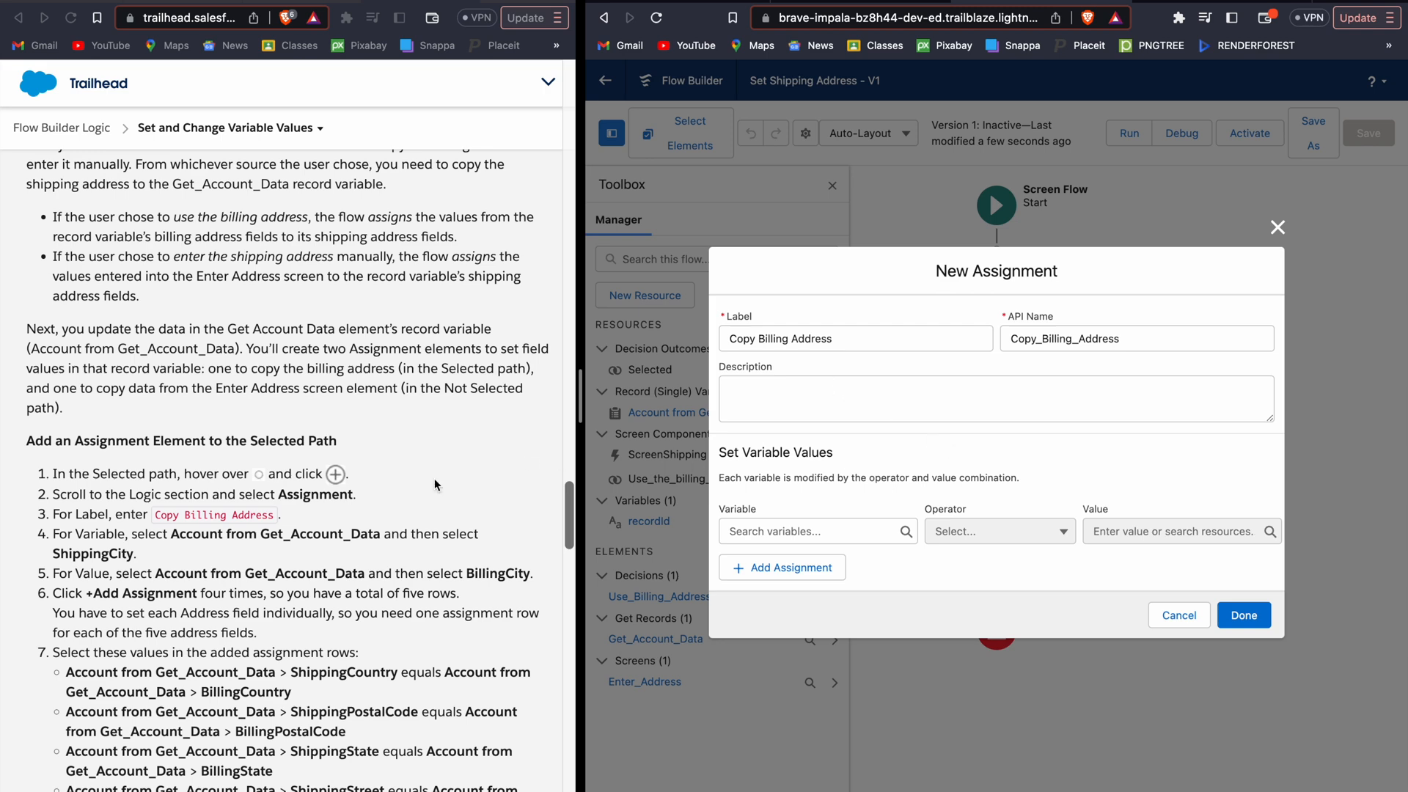
Set the first assignment row's variable to Account from Get_Account_Data
scroll(375, 500, down, 1)
scroll(375, 501, down, 1)
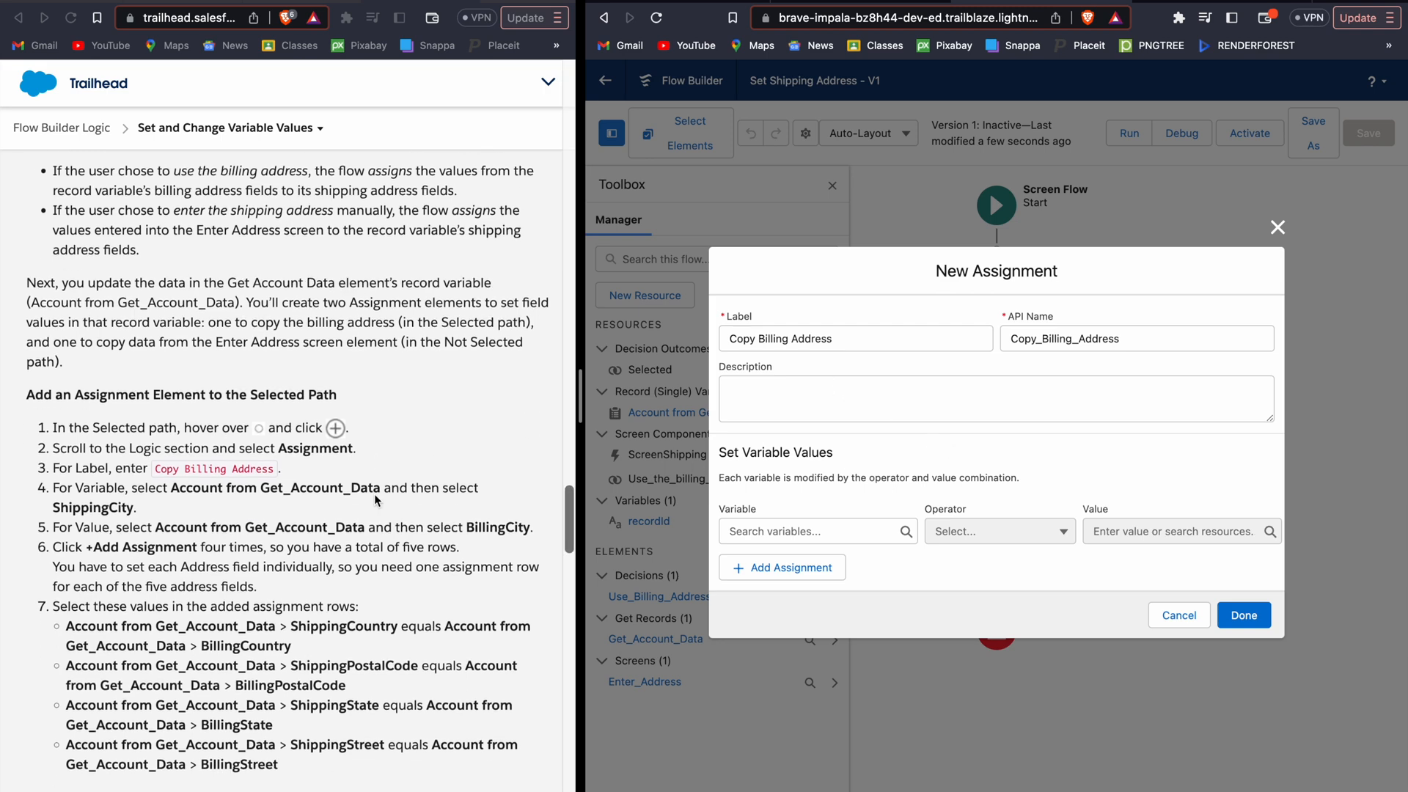
click(806, 522)
text(Accou)
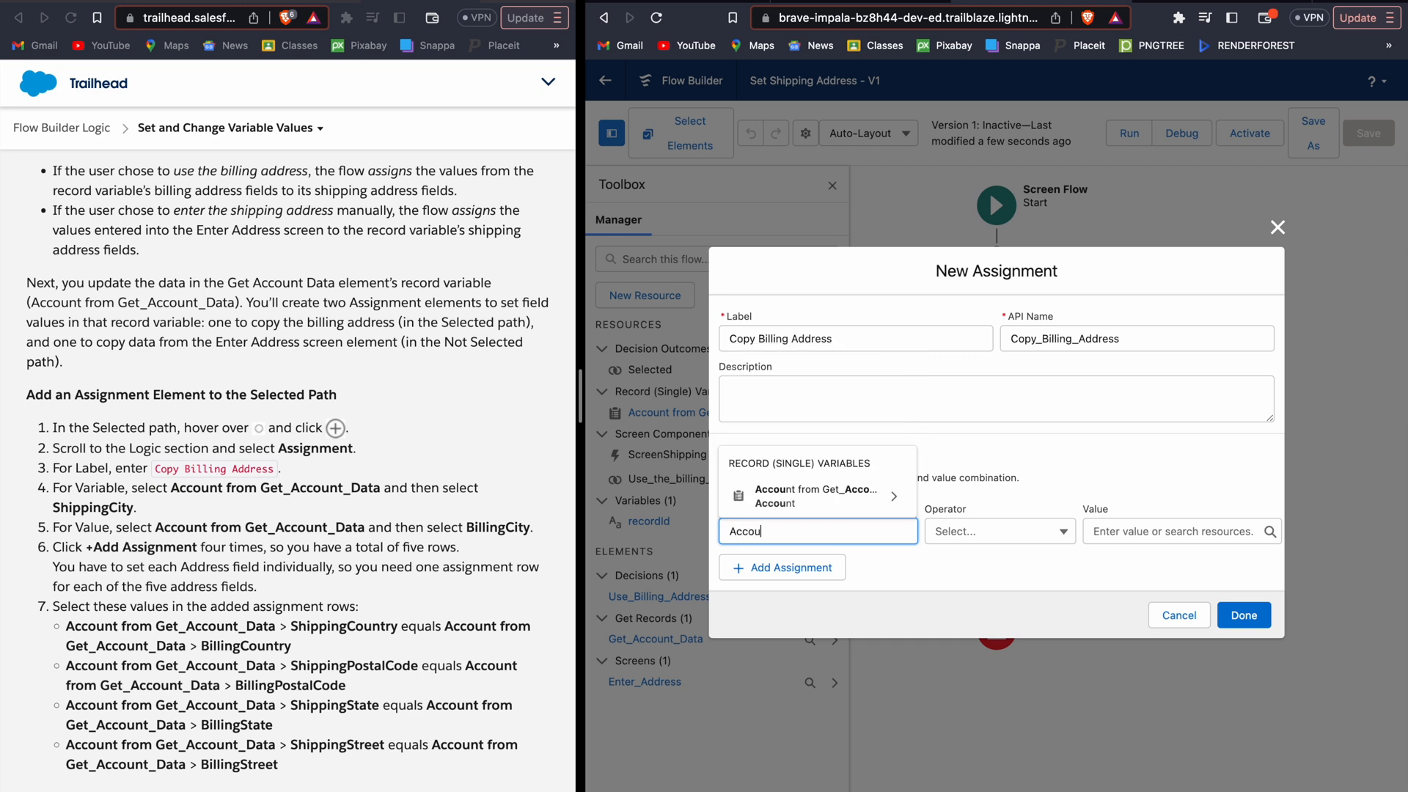
key(Down)
key(Return)
key(Tab)
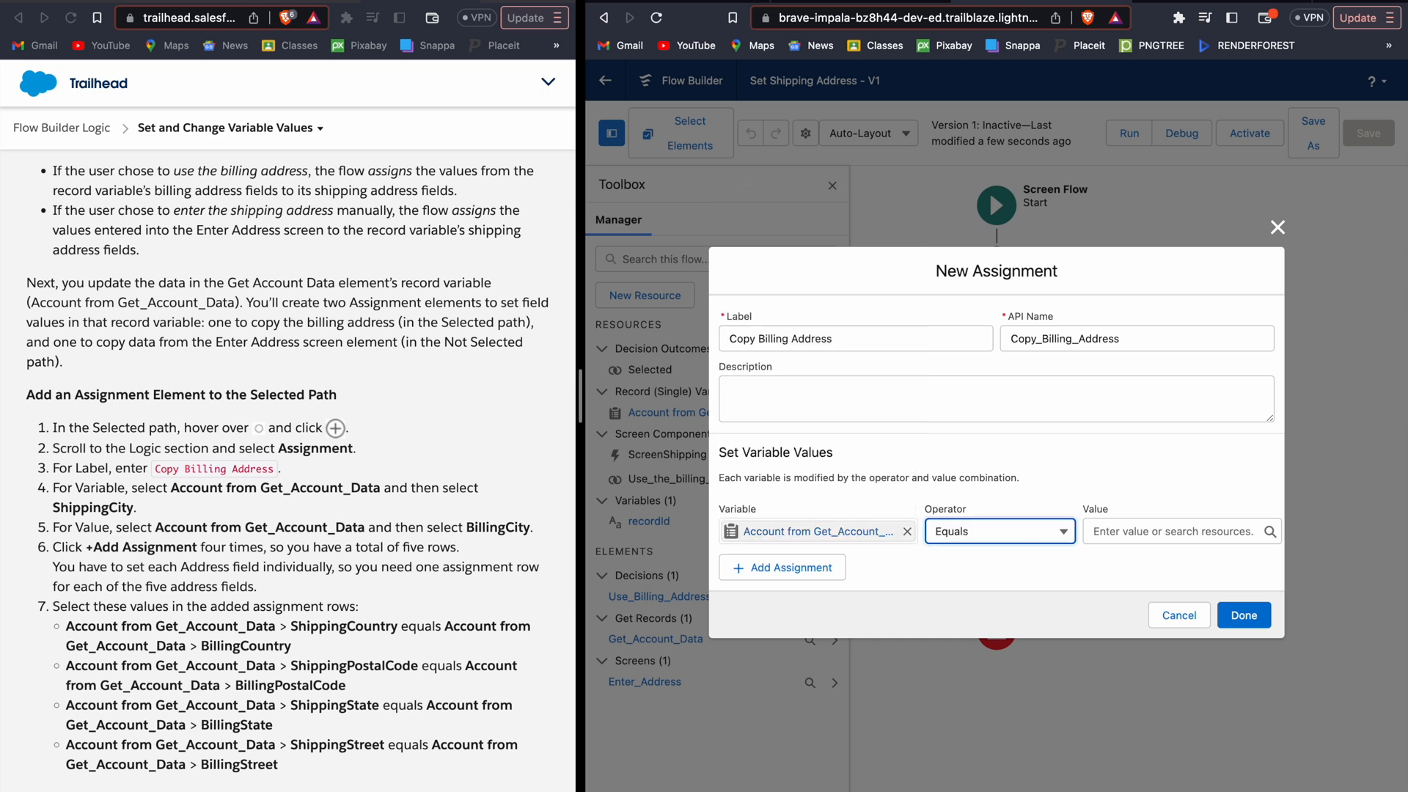
key(Tab)
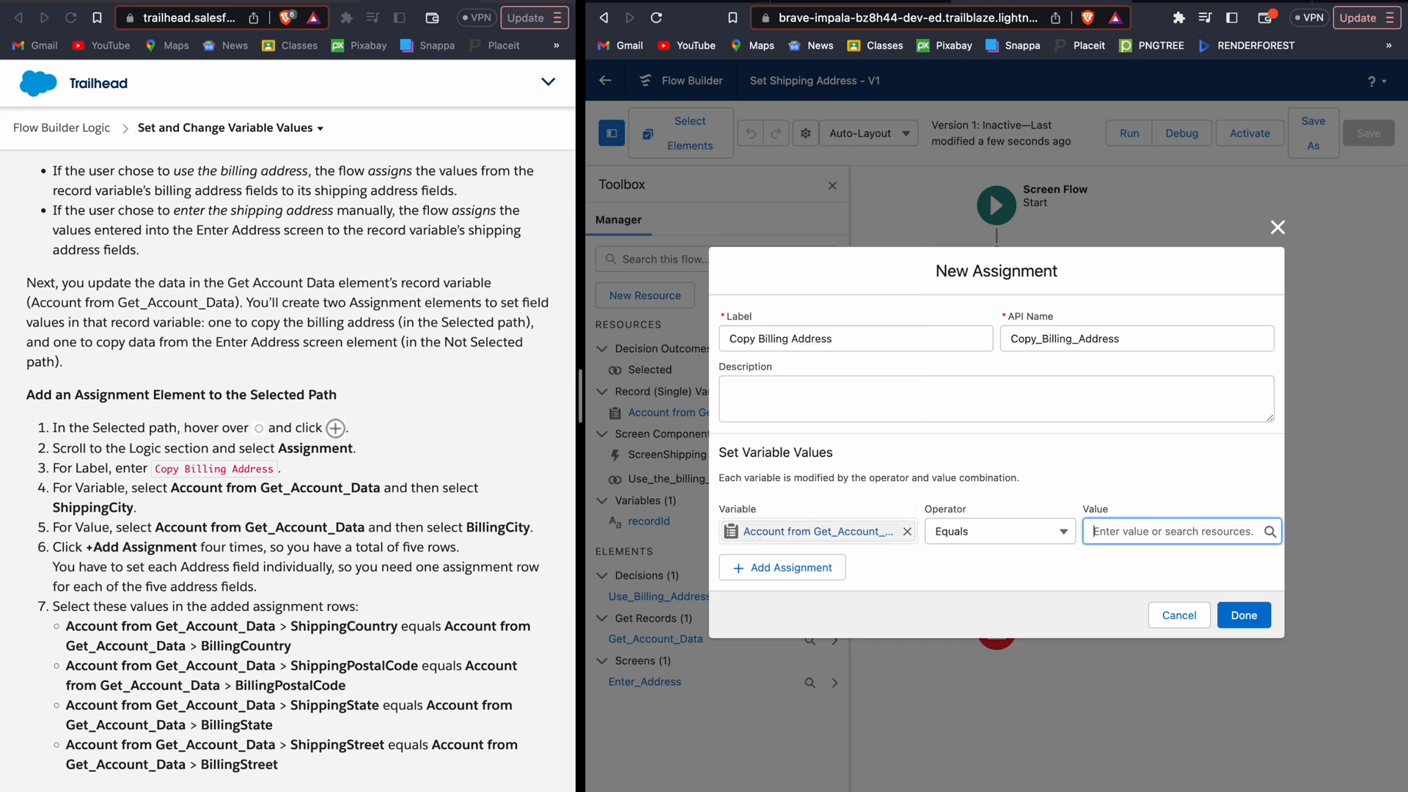
Try to enter ShippingCity as the first assignment row's value
text(Shipping)
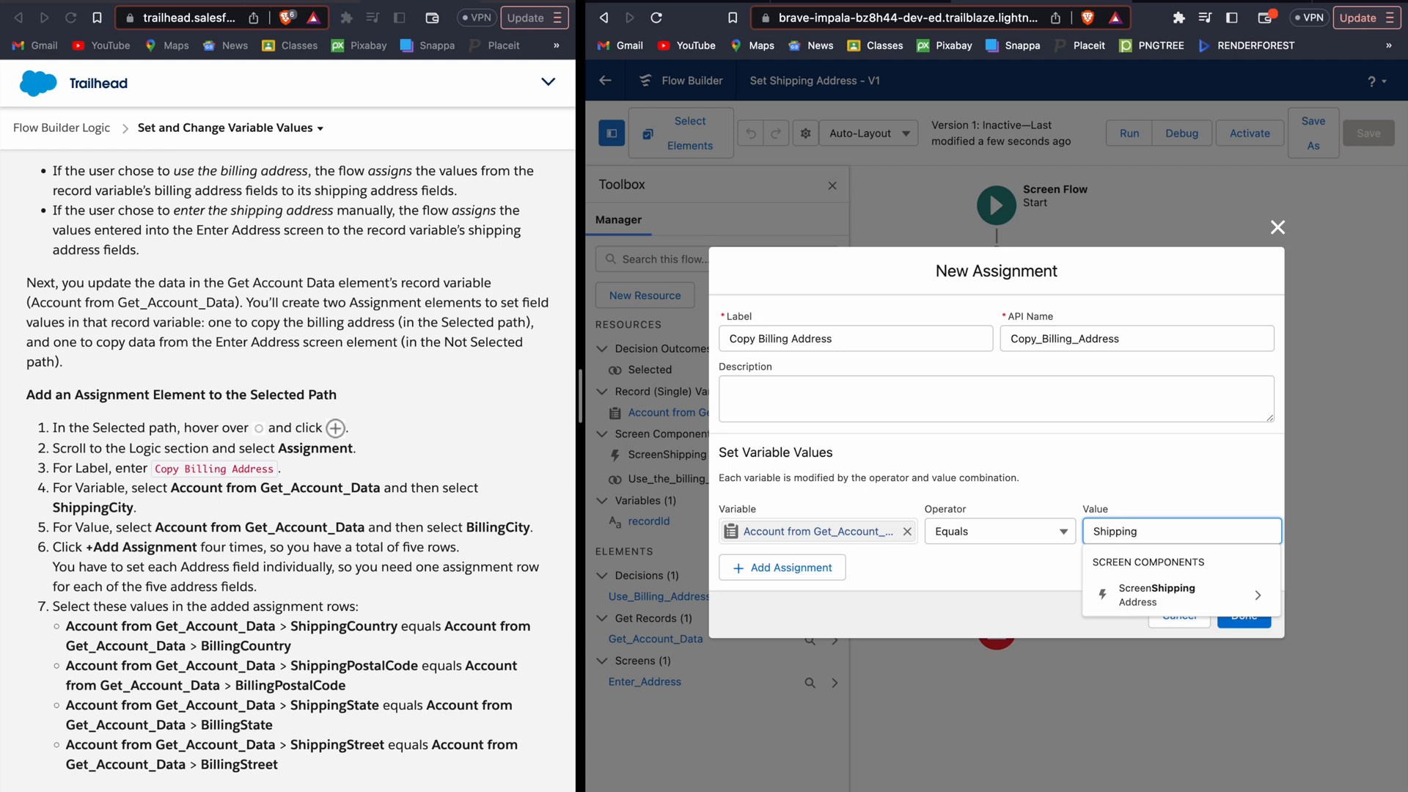
text(City)
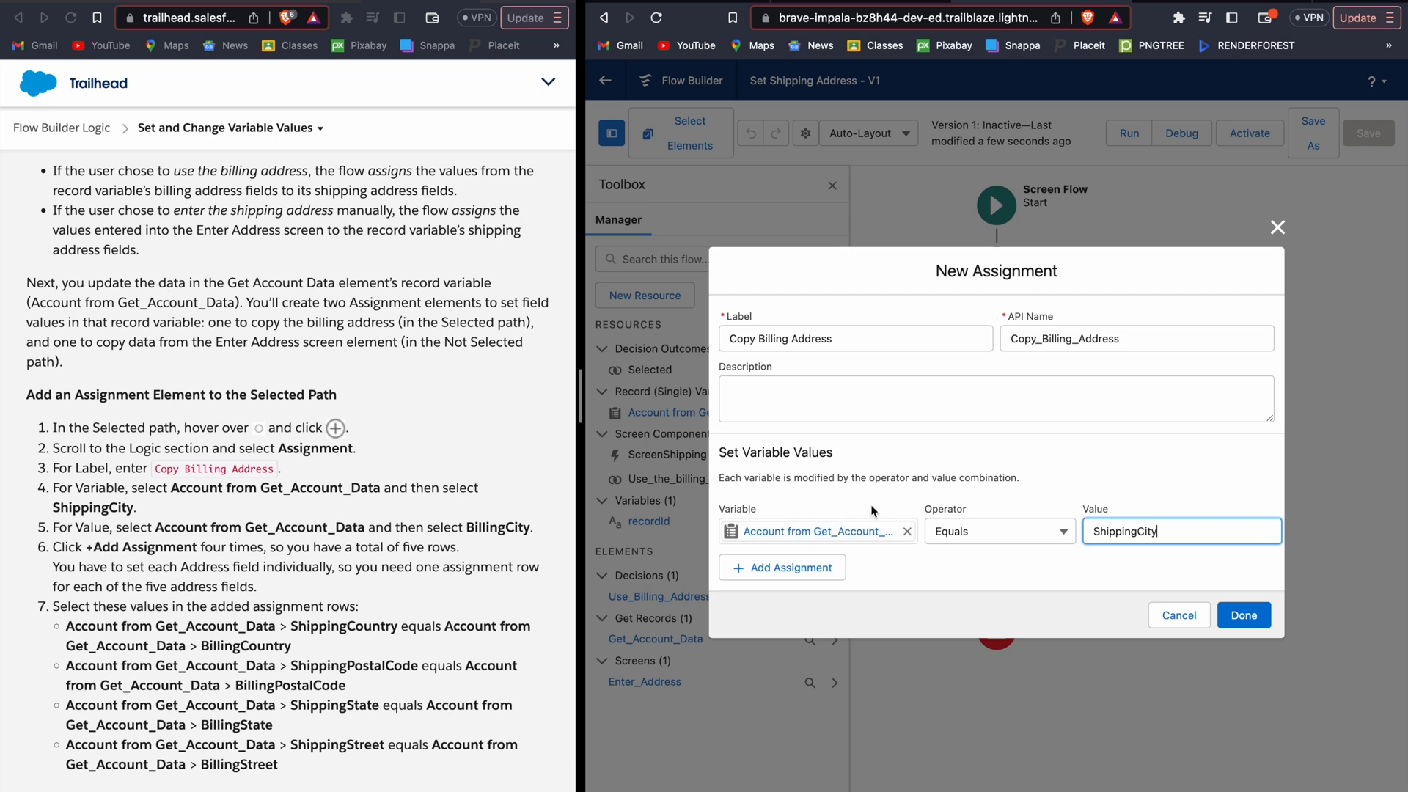
click(971, 560)
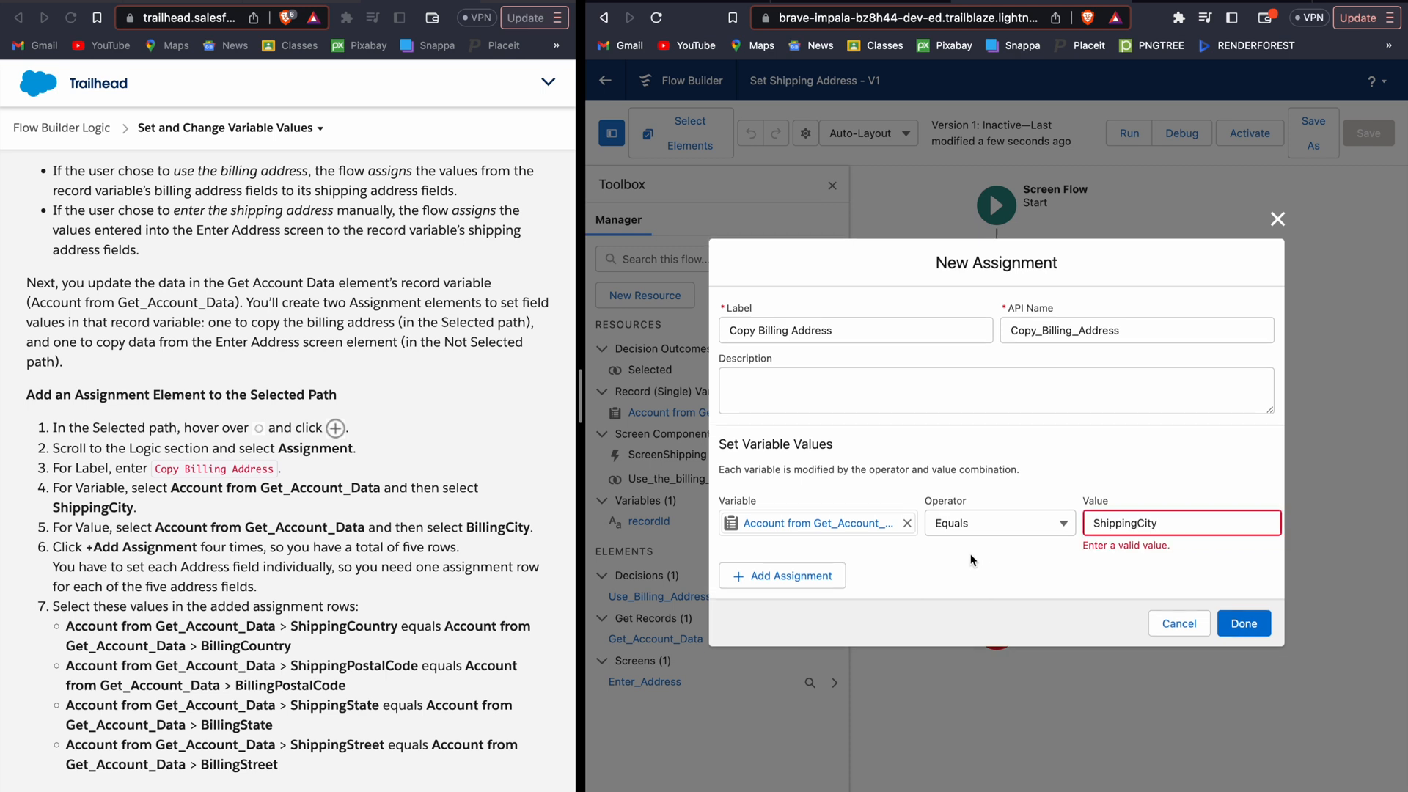
double_click(1118, 521)
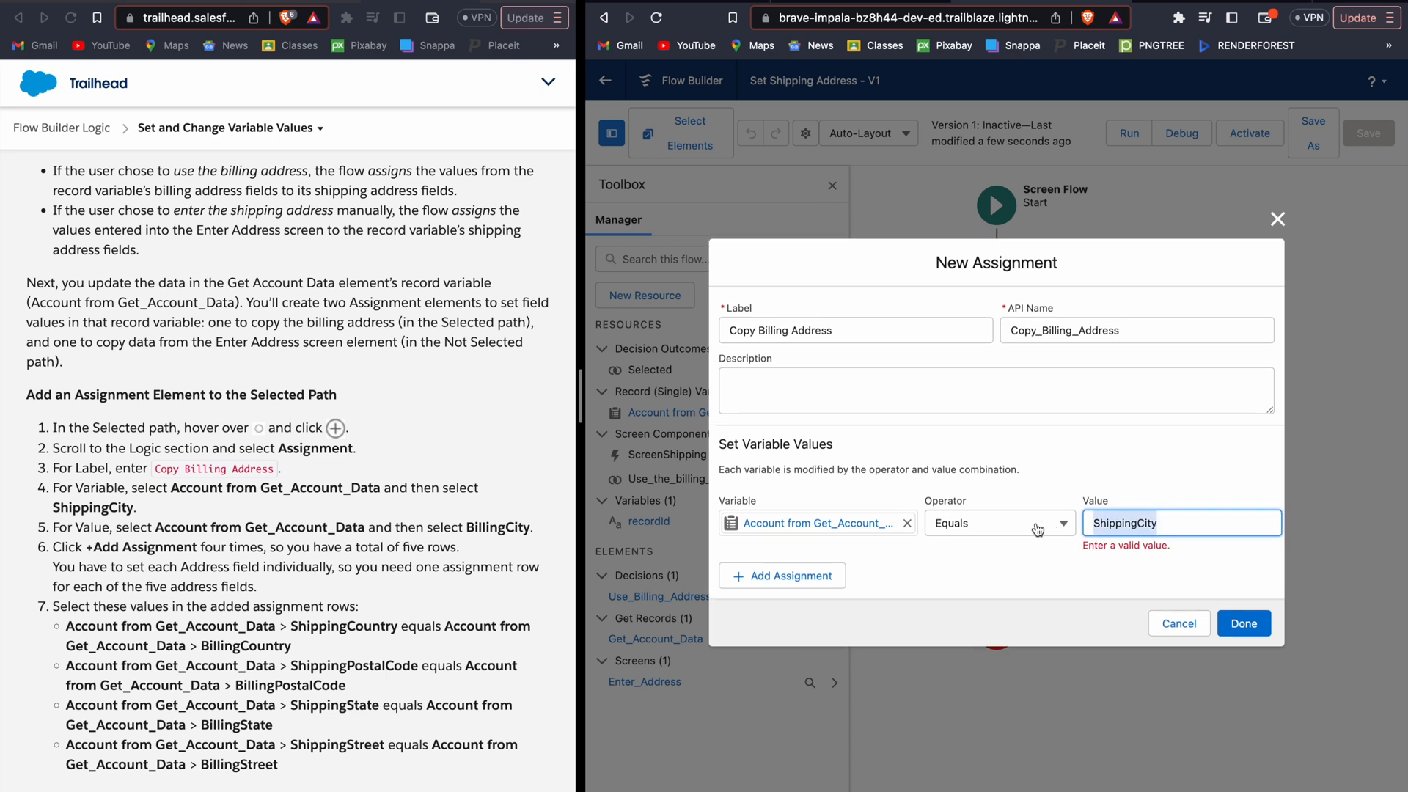
click(1037, 529)
click(1036, 530)
Extend the first row's variable to the ShippingCity field of Account from Get_Account_Data
click(852, 522)
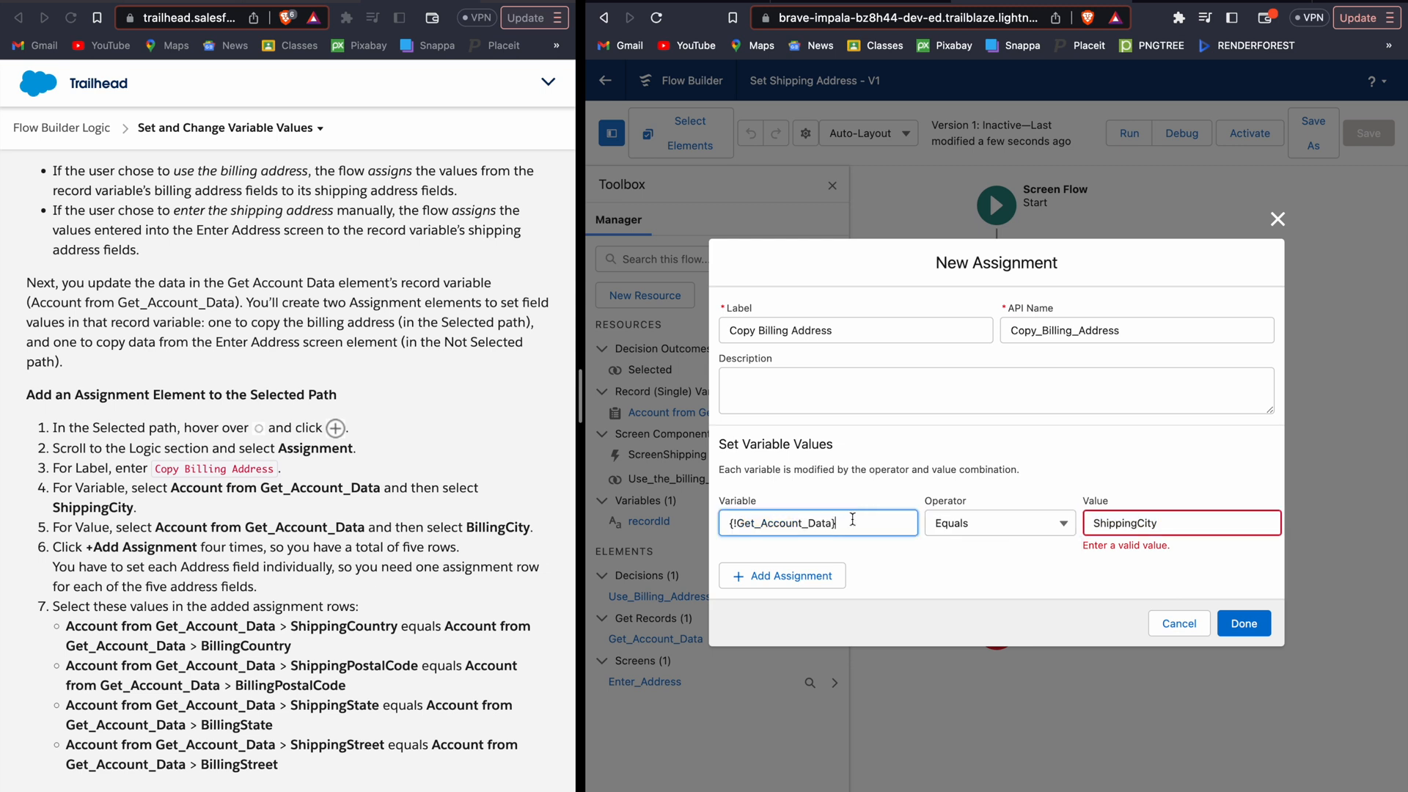
text(.)
text(Ship)
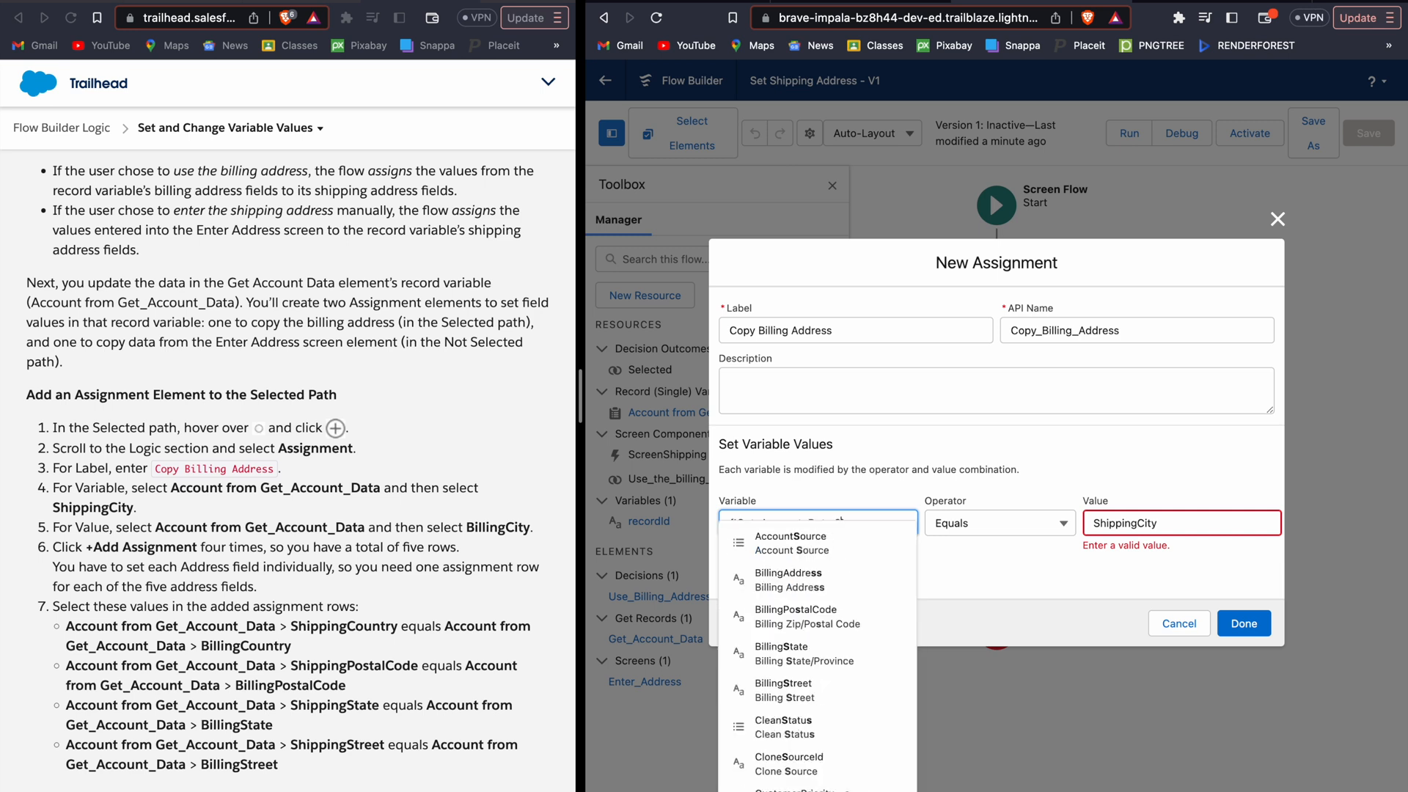
text(ping)
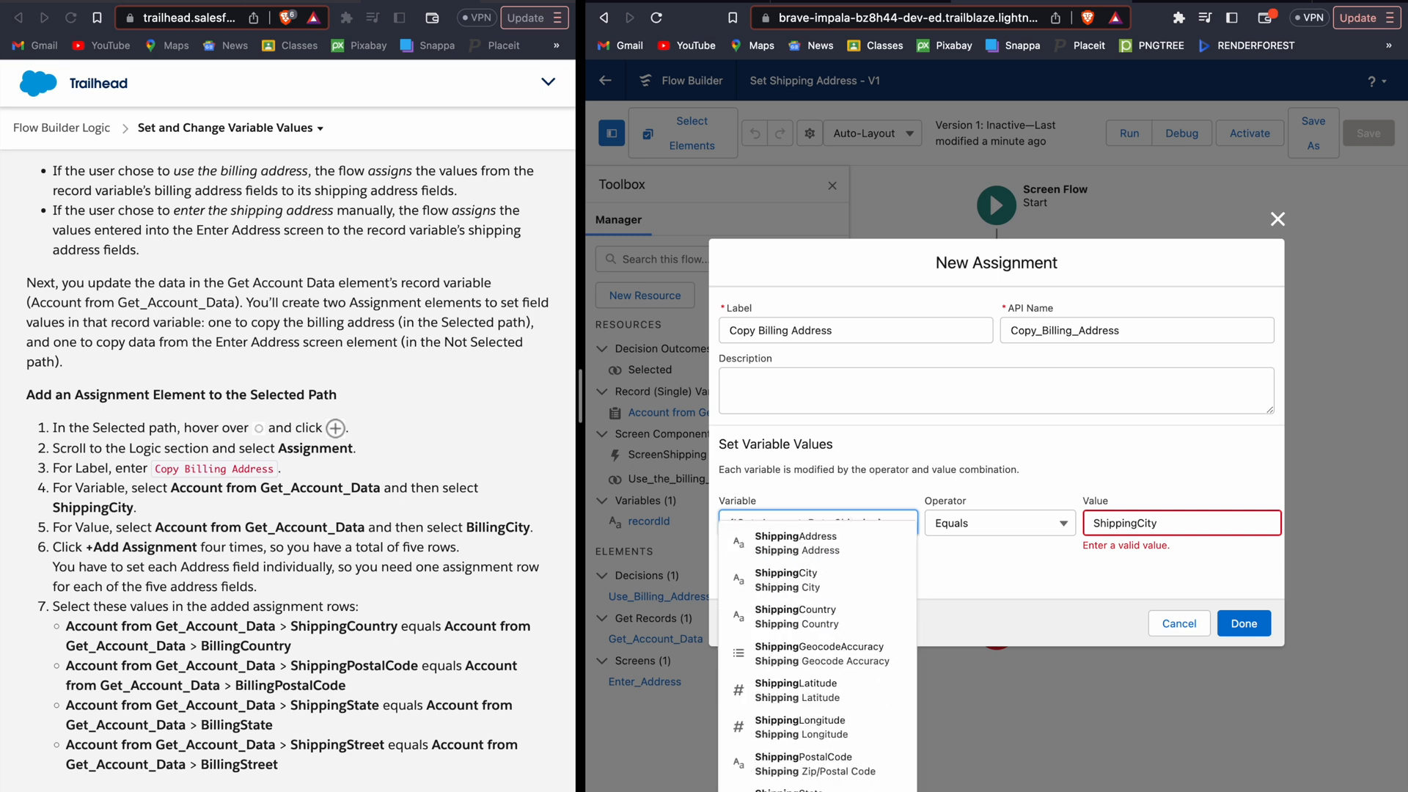
click(787, 579)
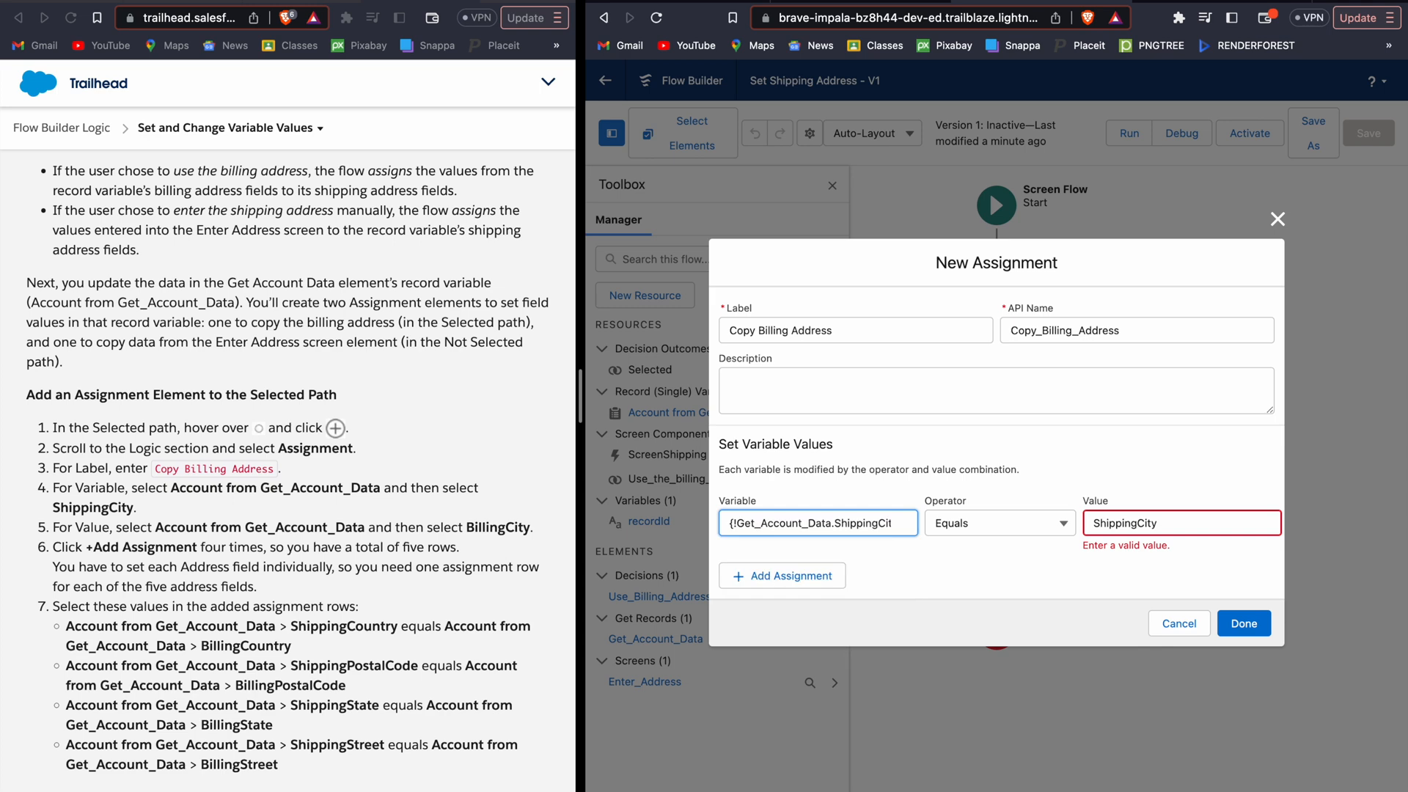
Replace the first row's value with the BillingCity field of Account from Get_Account_Data
double_click(1155, 523)
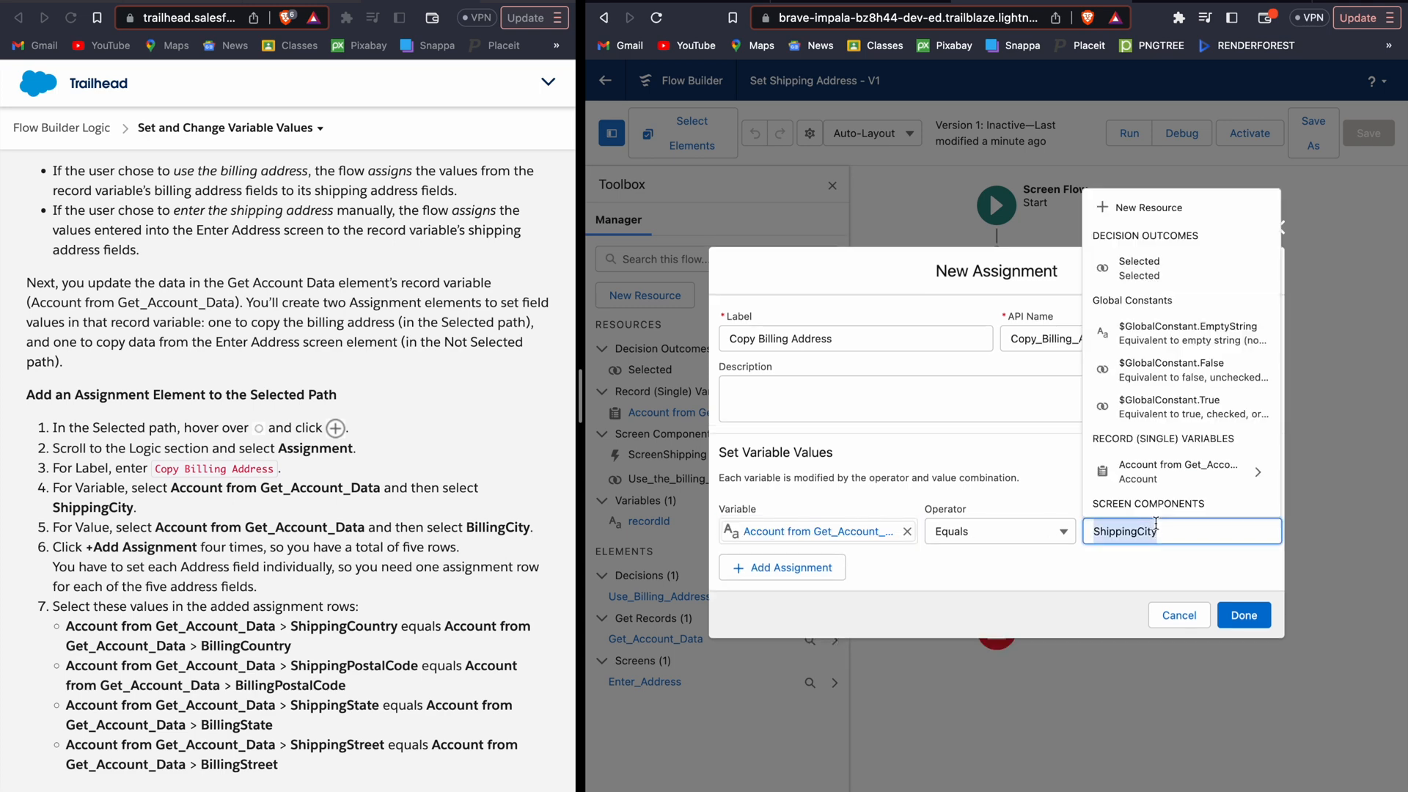
key(BackSpace)
text(Accou)
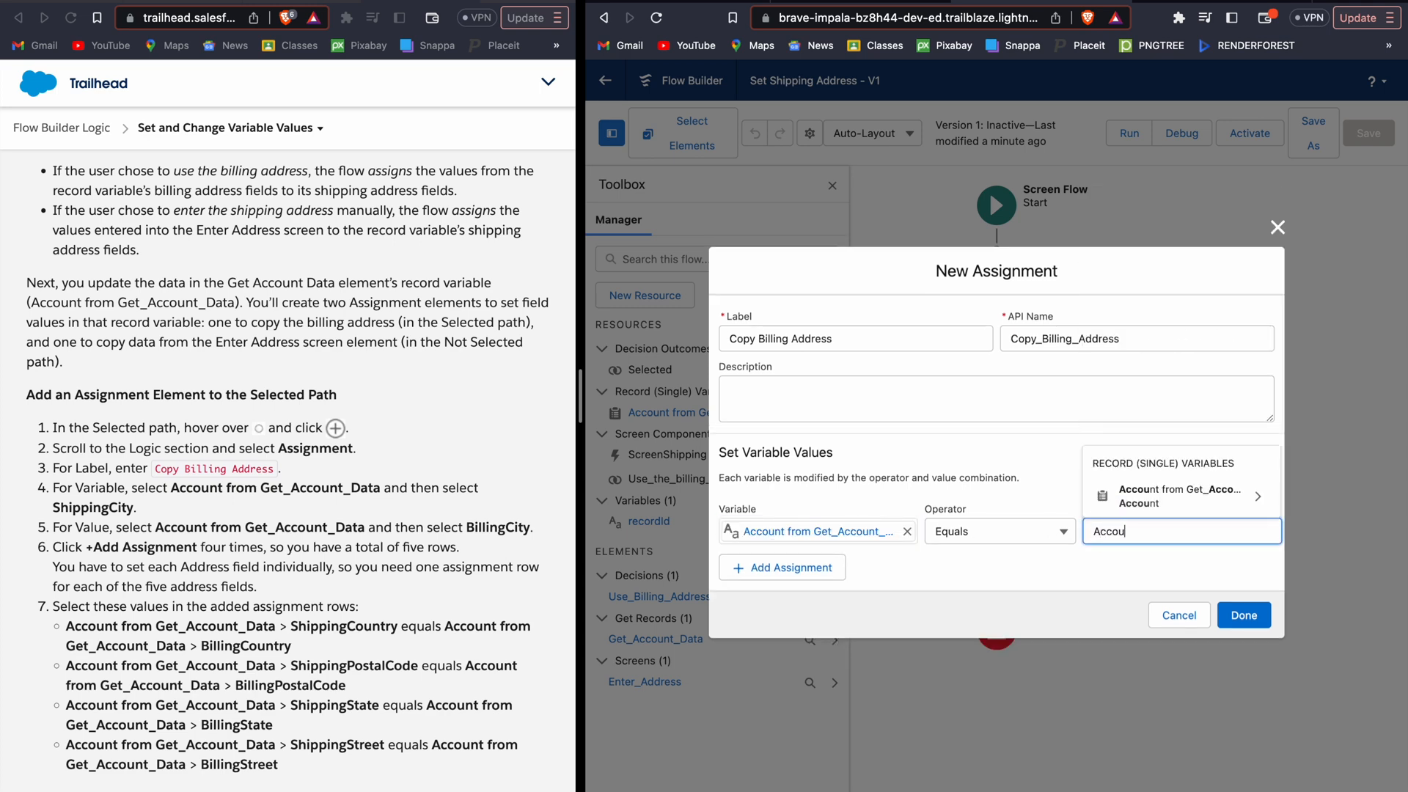
key(Down)
key(Return)
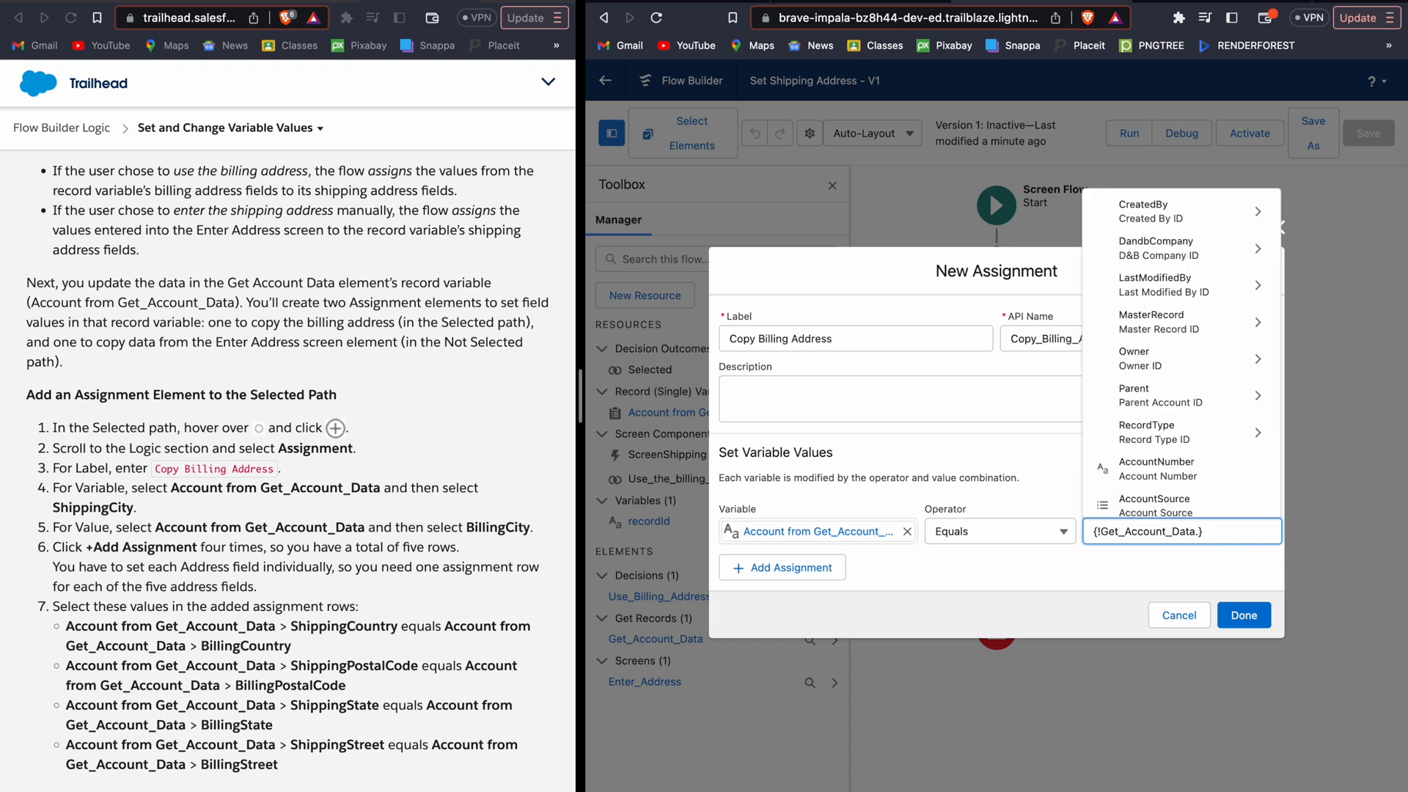
text(Billing)
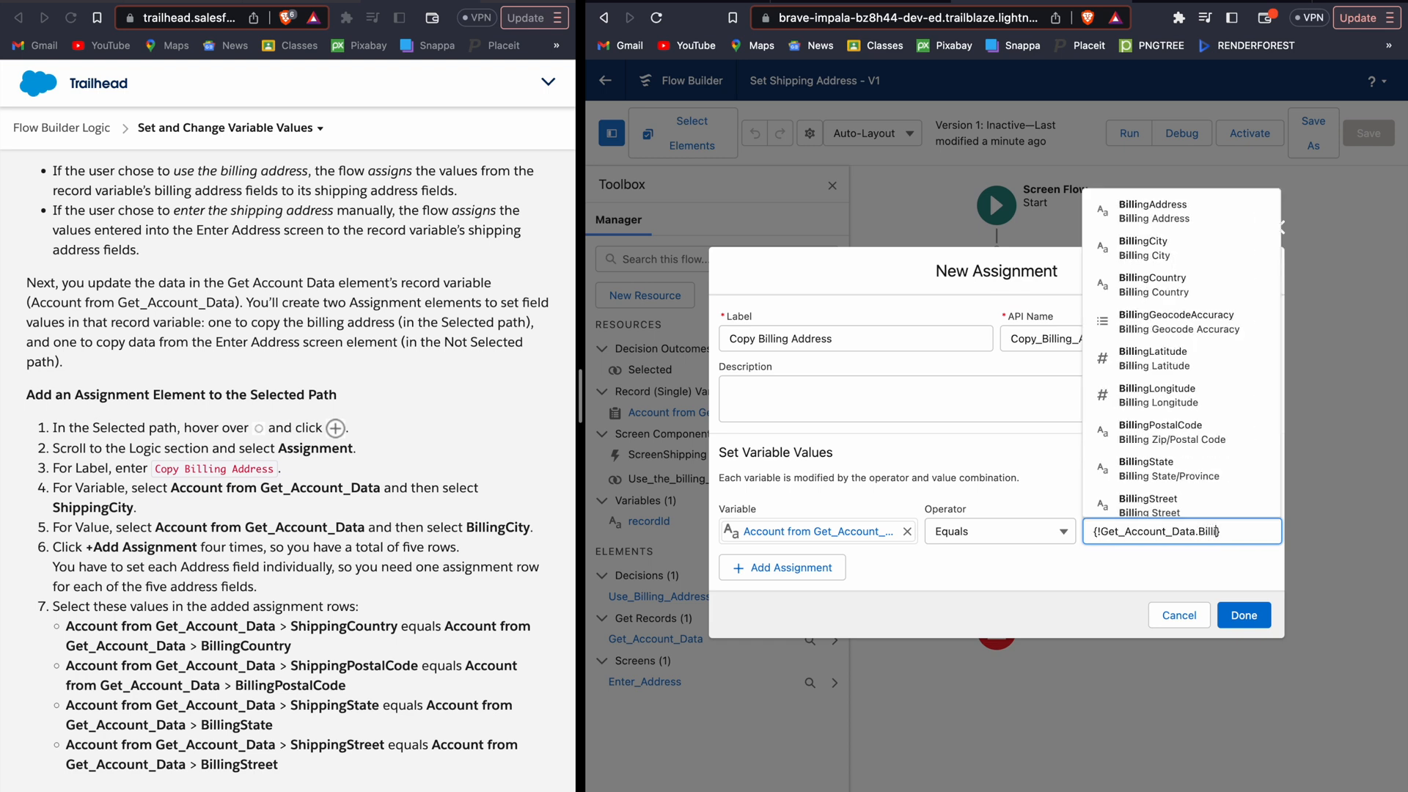
key(Down)
key(Down)
key(Return)
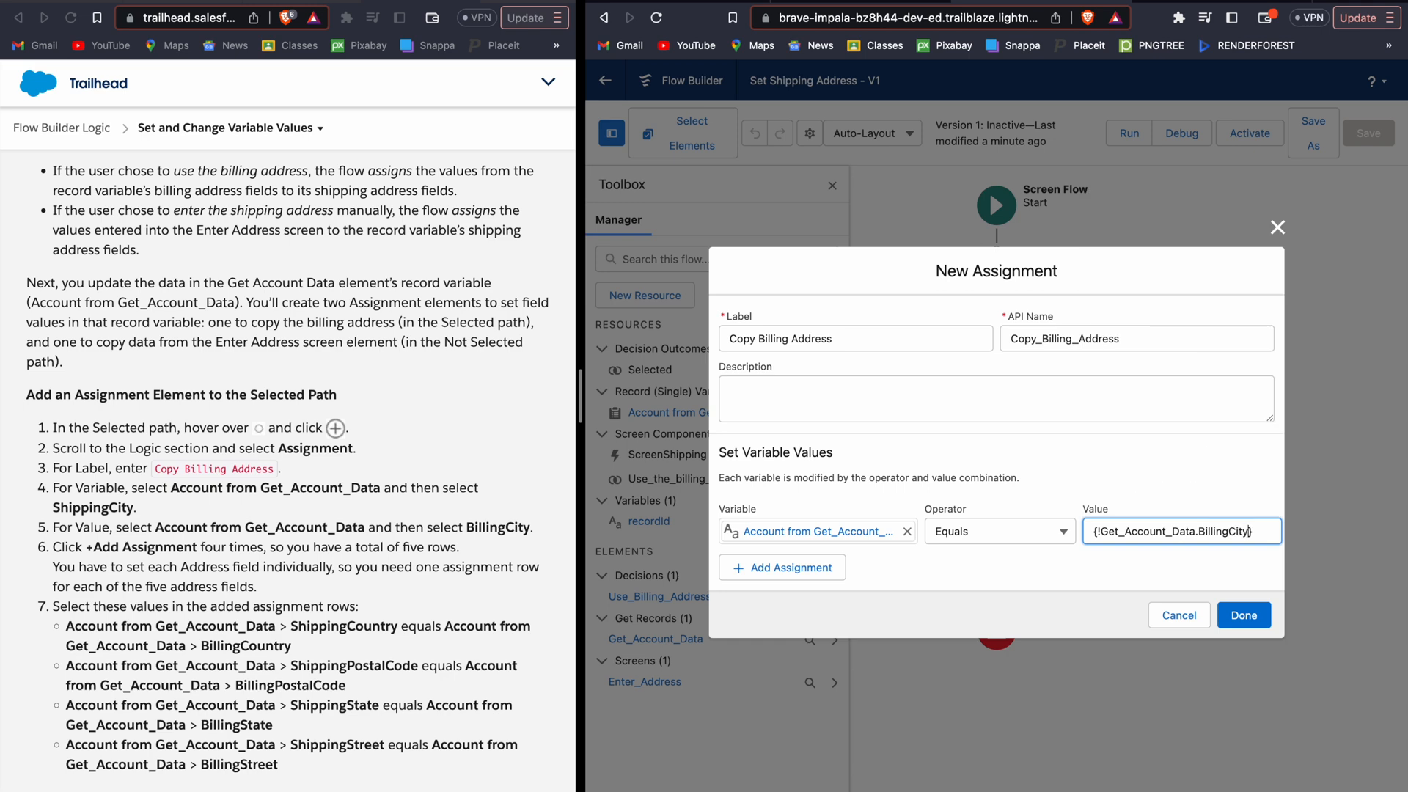
click(1023, 572)
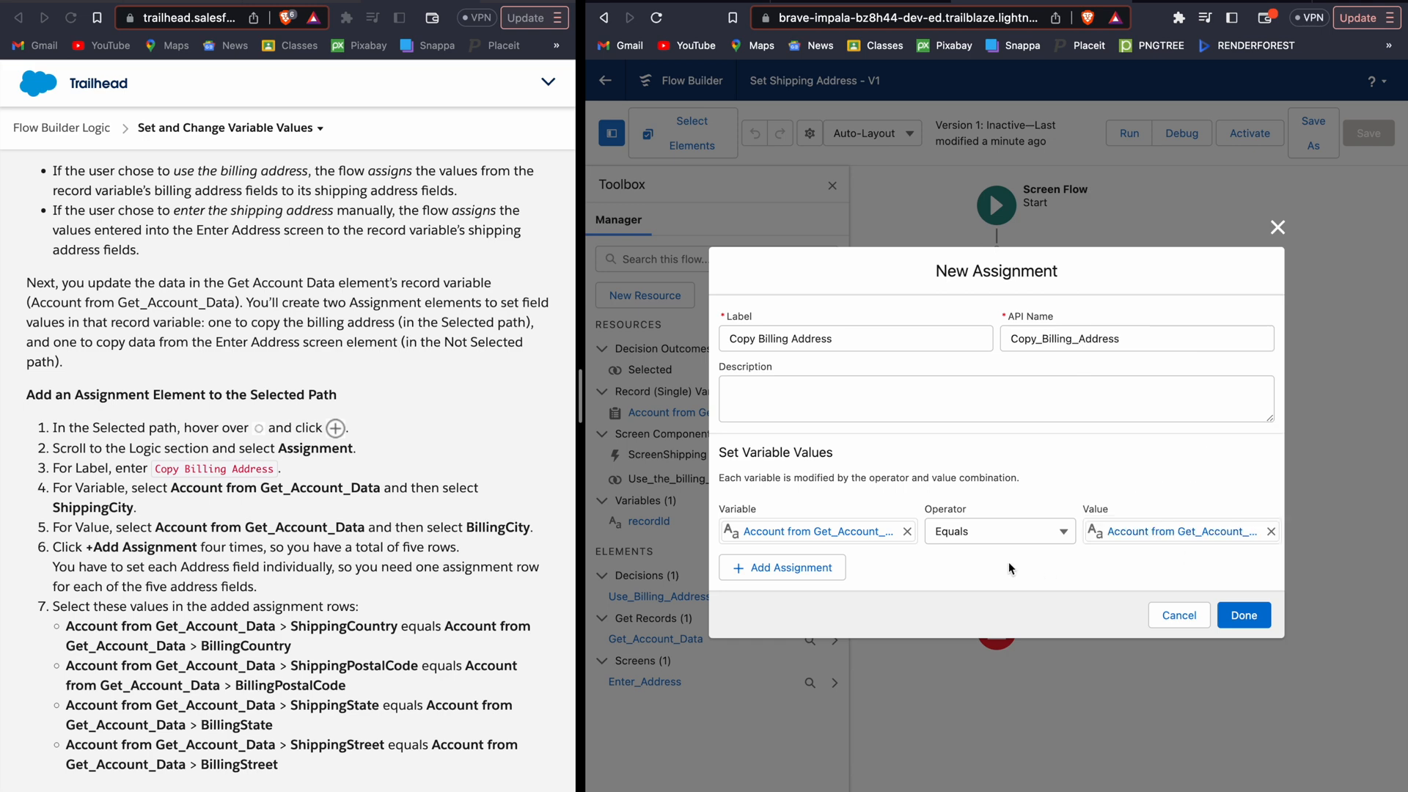
scroll(410, 537, down, 3)
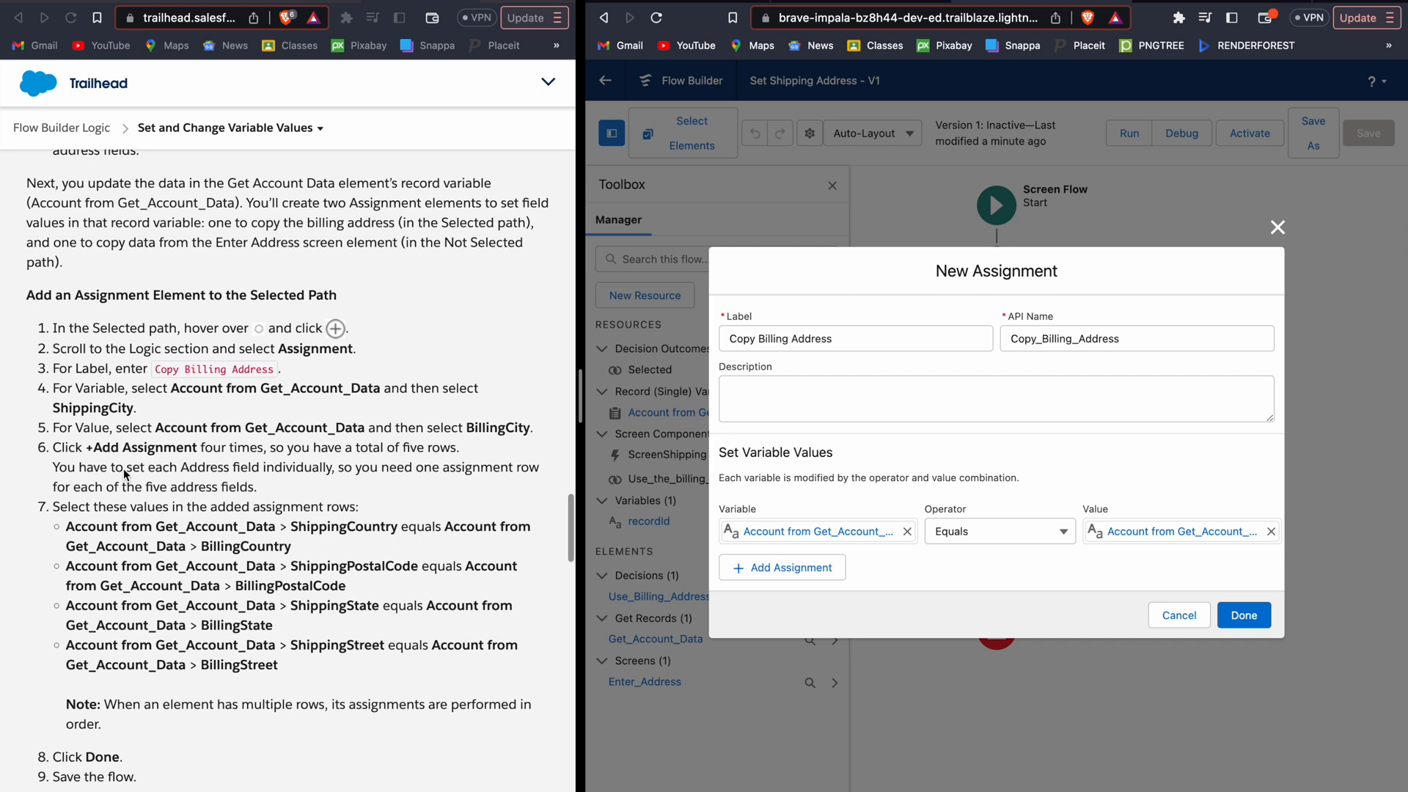
Add four more assignment rows to the Copy Billing Address assignment
click(782, 567)
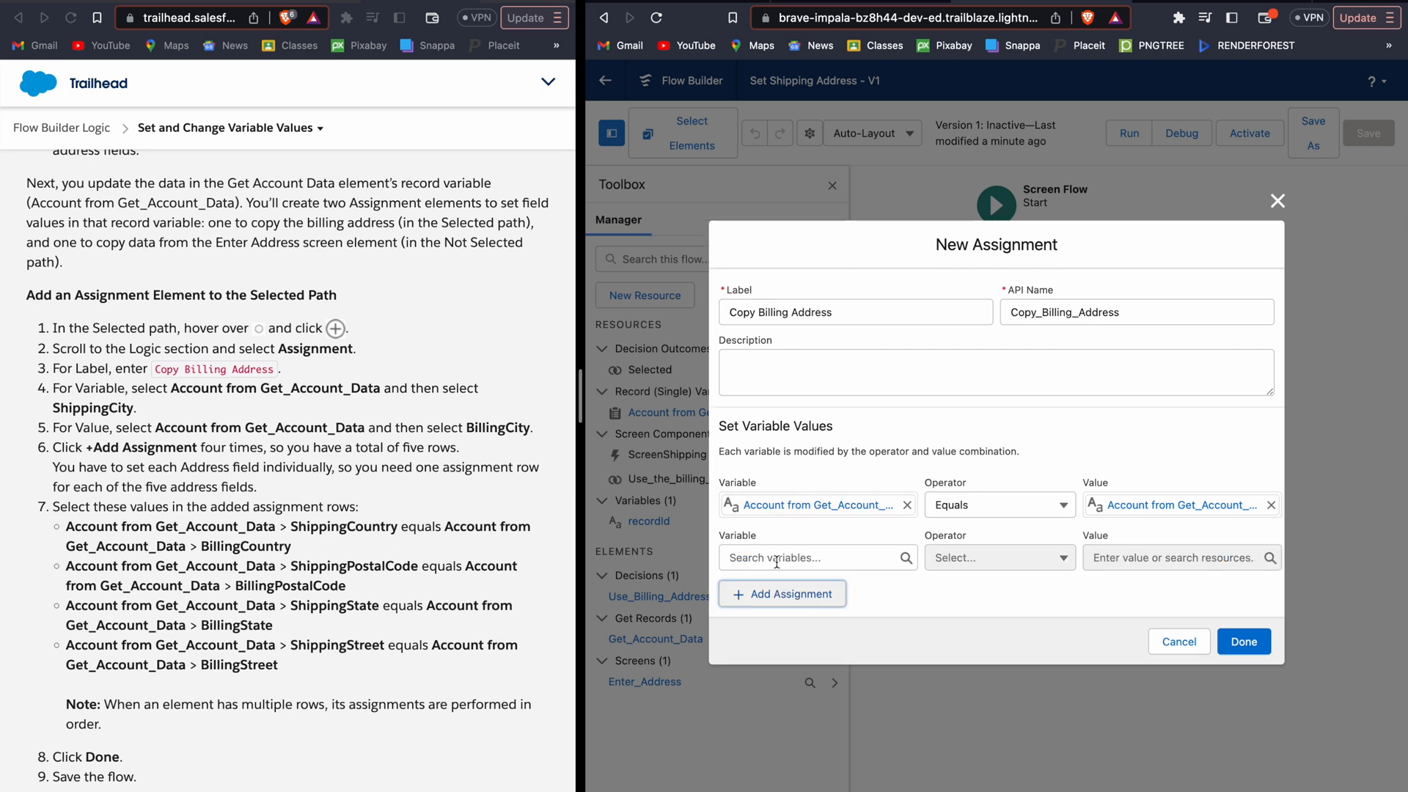
click(786, 595)
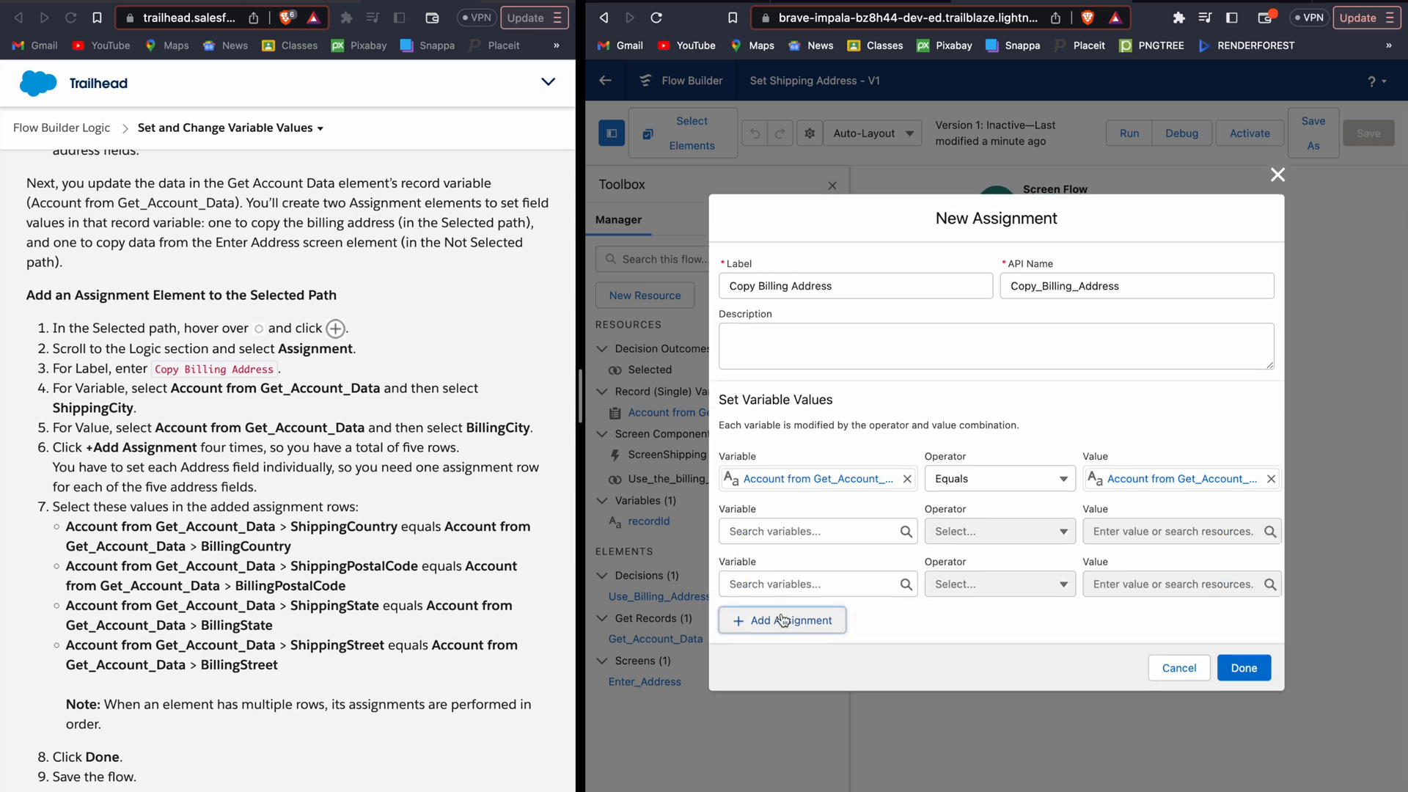
click(783, 620)
click(783, 652)
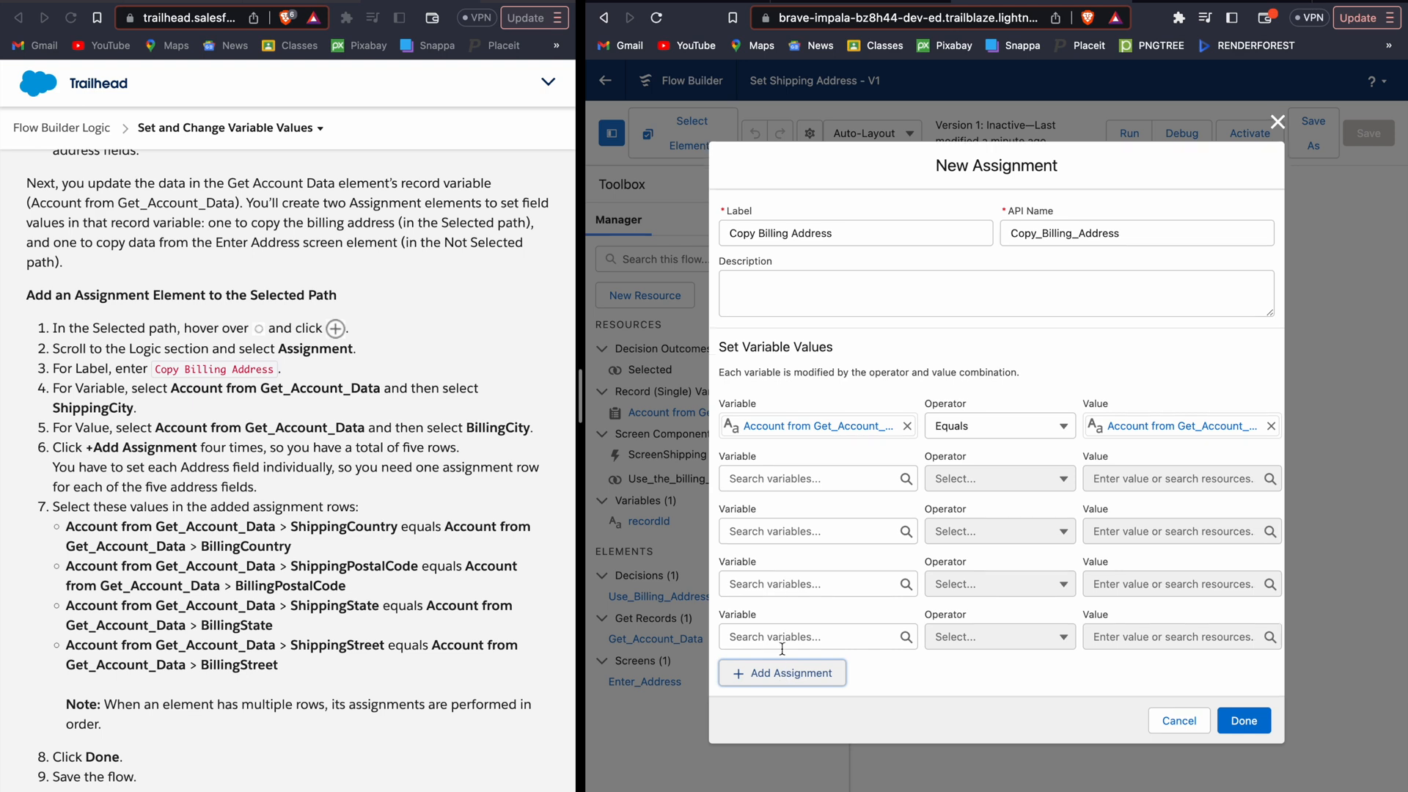
Set the second assignment row's variable to the ShippingCountry field of Account from Get_Account_Data
click(776, 476)
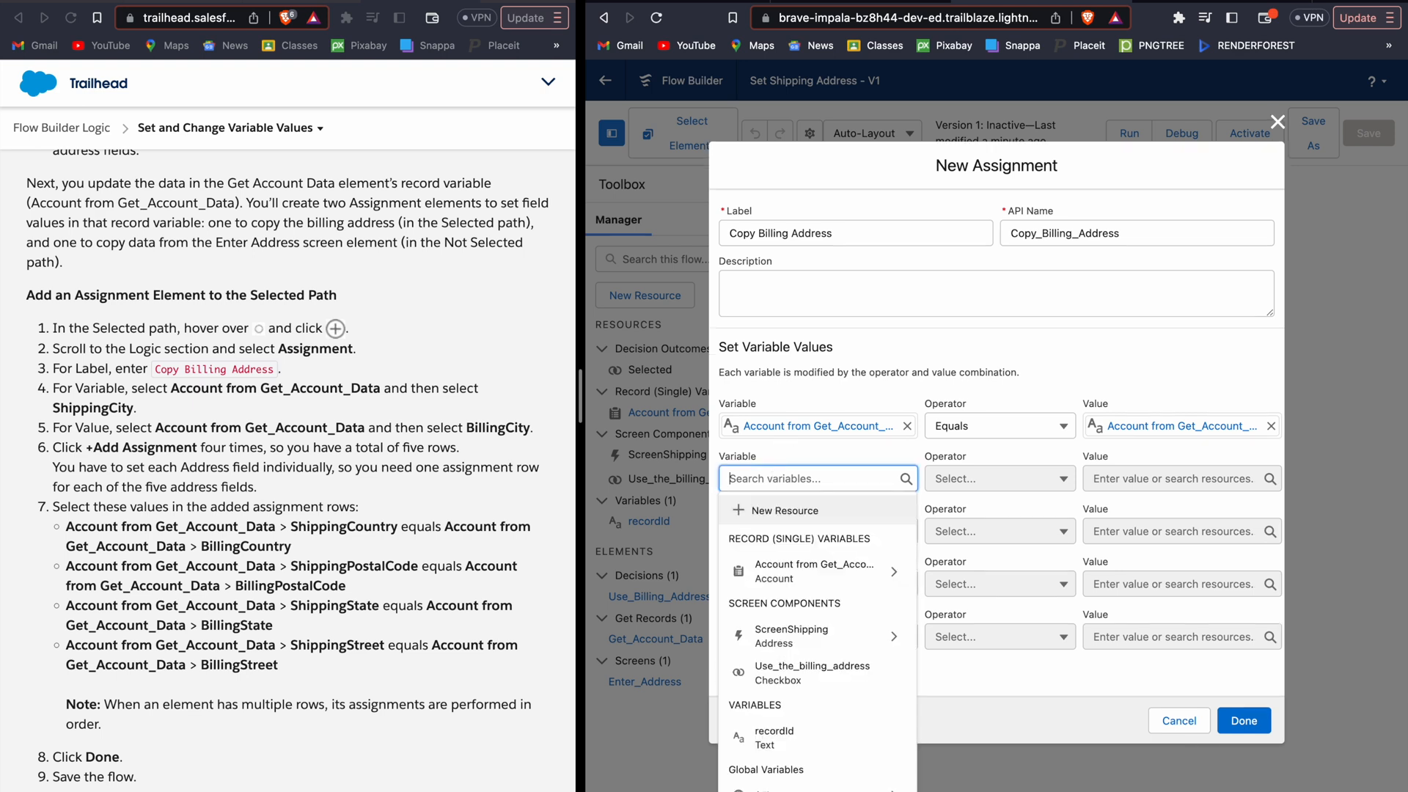
text(Account)
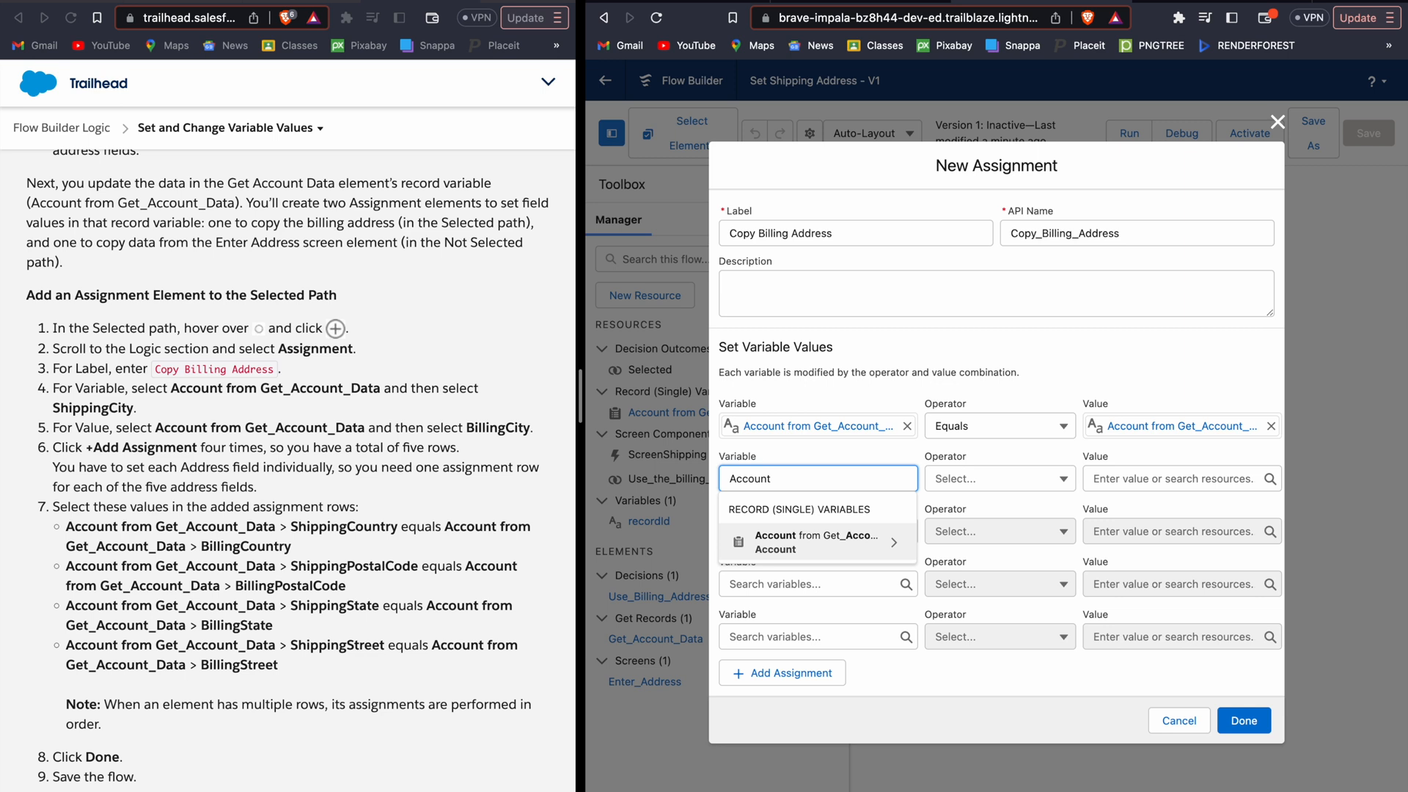
click(814, 542)
text(Ship)
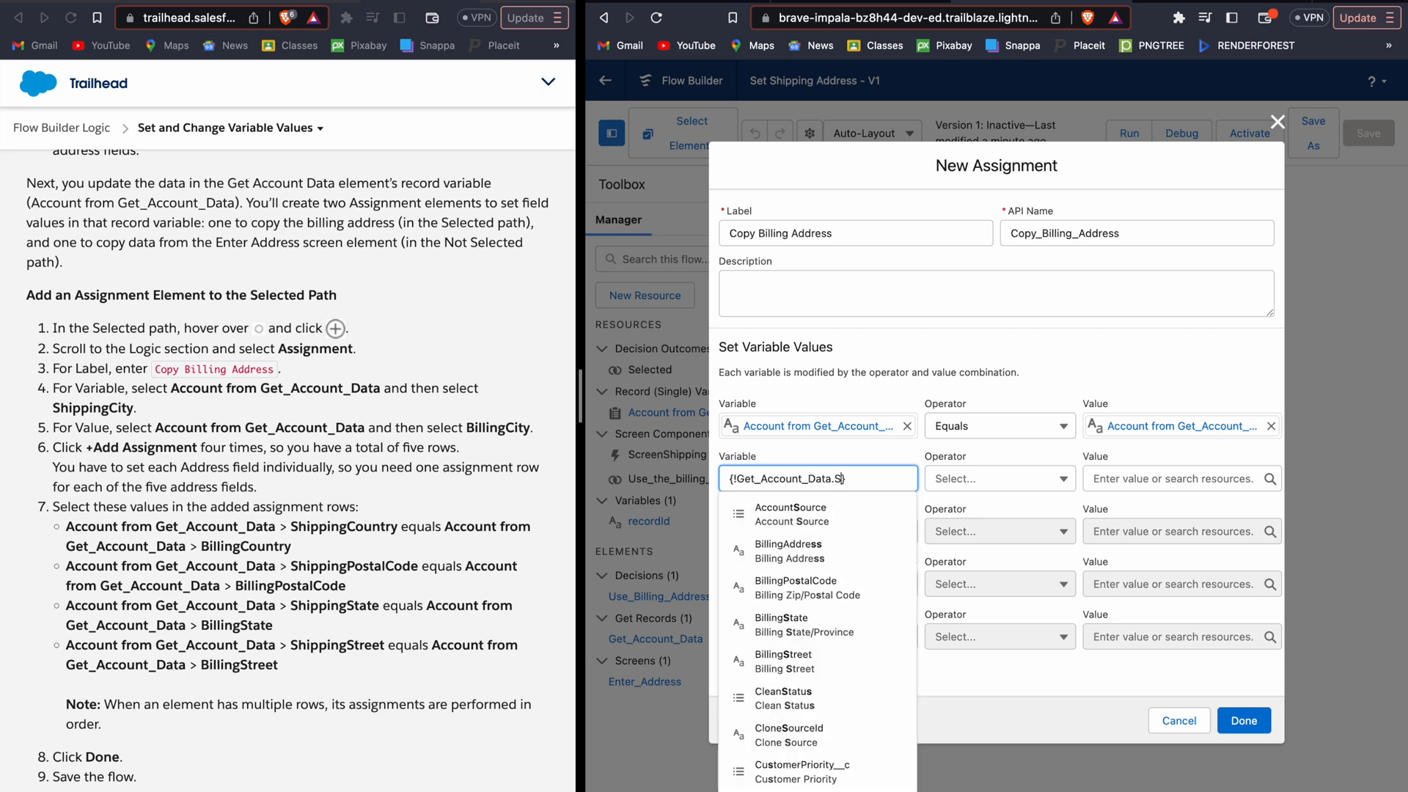
text(ping)
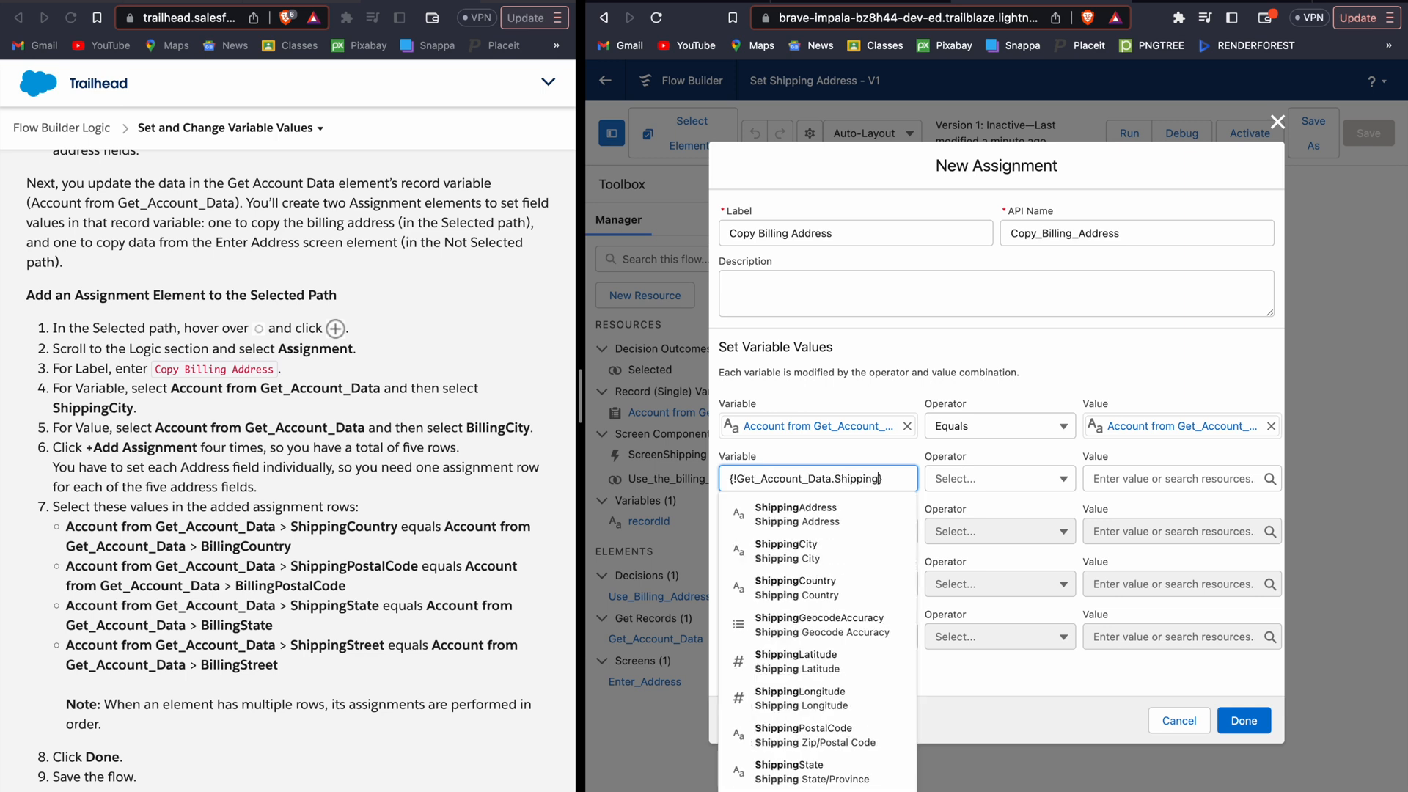
click(816, 587)
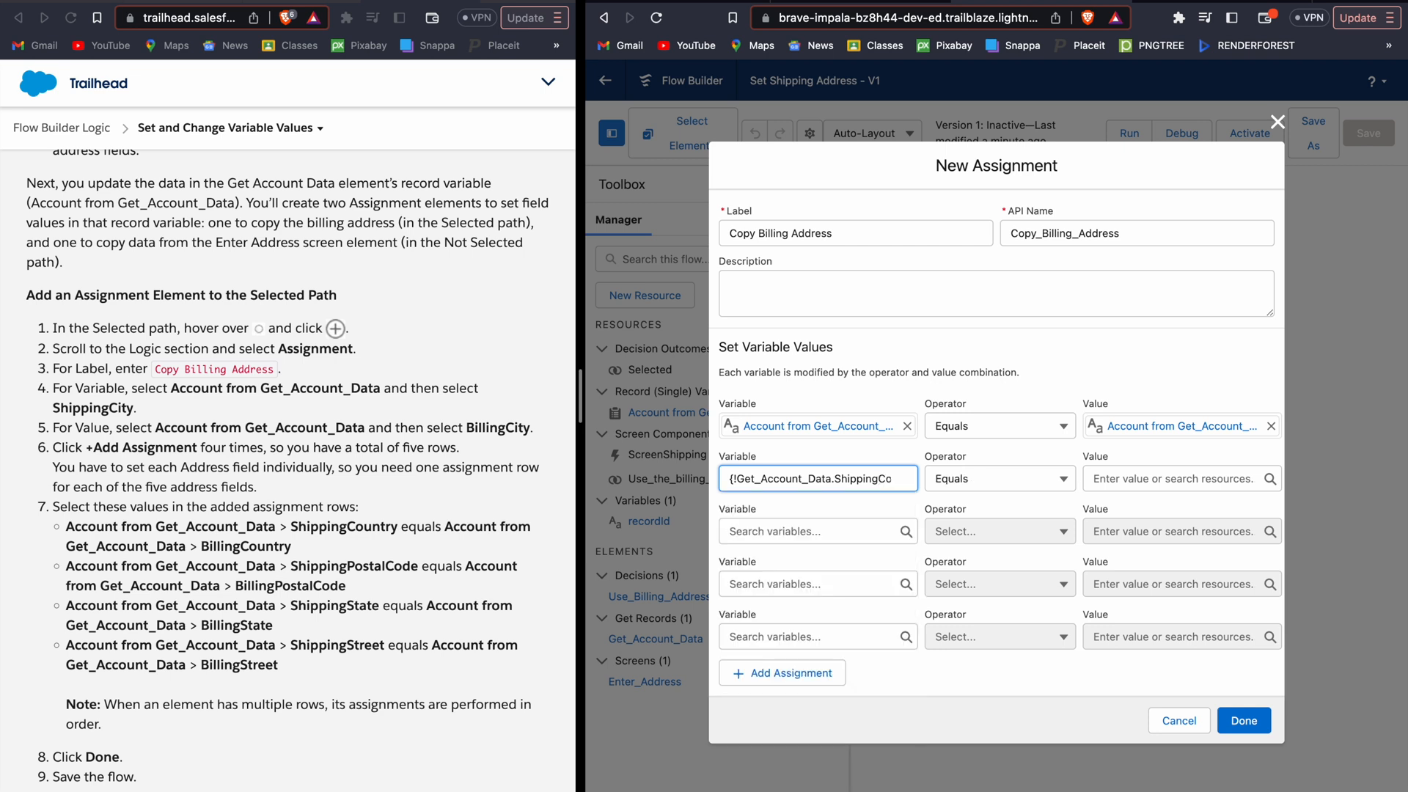
Set the second assignment row's value to the BillingCountry field of Account from Get_Account_Data
key(Tab)
key(Tab)
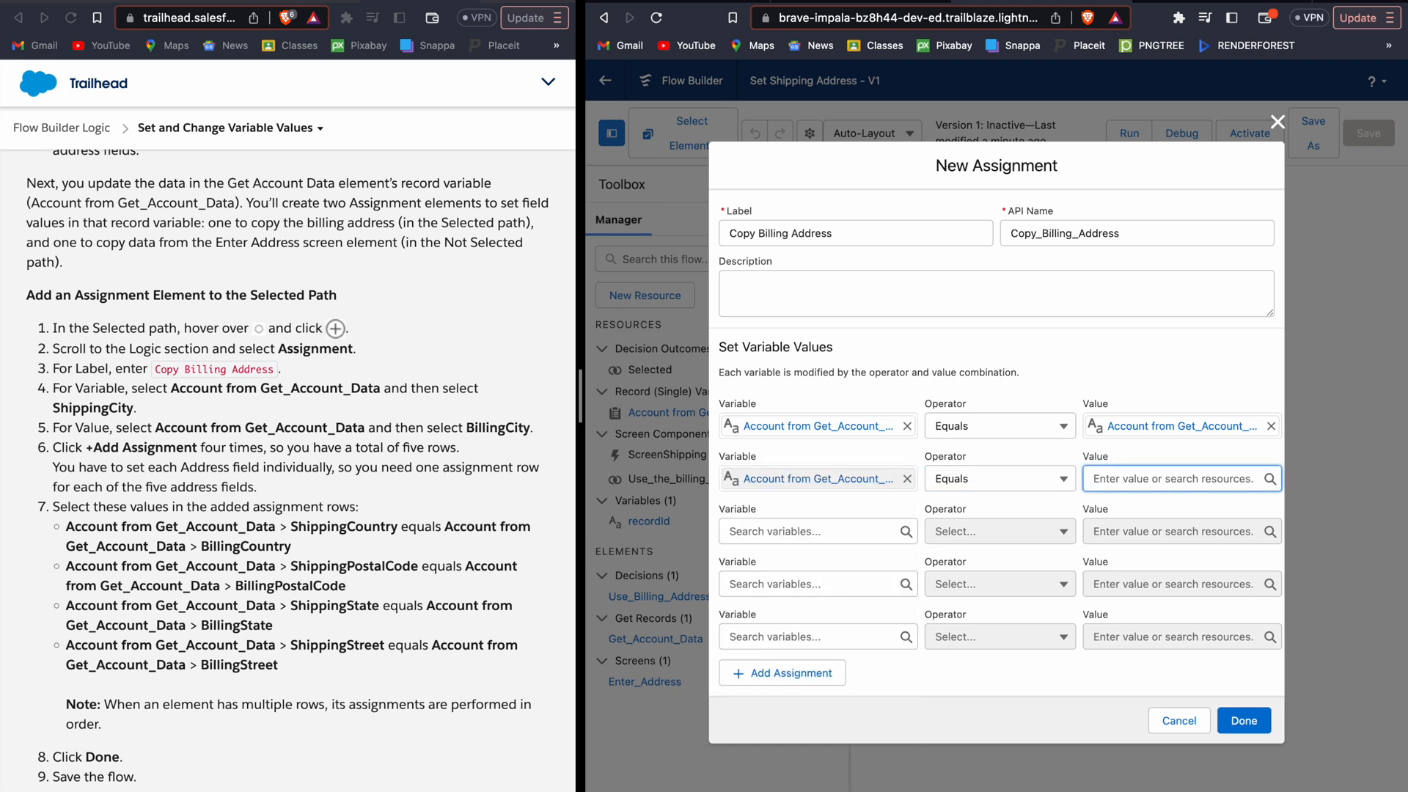
text(Get)
key(Down)
key(Return)
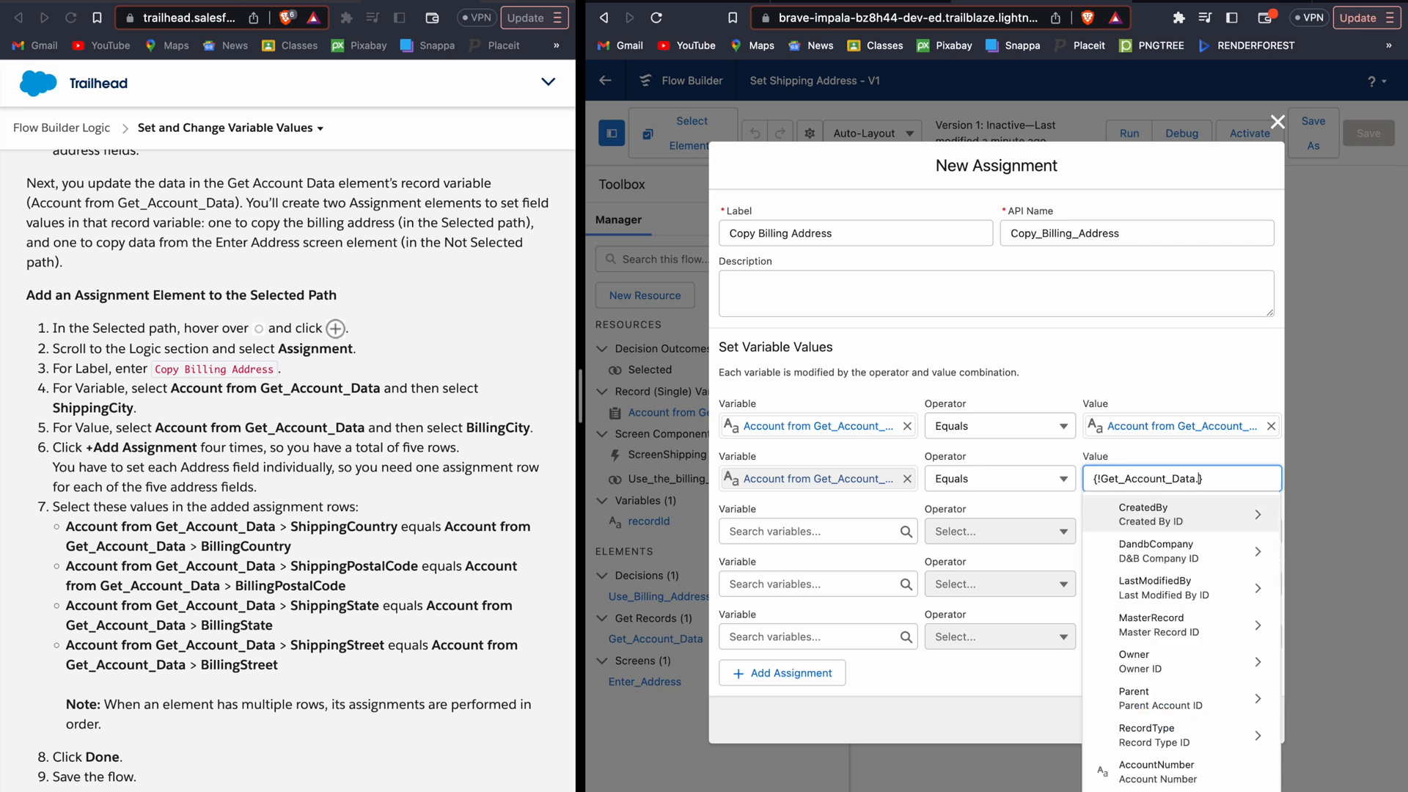
text(Billing)
key(Down)
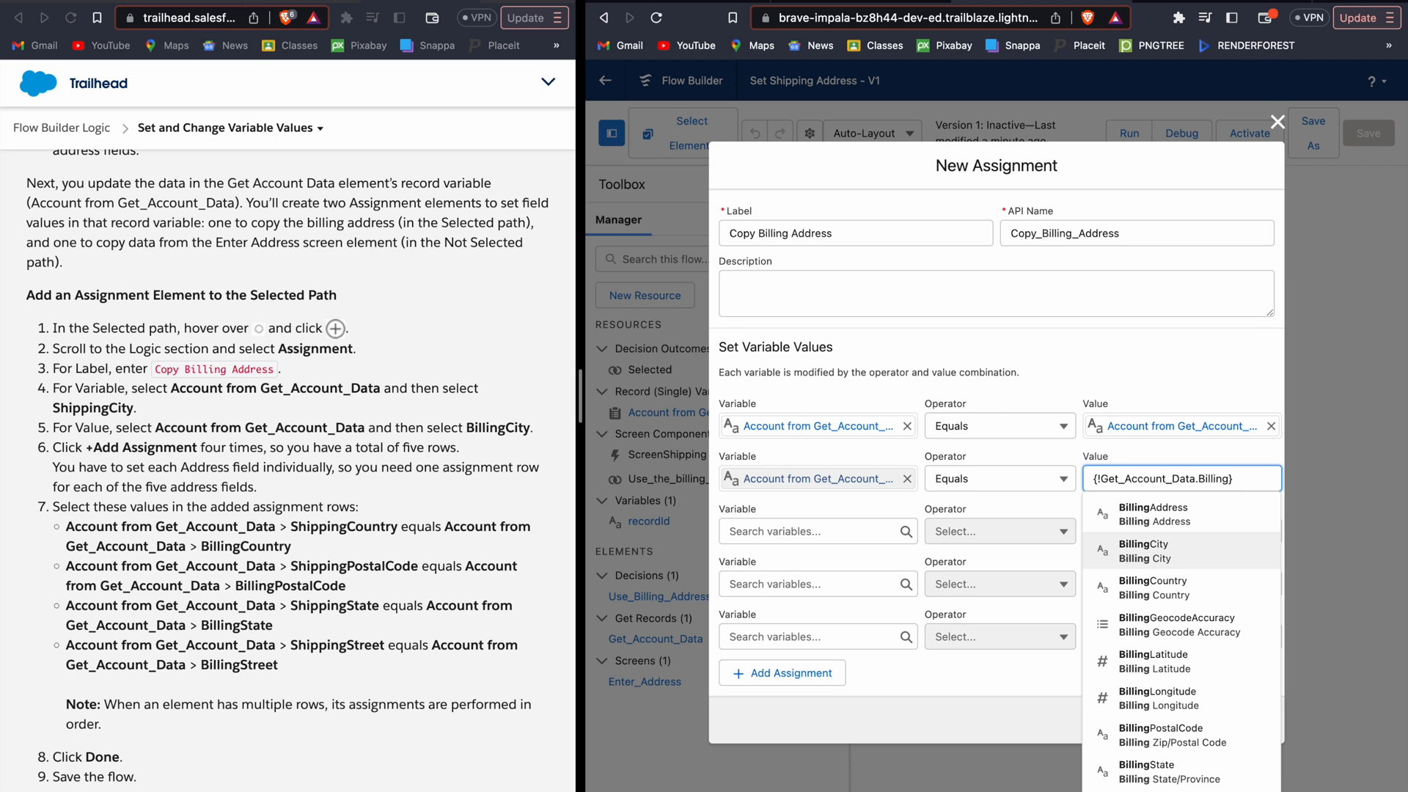
key(Down)
key(Return)
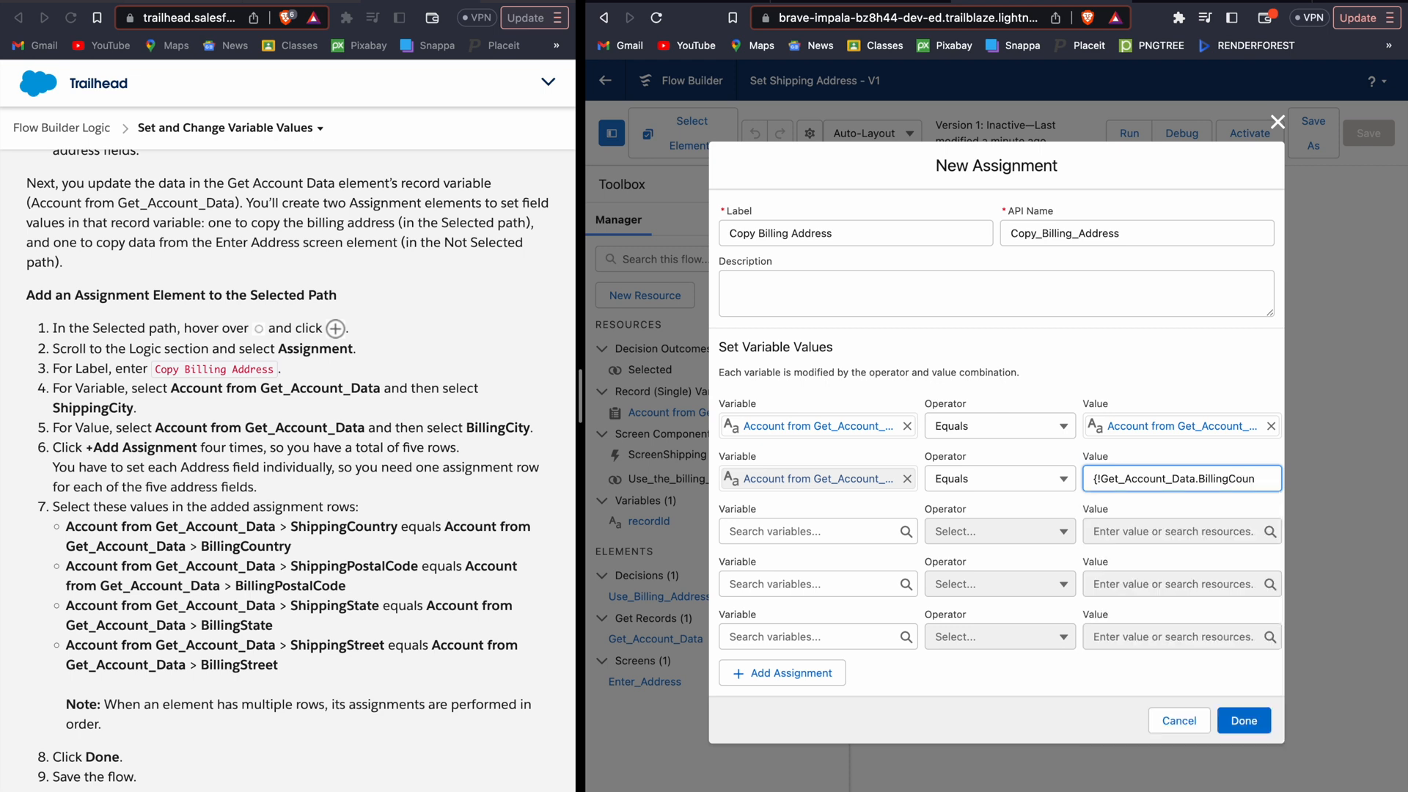
Set the third assignment row's variable to the ShippingPostalCode field of Account from Get_Account_Data
click(810, 531)
text(Acc)
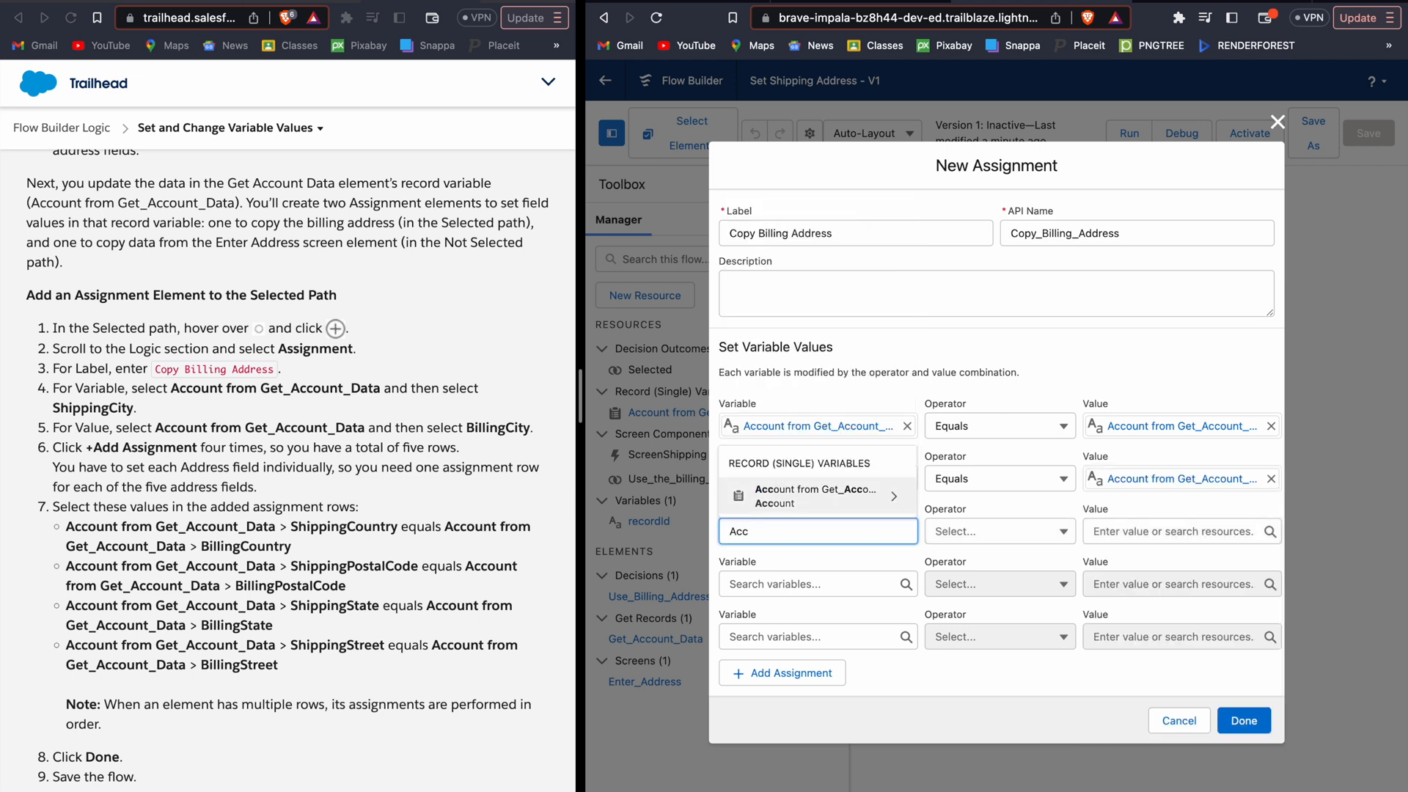
key(Return)
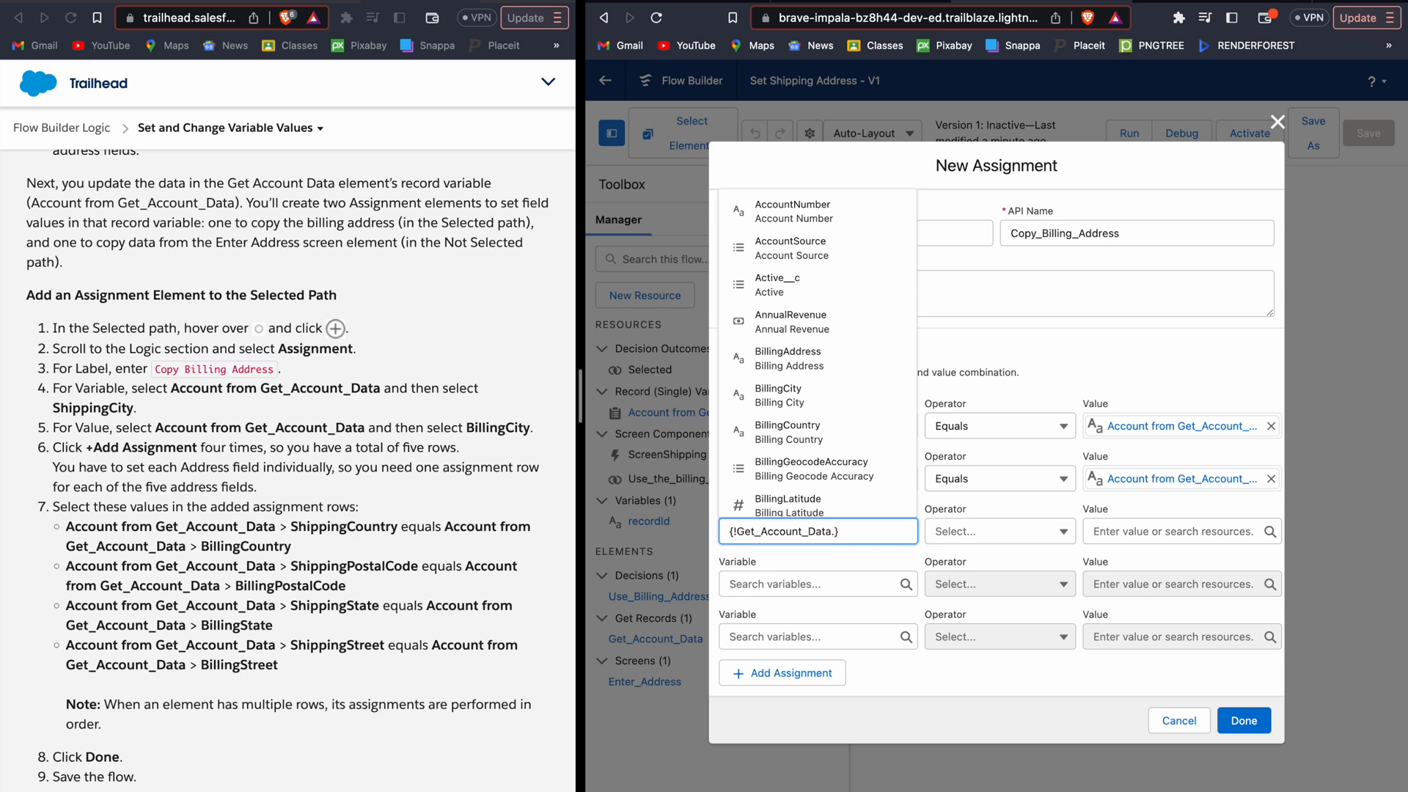
text(Shipping)
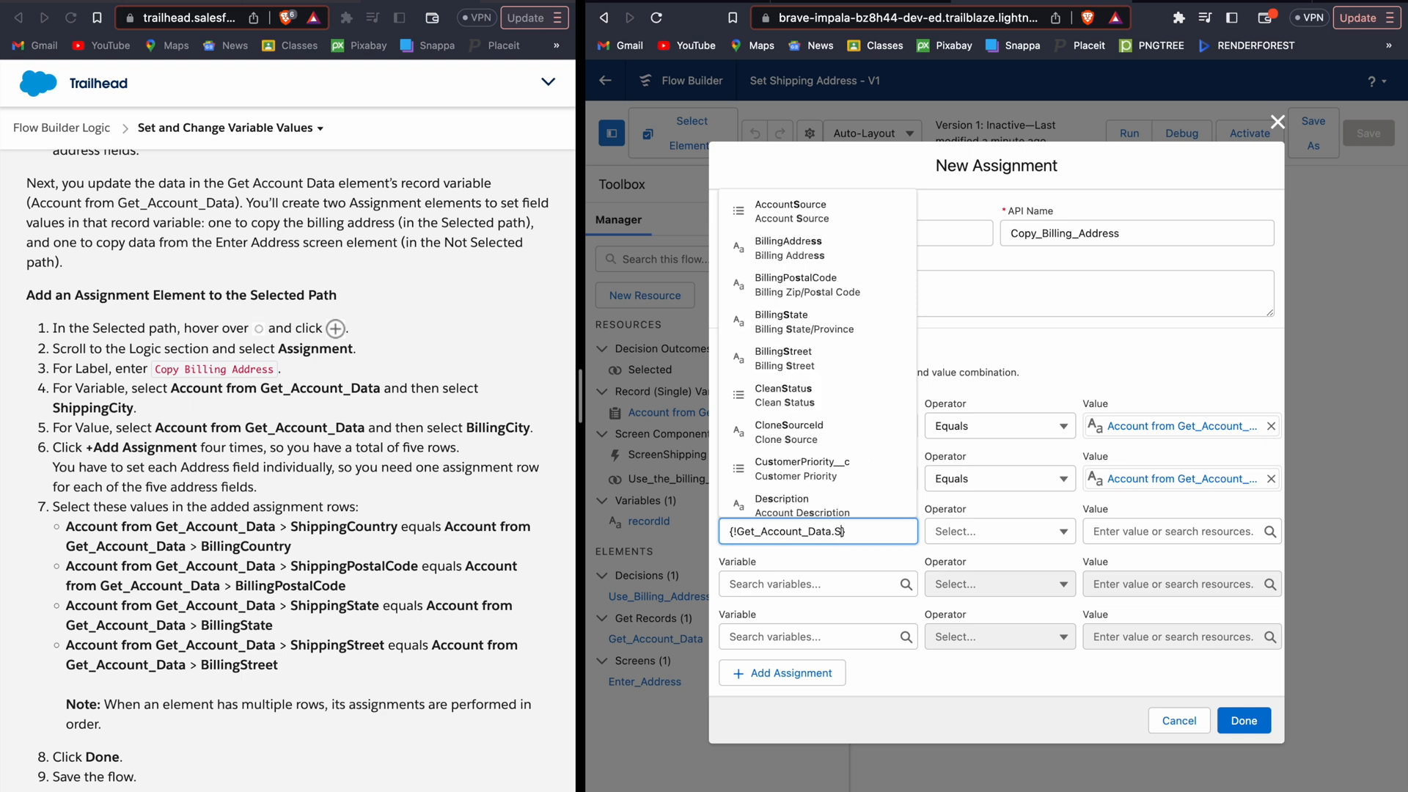
text(Po)
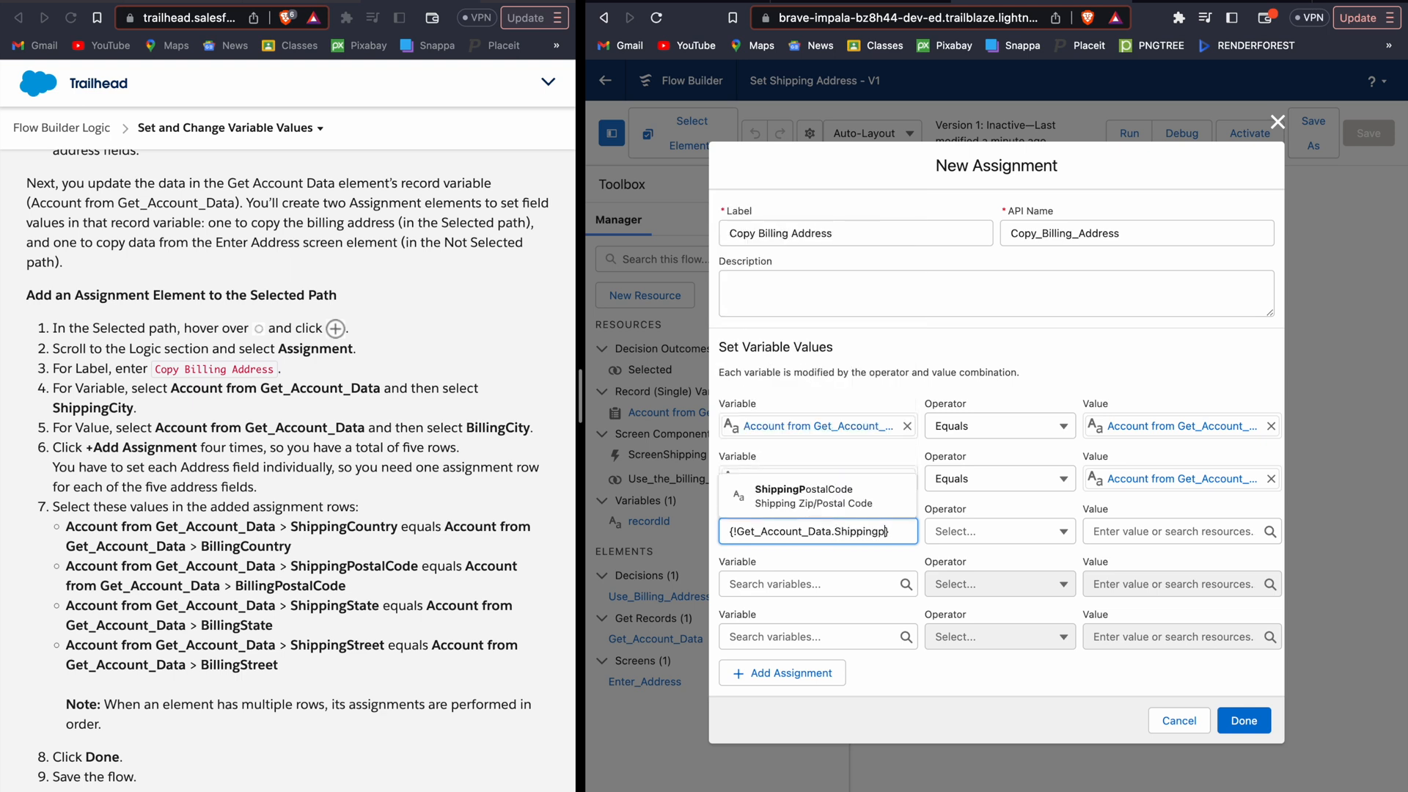
key(Down)
key(Return)
Set the third assignment row's value to the BillingPostalCode field of Account from Get_Account_Data
key(Tab)
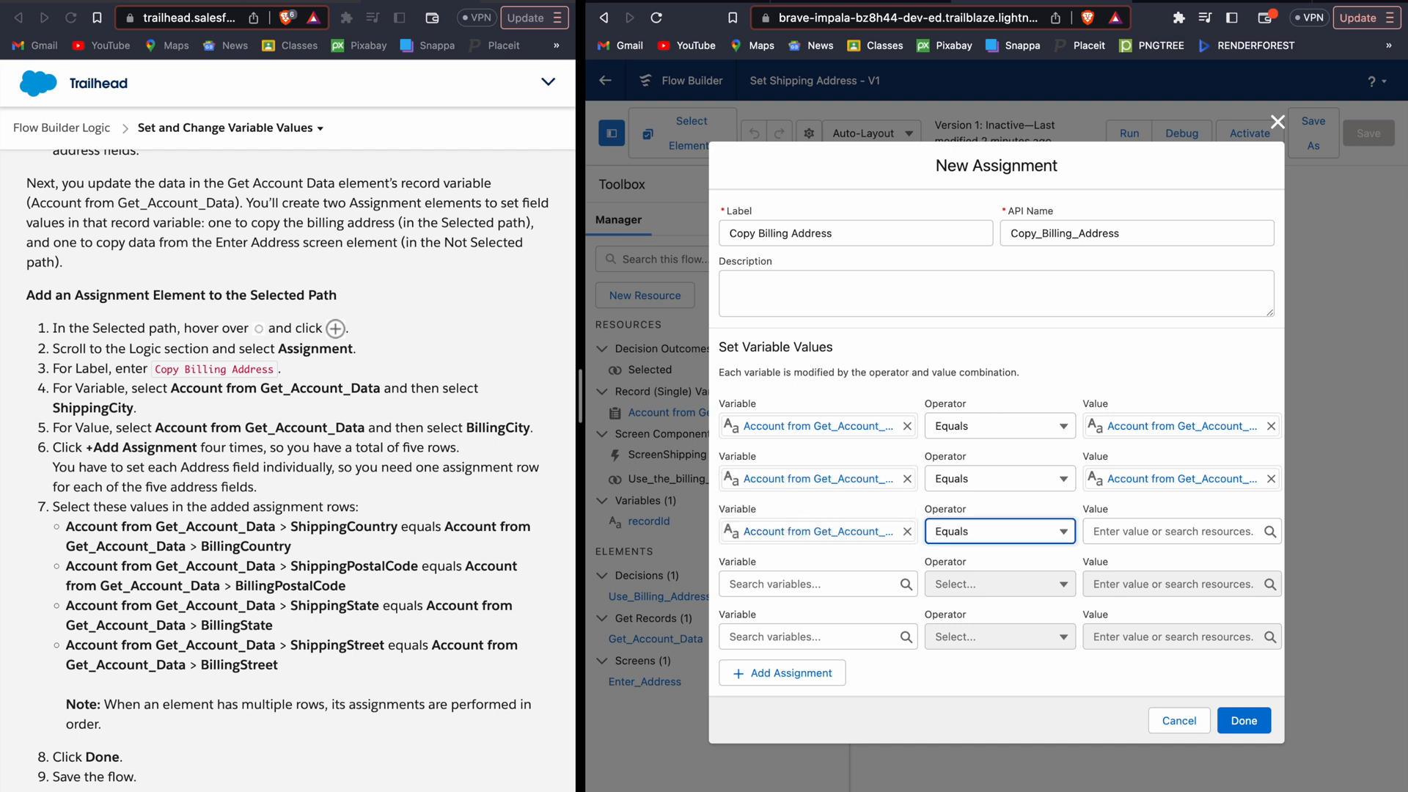
key(Tab)
text(acc)
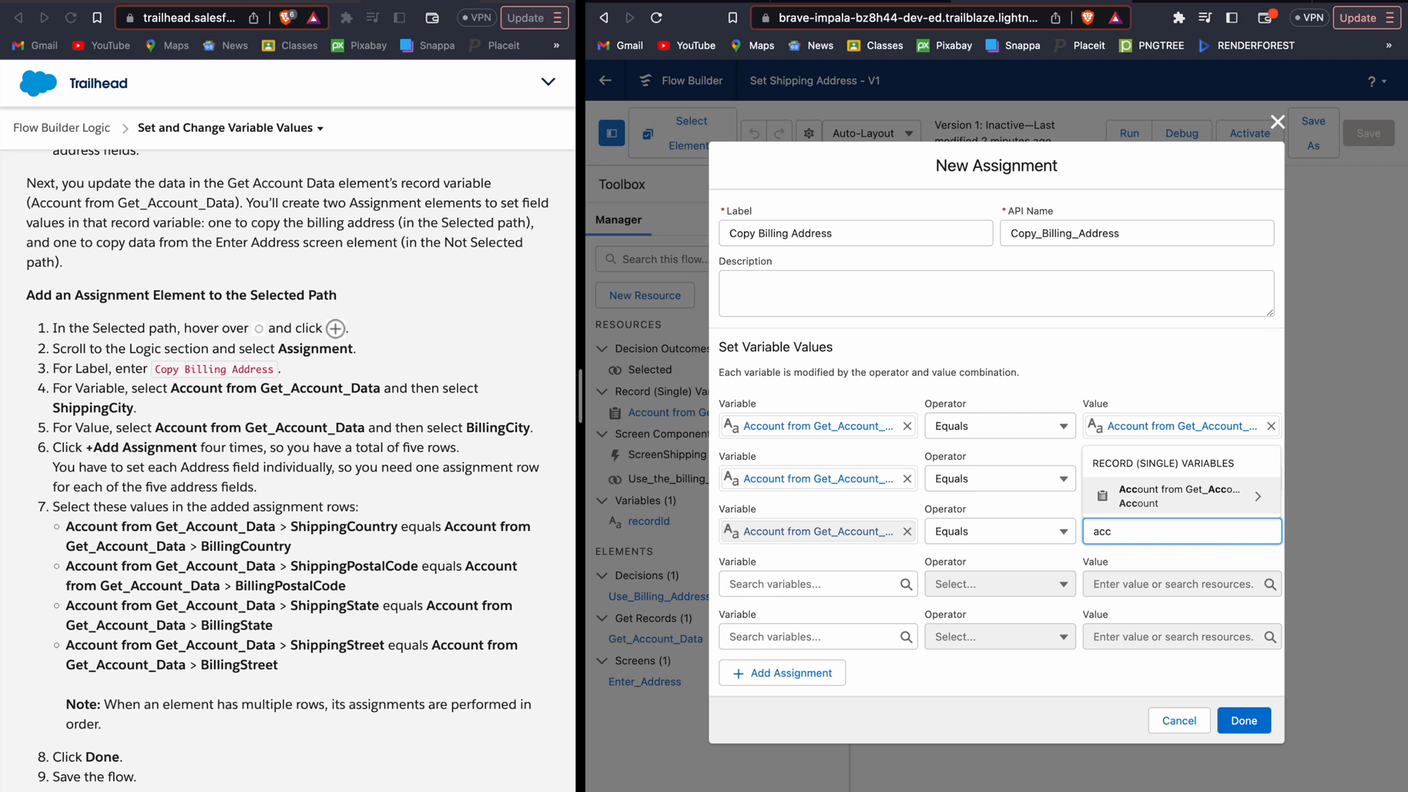
key(Return)
text(billing)
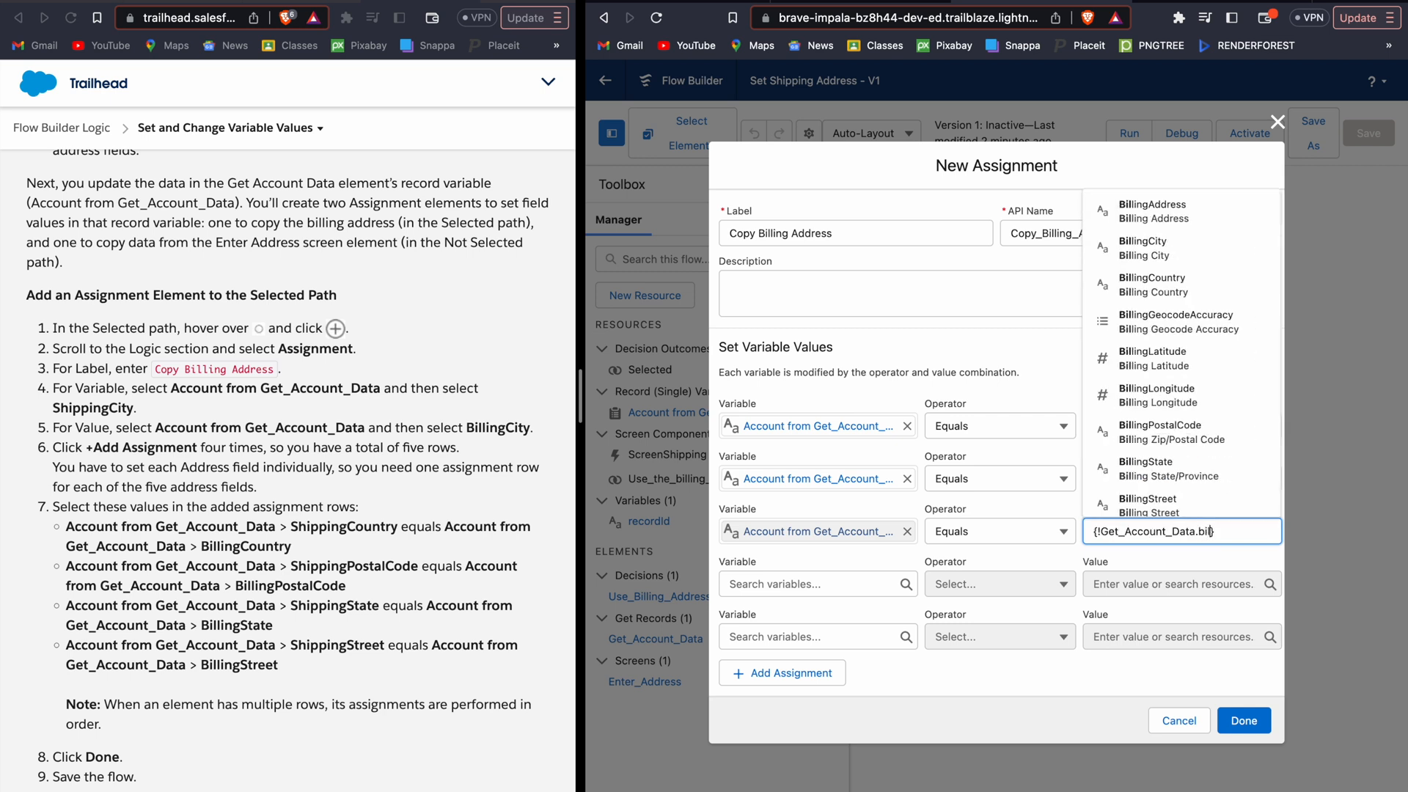
key(Up)
key(Up)
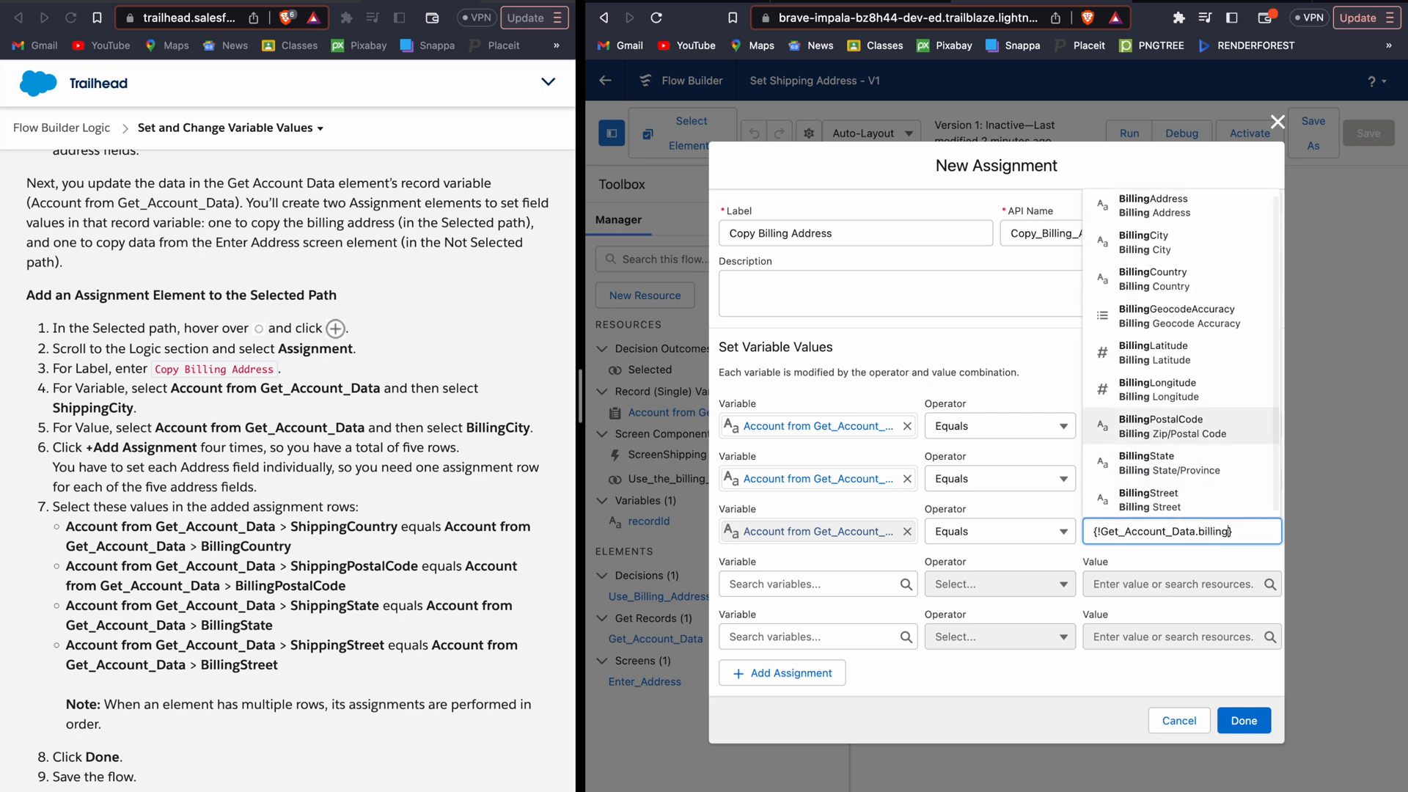
key(Return)
Set the fourth assignment row's variable to the ShippingState field of Account from Get_Account_Data
click(778, 588)
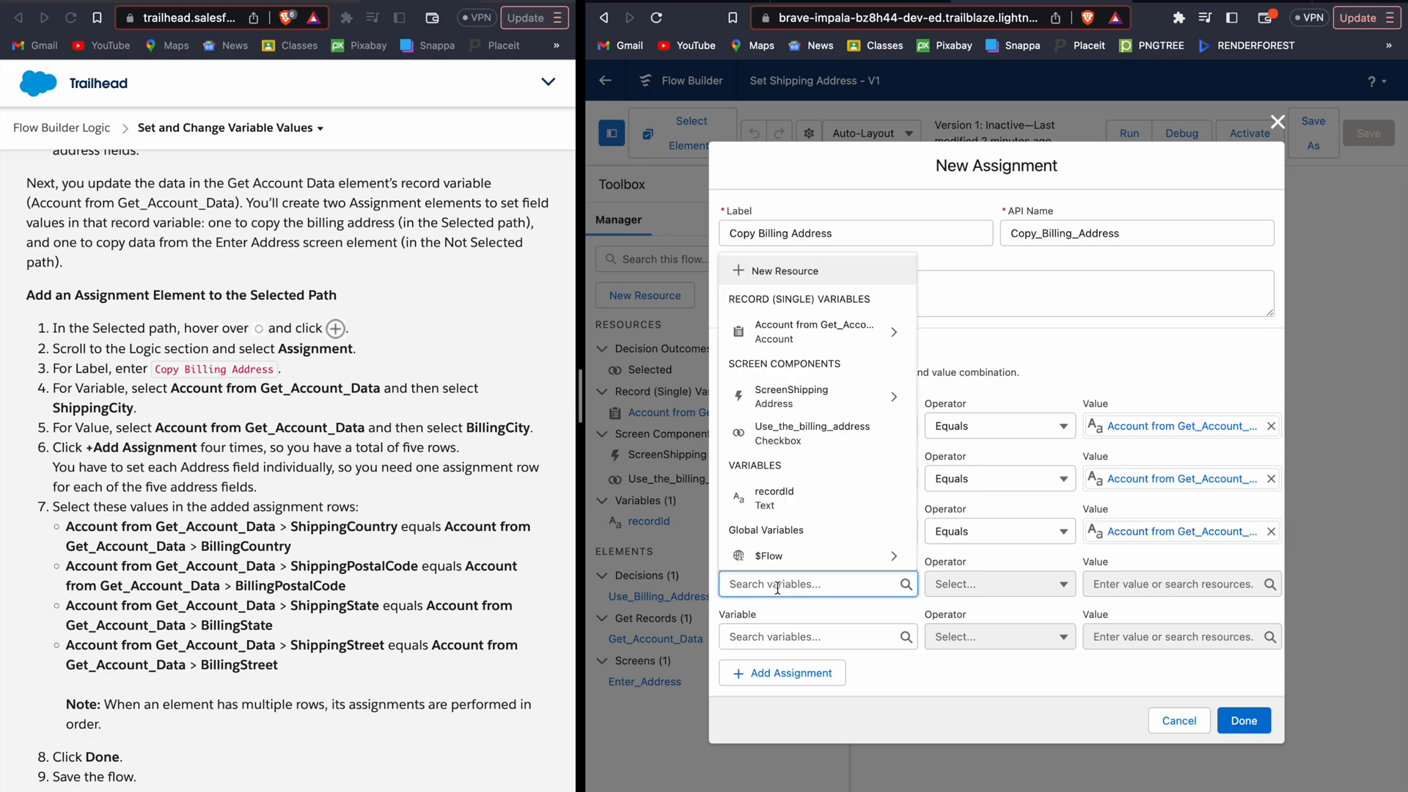
text(account)
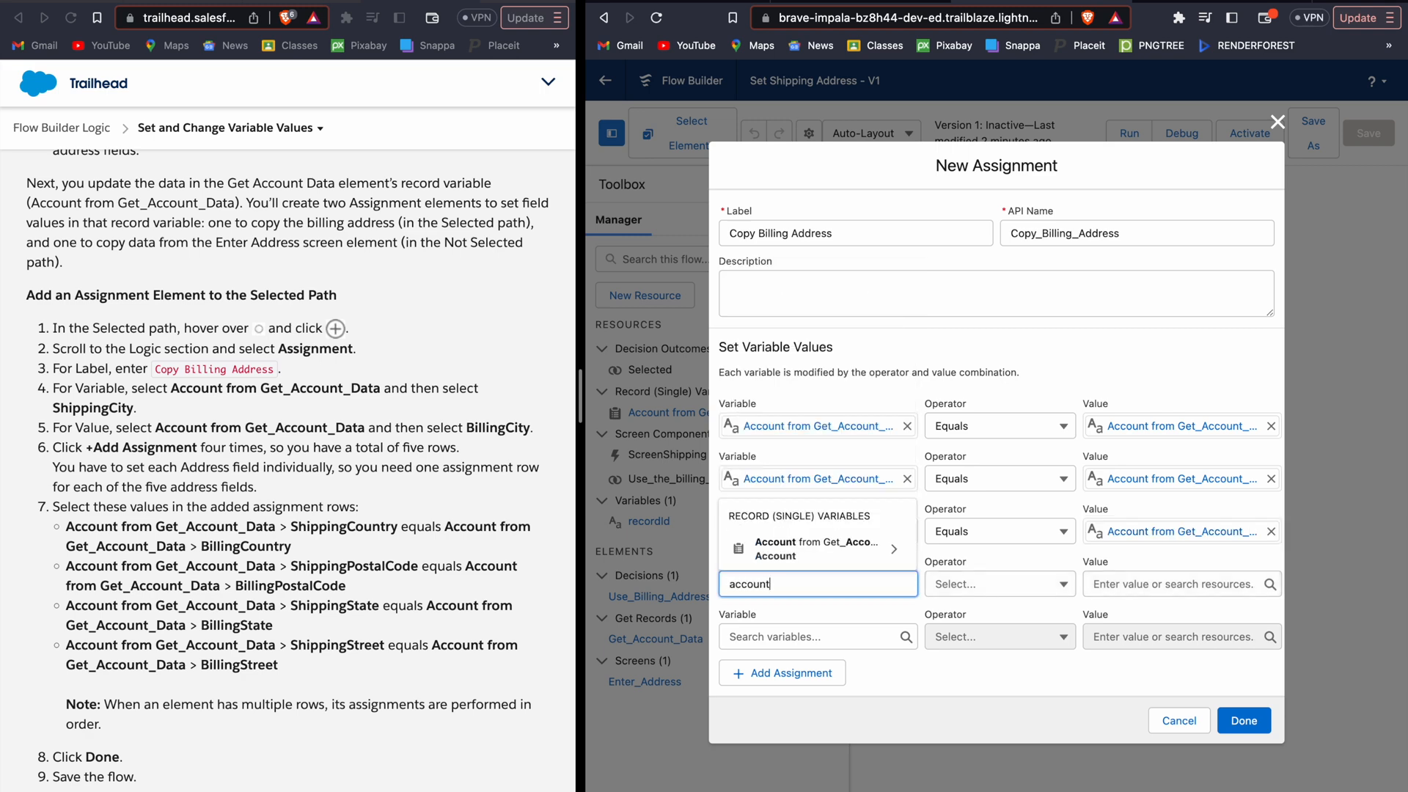
key(Return)
text(shippings)
key(Down)
key(Return)
Set the fourth assignment row's value to the BillingState field of Account from Get_Account_Data
key(Tab)
key(Tab)
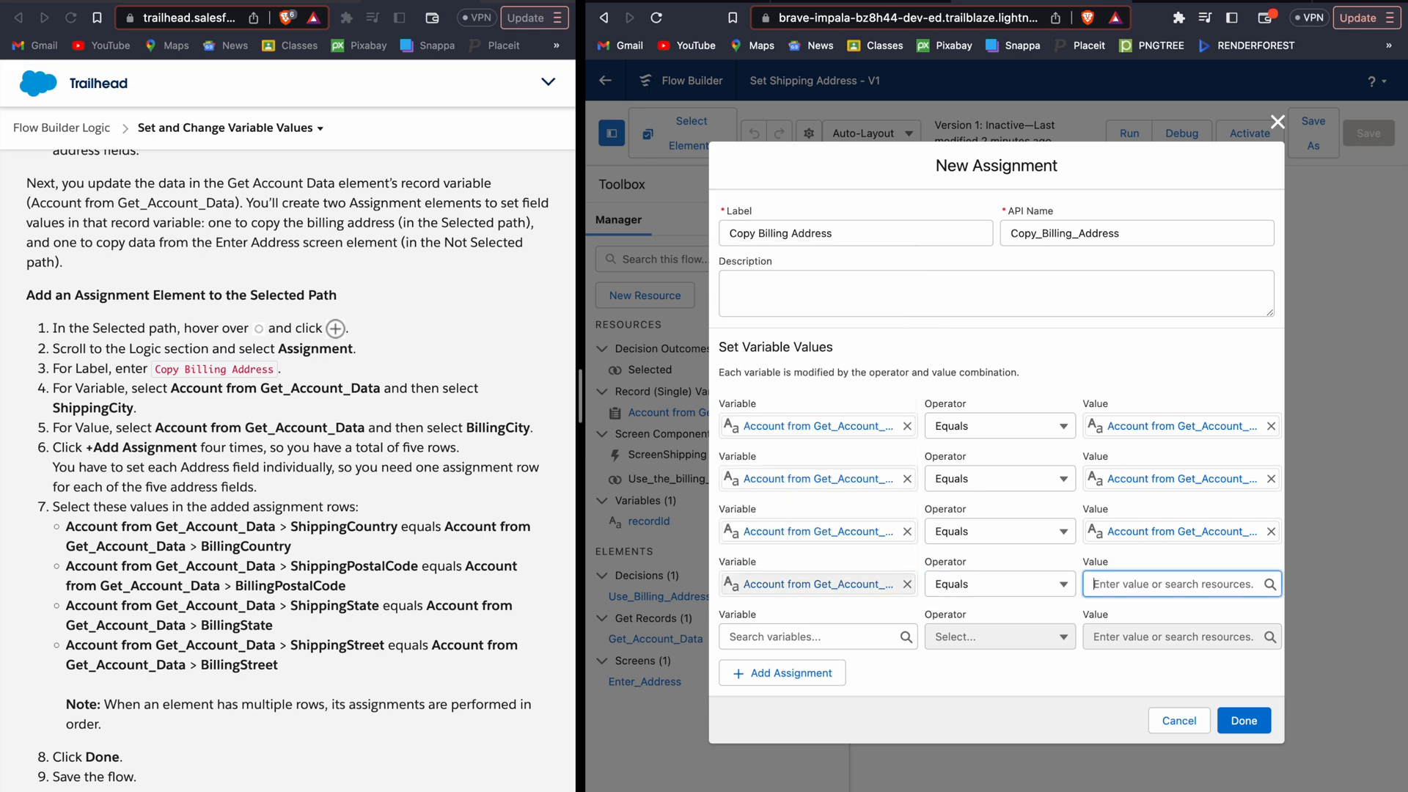
text(ge)
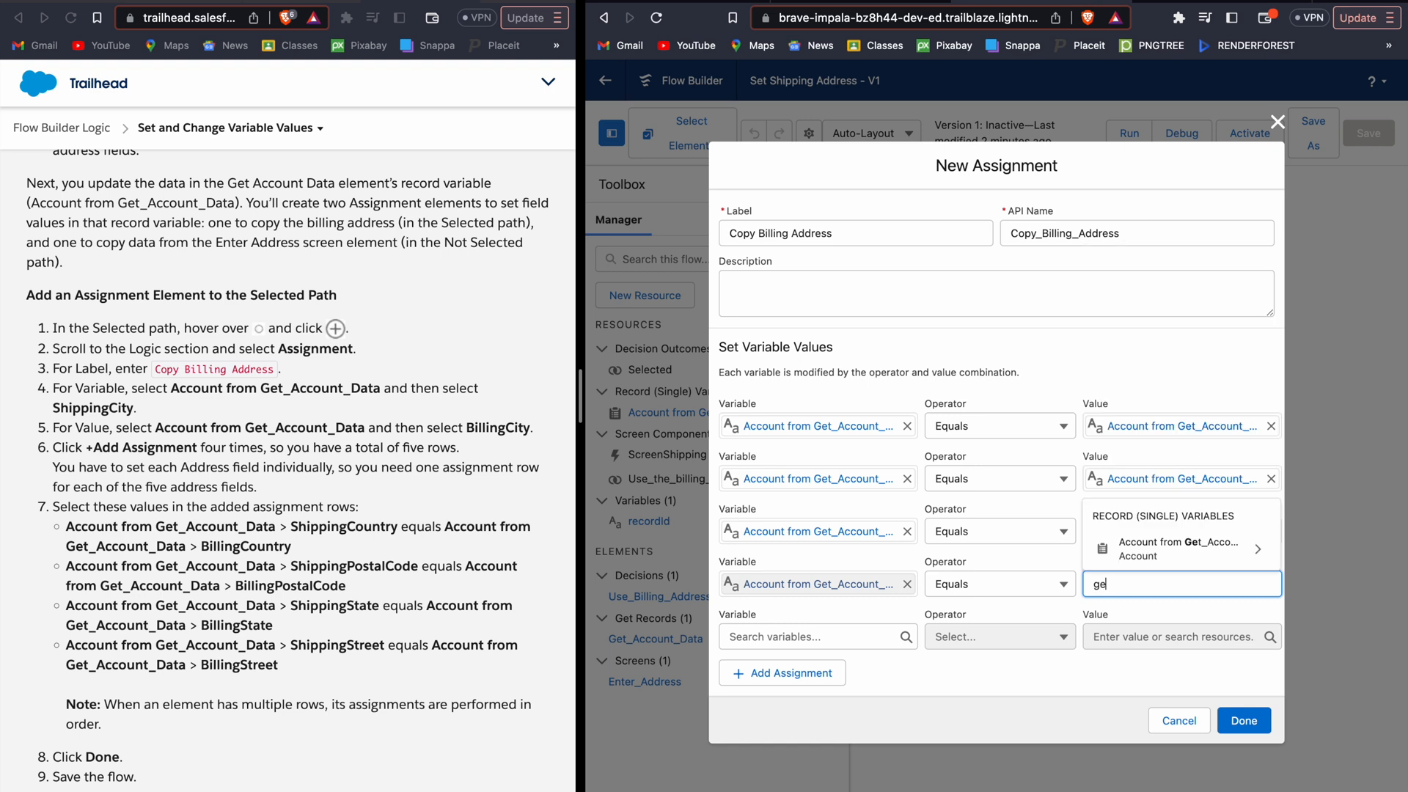
key(Down)
key(Return)
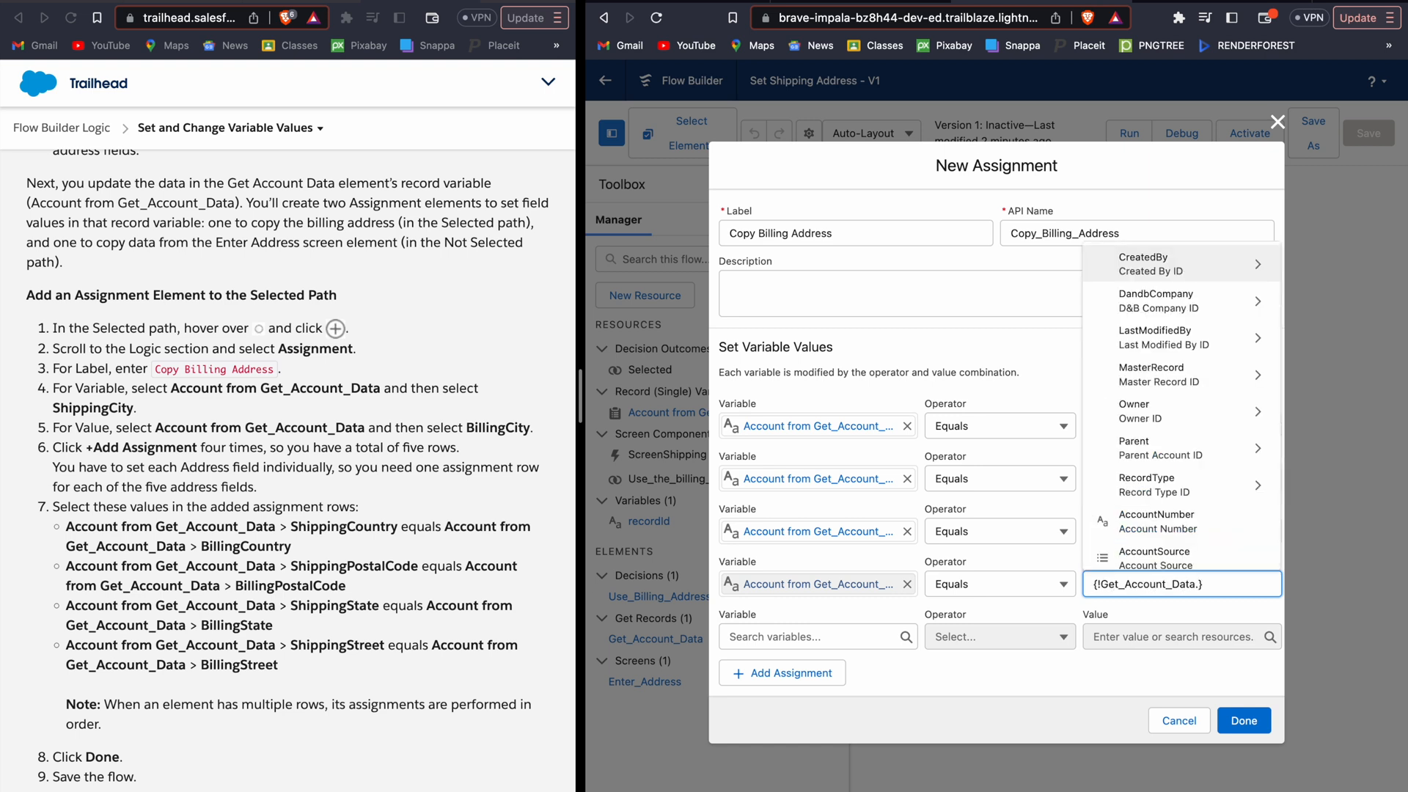
text(billing)
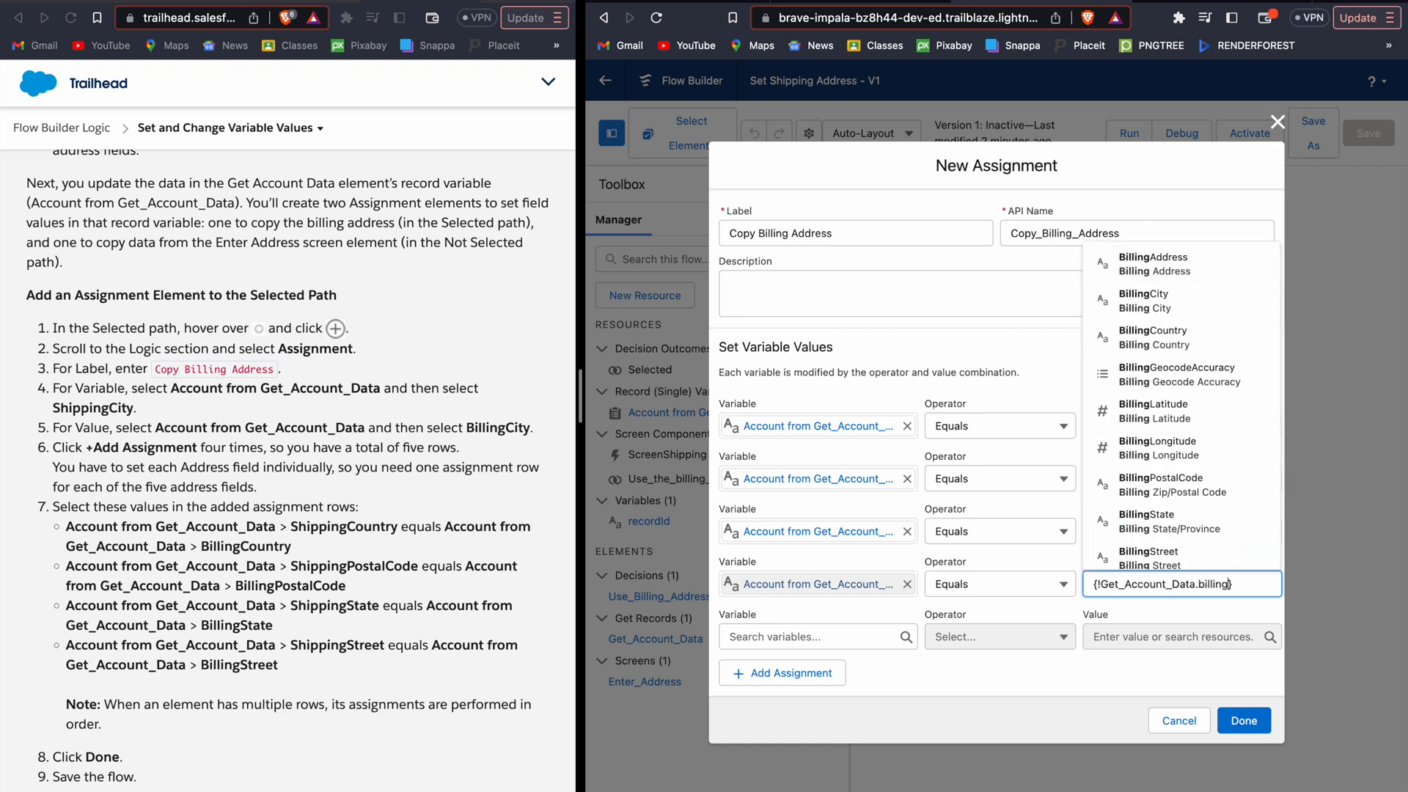
key(Up)
key(Up)
key(Return)
Set the fifth assignment row's variable to the ShippingStreet field of Account from Get_Account_Data
key(Tab)
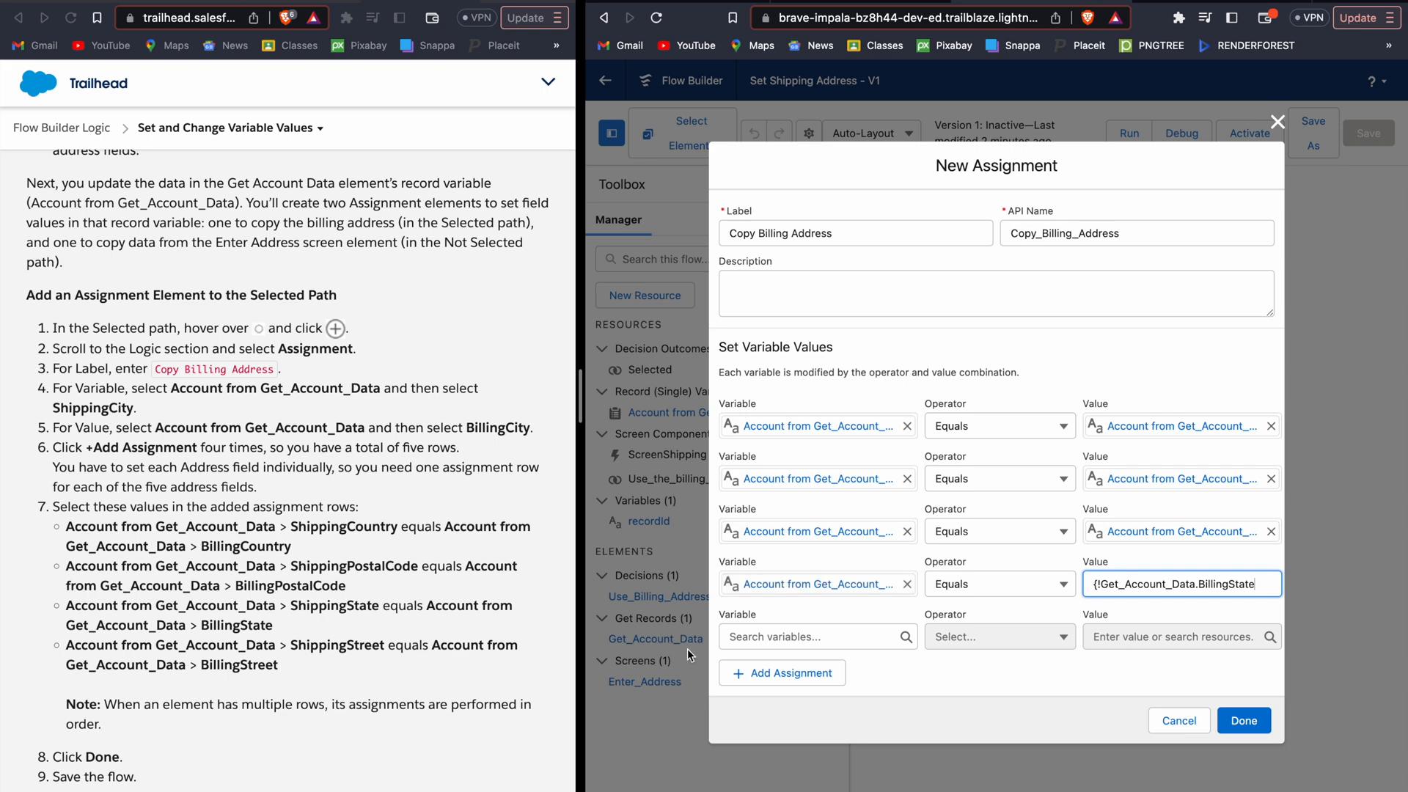
text(acc)
key(Return)
text(shipping)
key(Down)
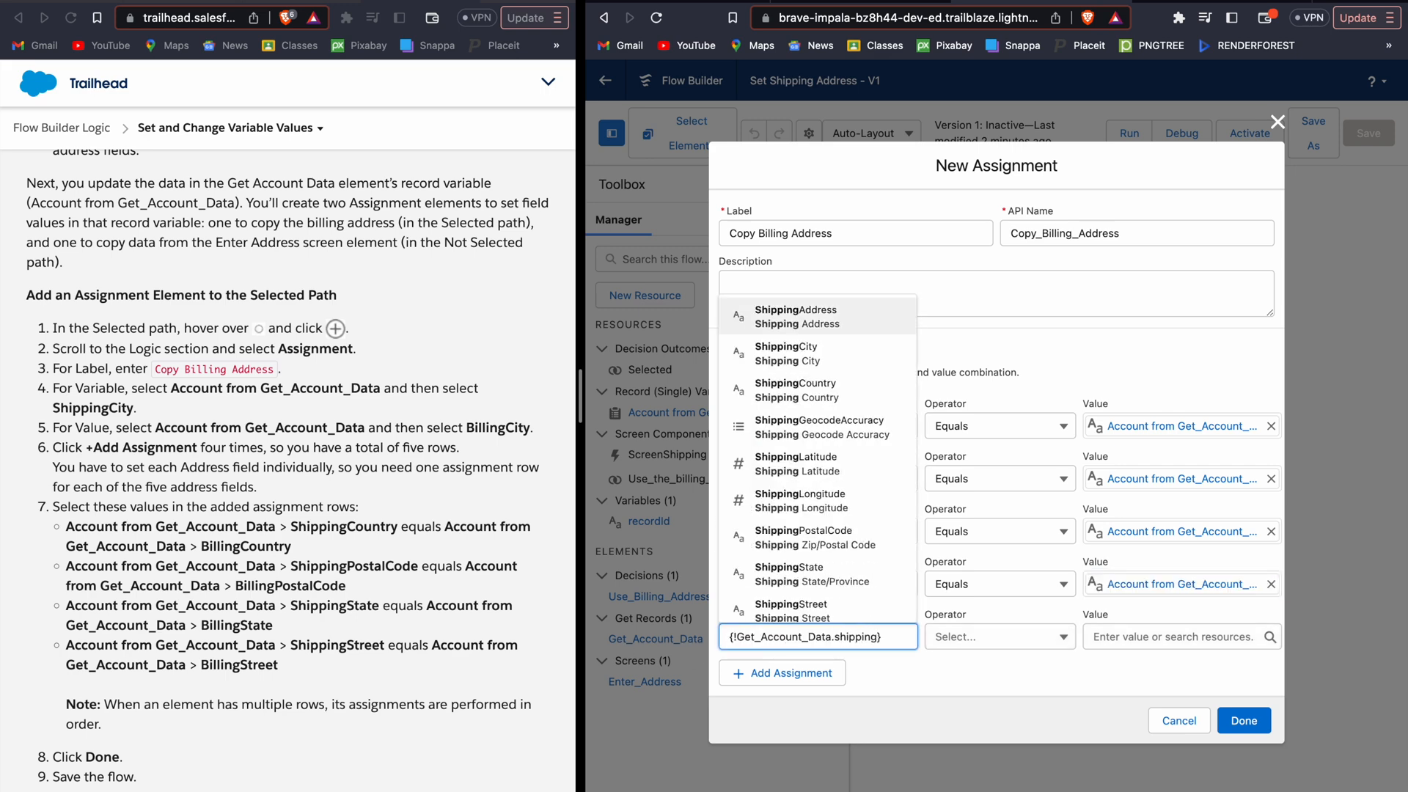
key(Up)
key(Up)
key(Down)
key(Return)
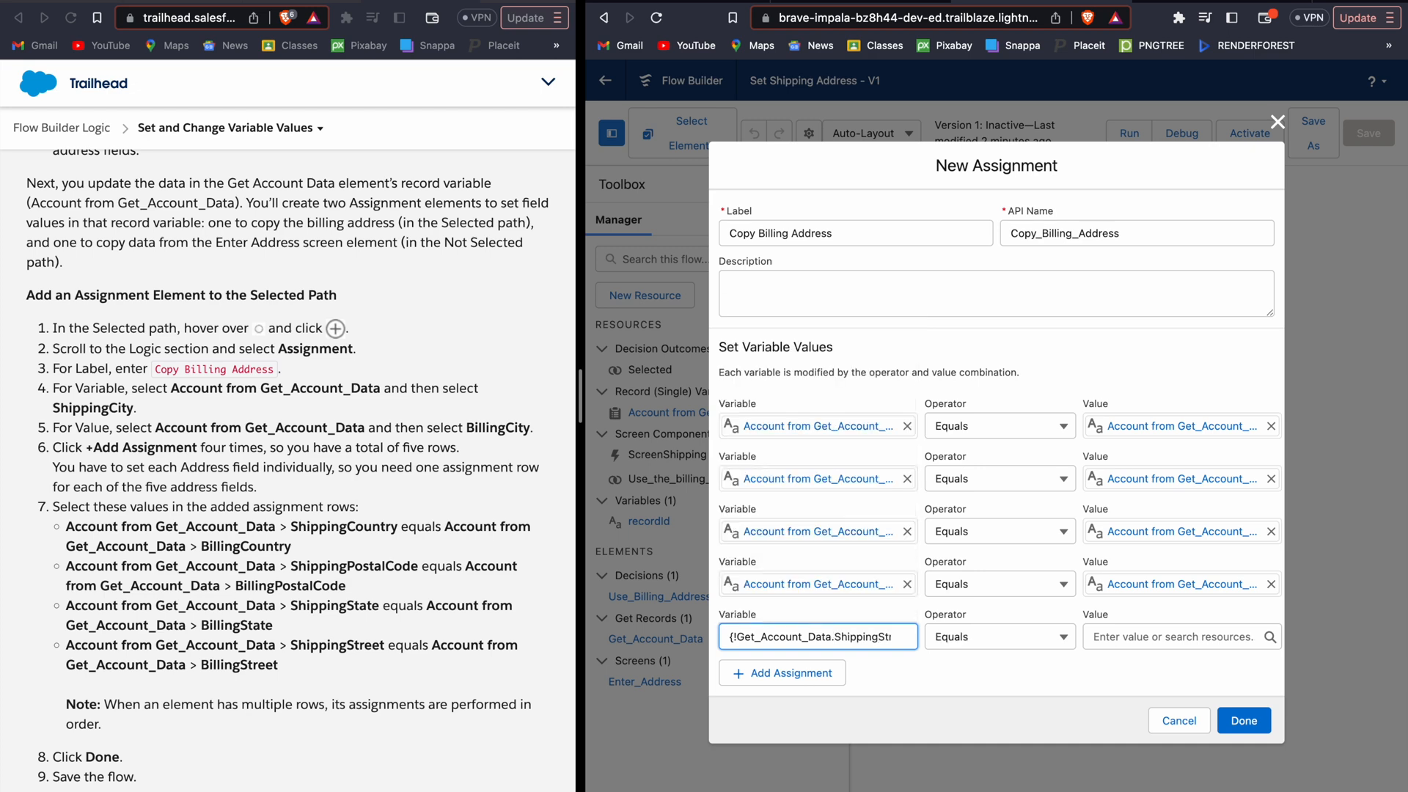
Set the fifth assignment row's value to the BillingStreet field of Account from Get_Account_Data
key(Tab)
key(Tab)
text(acc)
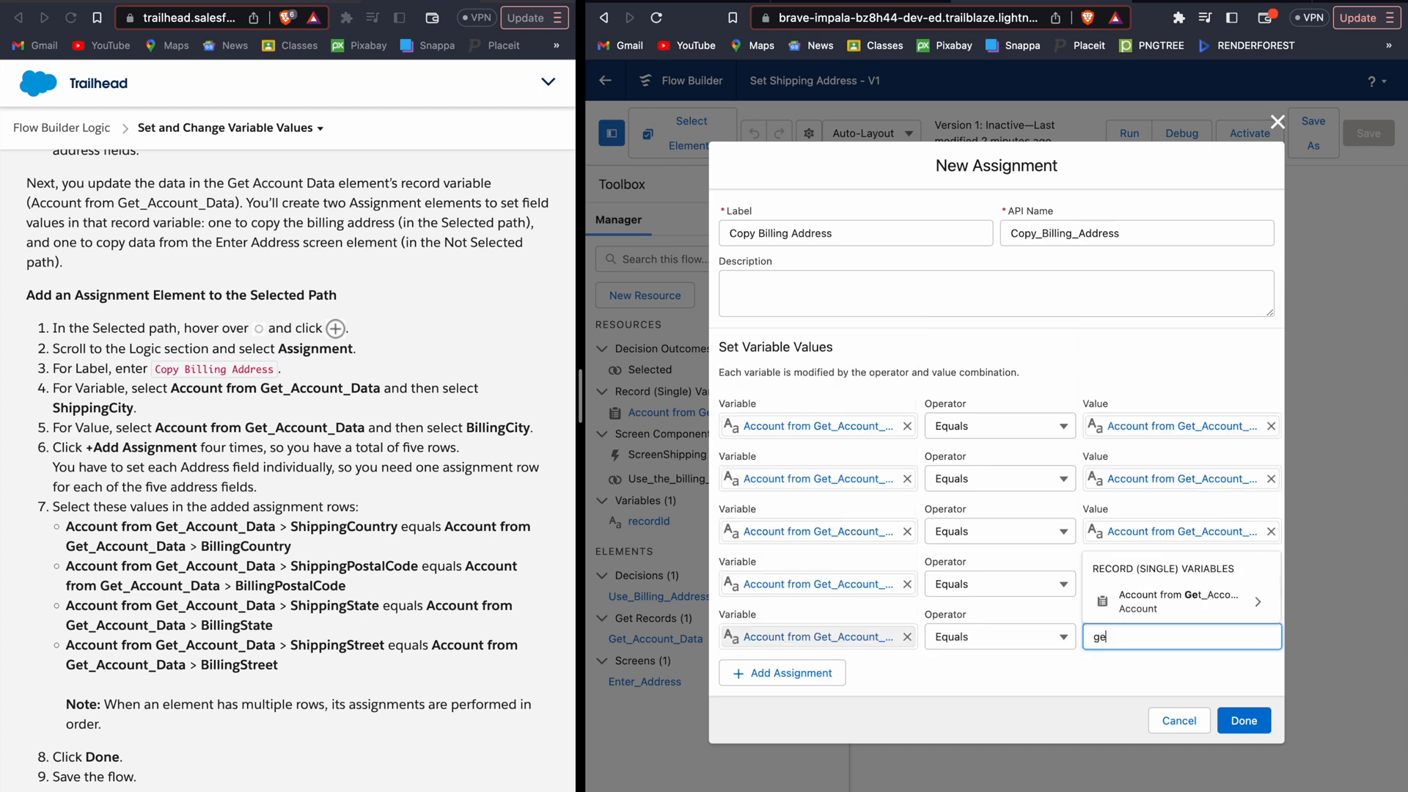
key(Return)
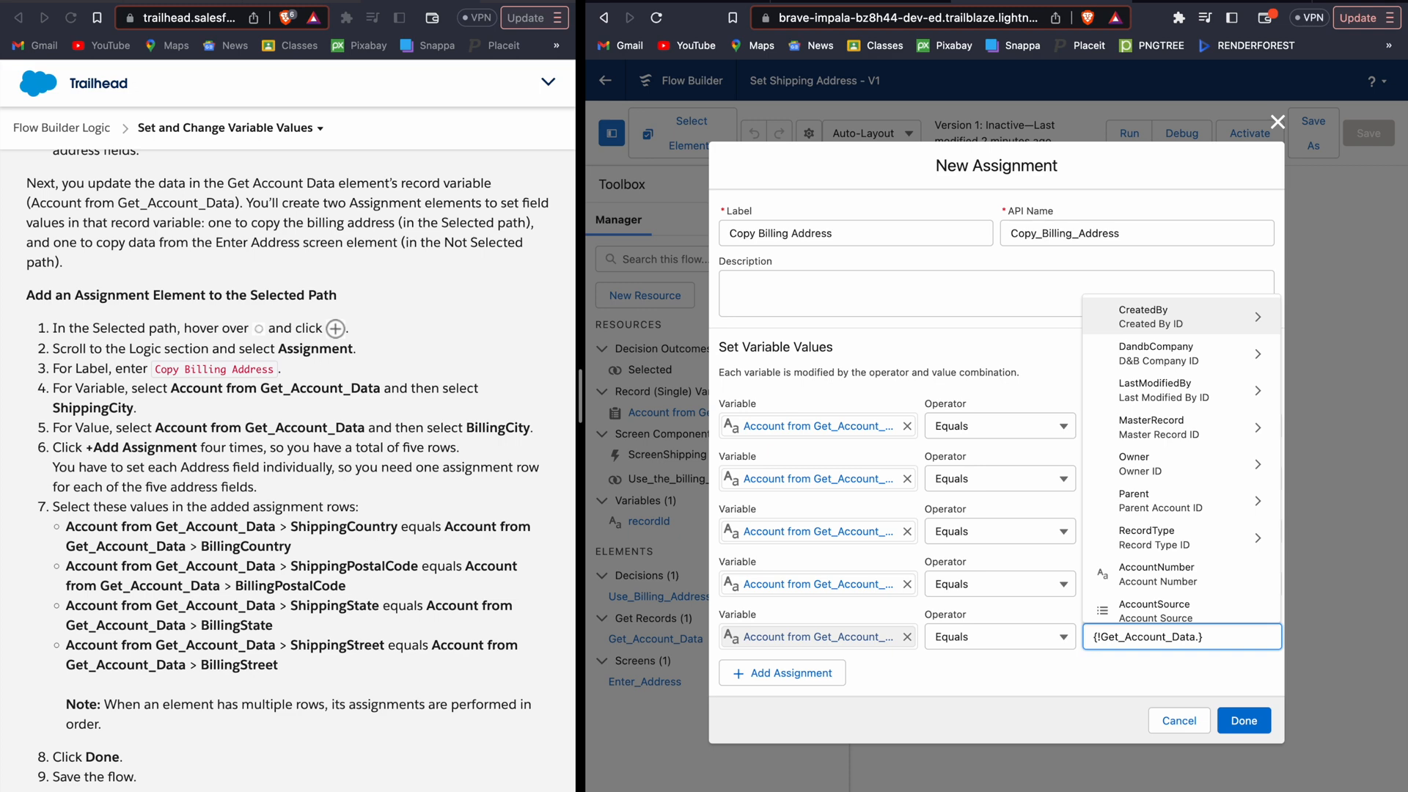
text(bi)
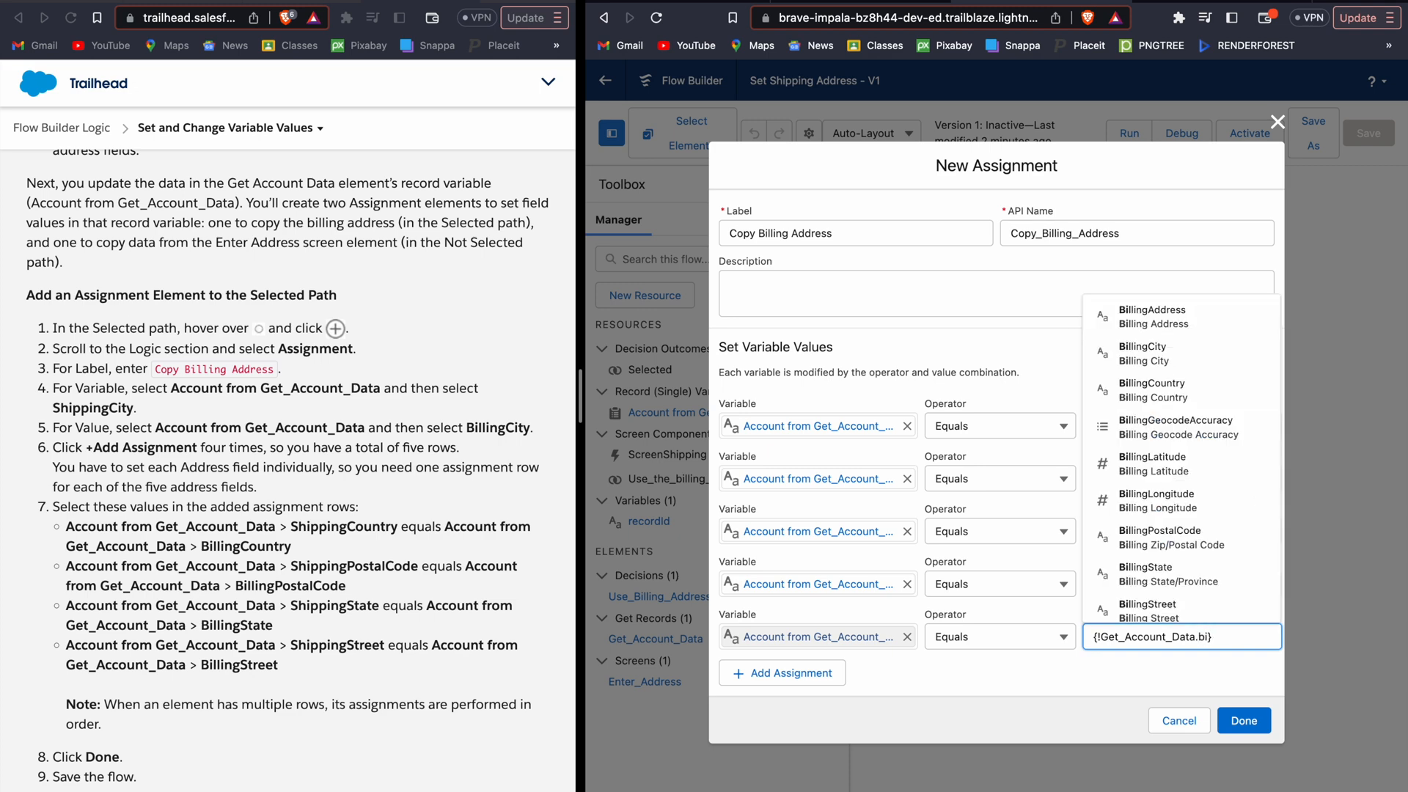
text(lling)
key(Up)
key(Return)
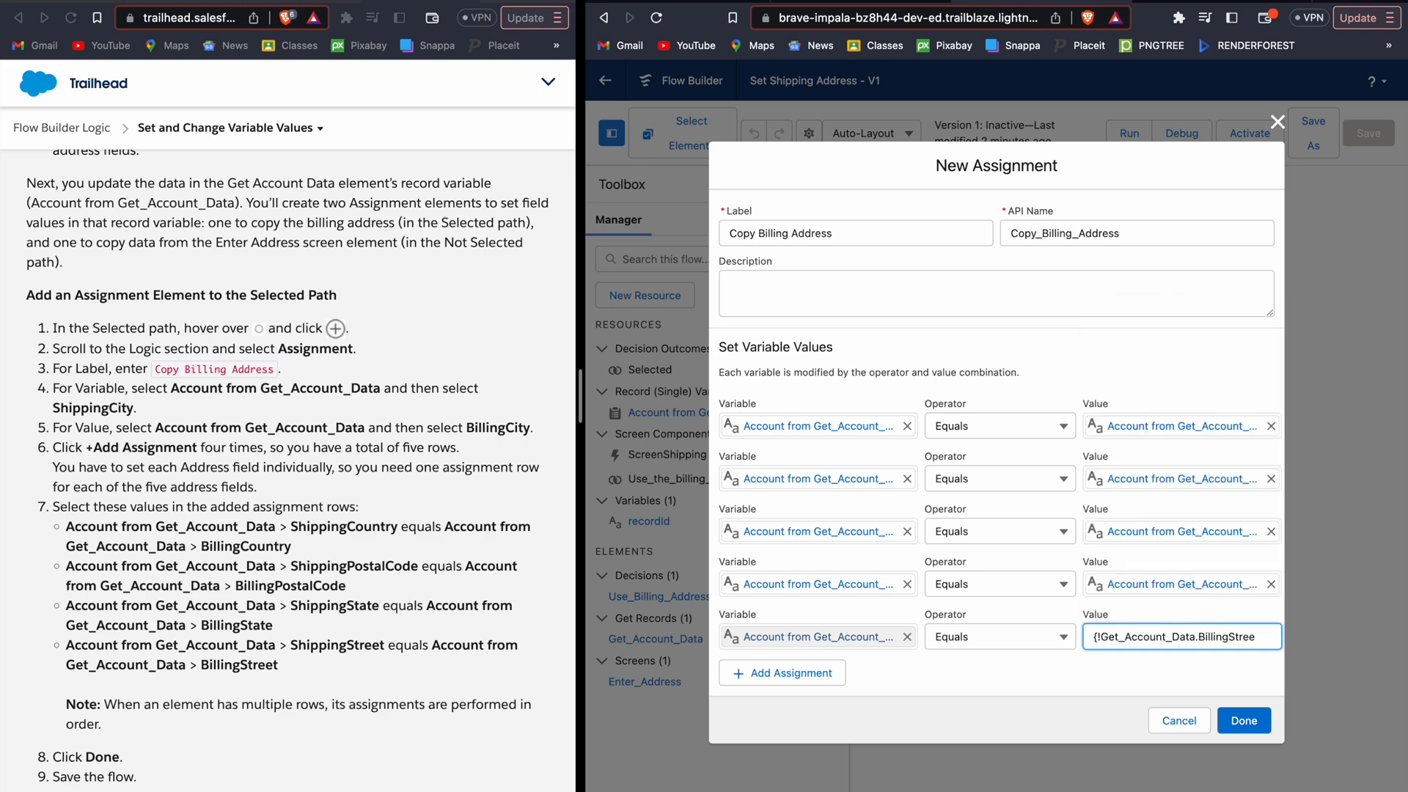
click(928, 680)
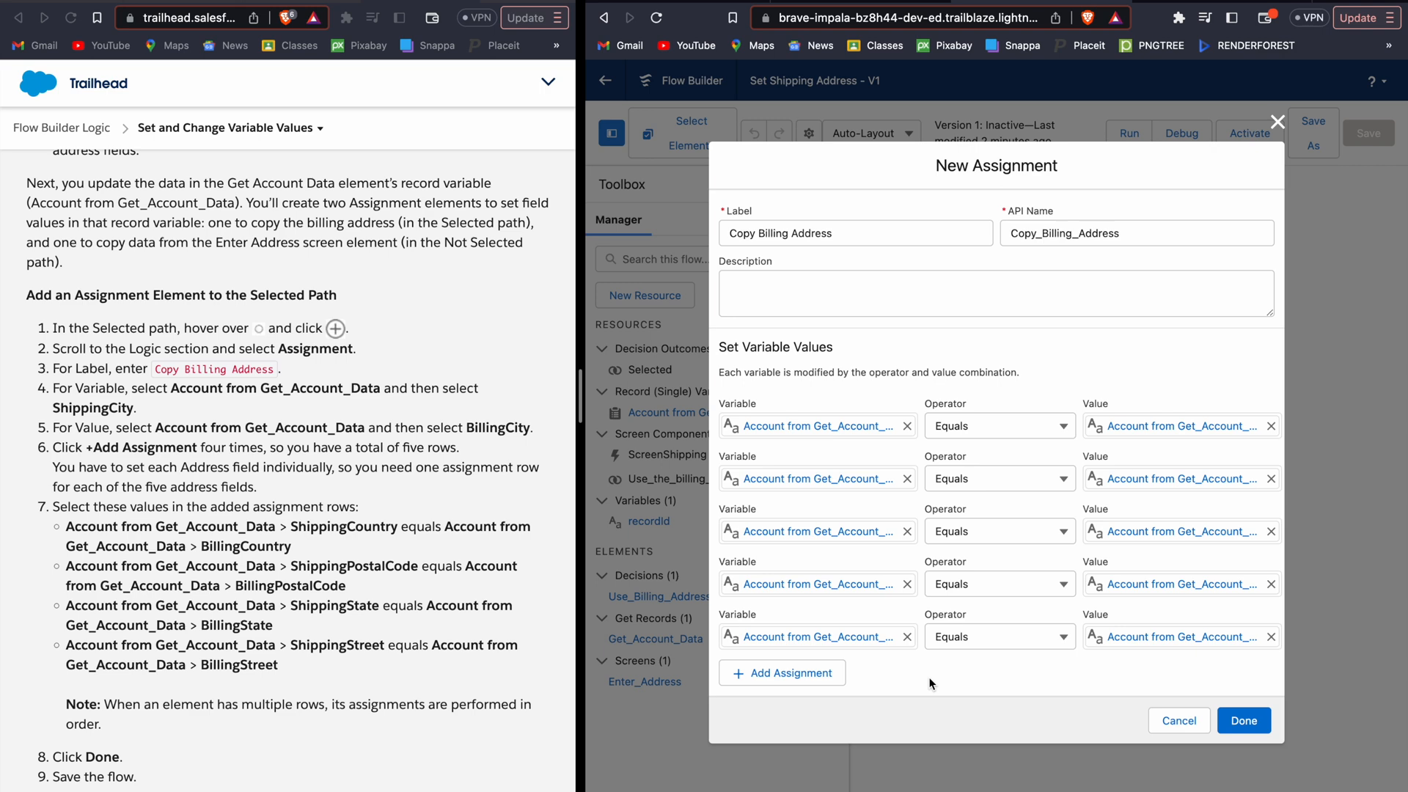
Finish the Copy Billing Address assignment and save the Set Shipping Address flow
click(1239, 721)
scroll(427, 621, down, 3)
scroll(428, 621, down, 3)
click(1354, 130)
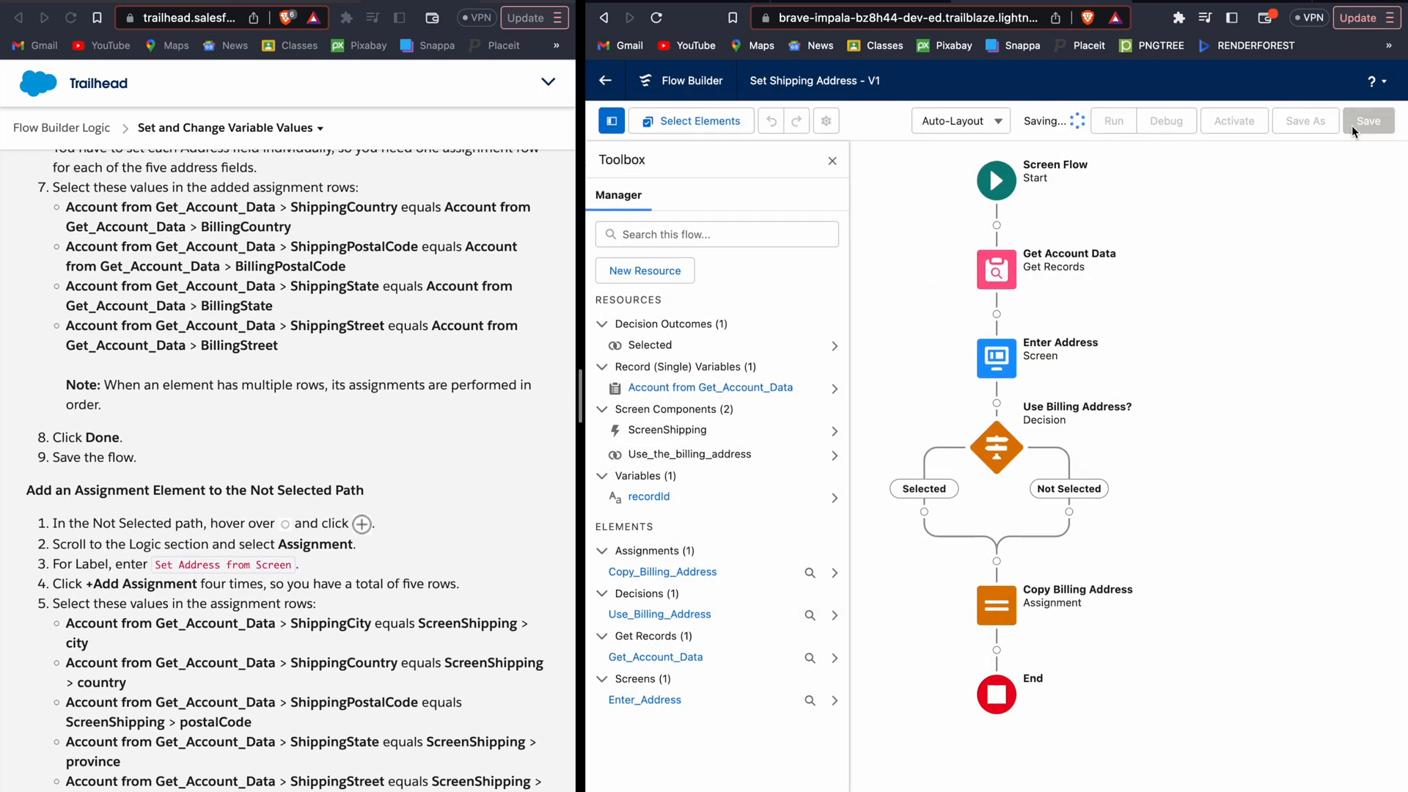
Move the Copy Billing Address assignment from after the merge point onto the Selected path of the decision
scroll(455, 604, down, 5)
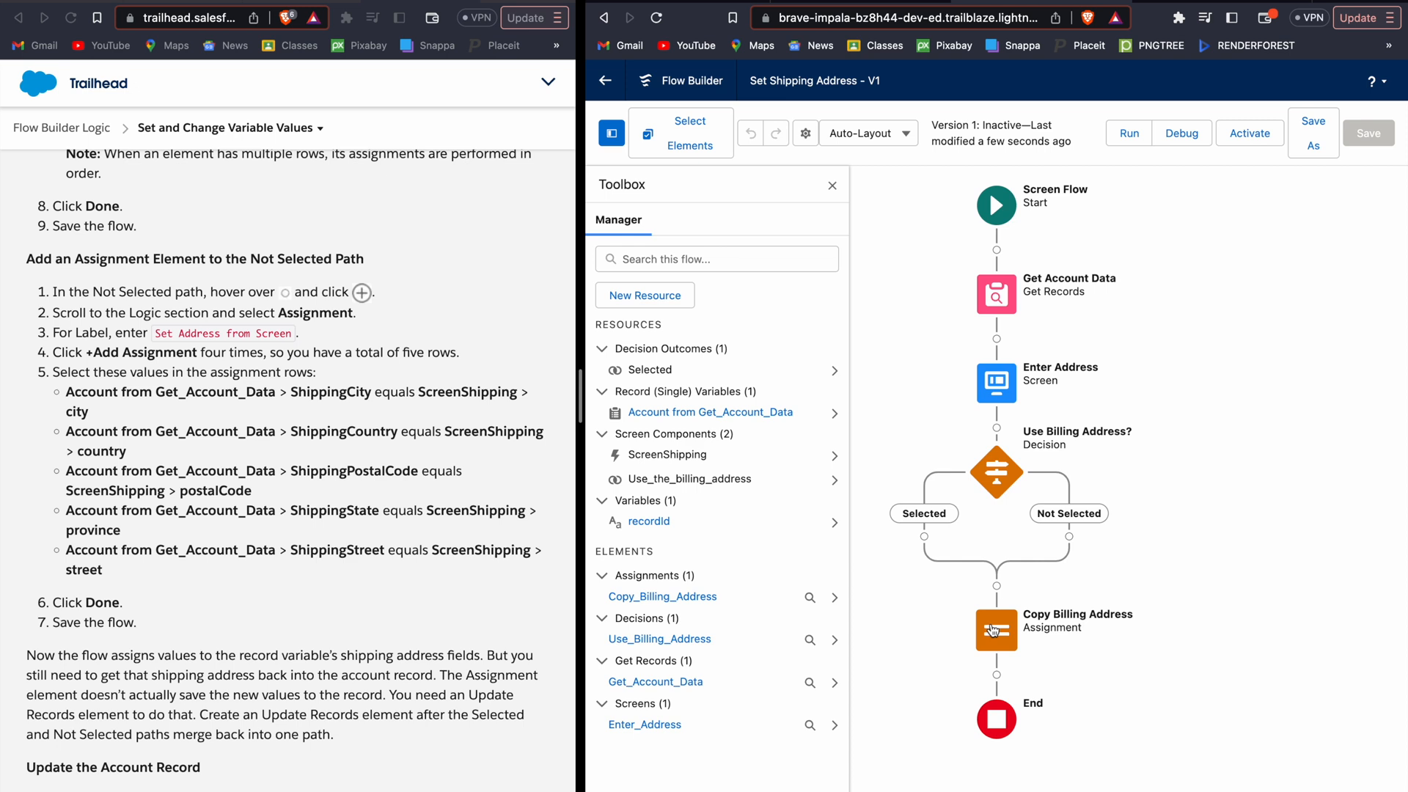
click(997, 633)
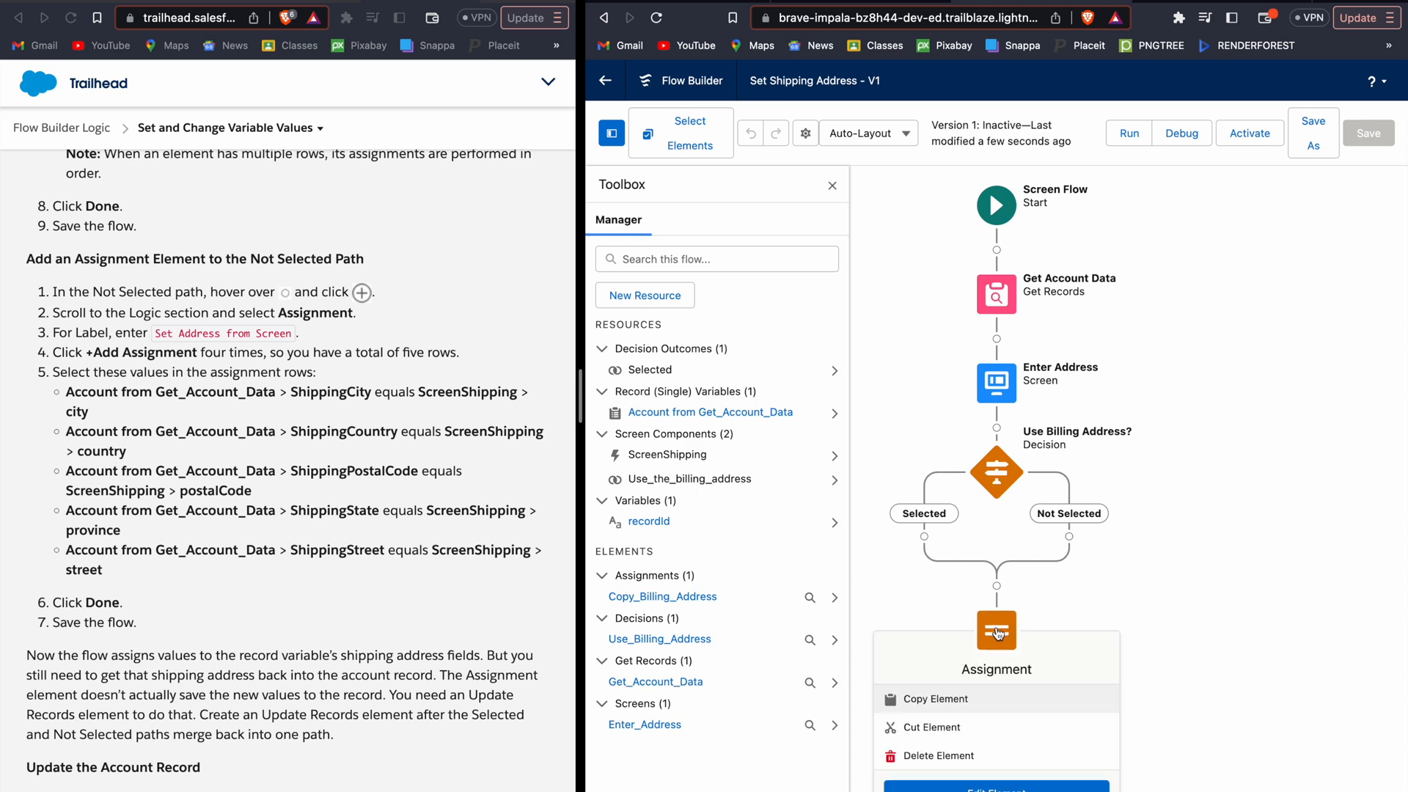
click(939, 728)
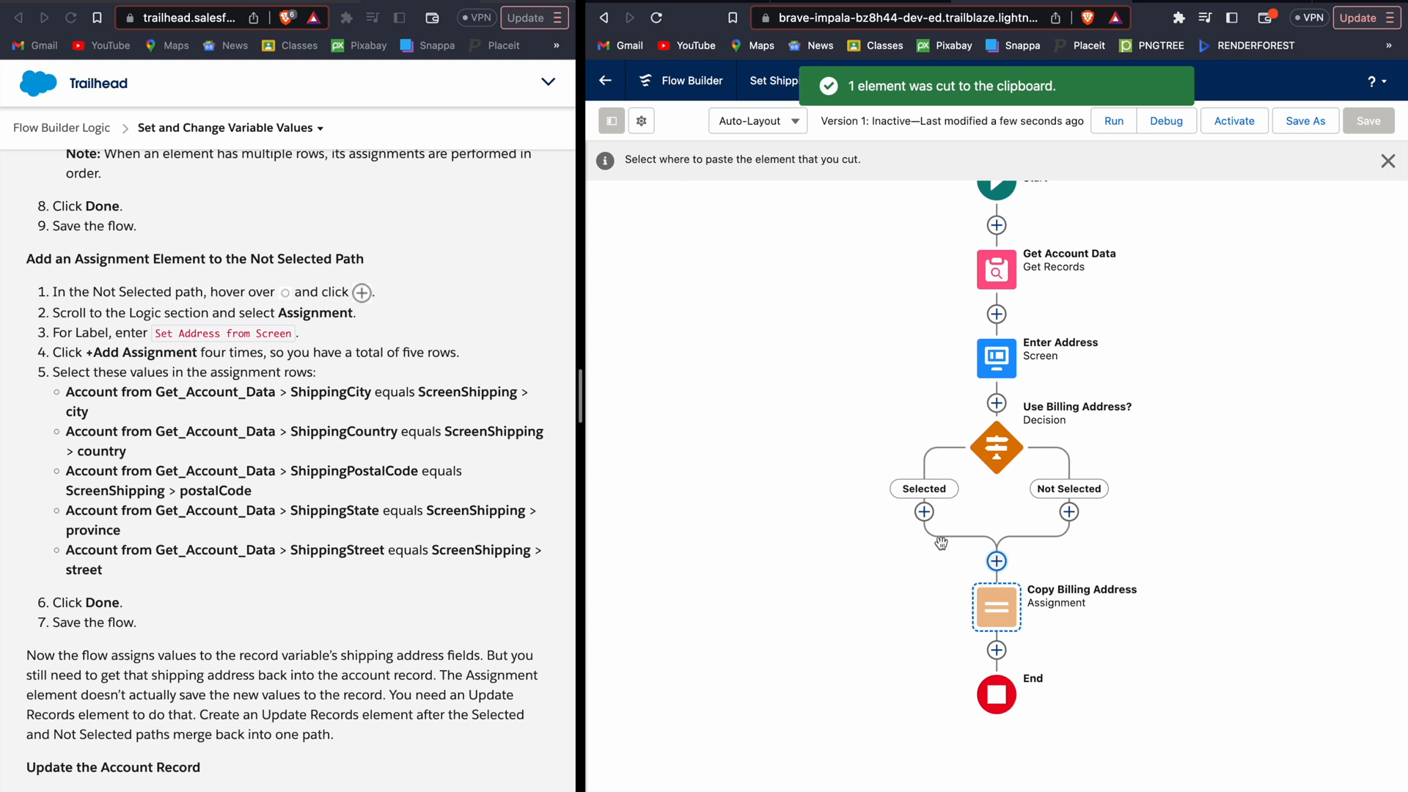
click(924, 512)
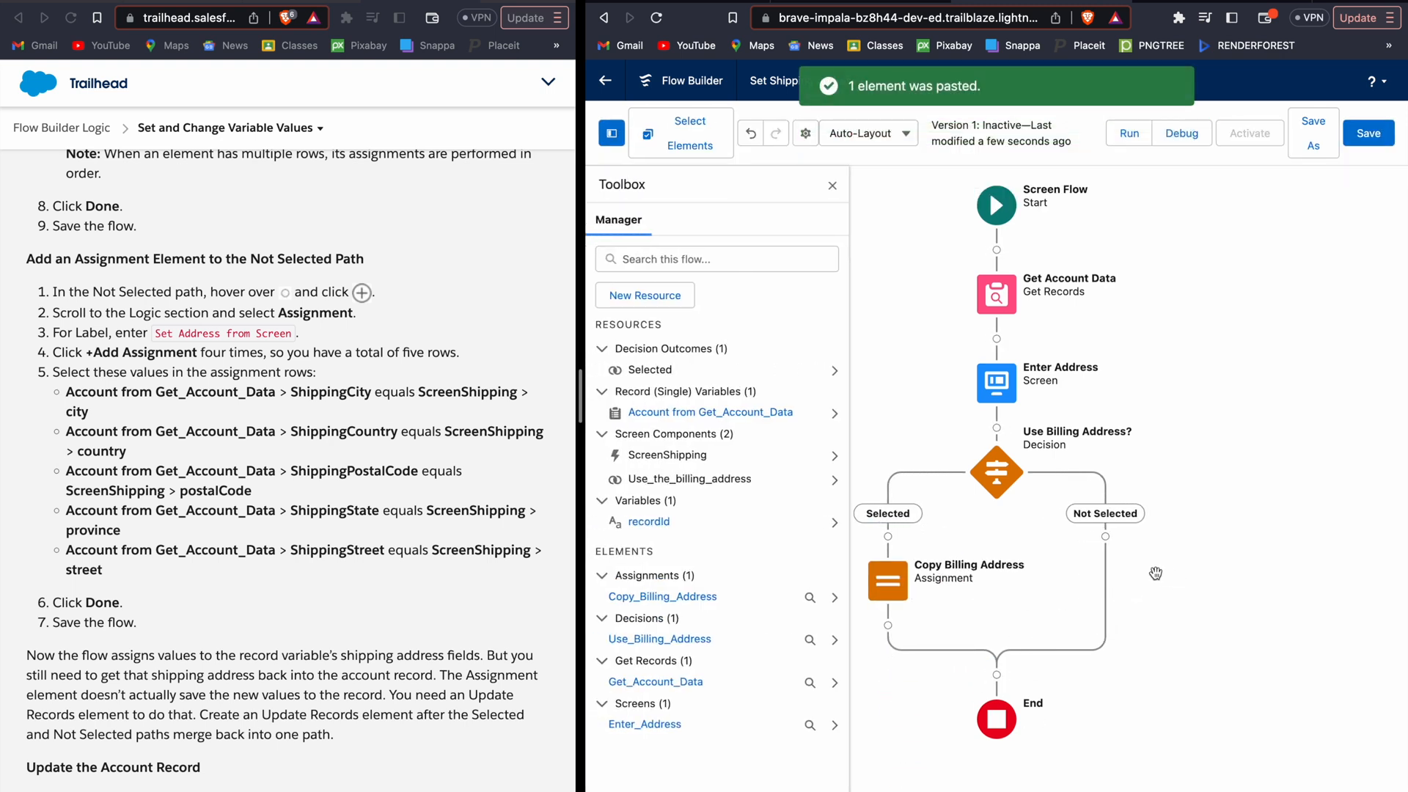
click(1105, 537)
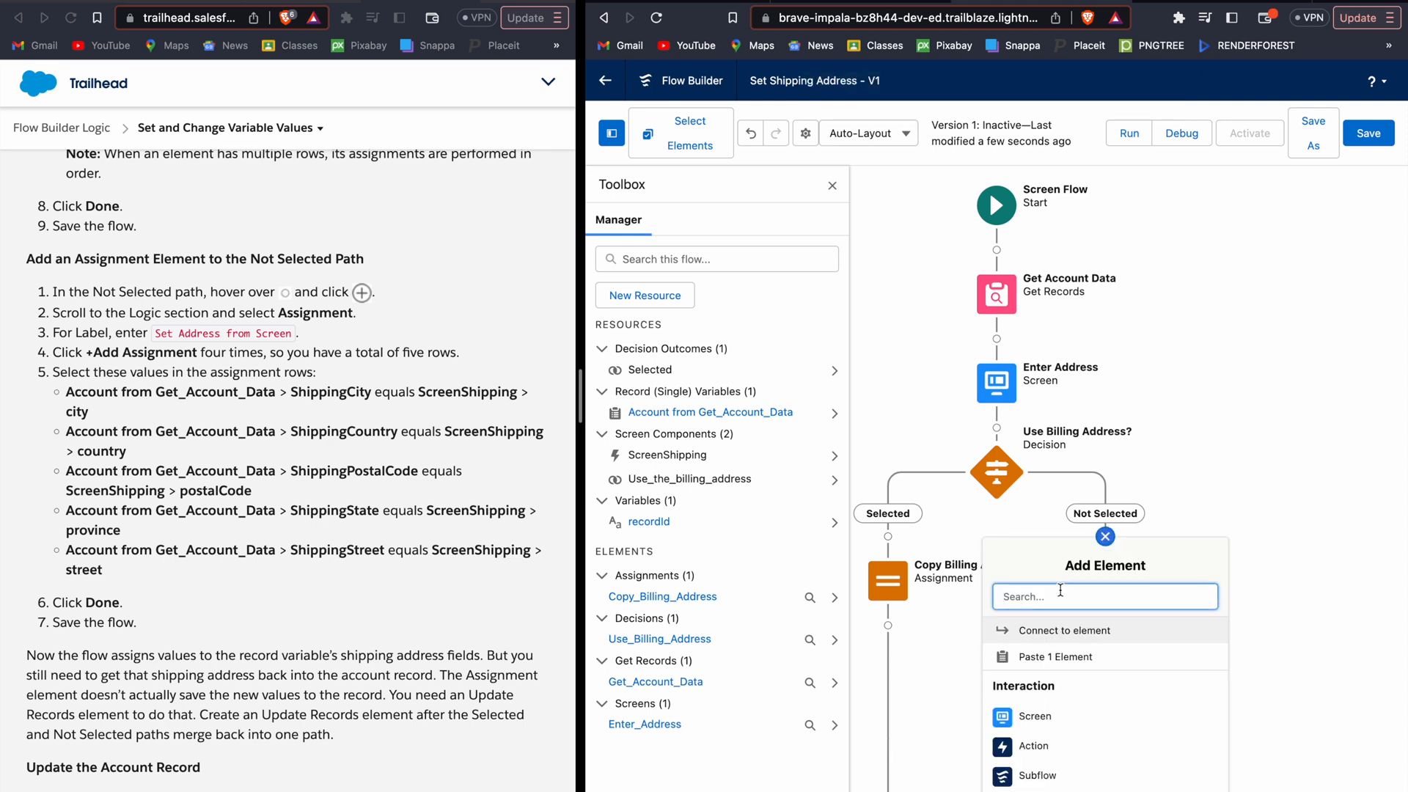
text(ass)
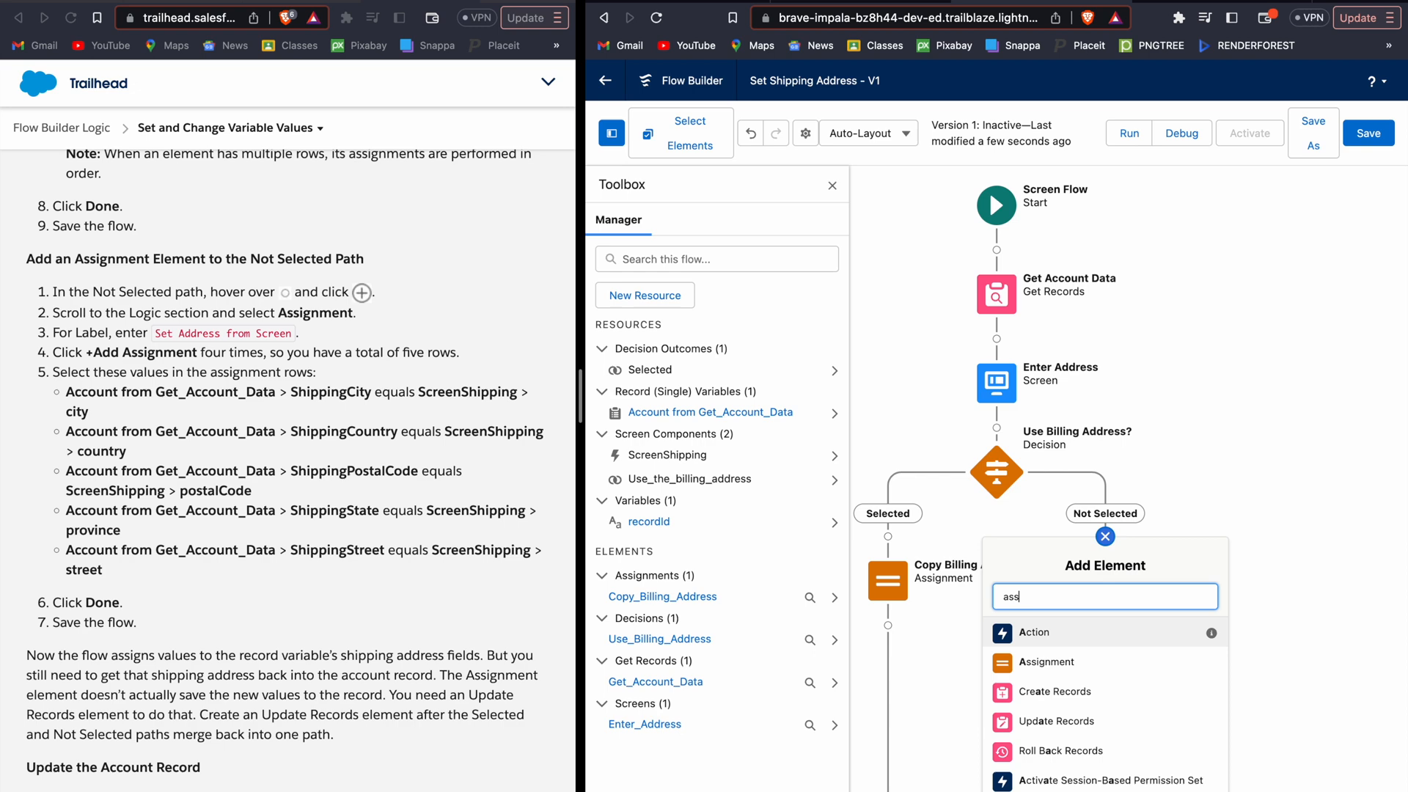
scroll(398, 561, down, 5)
scroll(398, 561, down, 1)
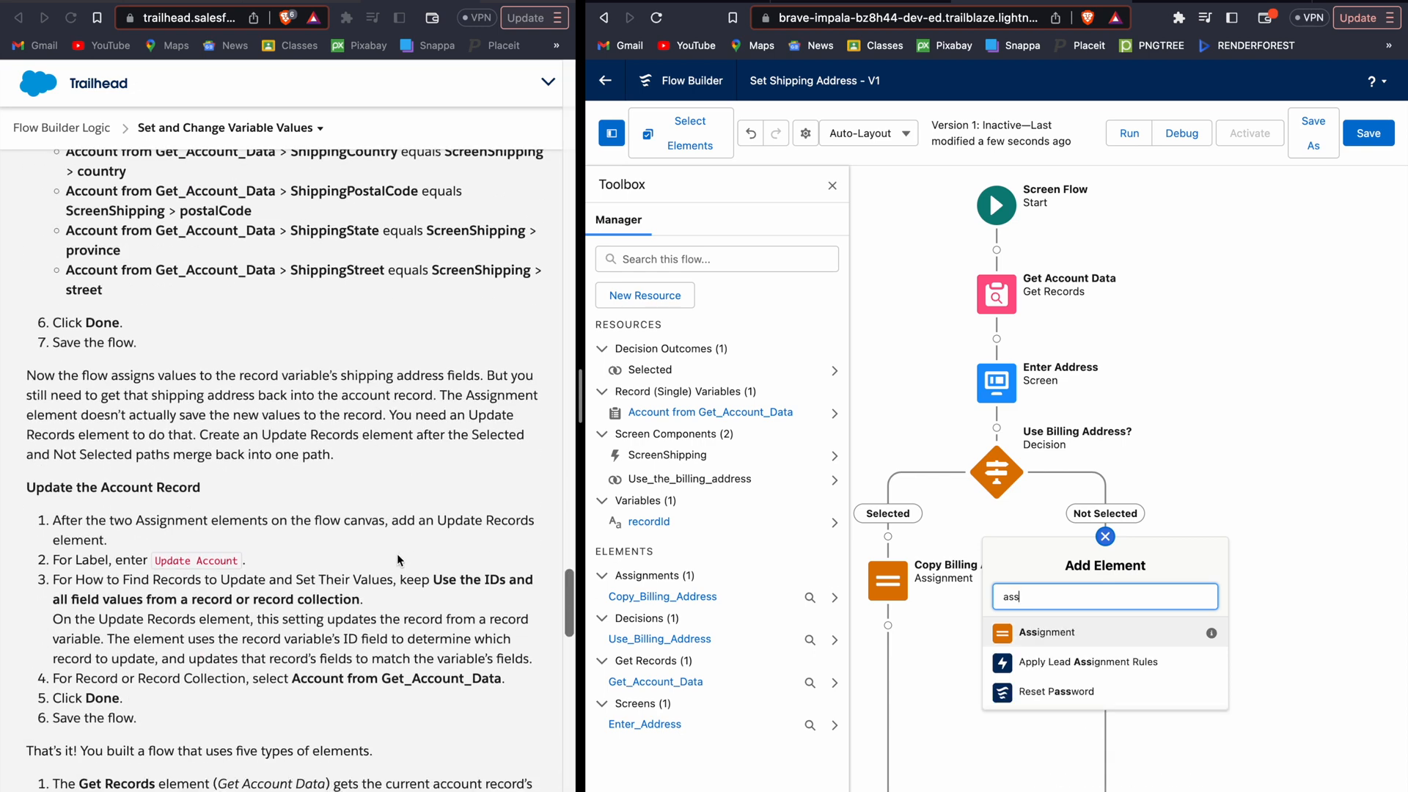
scroll(398, 552, up, 4)
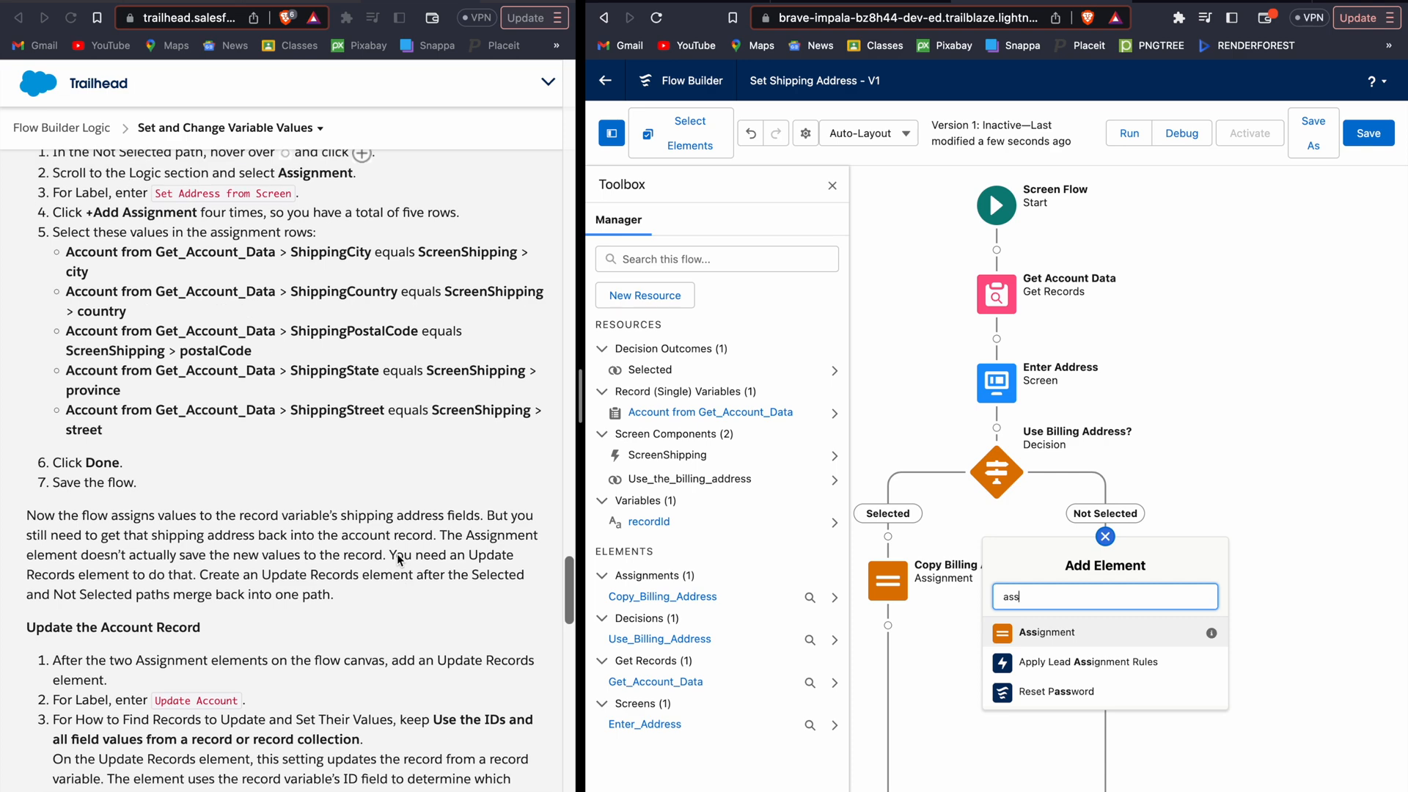
scroll(397, 558, down, 4)
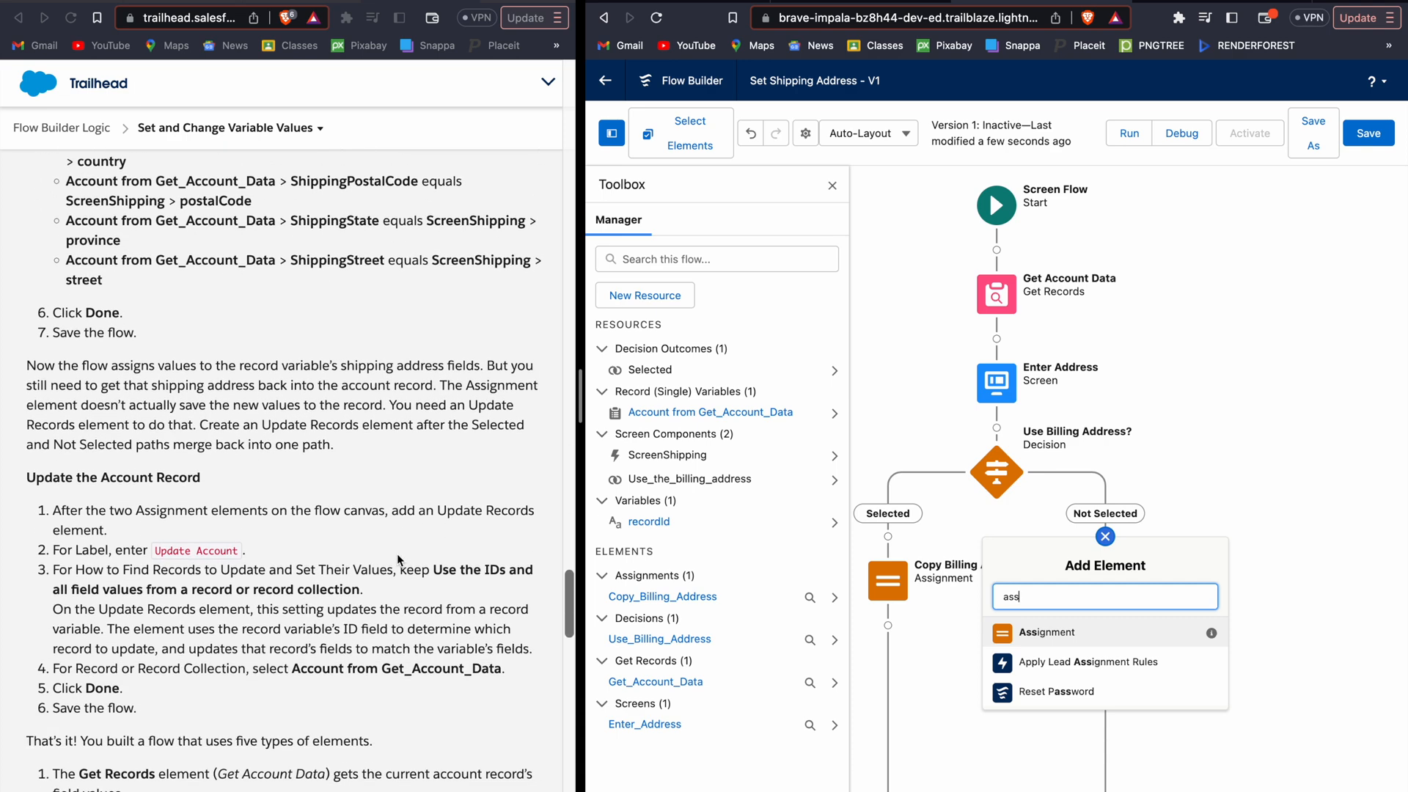
scroll(397, 553, up, 1)
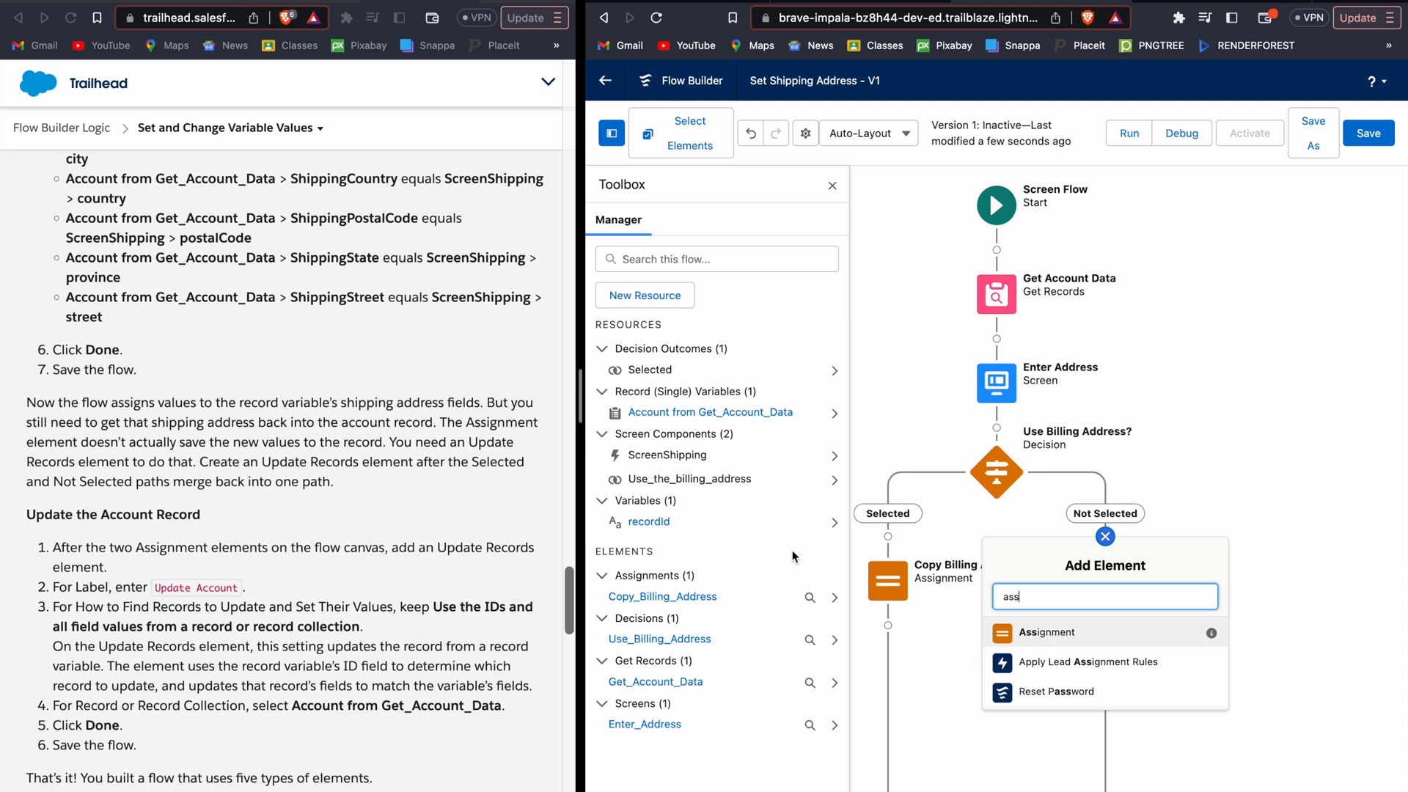
click(1105, 536)
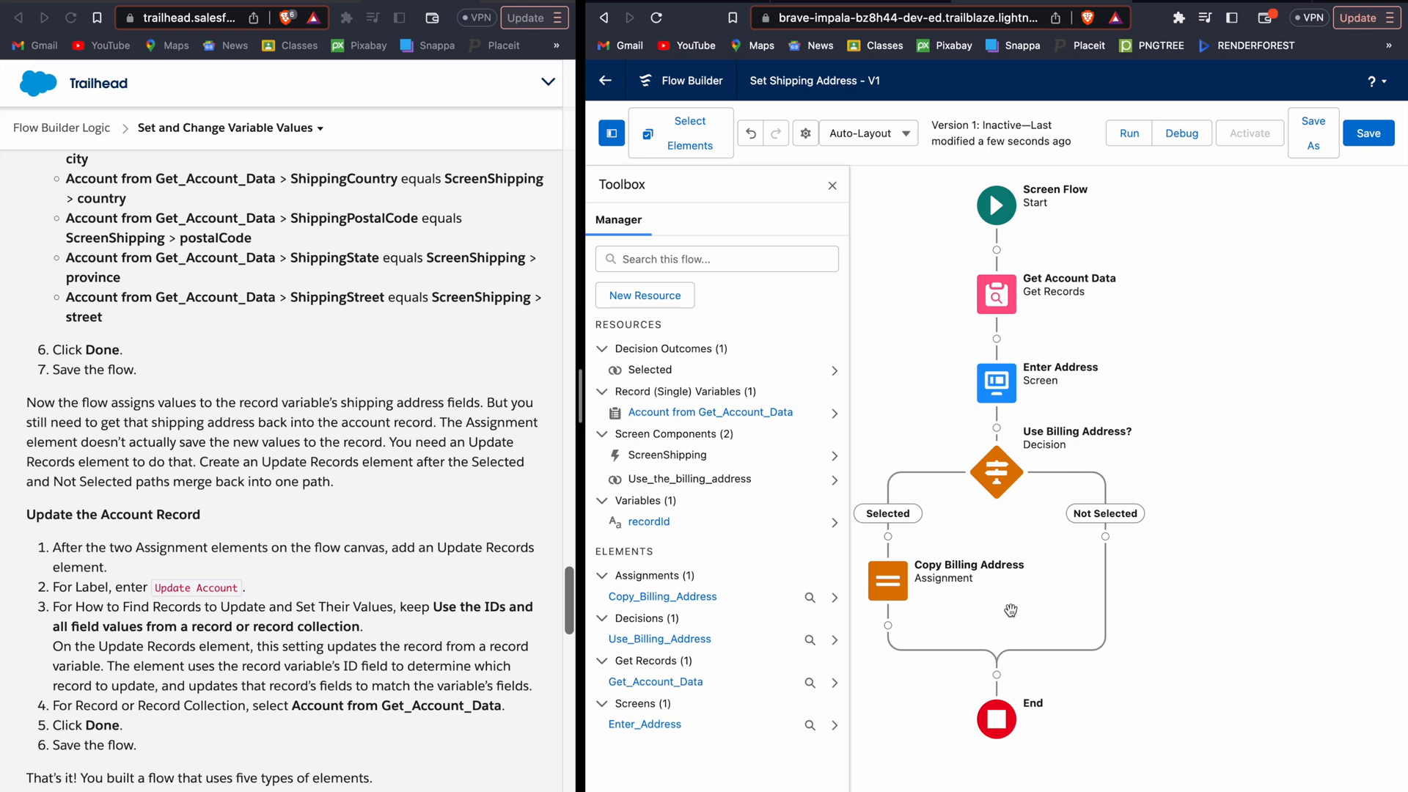
Add an Assignment element labelled Set Address from Screen to the Not Selected path of the decision
scroll(342, 522, down, 4)
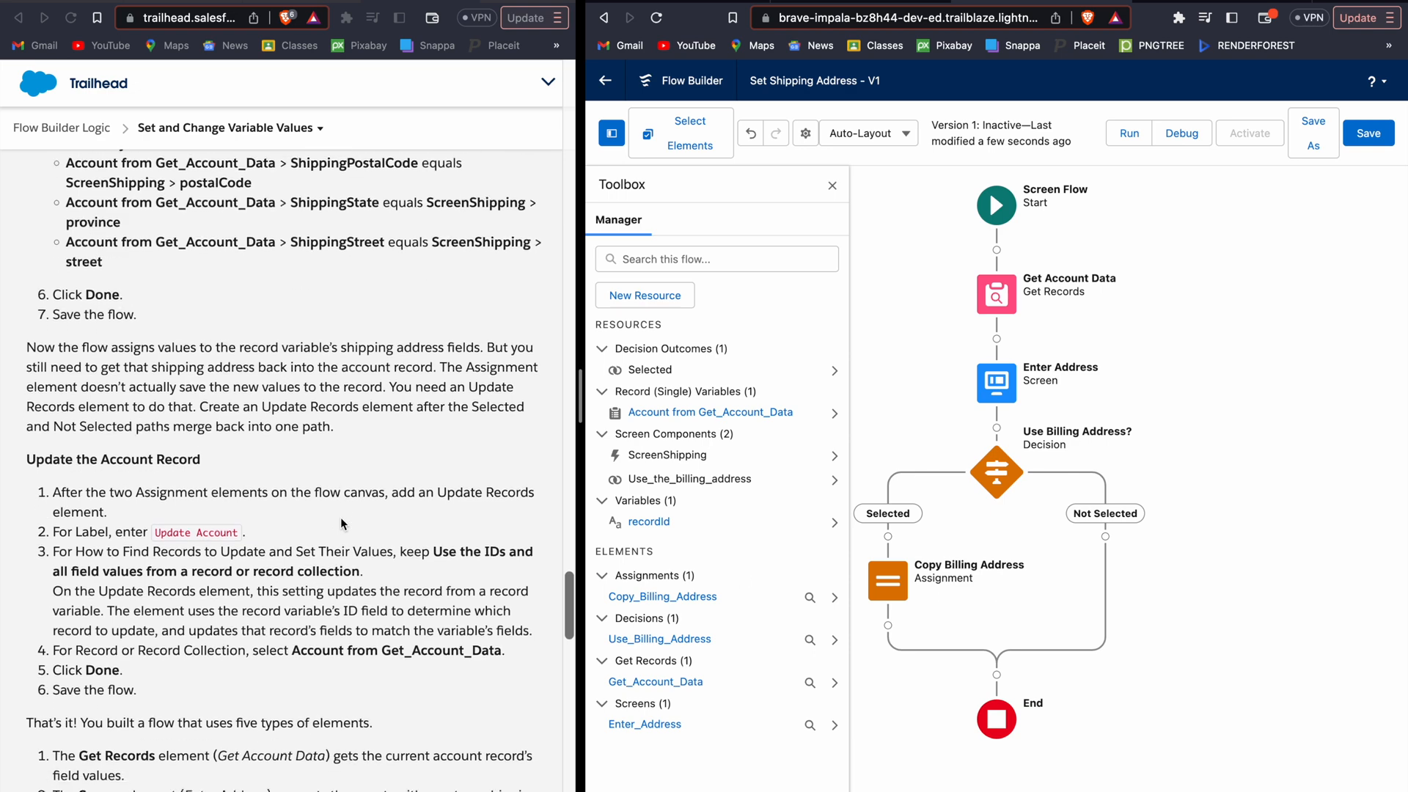
scroll(342, 522, down, 1)
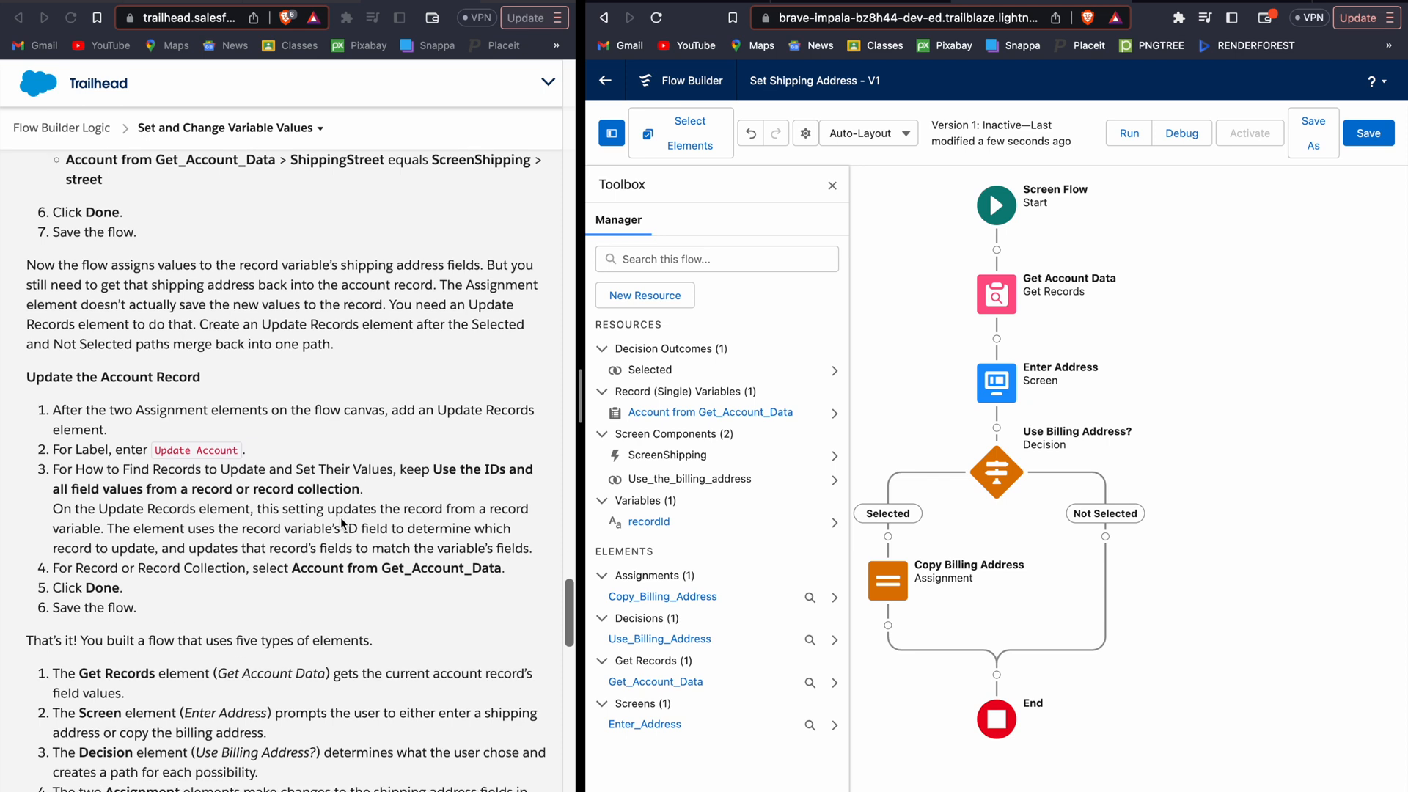
scroll(342, 523, down, 1)
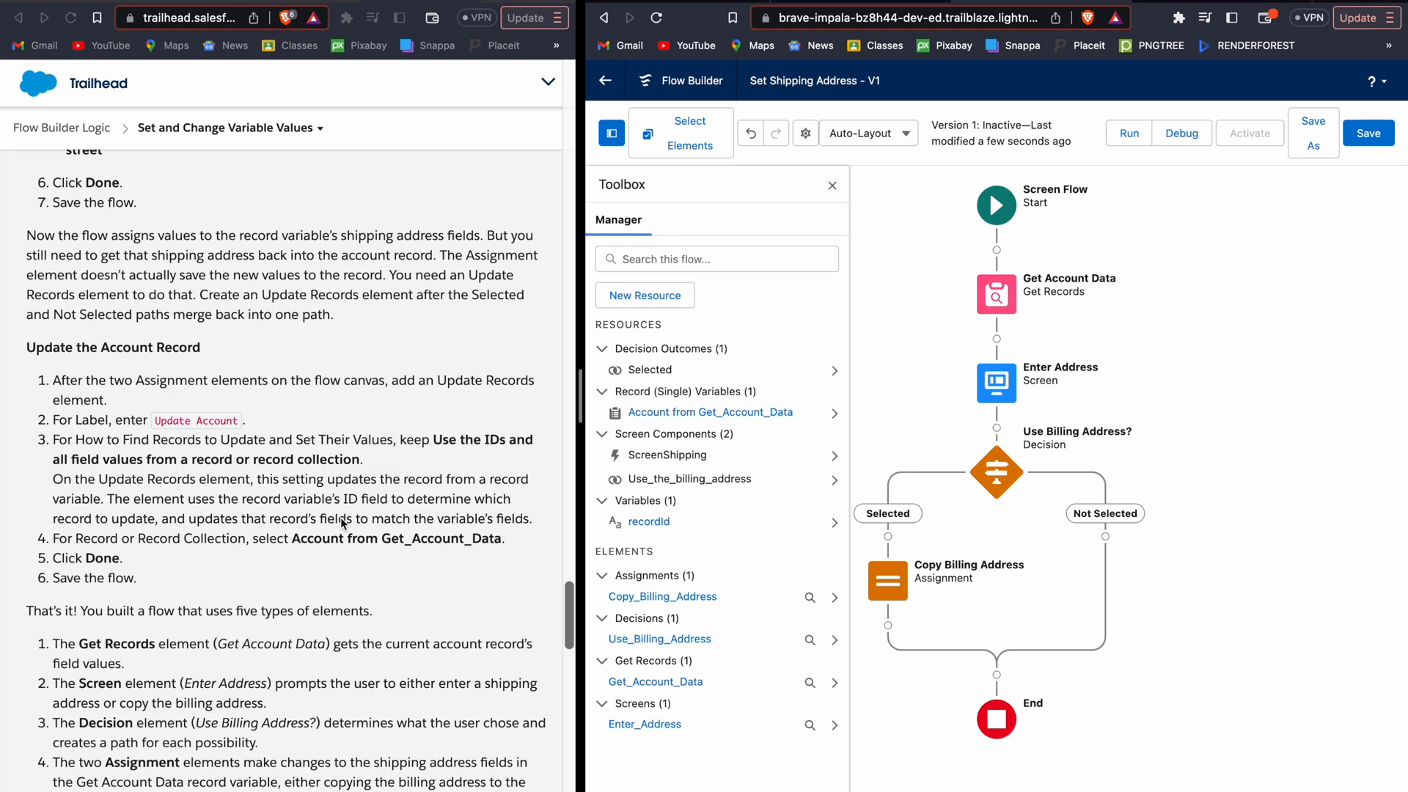
scroll(342, 522, up, 10)
scroll(342, 522, up, 3)
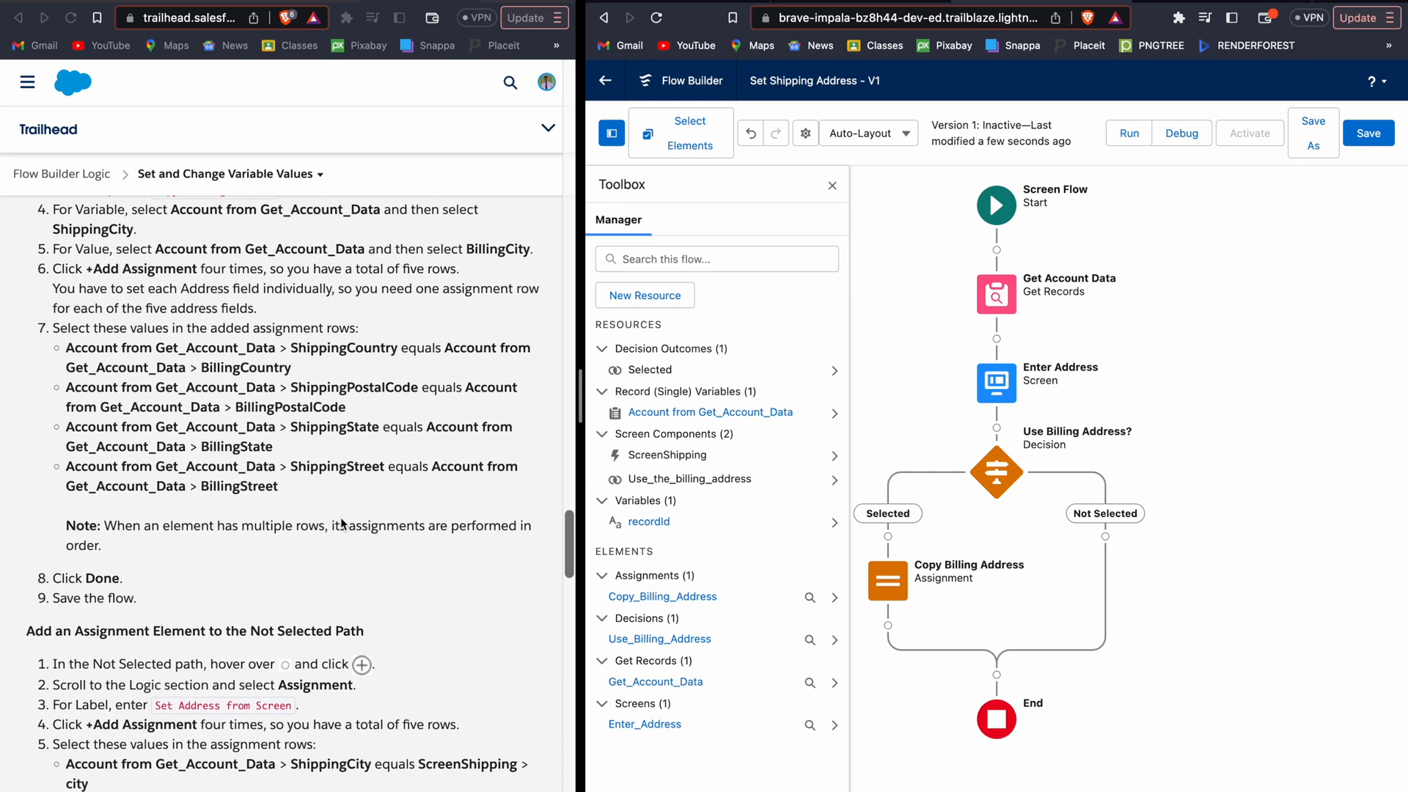
scroll(342, 522, down, 4)
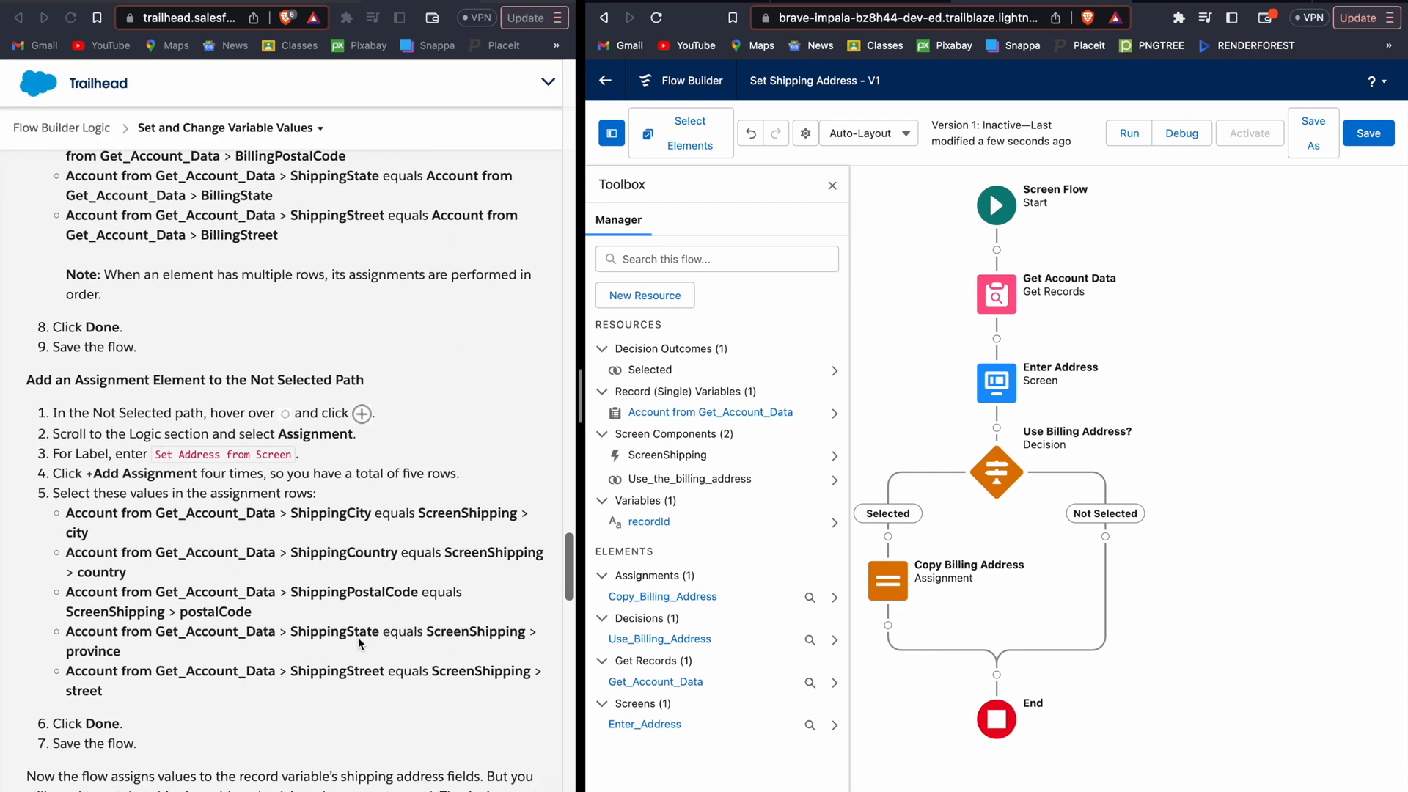
click(1105, 536)
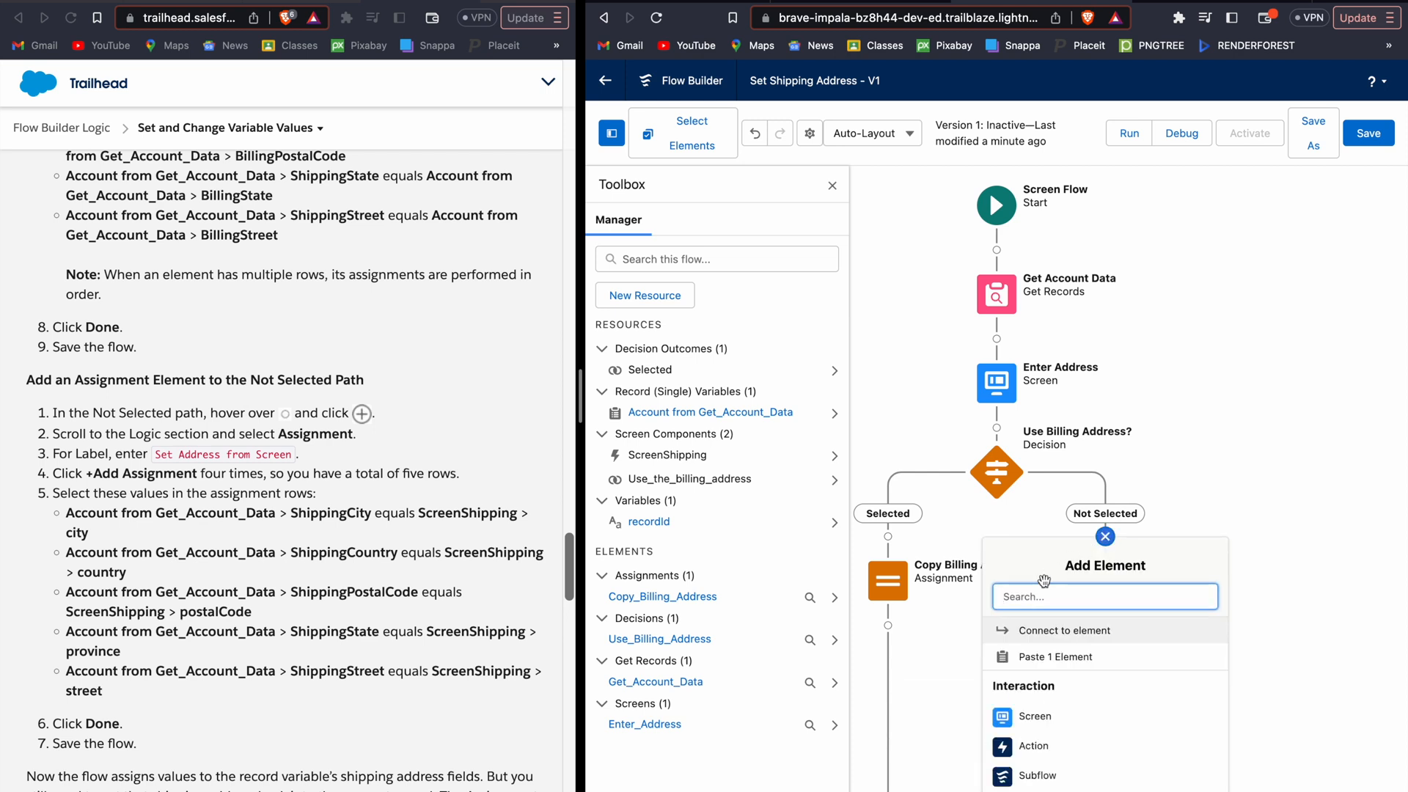
text(a)
key(BackSpace)
text(assig)
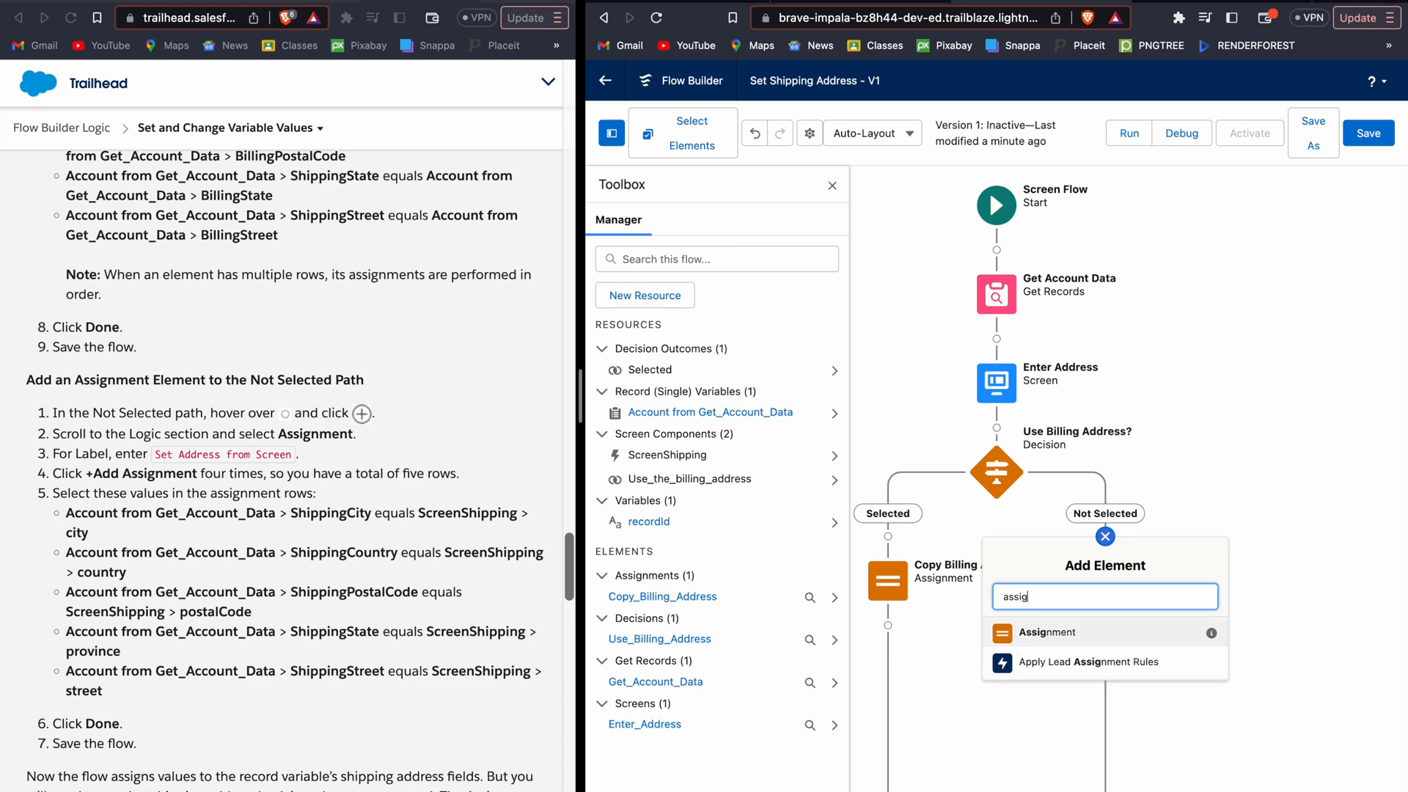
key(Return)
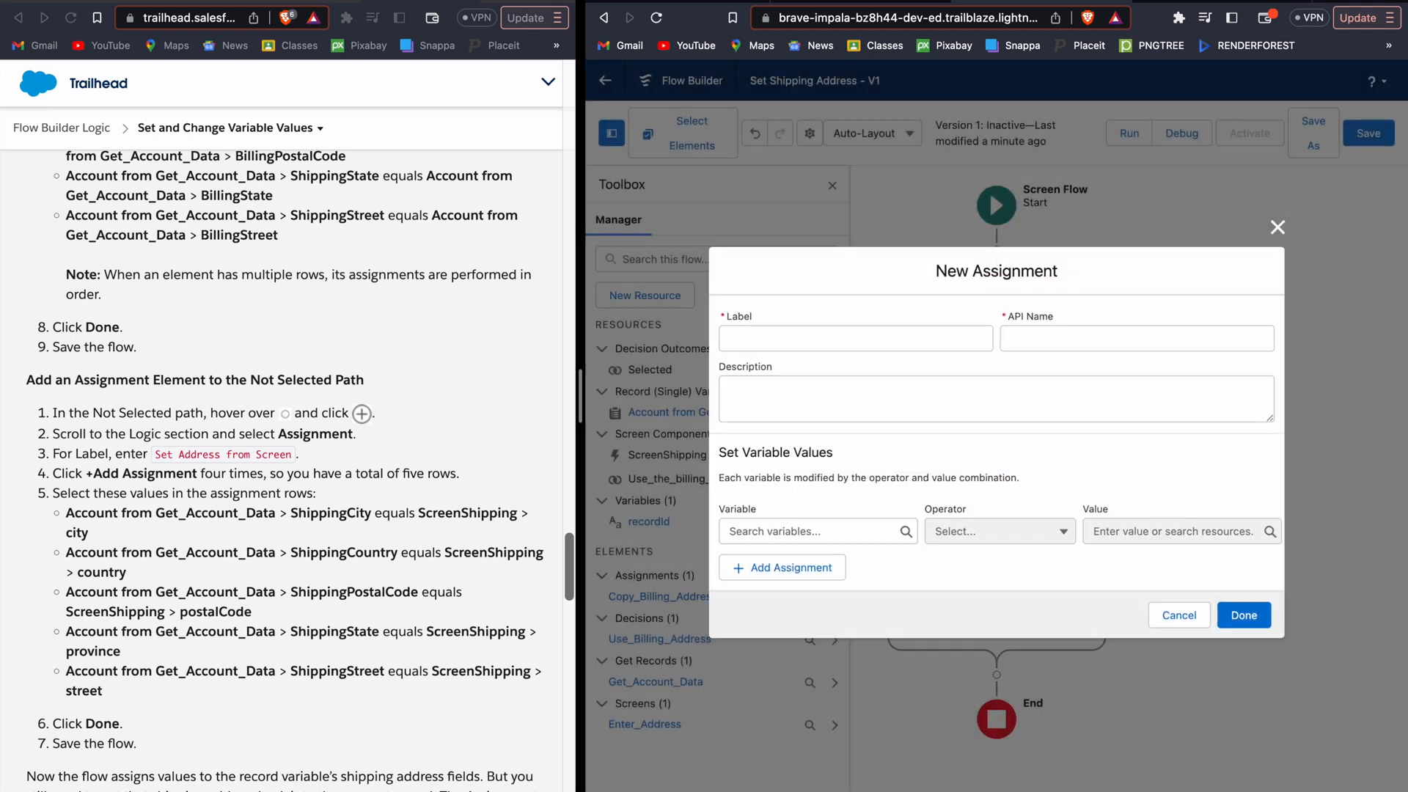
text(S)
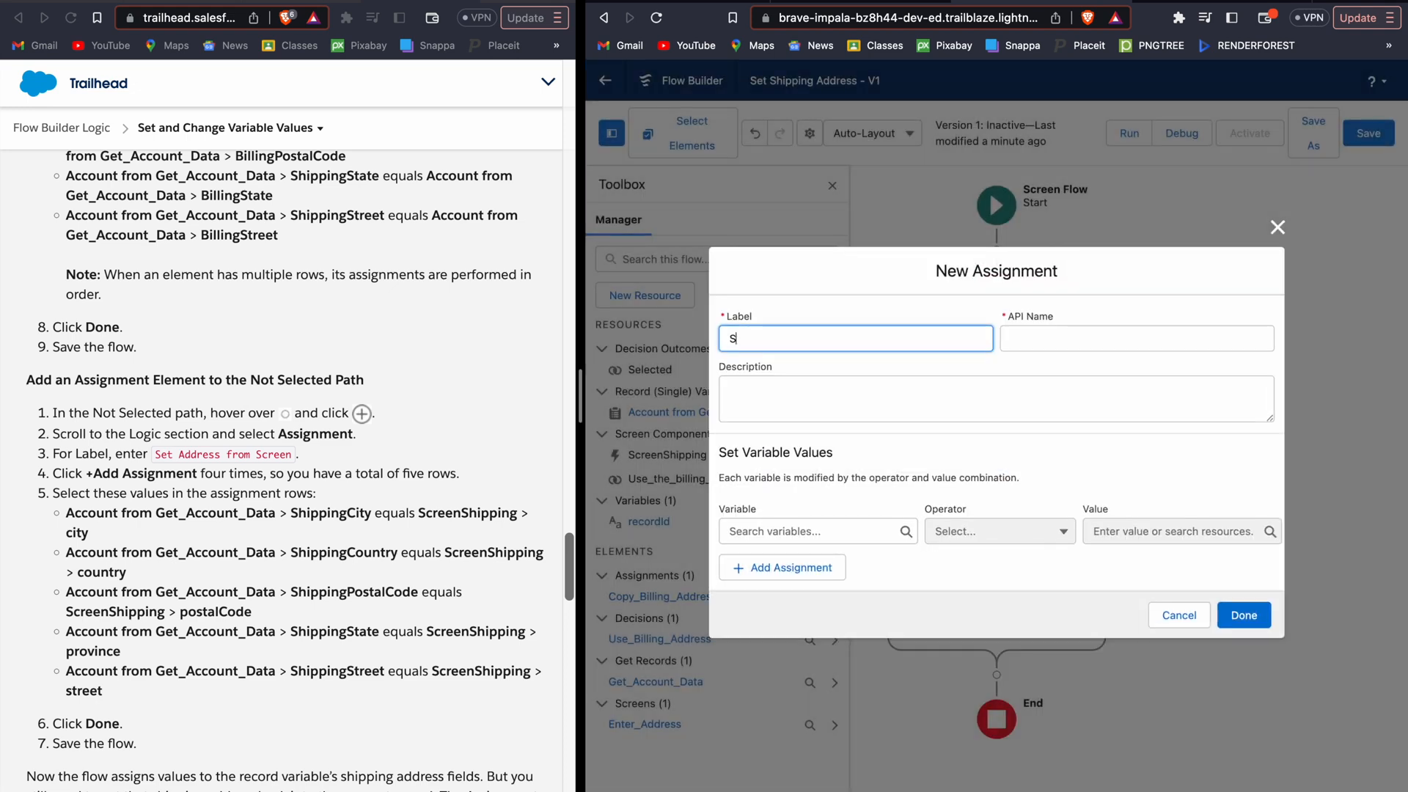
text(et Address from Screen)
click(1064, 443)
Add four more assignment rows to the Set Address from Screen element for a total of five
click(847, 529)
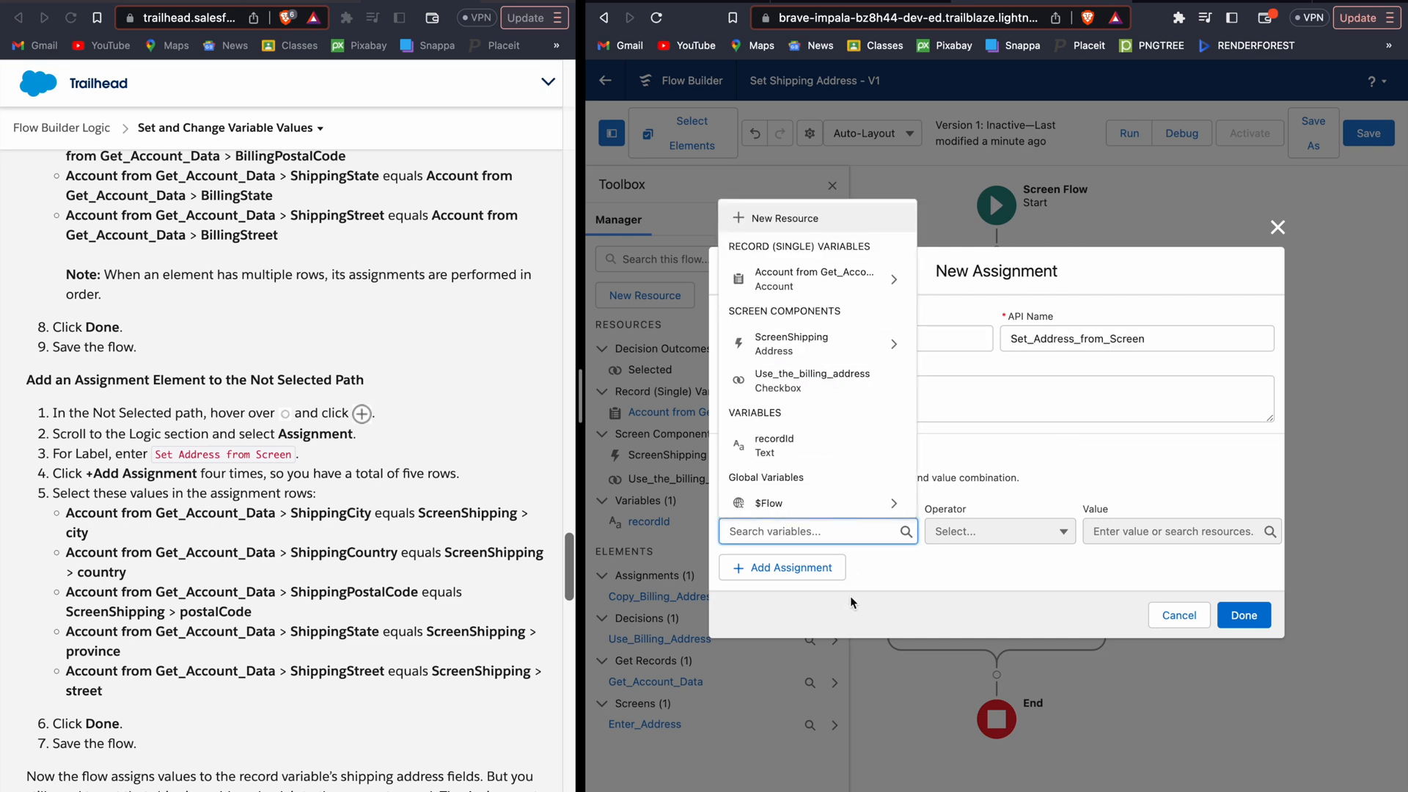
click(797, 585)
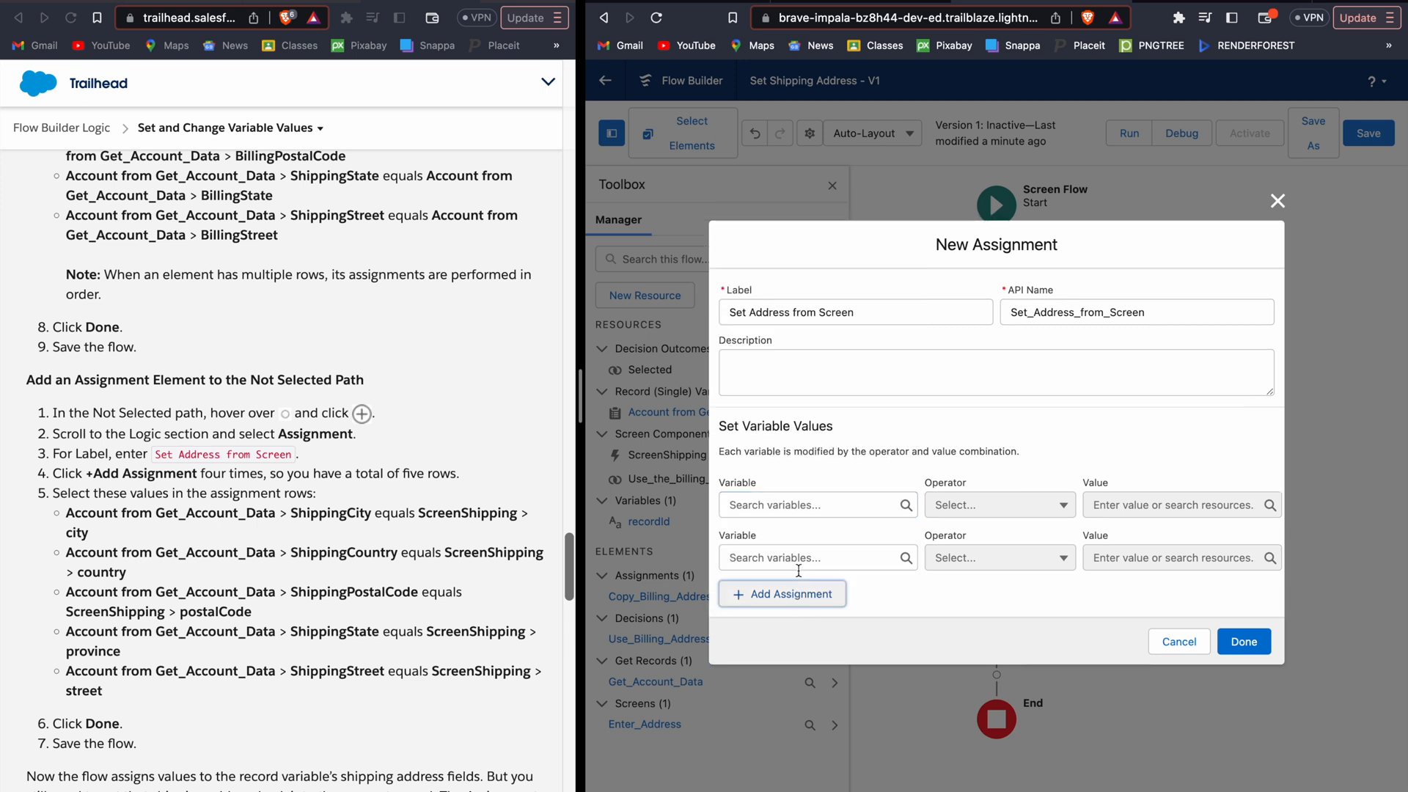
click(802, 595)
click(807, 623)
click(815, 653)
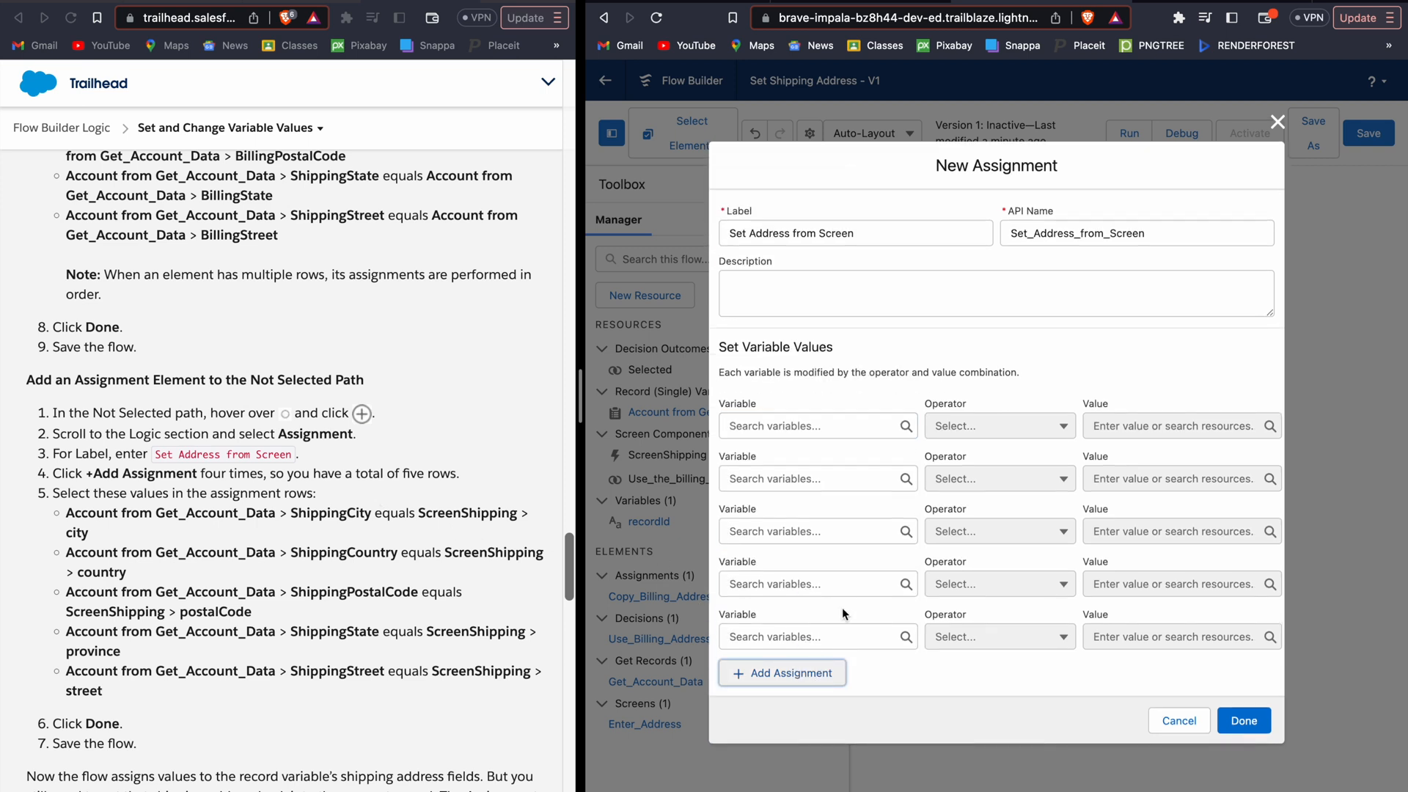
Set the first assignment row's variable to the ShippingCity field of Account from Get_Account_Data, with the Equals operator
click(799, 425)
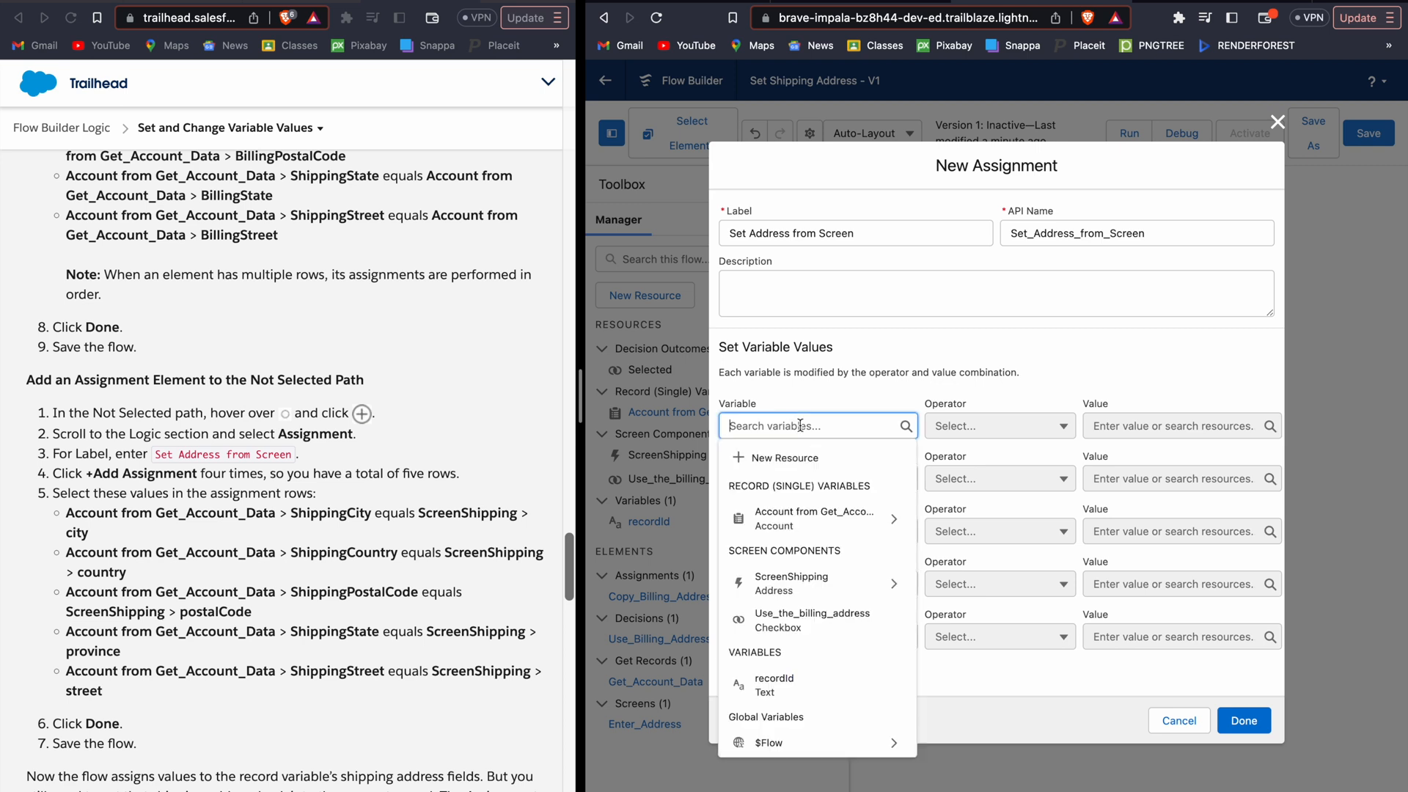
text(accou)
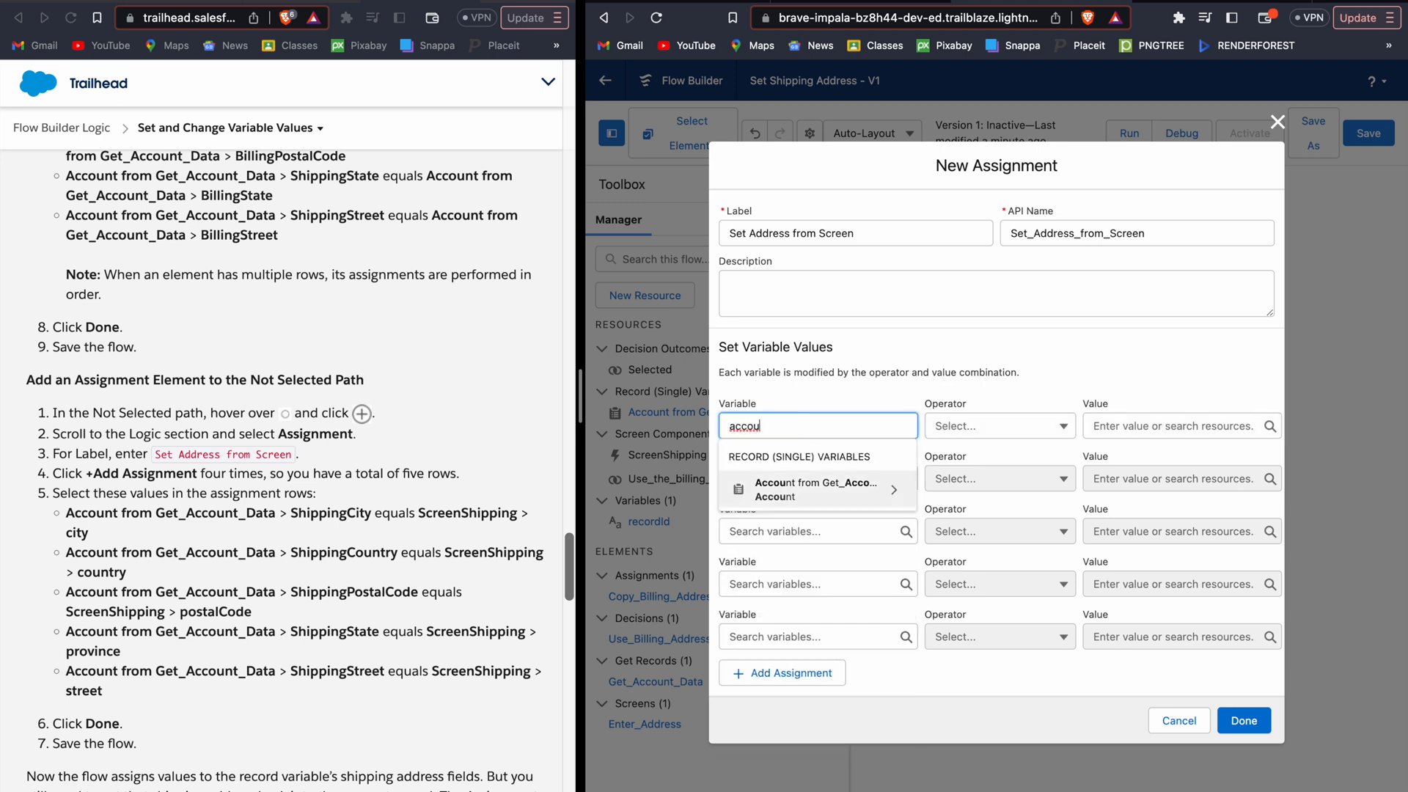
click(811, 489)
text(Shippin)
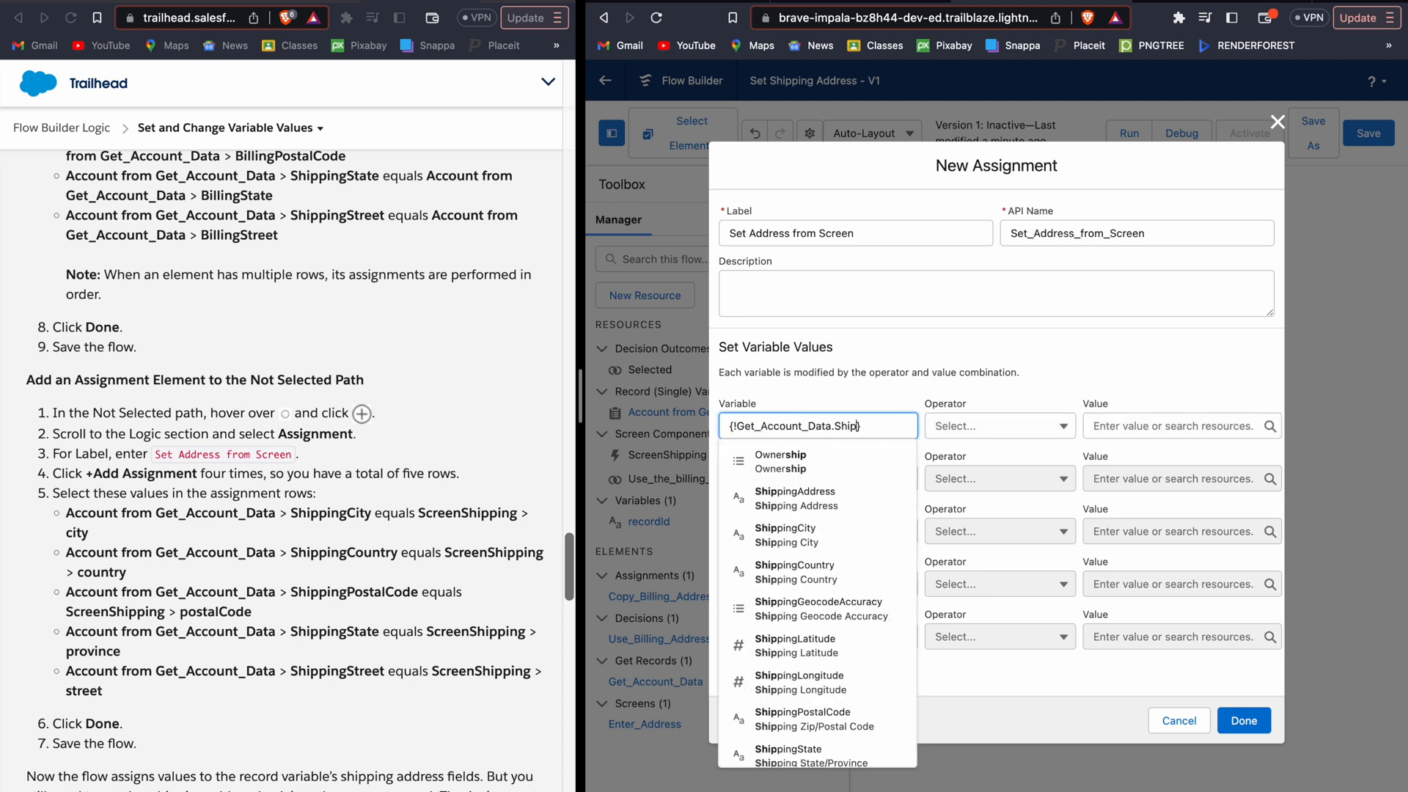
key(Down)
key(Down)
key(Return)
key(Tab)
key(Tab)
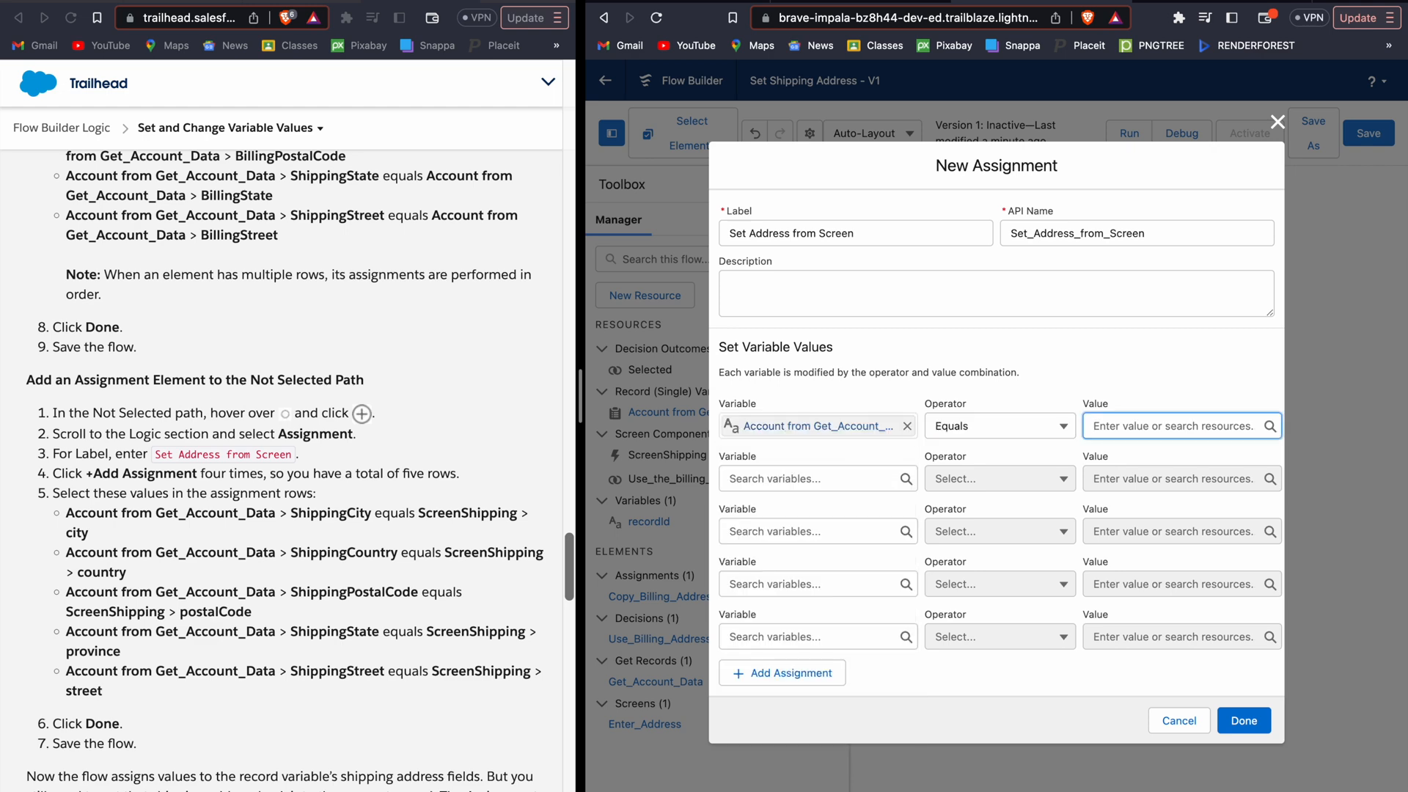
text(get)
key(Down)
key(Return)
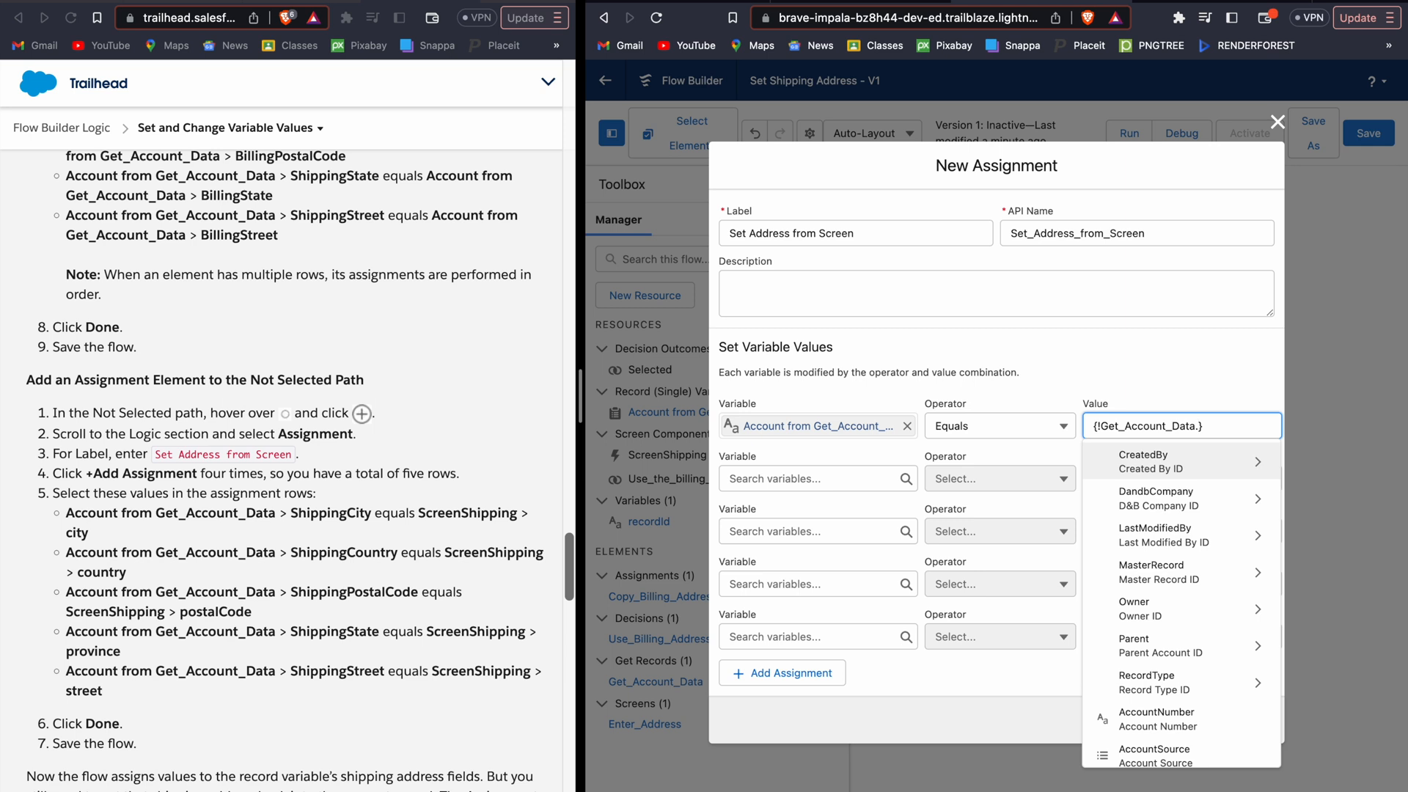
text(scr)
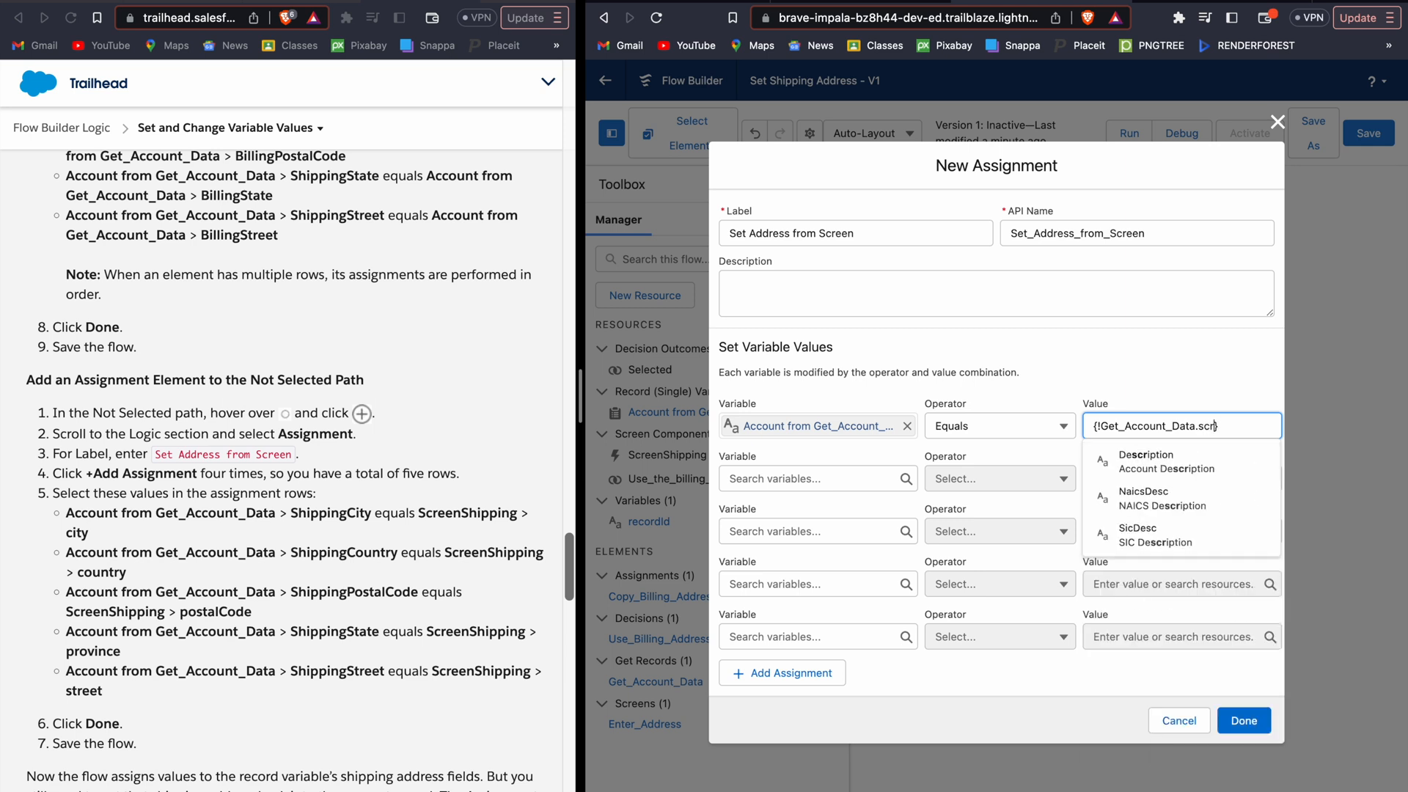
text(ee)
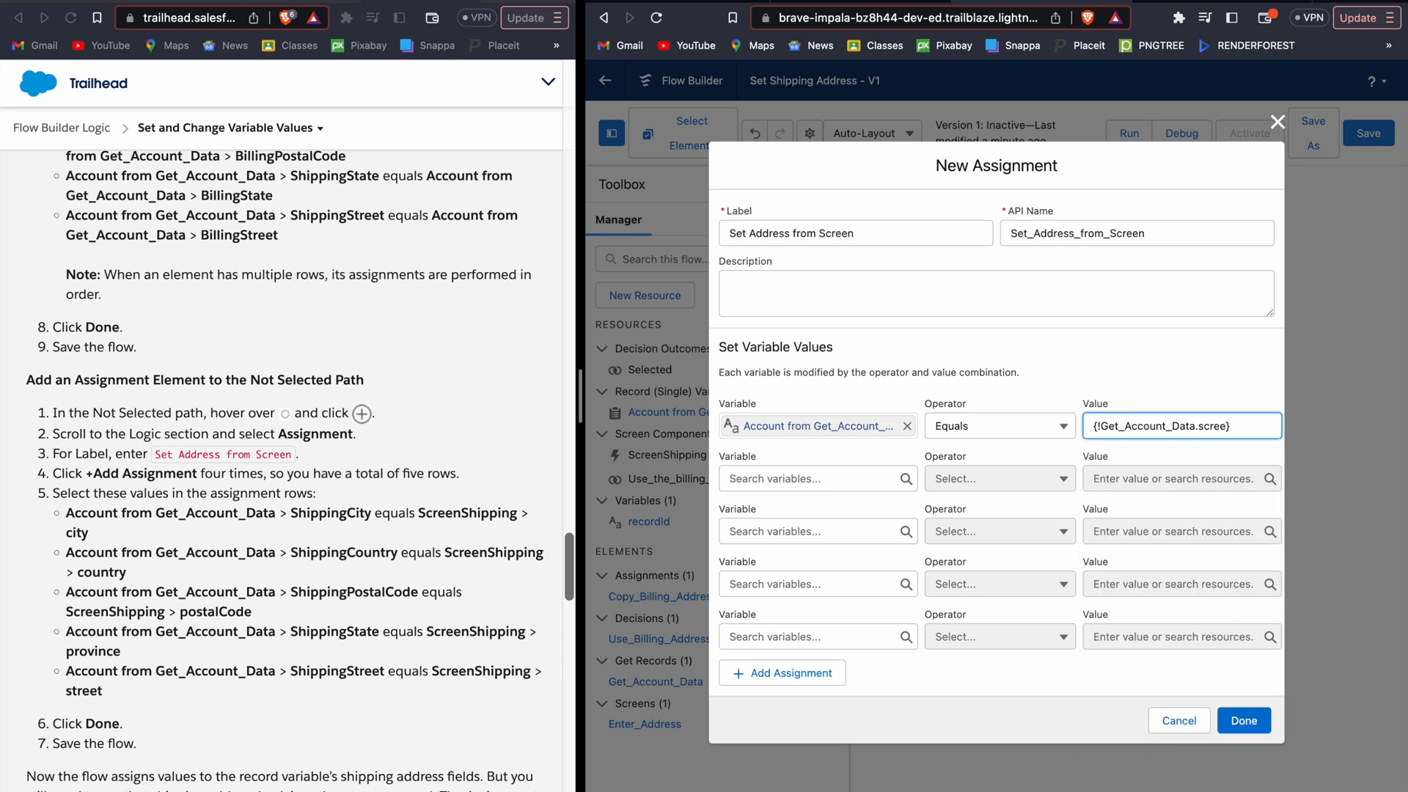
key(ctrl+a)
key(BackSpace)
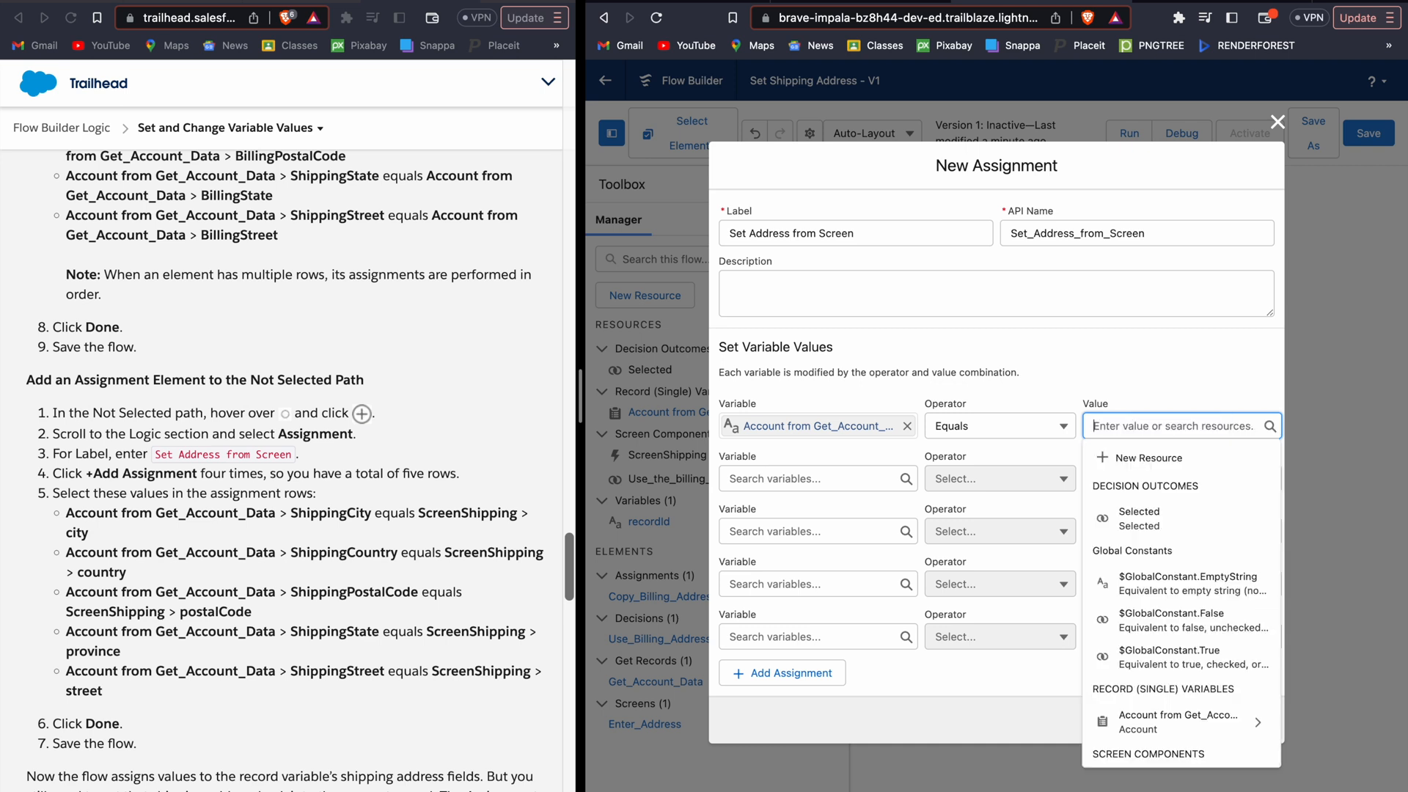
Set the first assignment row's value to the city field of ScreenShipping
text(scre)
key(Down)
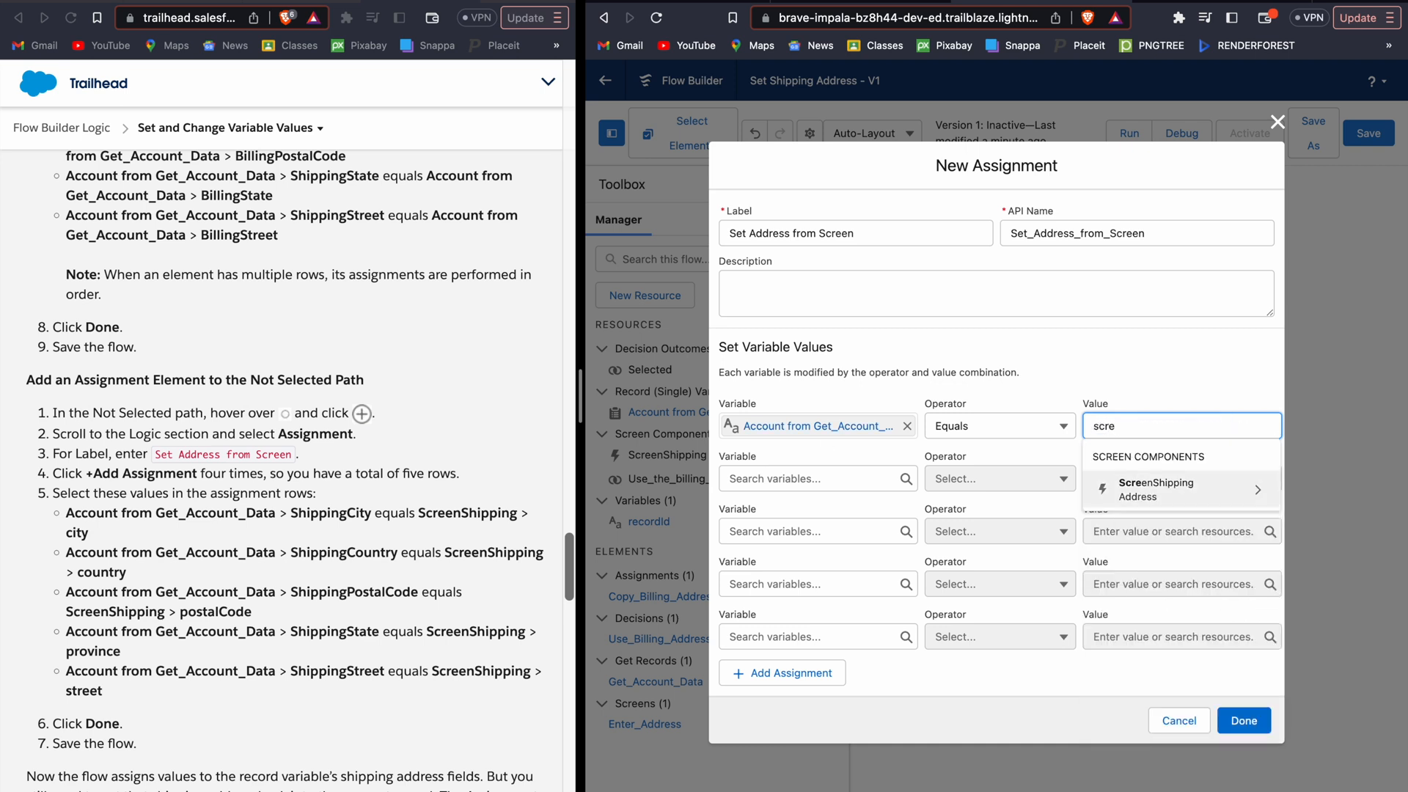
key(Return)
text(city)
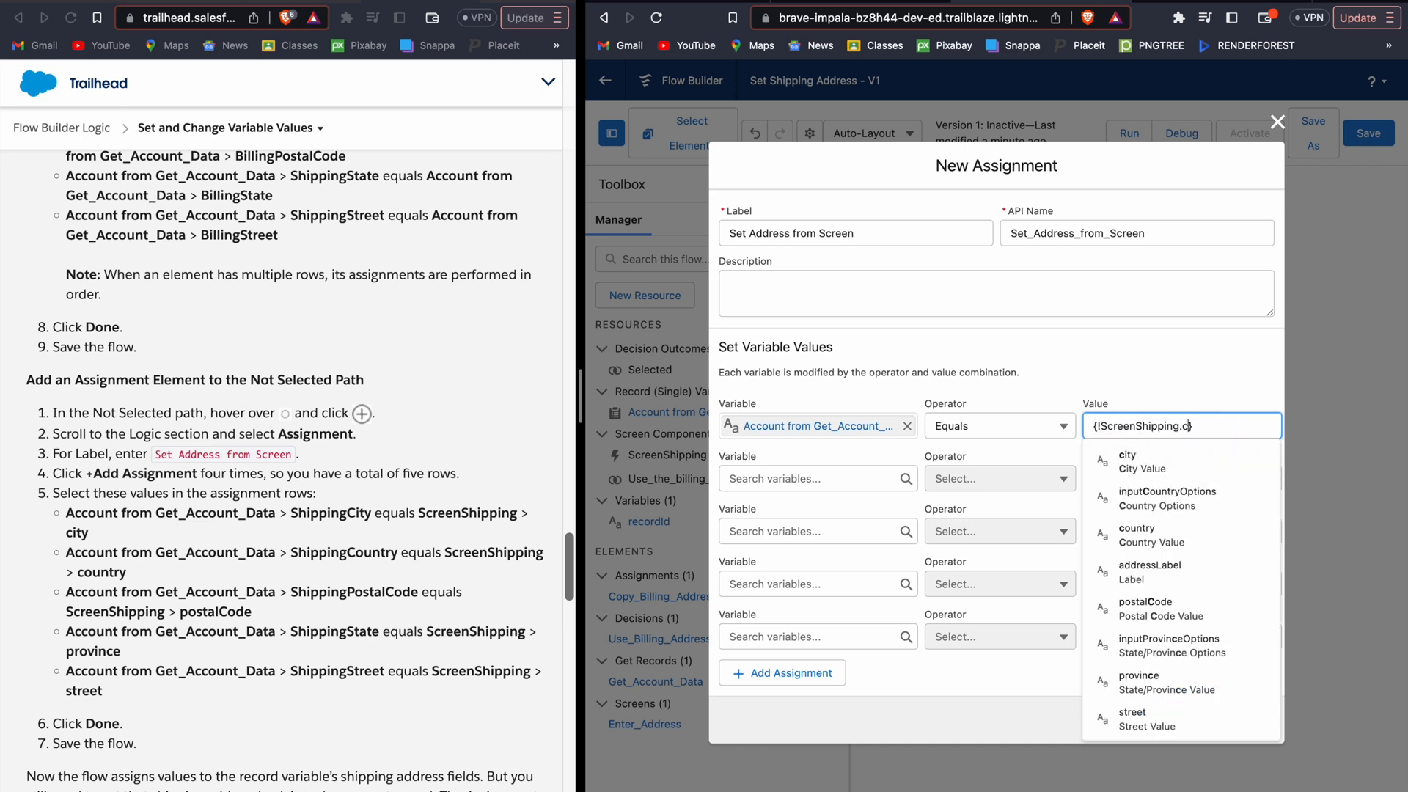
key(Return)
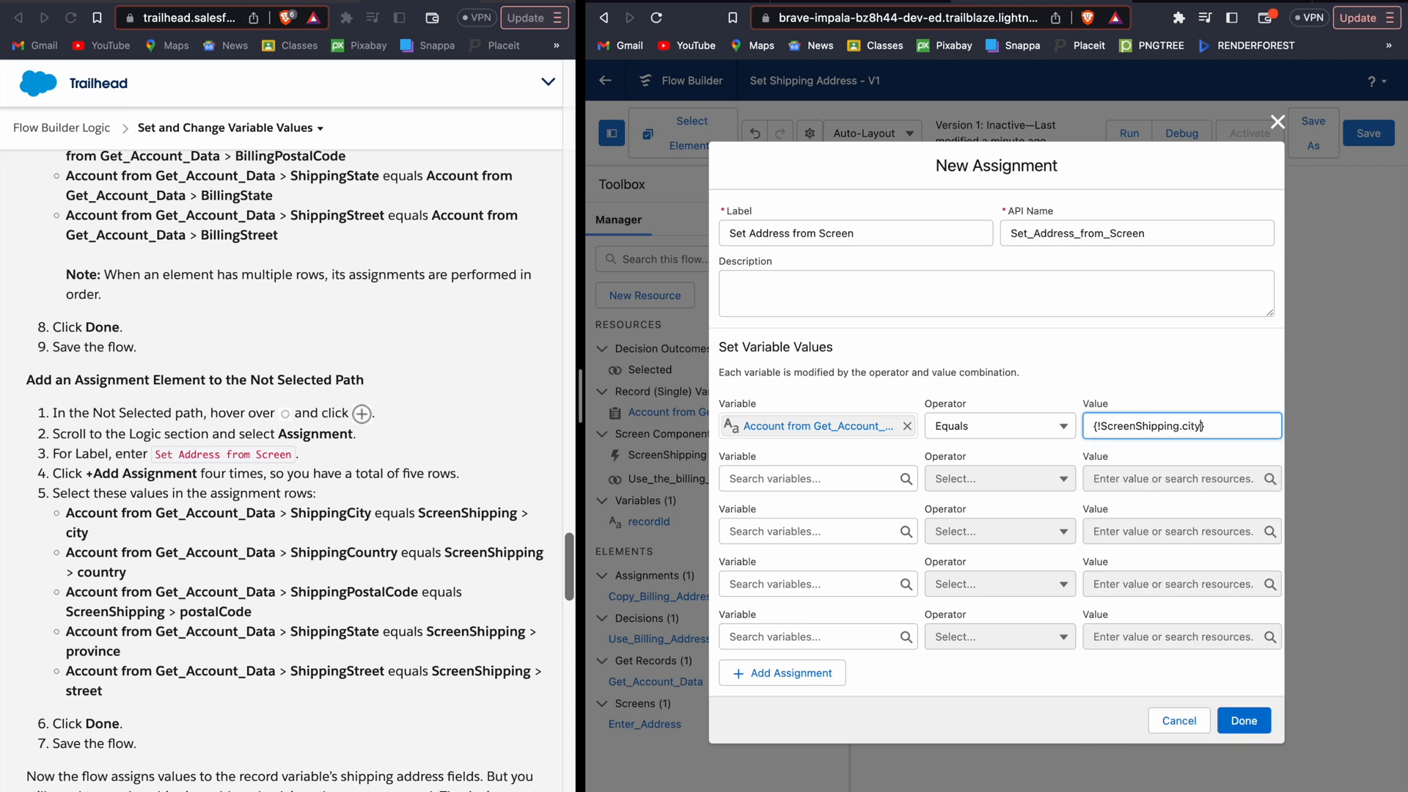
Set the second assignment row's variable to the ShippingCountry field of Account from Get_Account_Data, with the Equals operator
click(771, 476)
text(accou)
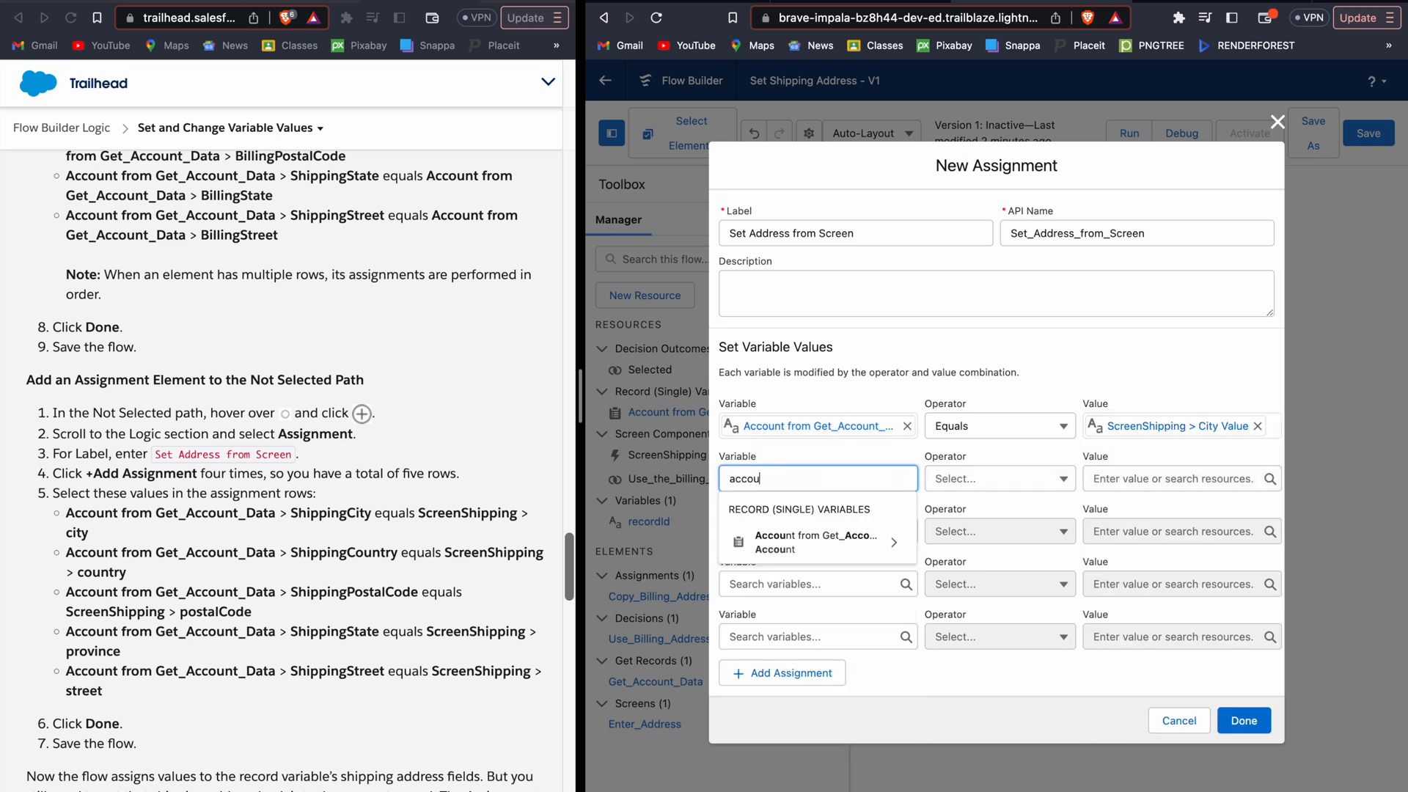
key(Down)
key(Return)
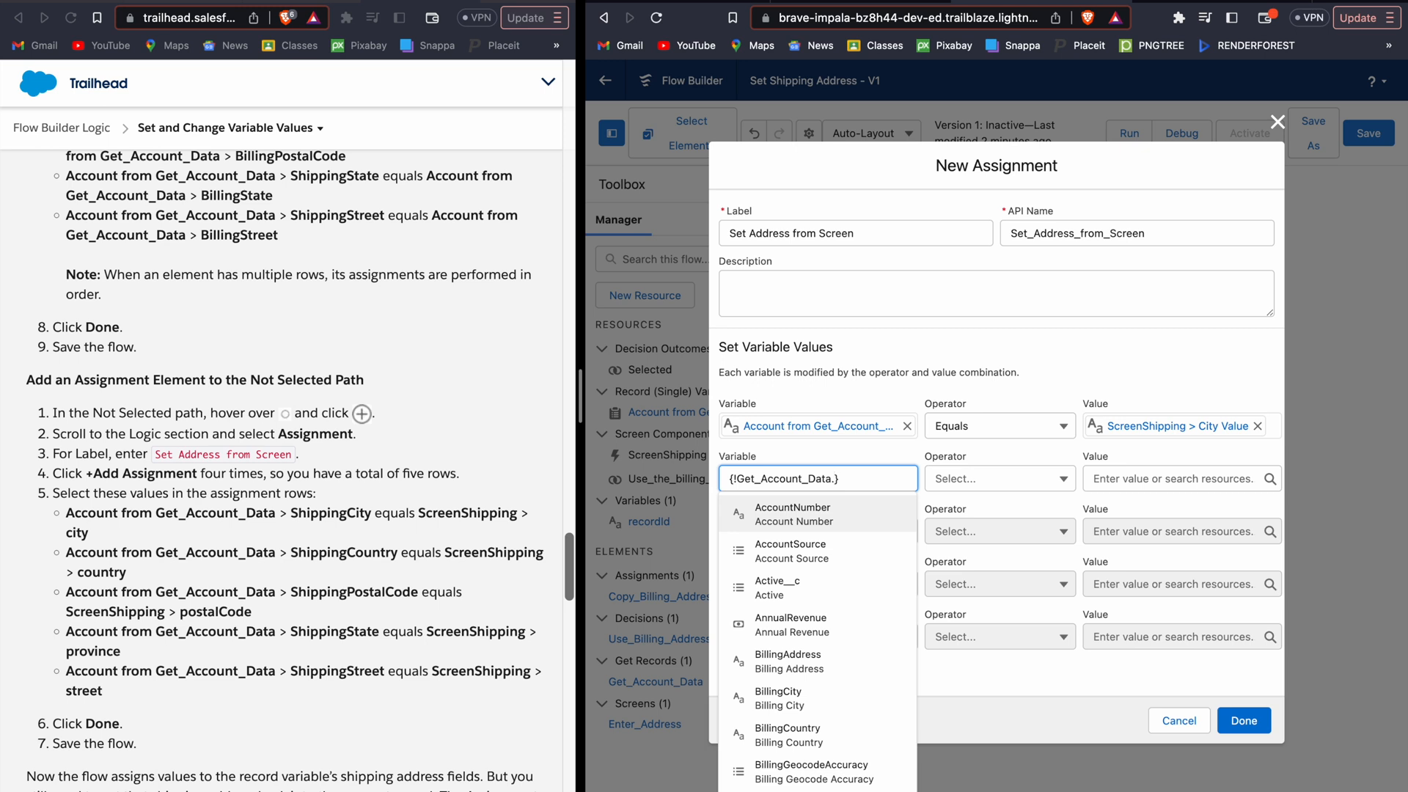
text(shi)
key(Down)
key(Down)
key(Down)
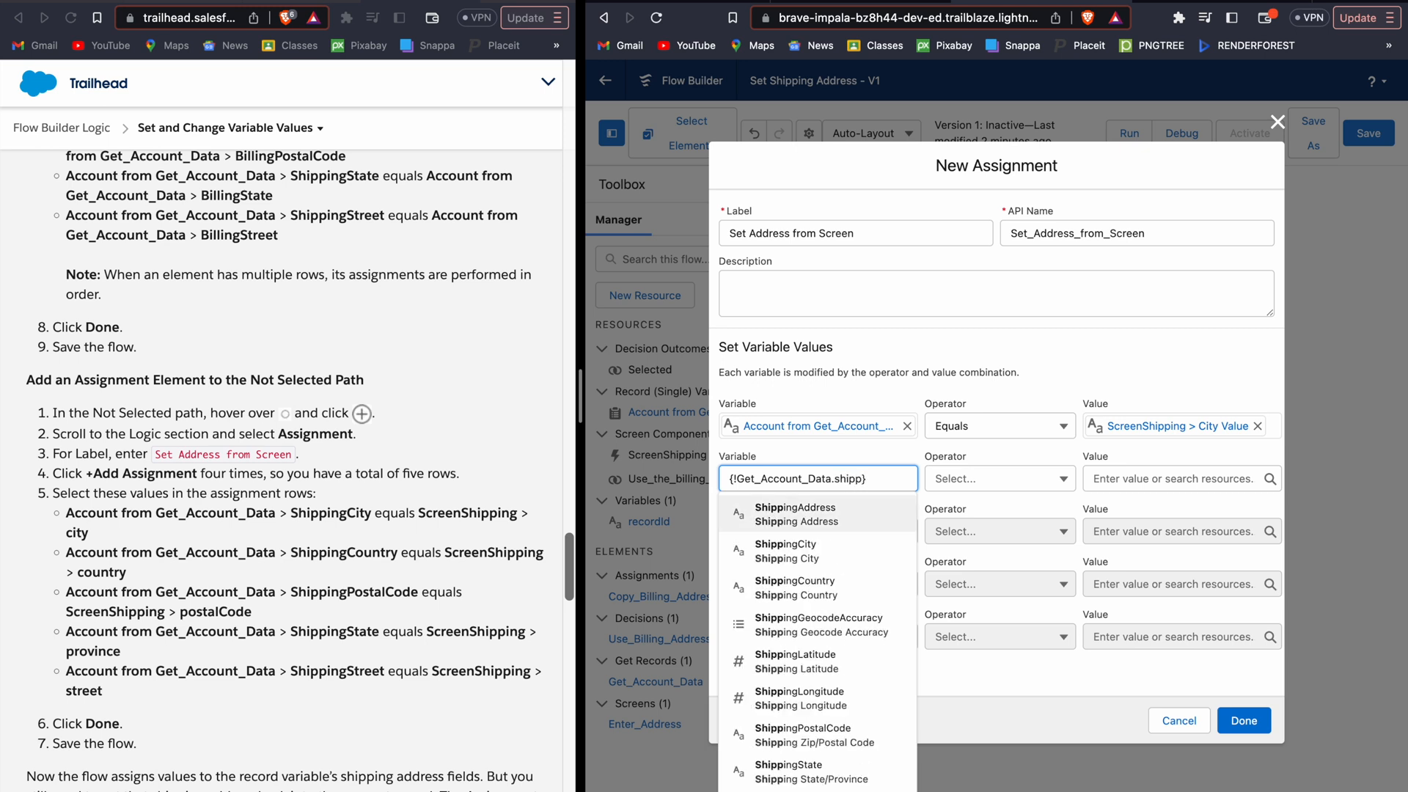
key(Return)
key(Tab)
Set the second assignment row's value to the country field of ScreenShipping
key(Tab)
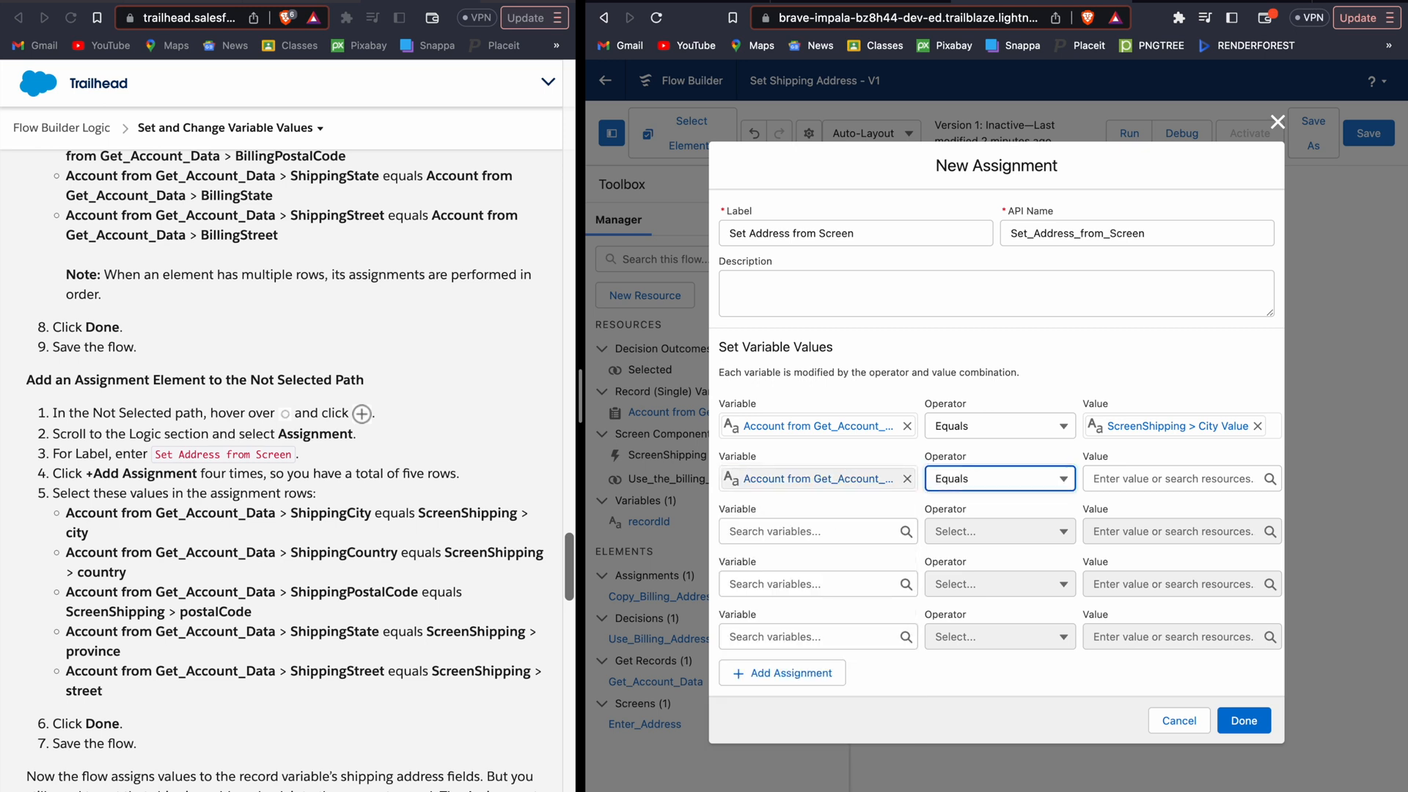
text(scr)
key(Down)
key(Return)
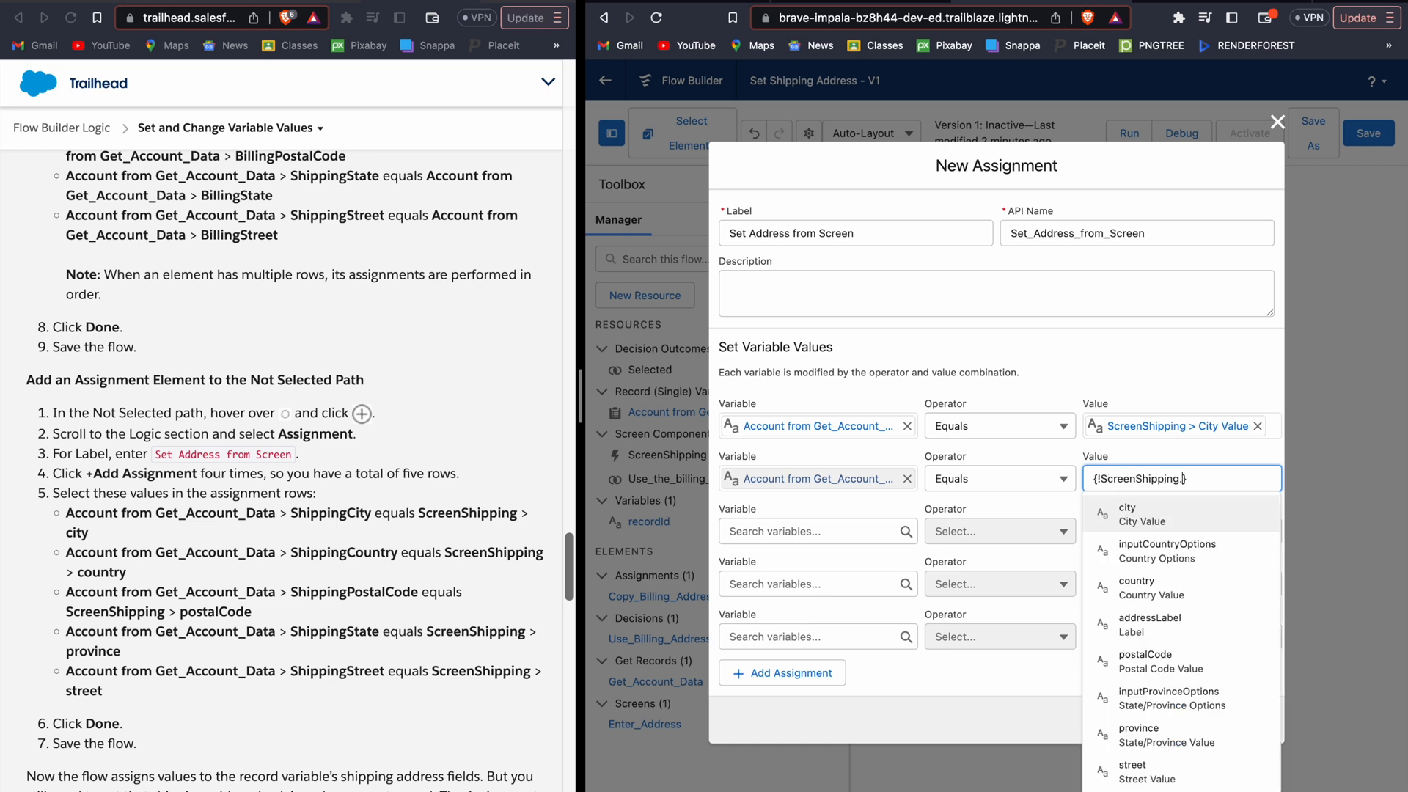
text(cou)
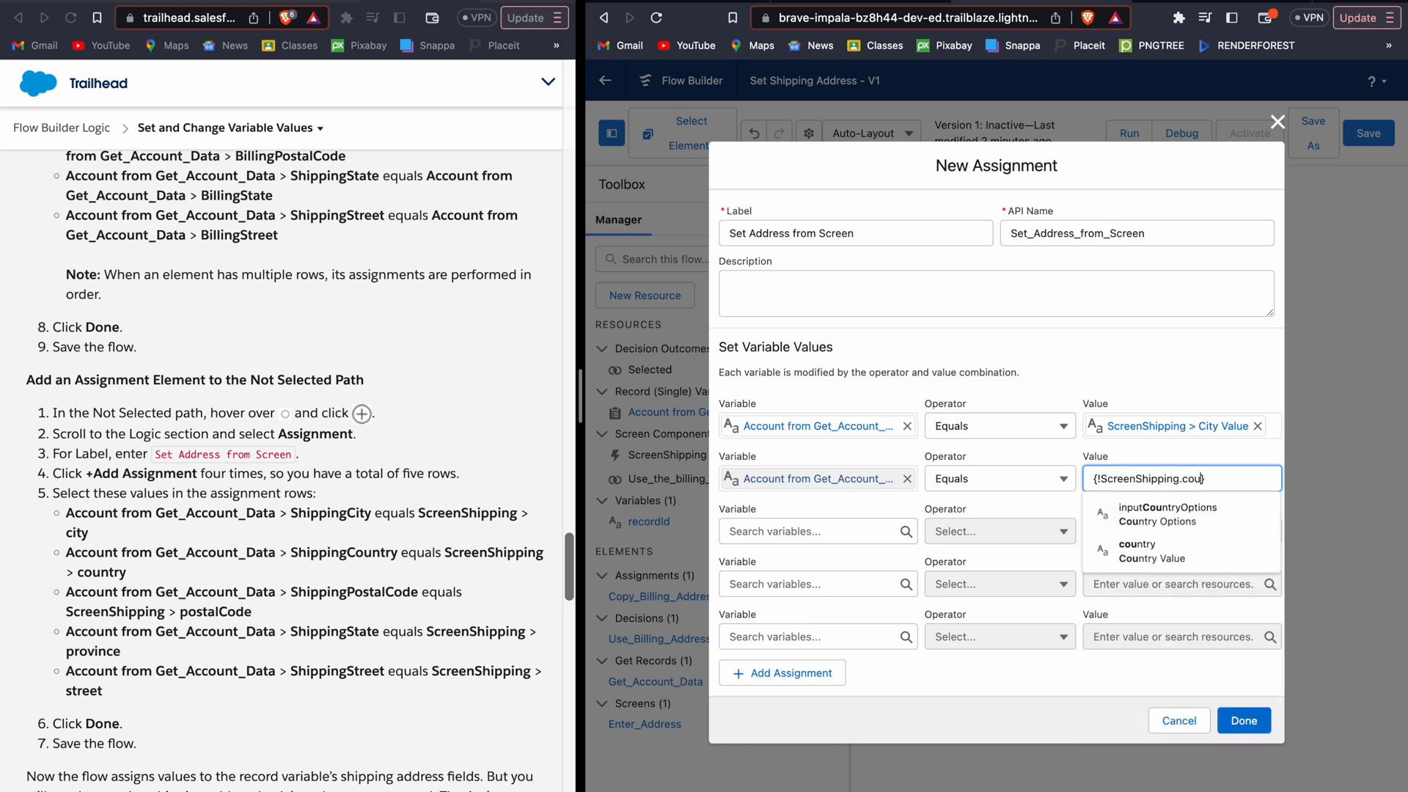
key(Down)
key(Down)
key(Return)
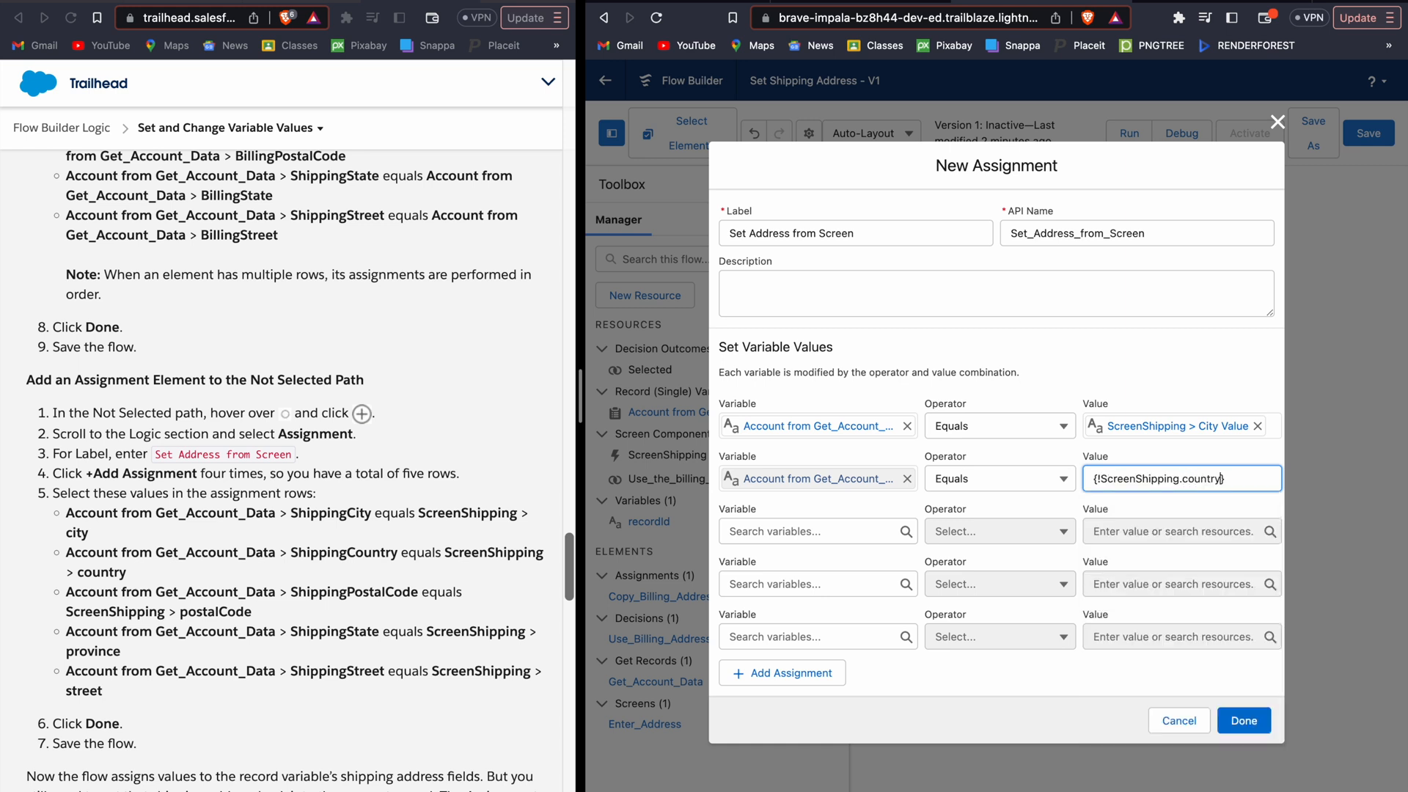
Set the third assignment row's variable to the Account from Get_Account_Data record, with the Equals operator
click(731, 530)
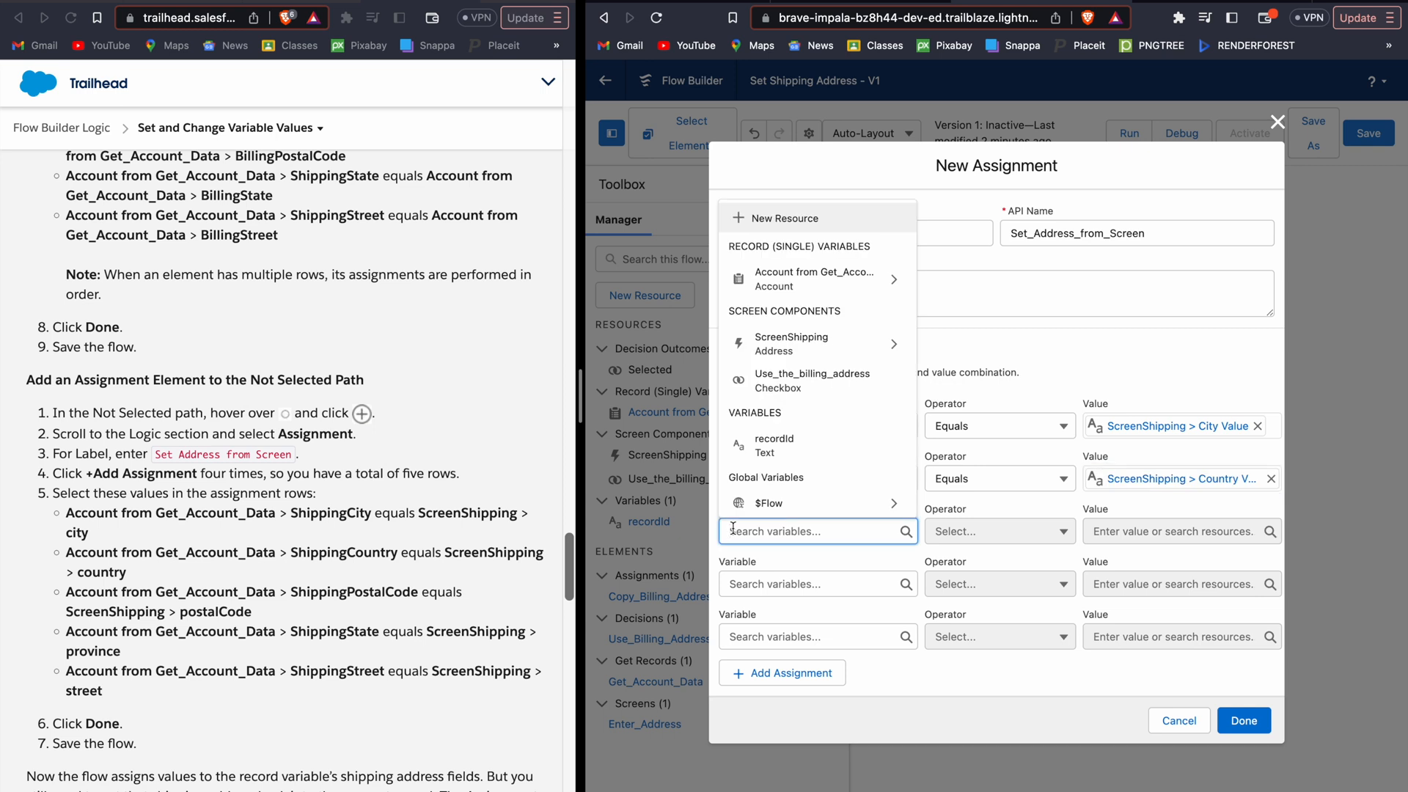
text(acc)
key(Down)
key(Return)
key(Tab)
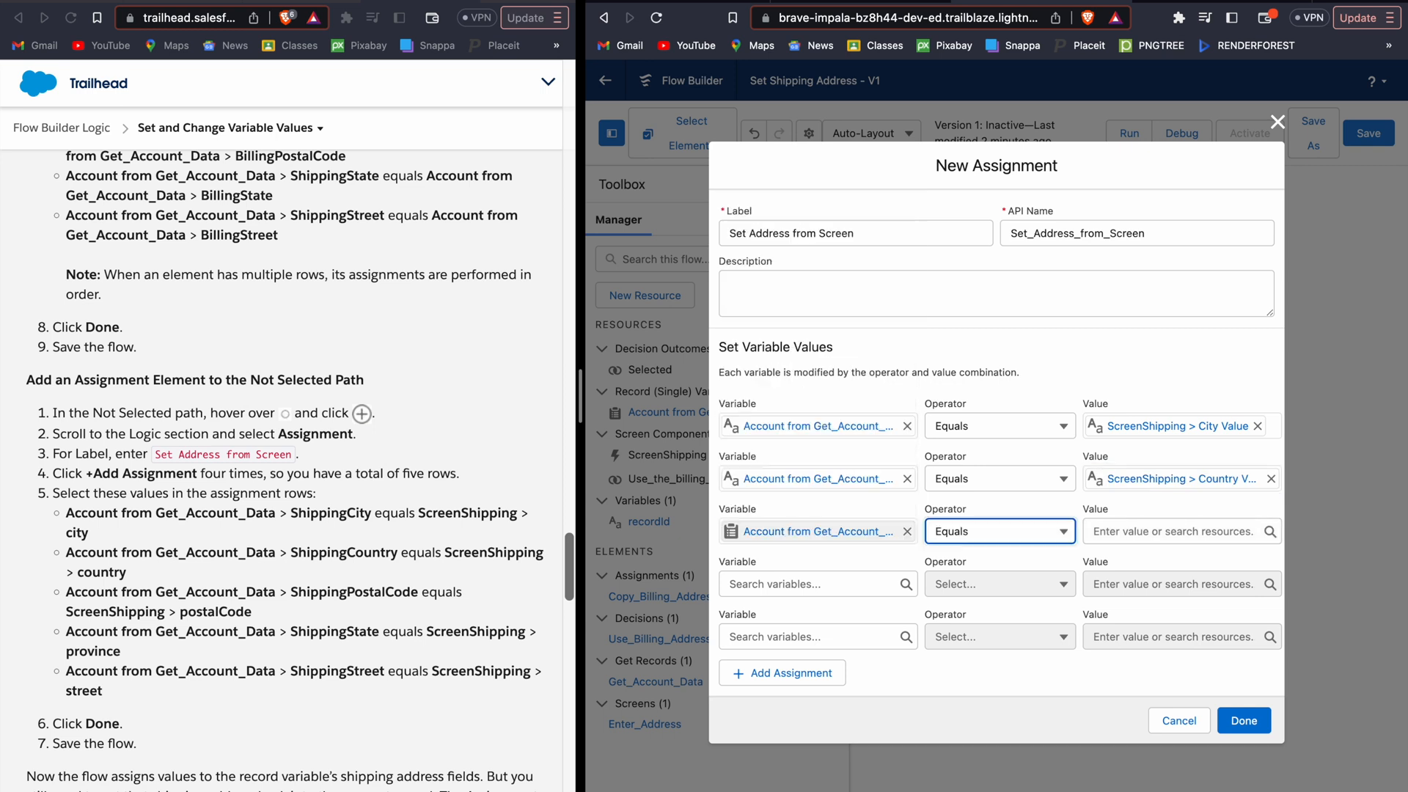
Try to set the third assignment row's value to the postalCode field of ScreenShipping
key(Tab)
text(sc)
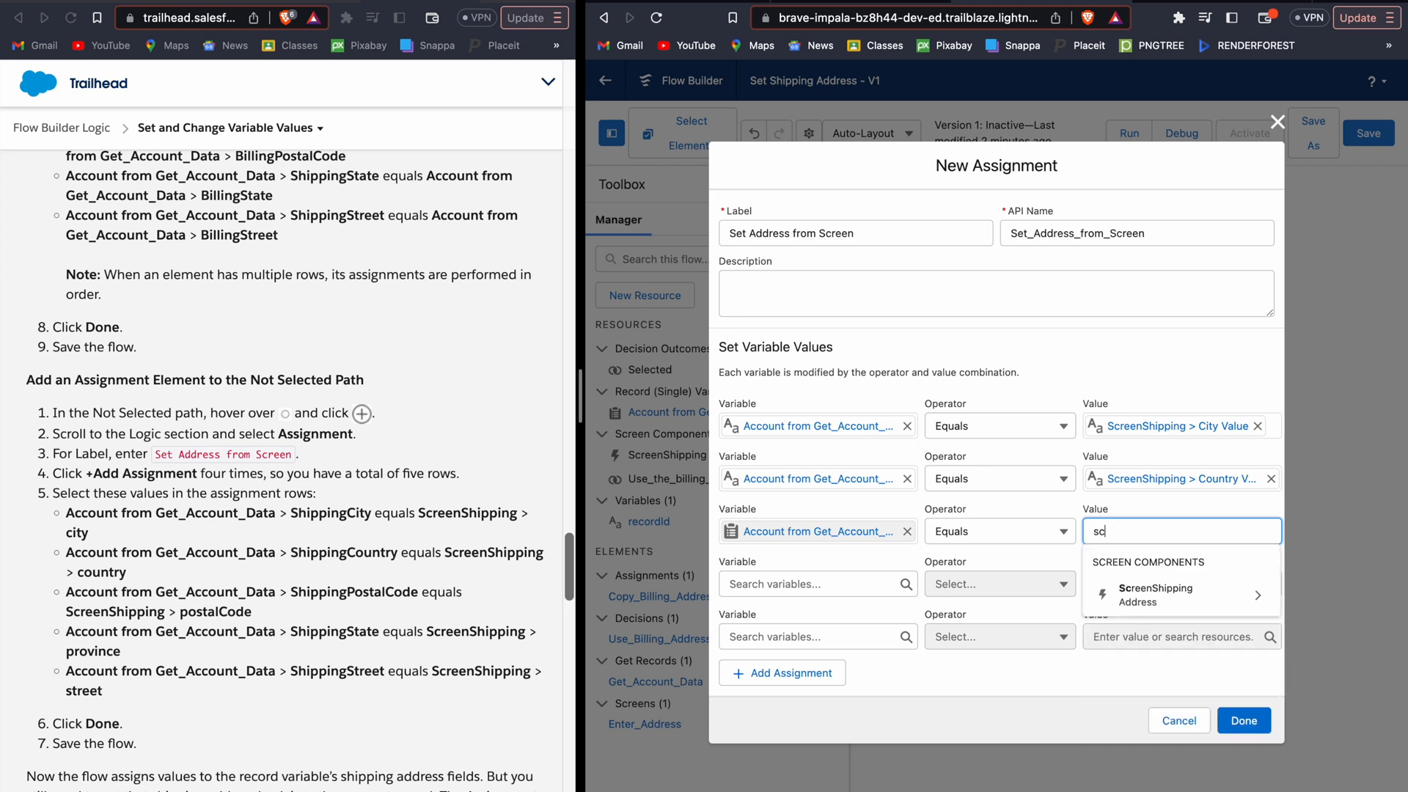
key(Down)
key(Return)
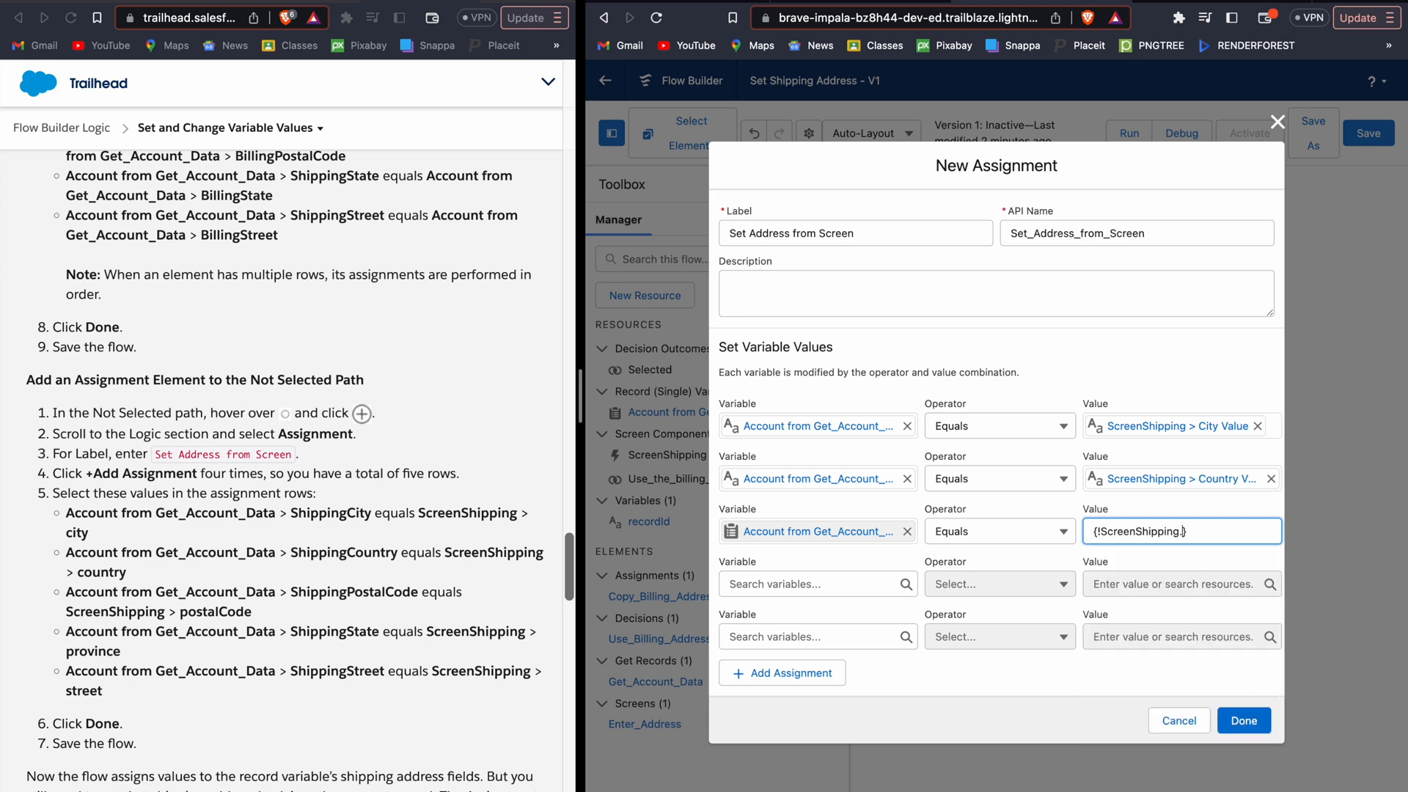
text(shippin)
key(BackSpace)
key(BackSpace)
key(BackSpace)
key(BackSpace)
key(BackSpace)
key(BackSpace)
key(BackSpace)
key(ctrl+a)
text(sc)
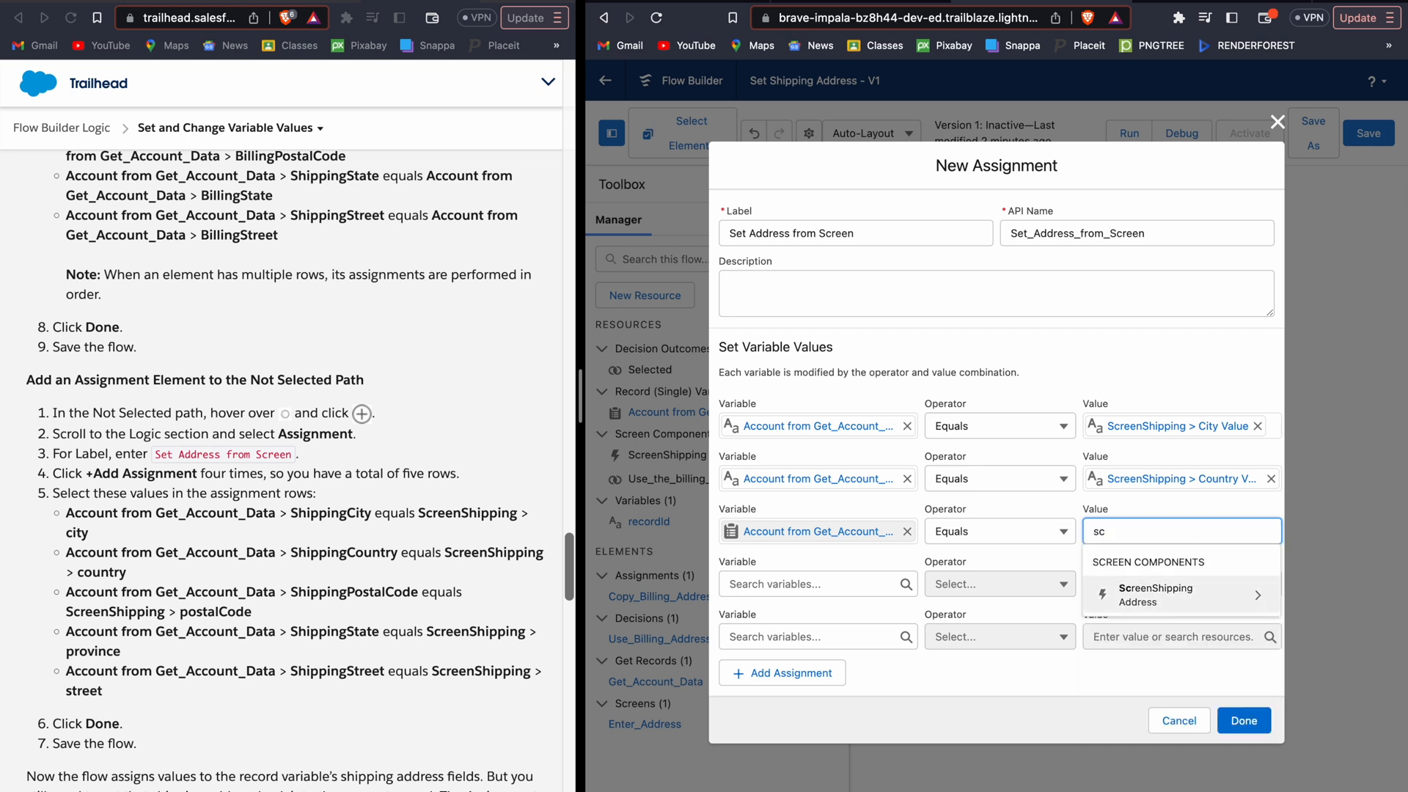
key(Return)
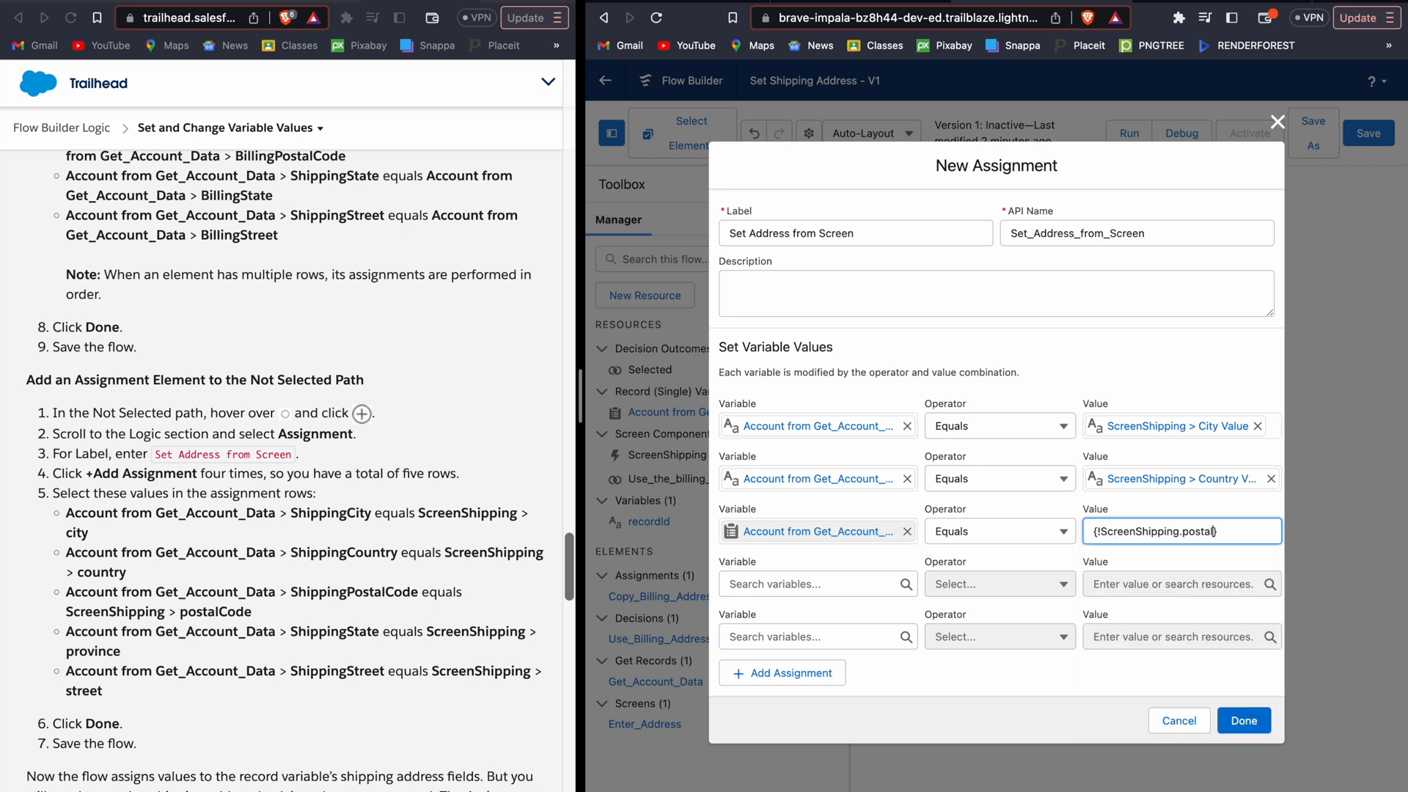
text(postalCode)
Change the third assignment row's variable to the ShippingPostalCode field of Account from Get_Account_Data
click(771, 537)
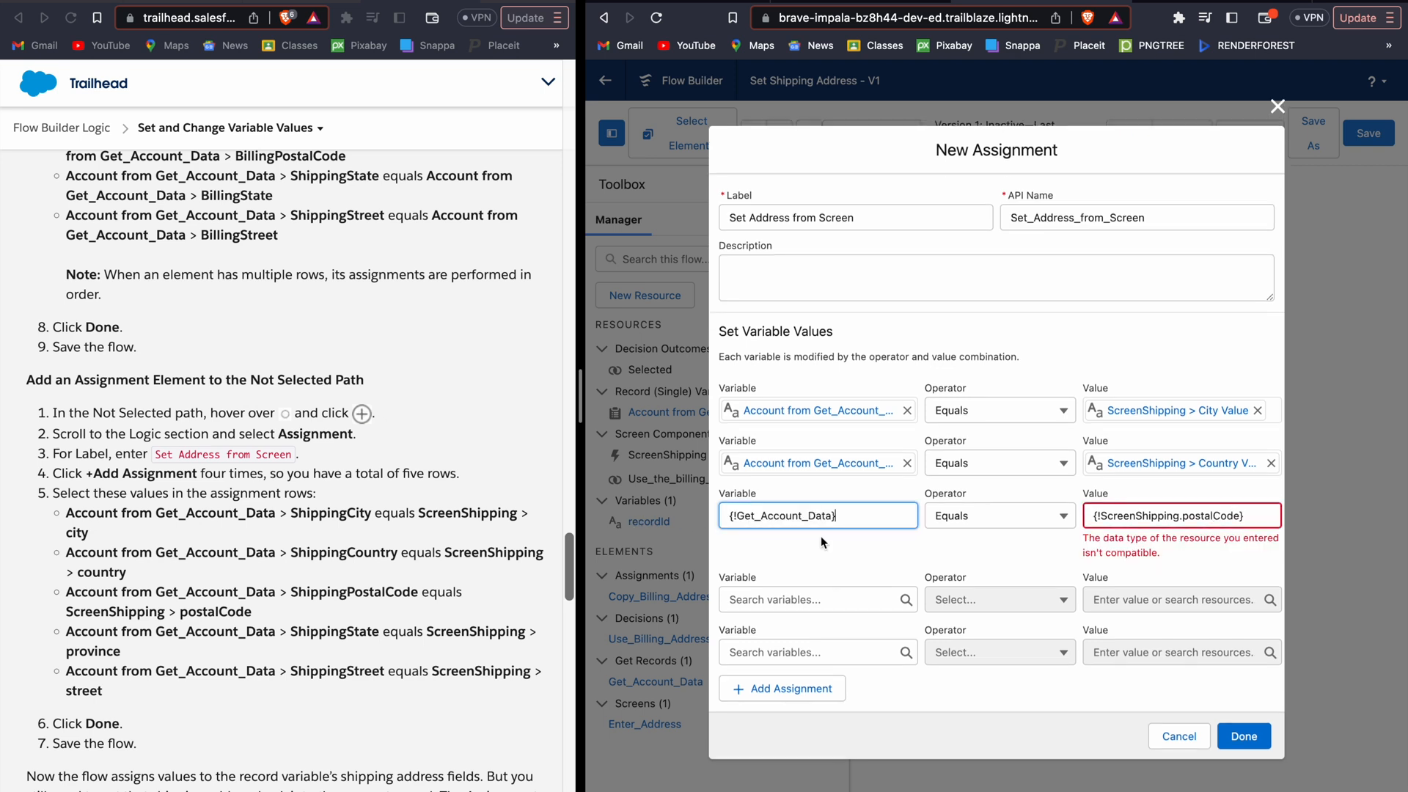
click(845, 520)
text(.)
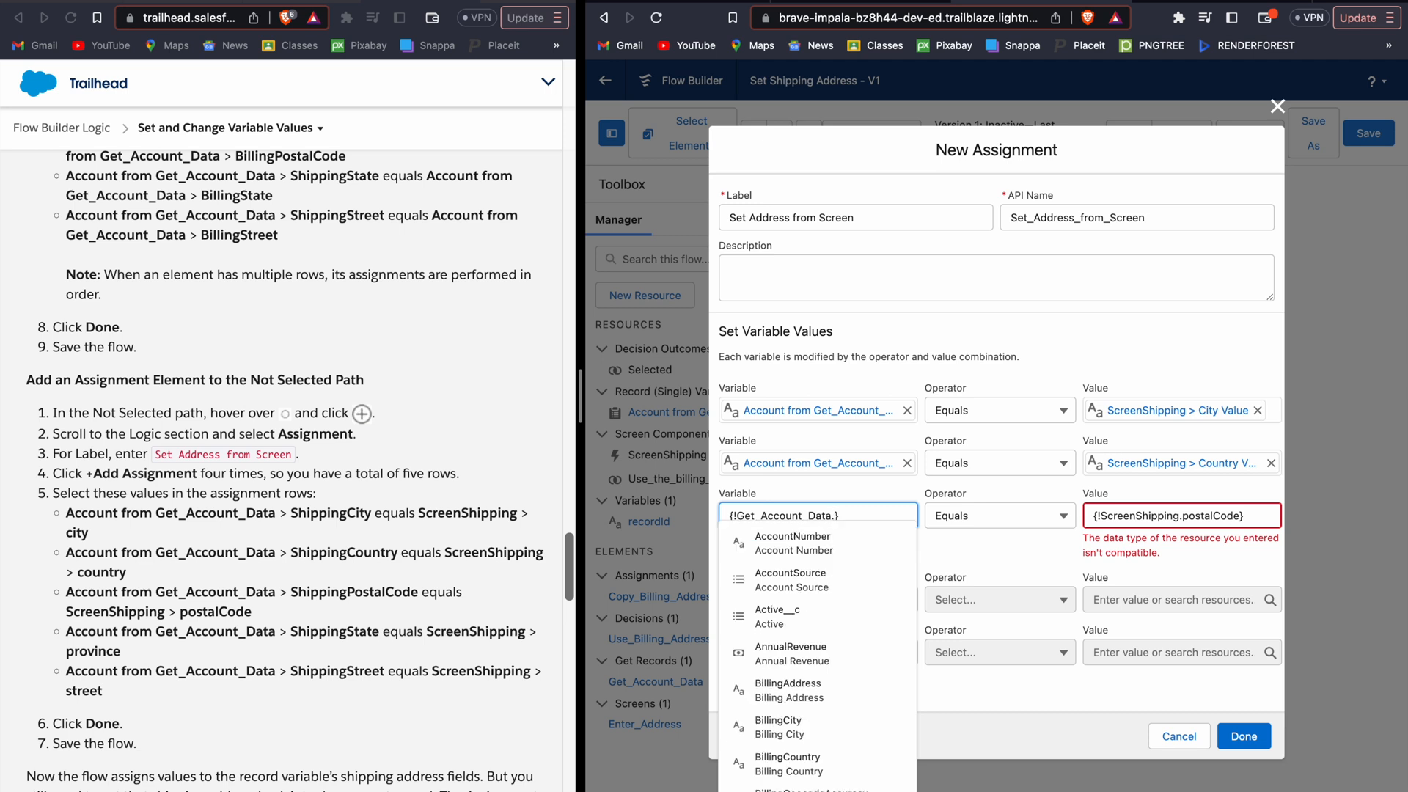
text(shipping)
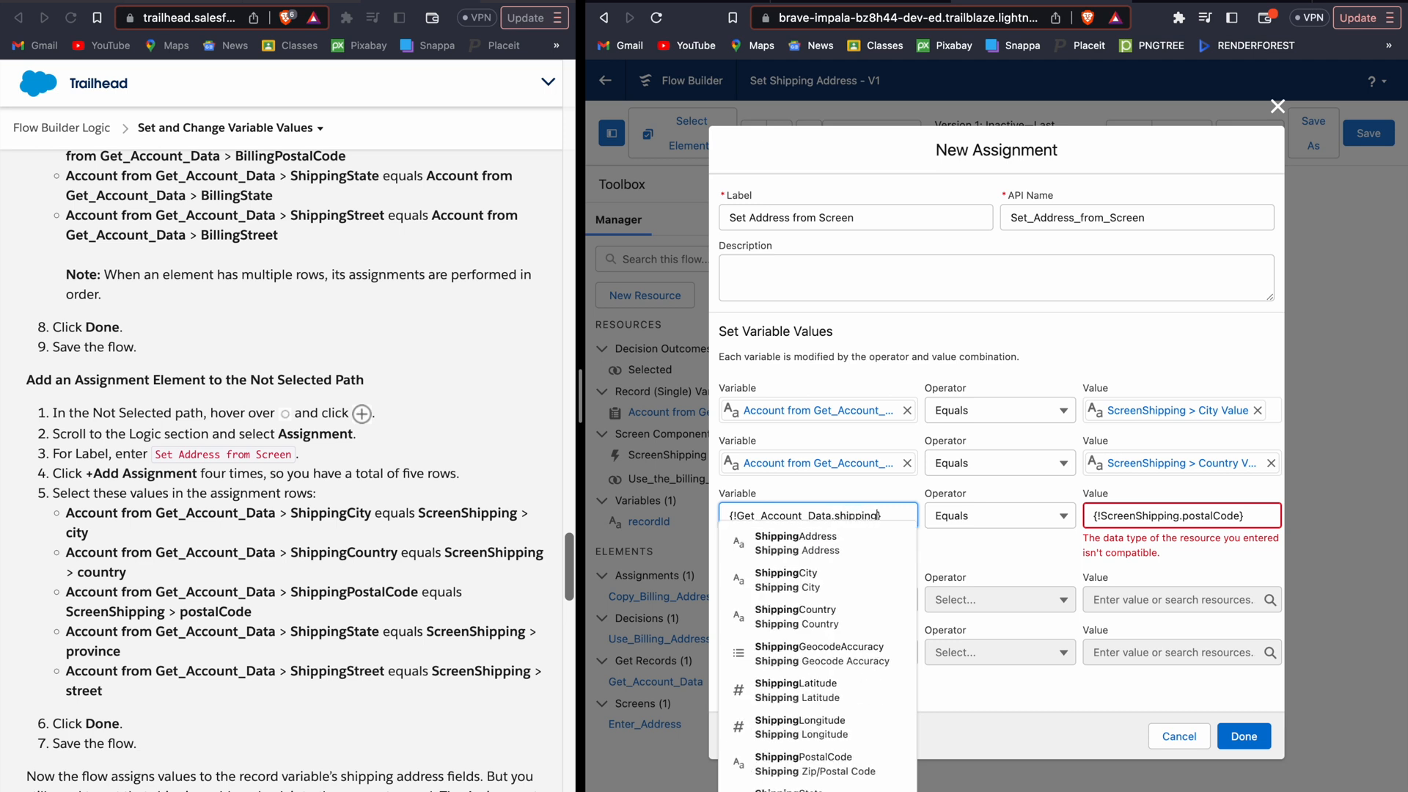
text(p)
key(Down)
key(Return)
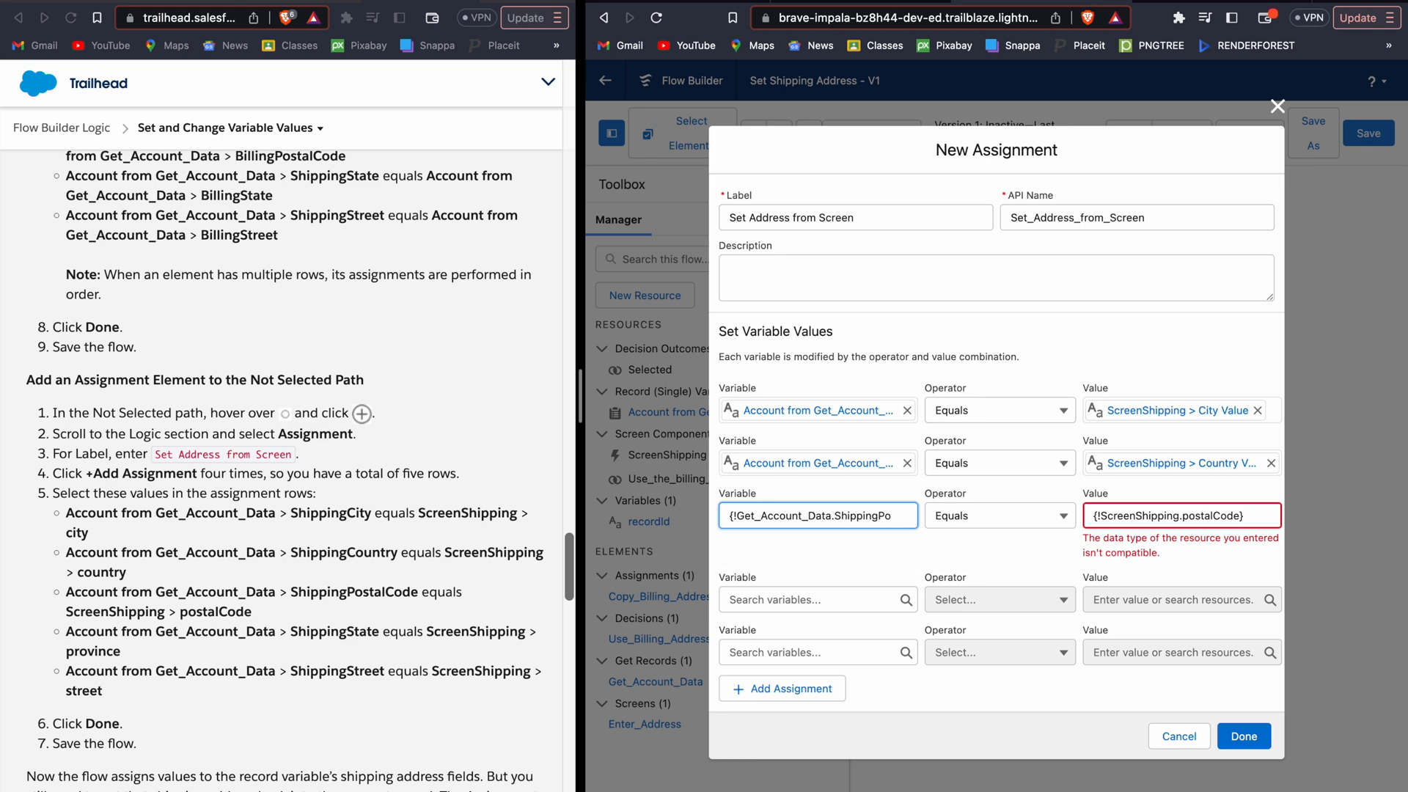
Clear the third assignment row's value and re-enter it as the postalCode field of ScreenShipping
double_click(1193, 513)
key(BackSpace)
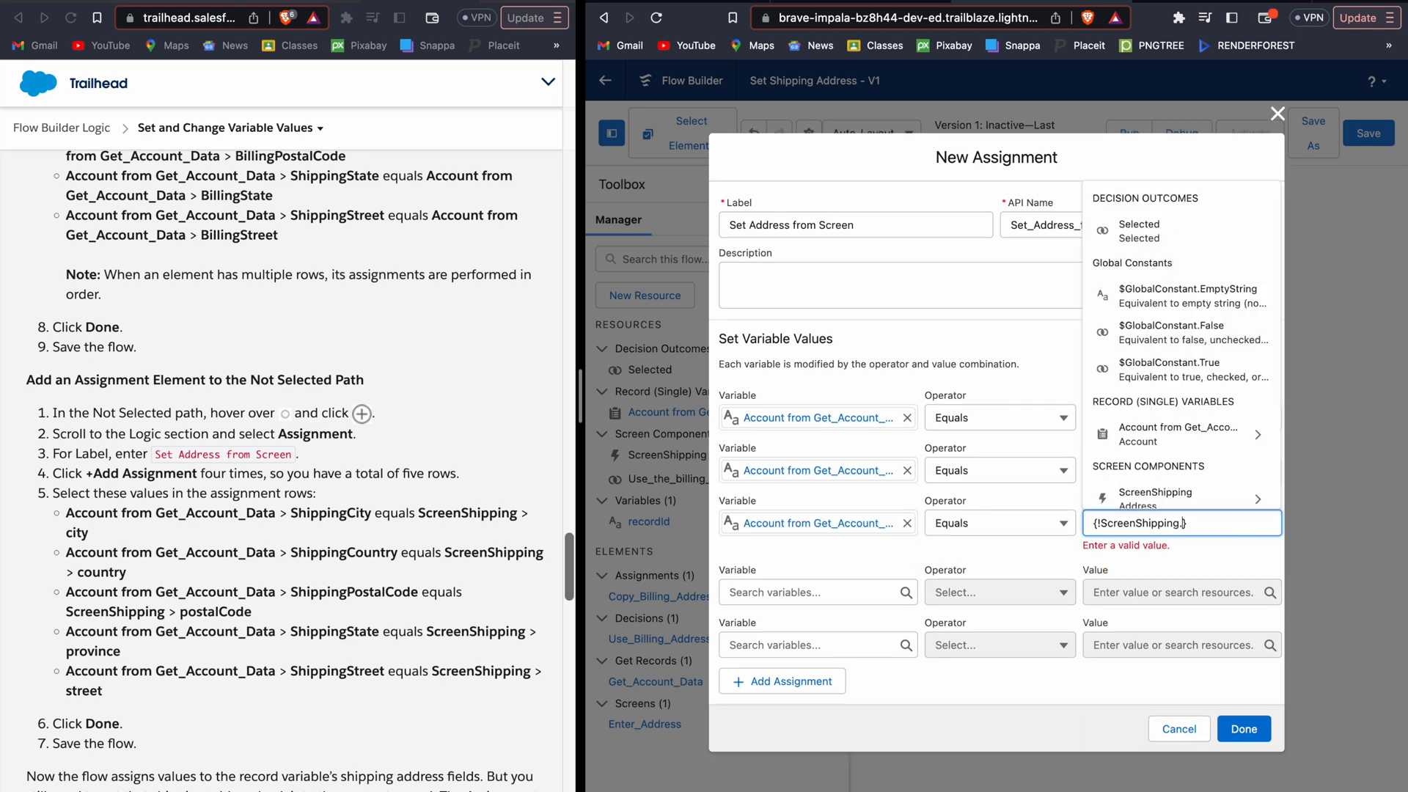
text(s)
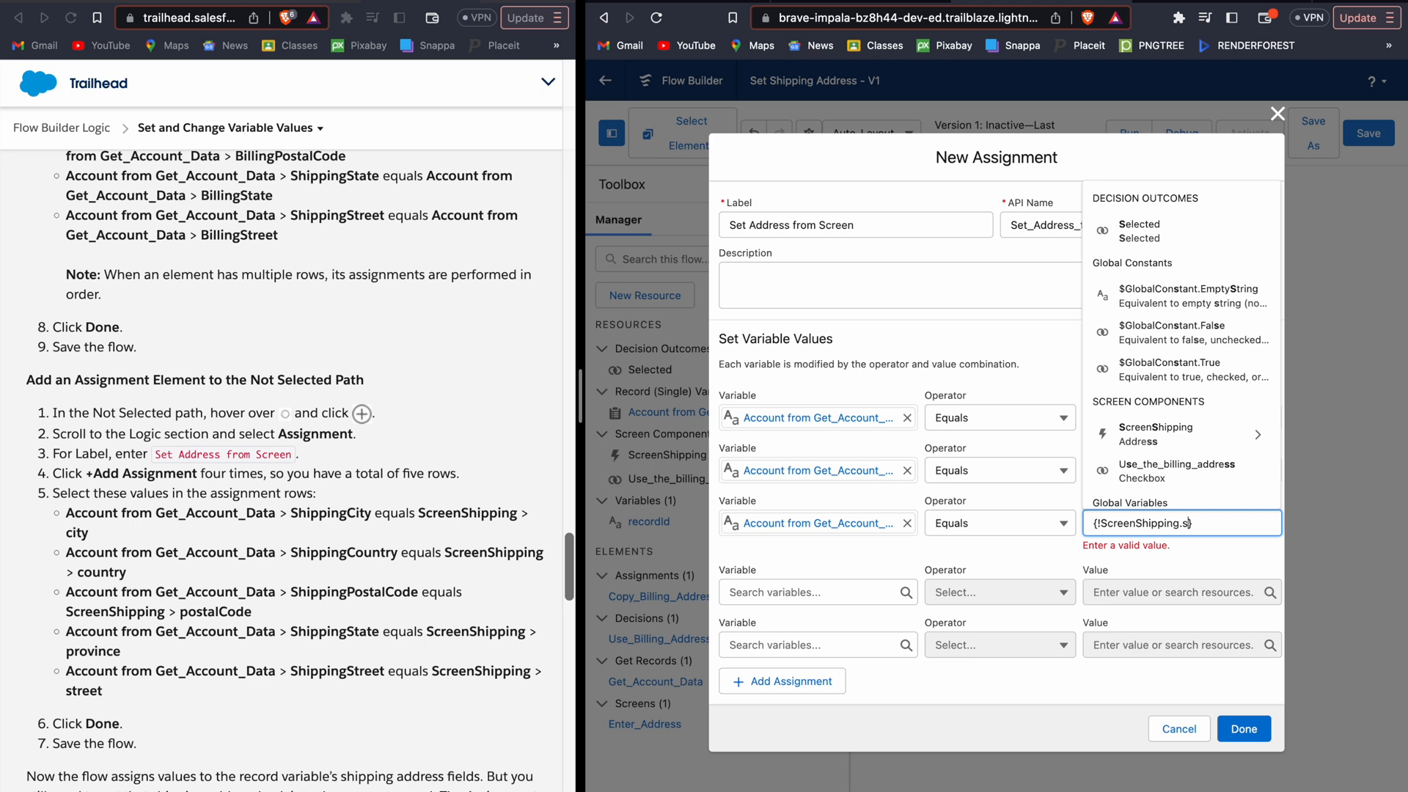
key(BackSpace)
key(ctrl+a)
key(BackSpace)
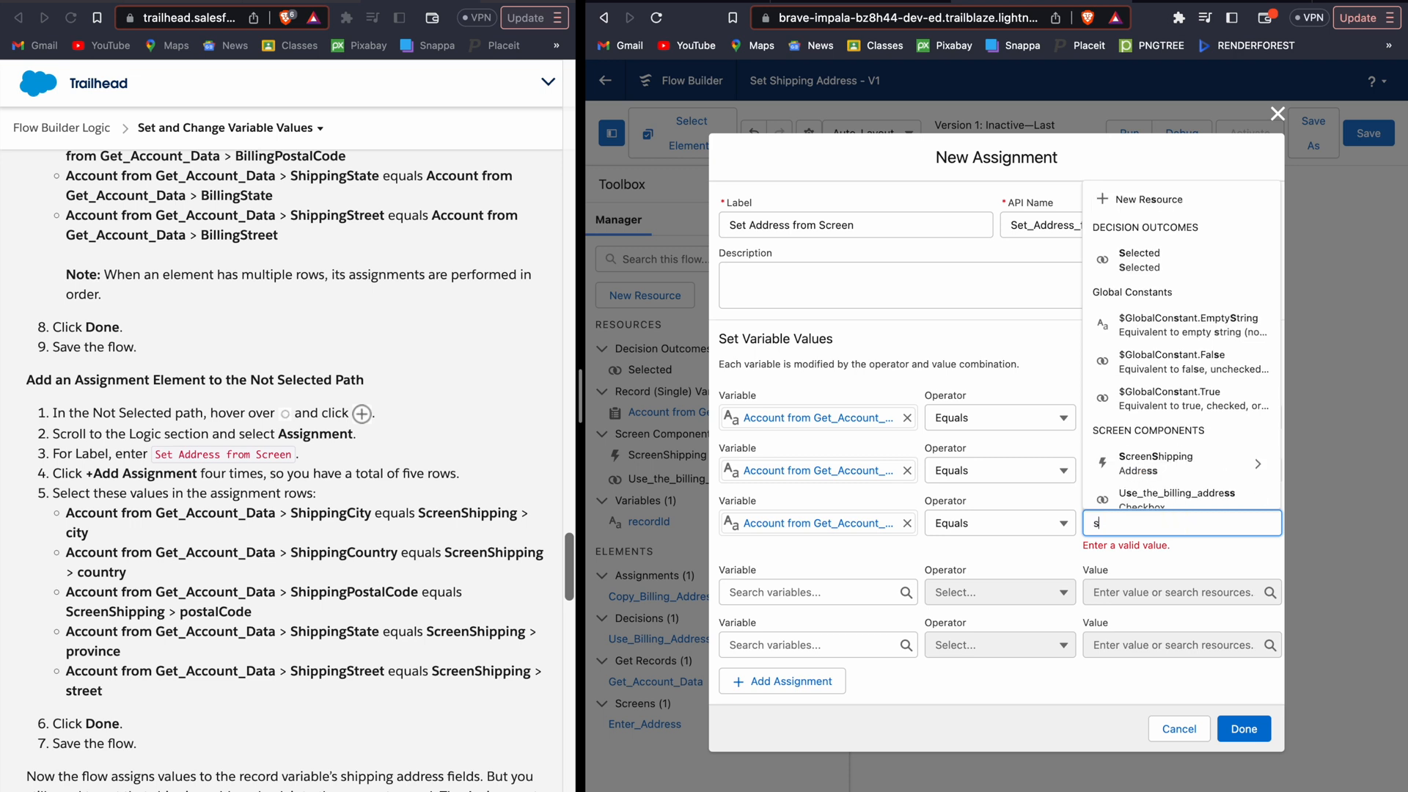
text(scr)
key(Return)
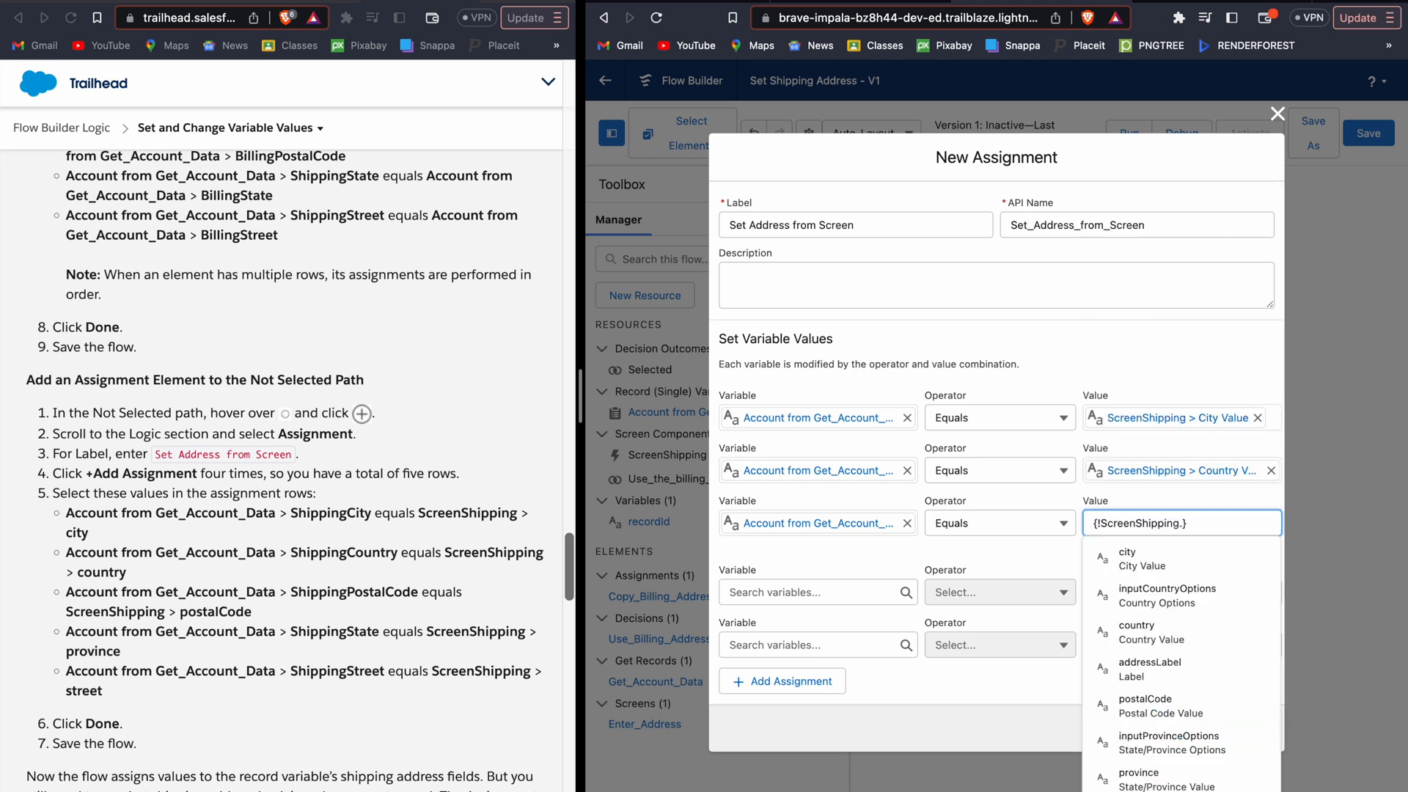
text(postalCode)
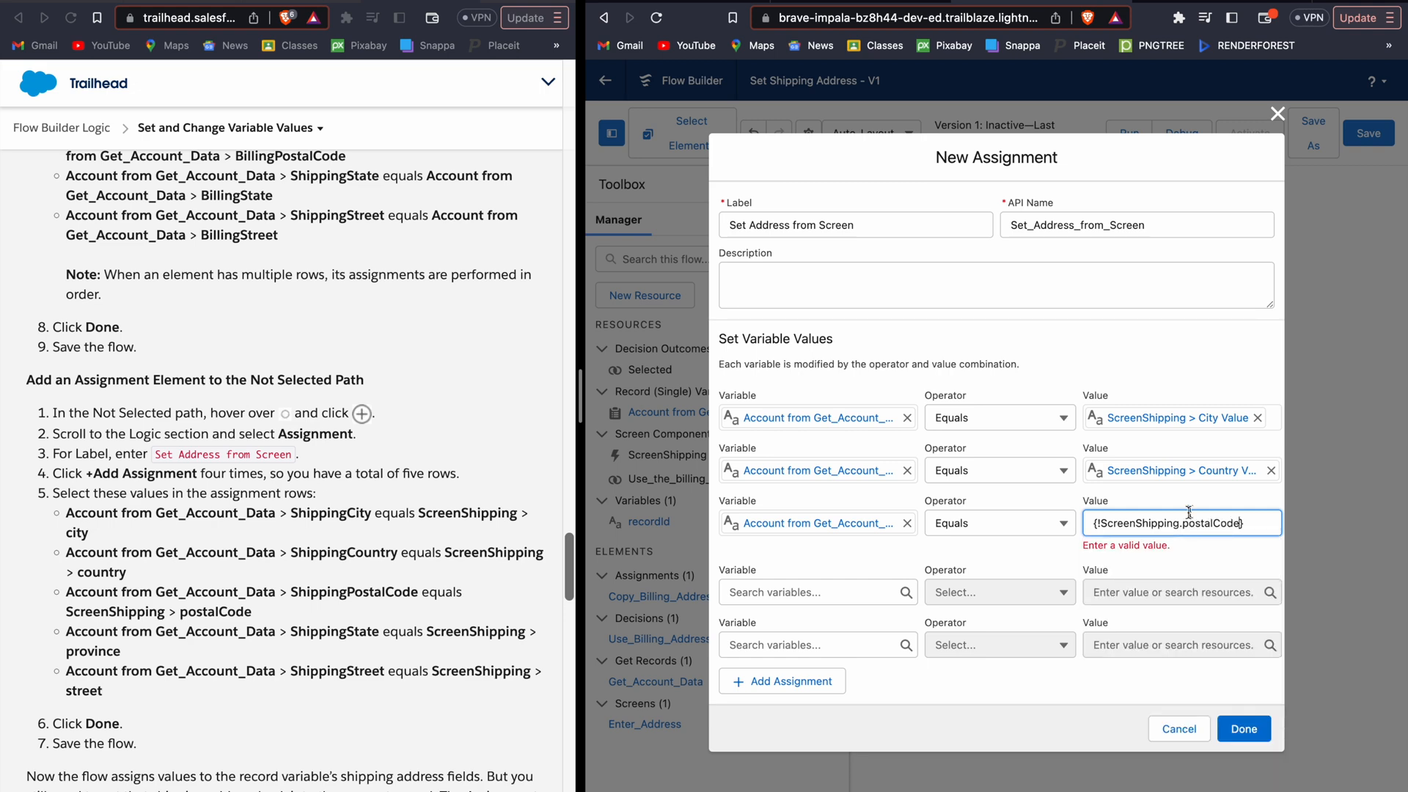
Set the fourth assignment row's variable to the ShippingState field of Account from Get_Account_Data, with the Equals operator
click(842, 592)
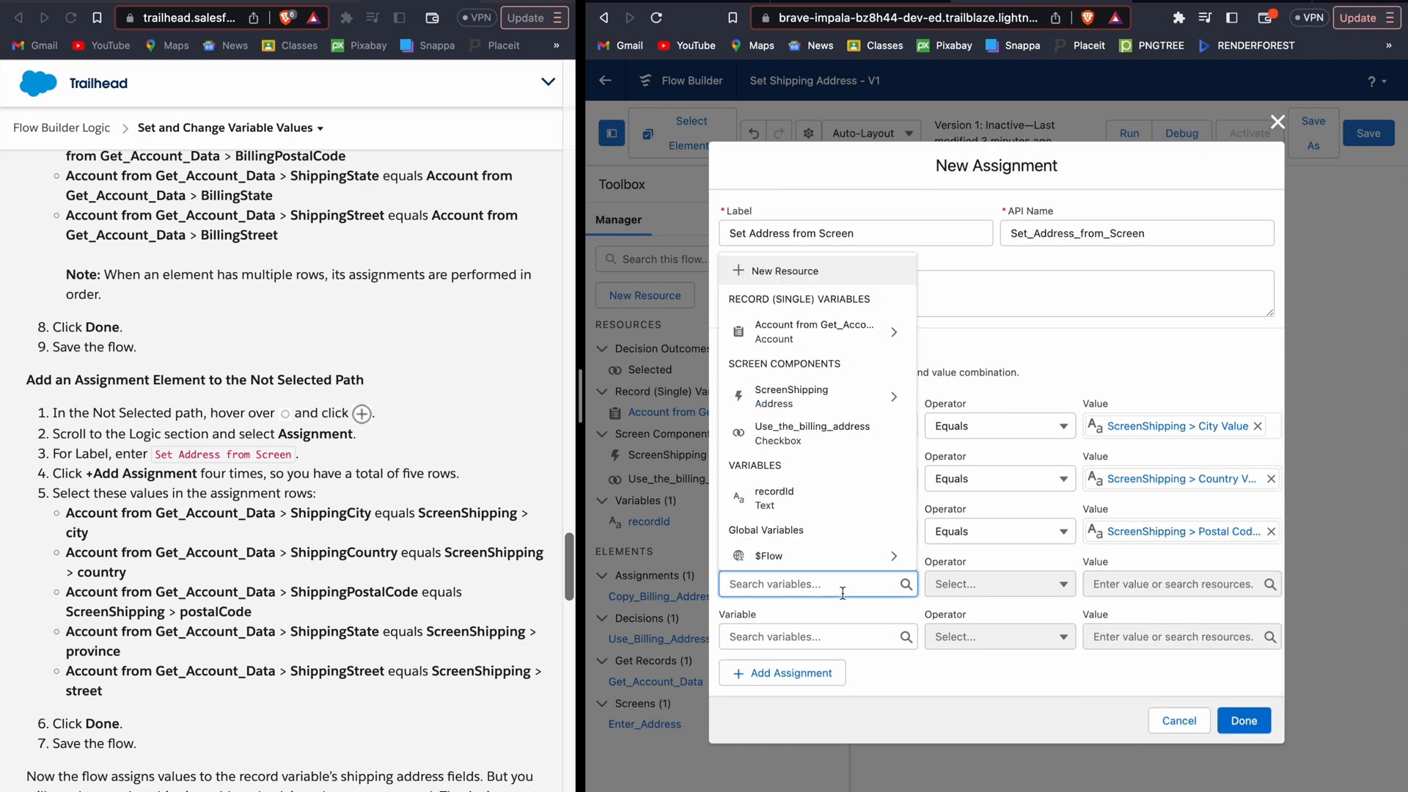
text(acco)
key(Return)
key(Tab)
key(Tab)
click(848, 584)
text(.)
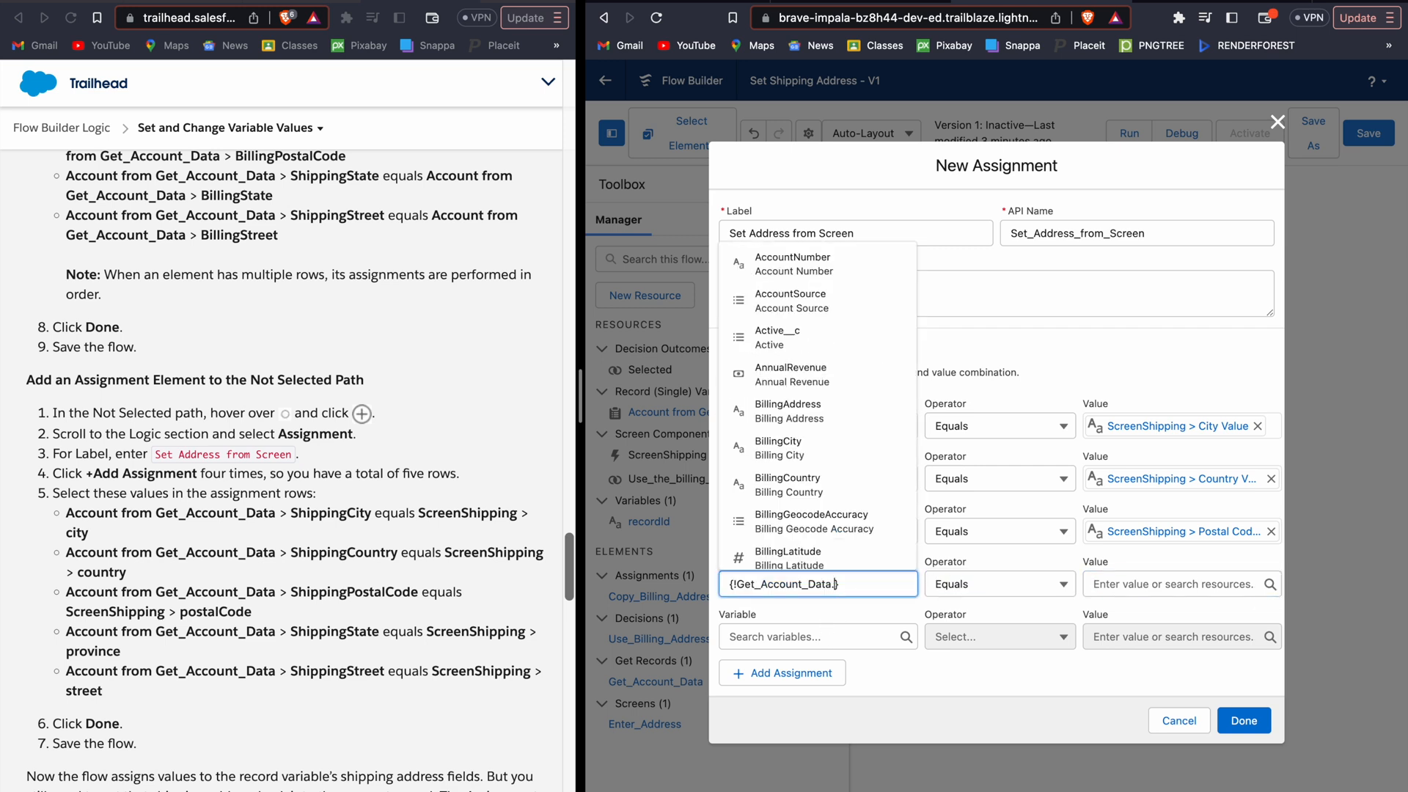
text(shipp)
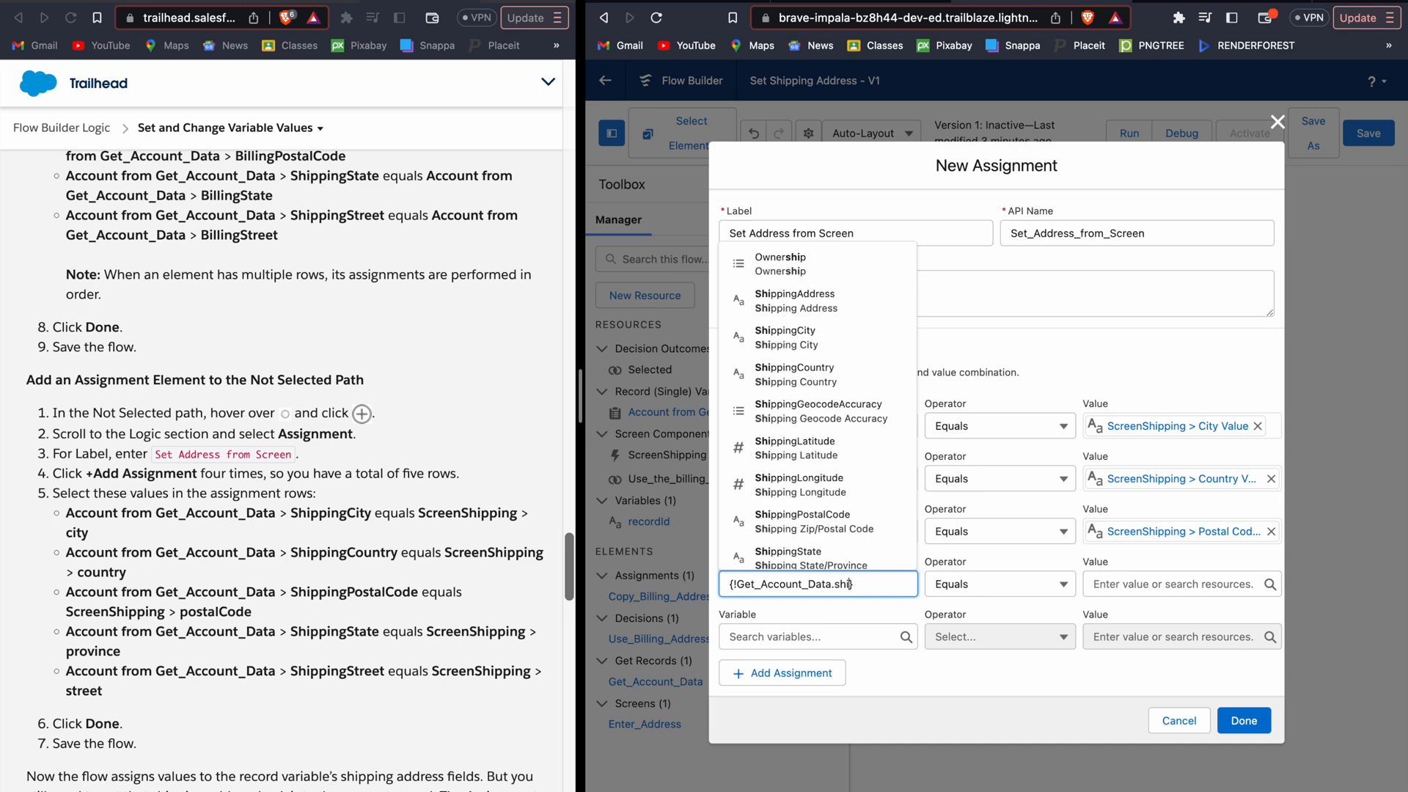
key(Up)
key(Up)
key(Return)
key(Tab)
Set the fourth assignment row's value to the province field of ScreenShipping
key(Tab)
text(scre)
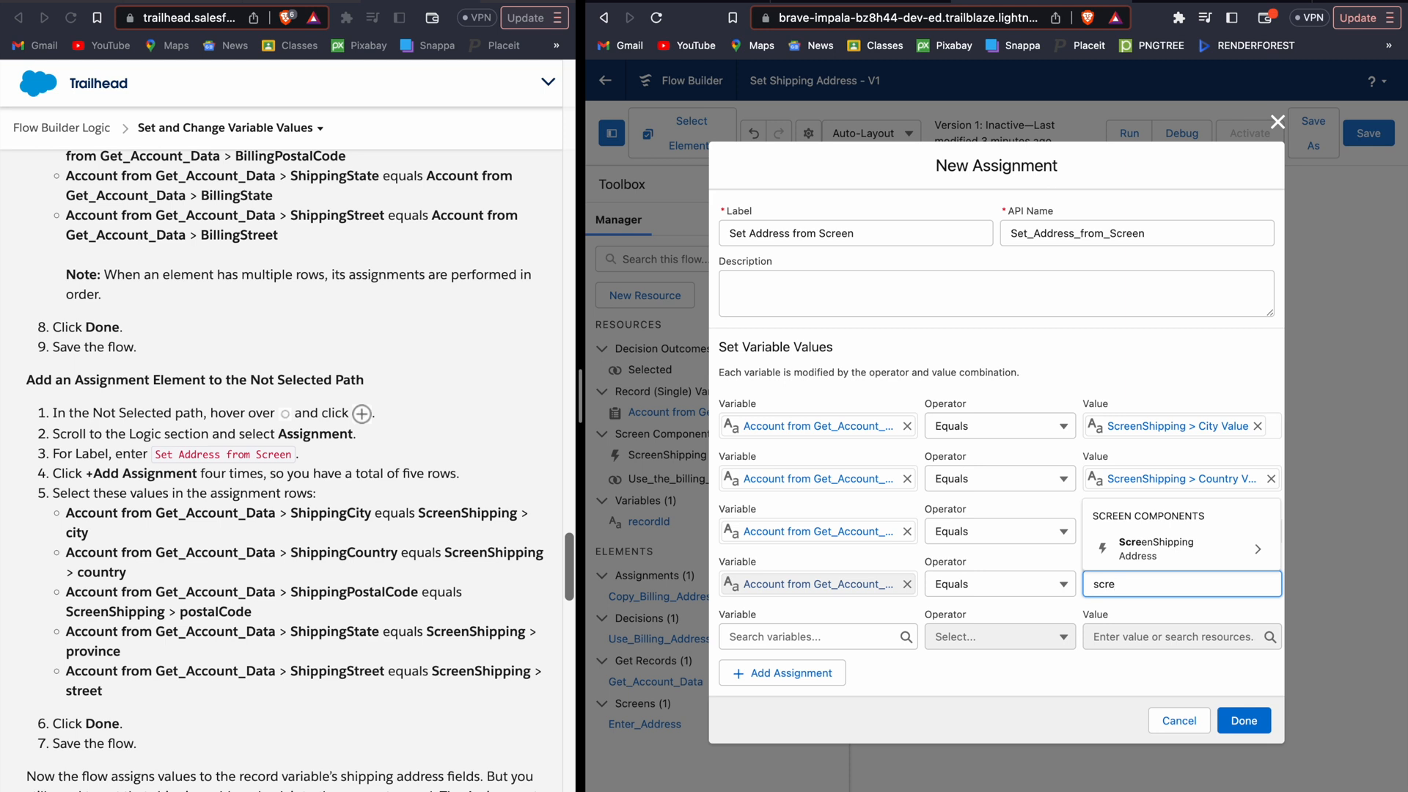
key(Return)
text(pro)
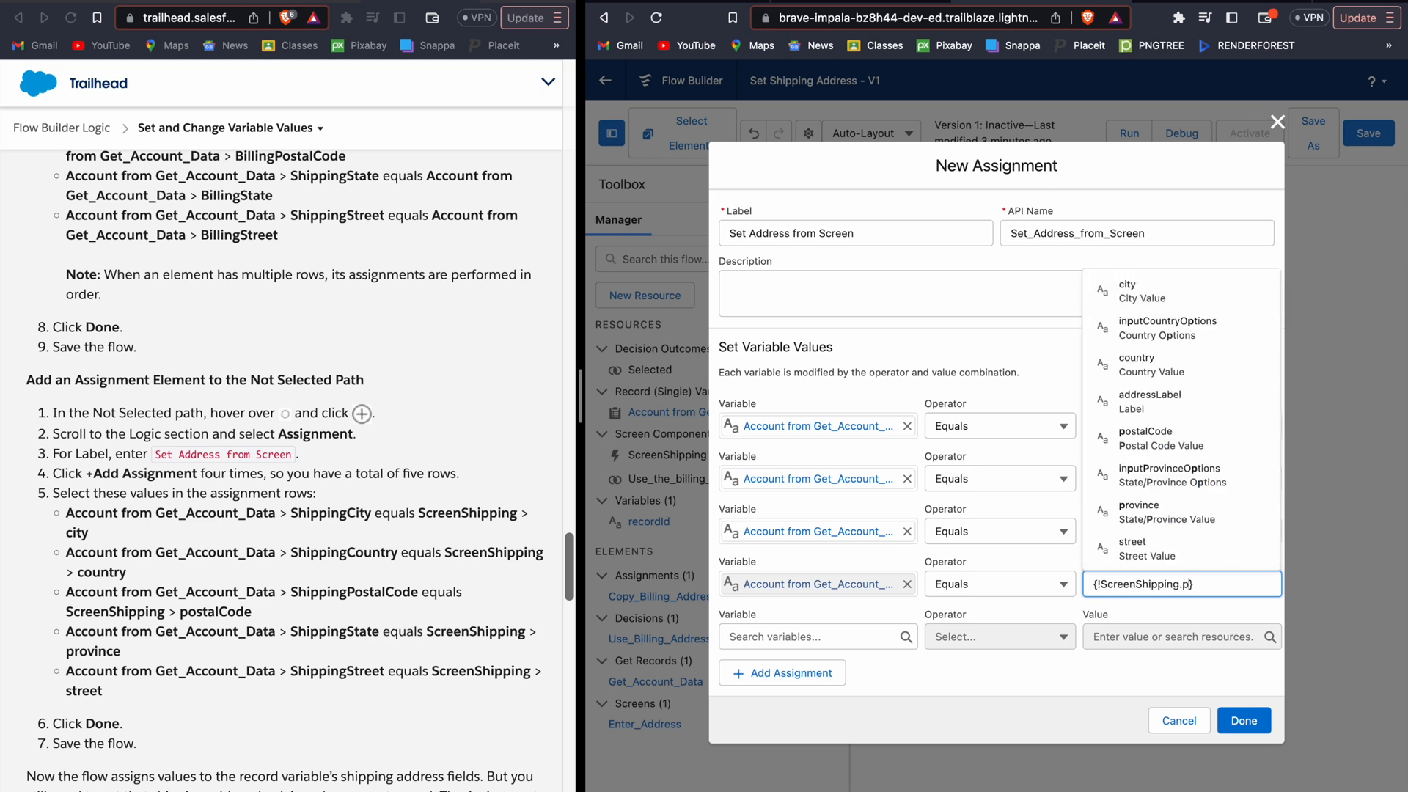
key(Down)
key(Return)
Set the fifth assignment row's variable to the ShippingStreet field of Account from Get_Account_Data, with the Equals operator
key(Tab)
key(Tab)
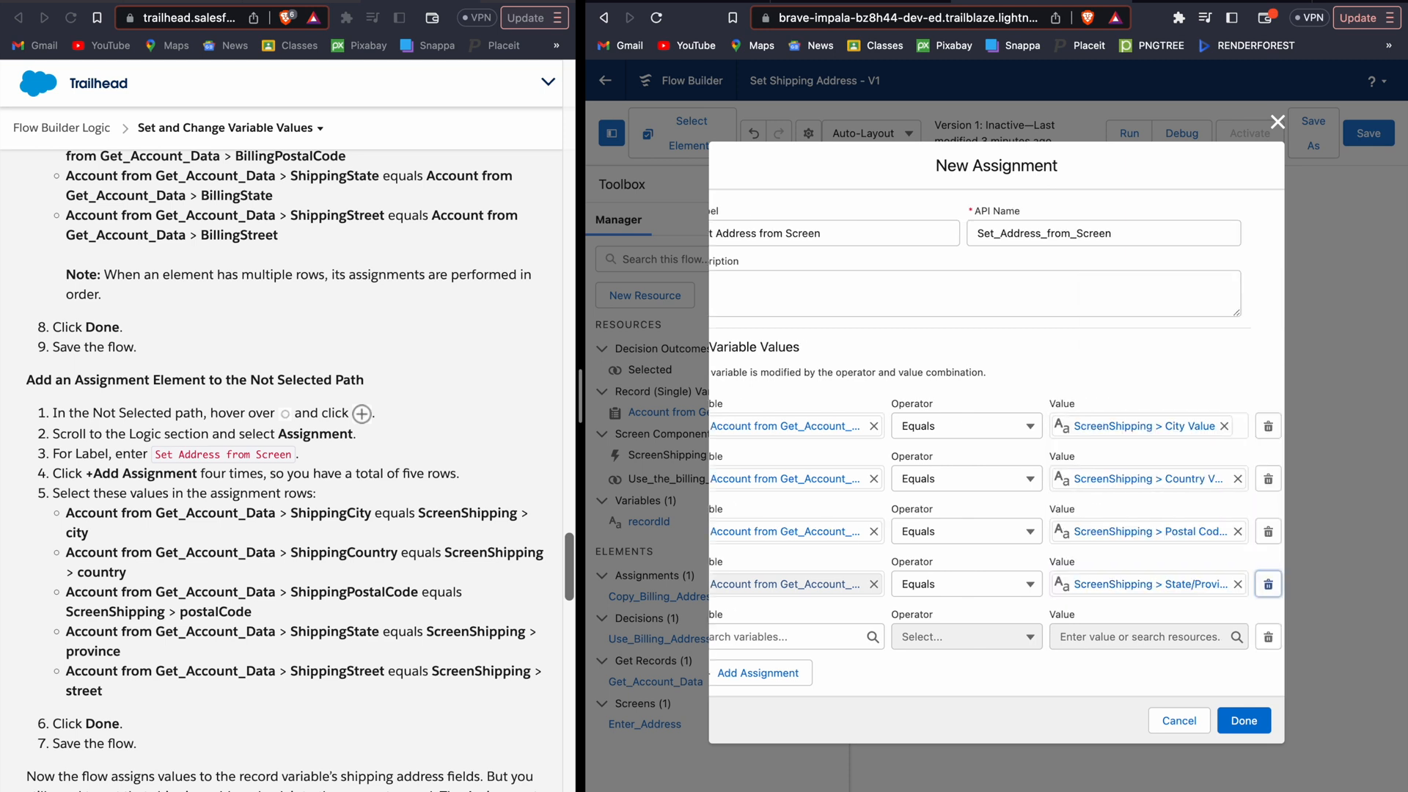
text(acc)
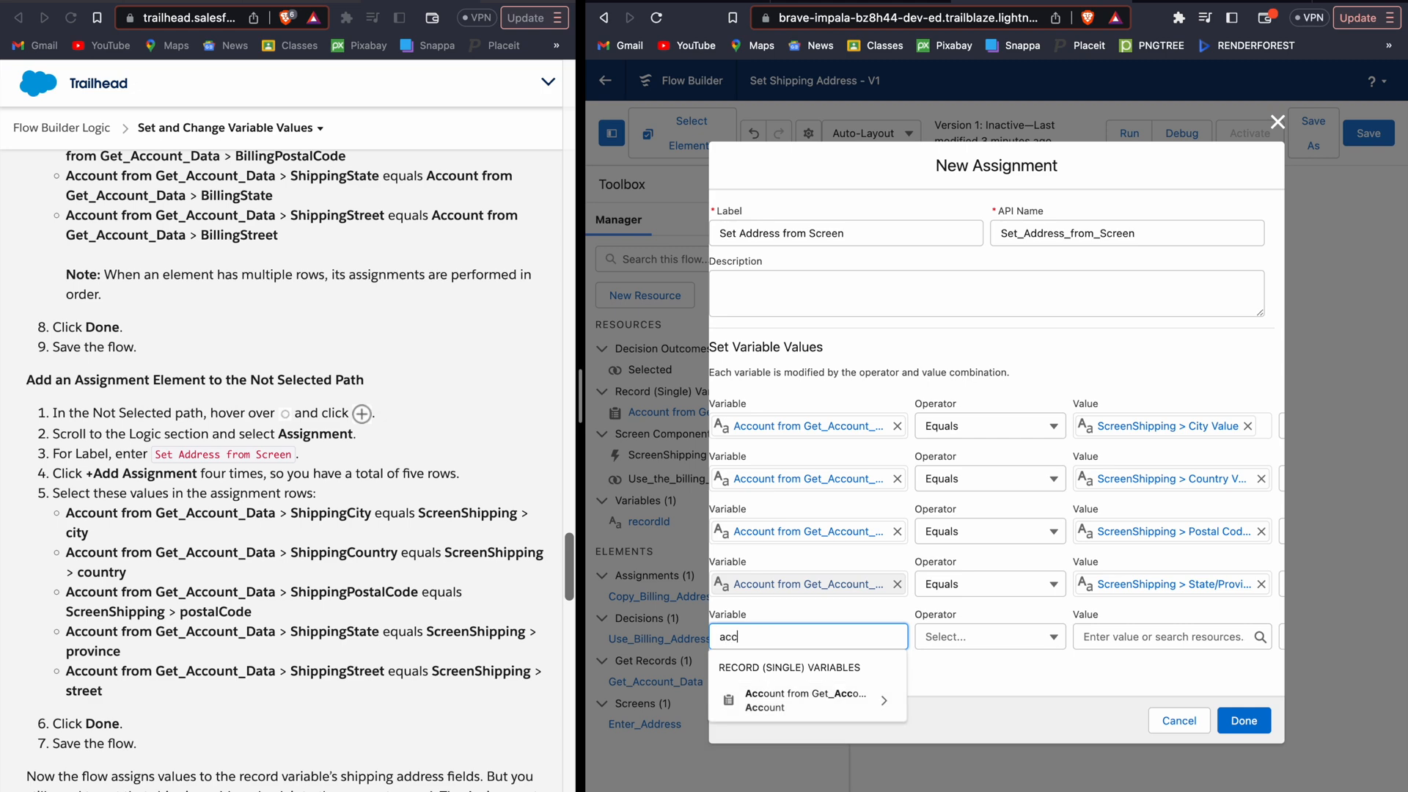
key(Return)
text(shipp)
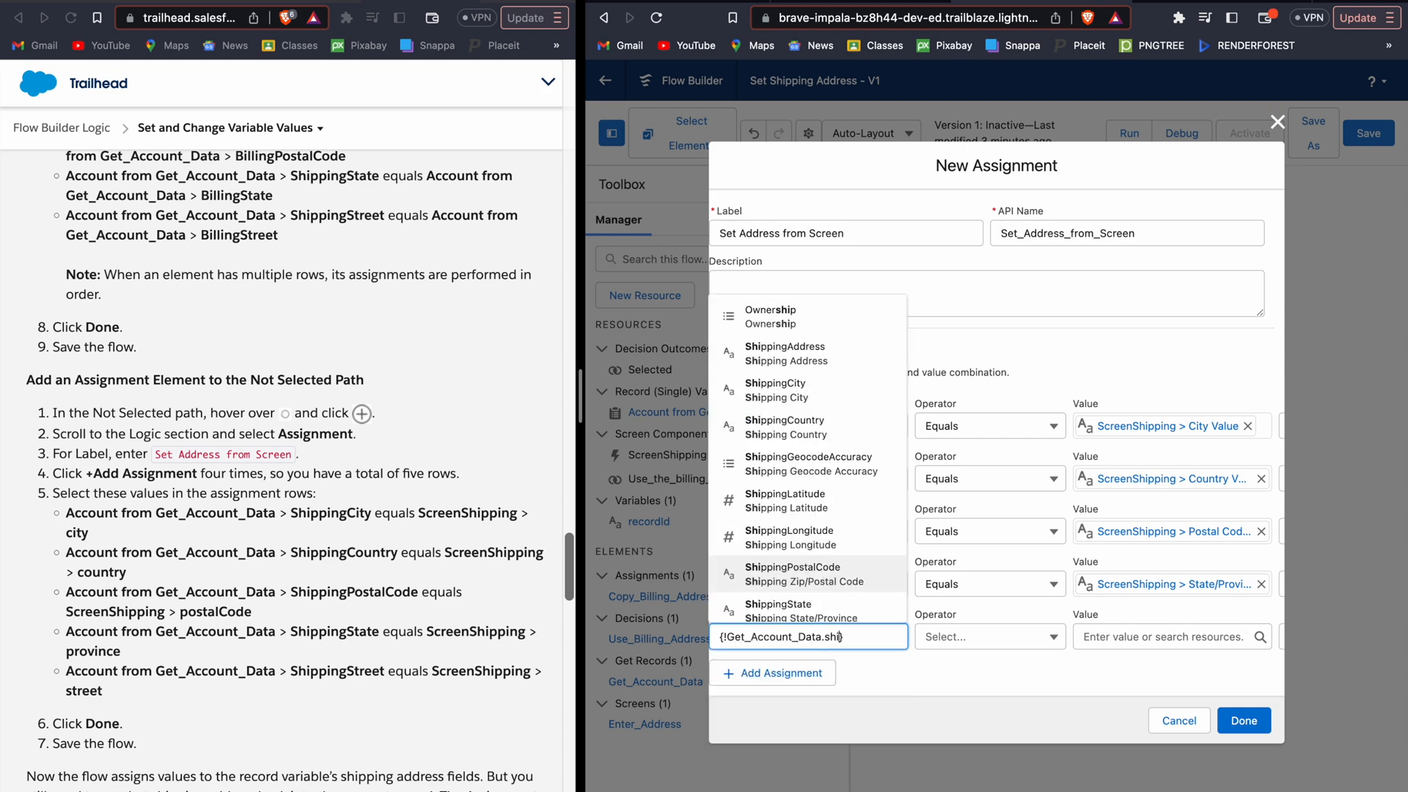
key(Down)
key(Return)
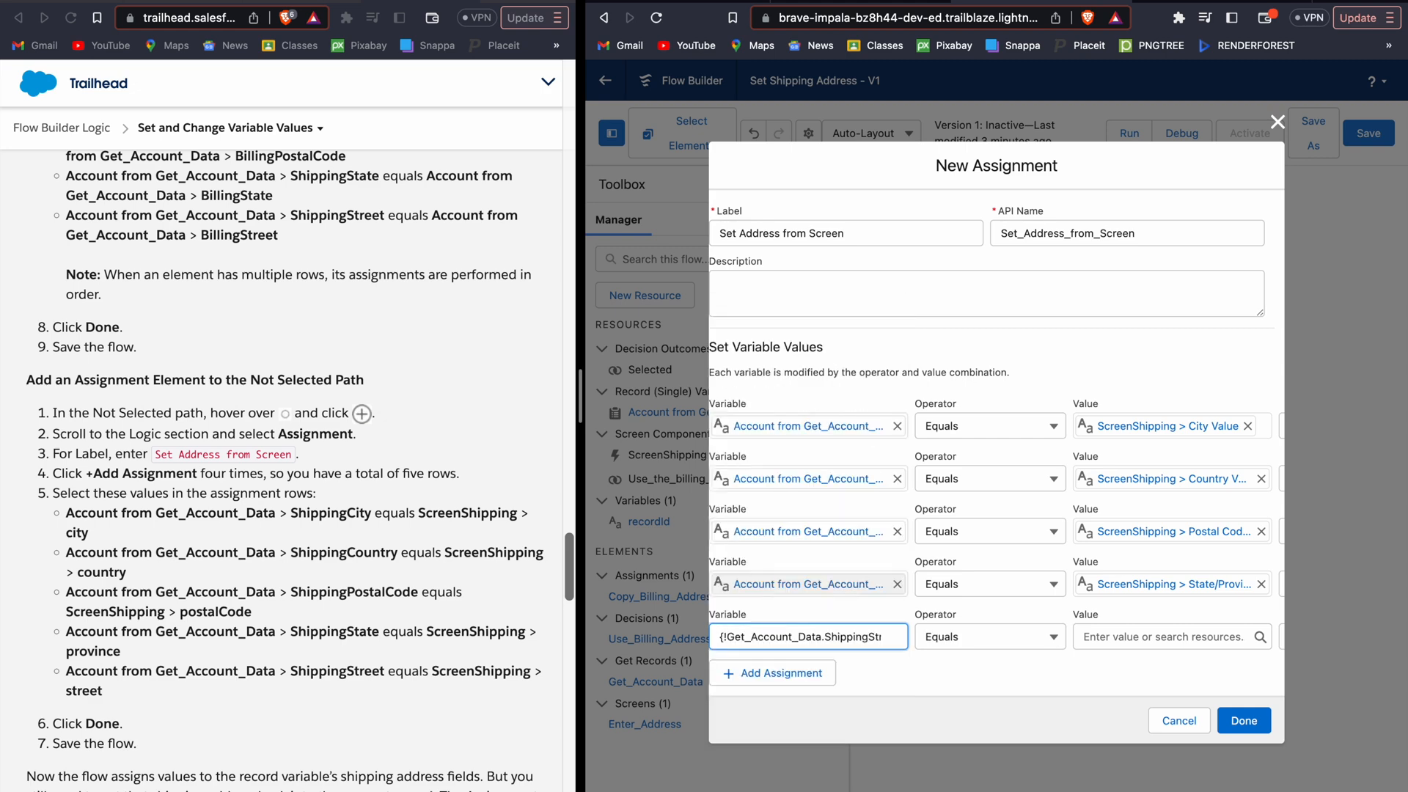
click(877, 638)
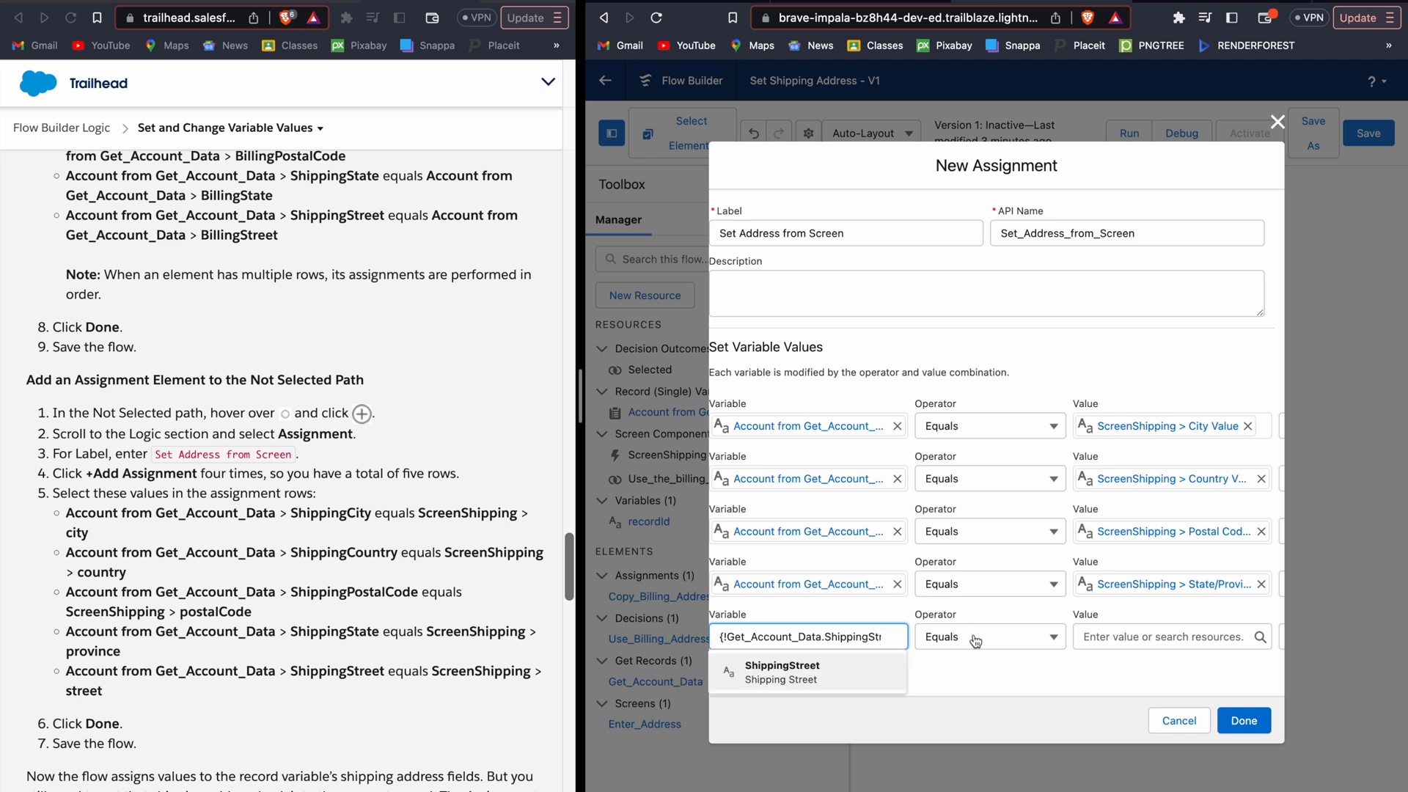
Set the fifth assignment row's value to the street field of ScreenShipping and finish the Set Address from Screen element
click(1116, 637)
text(scre)
key(Down)
key(Return)
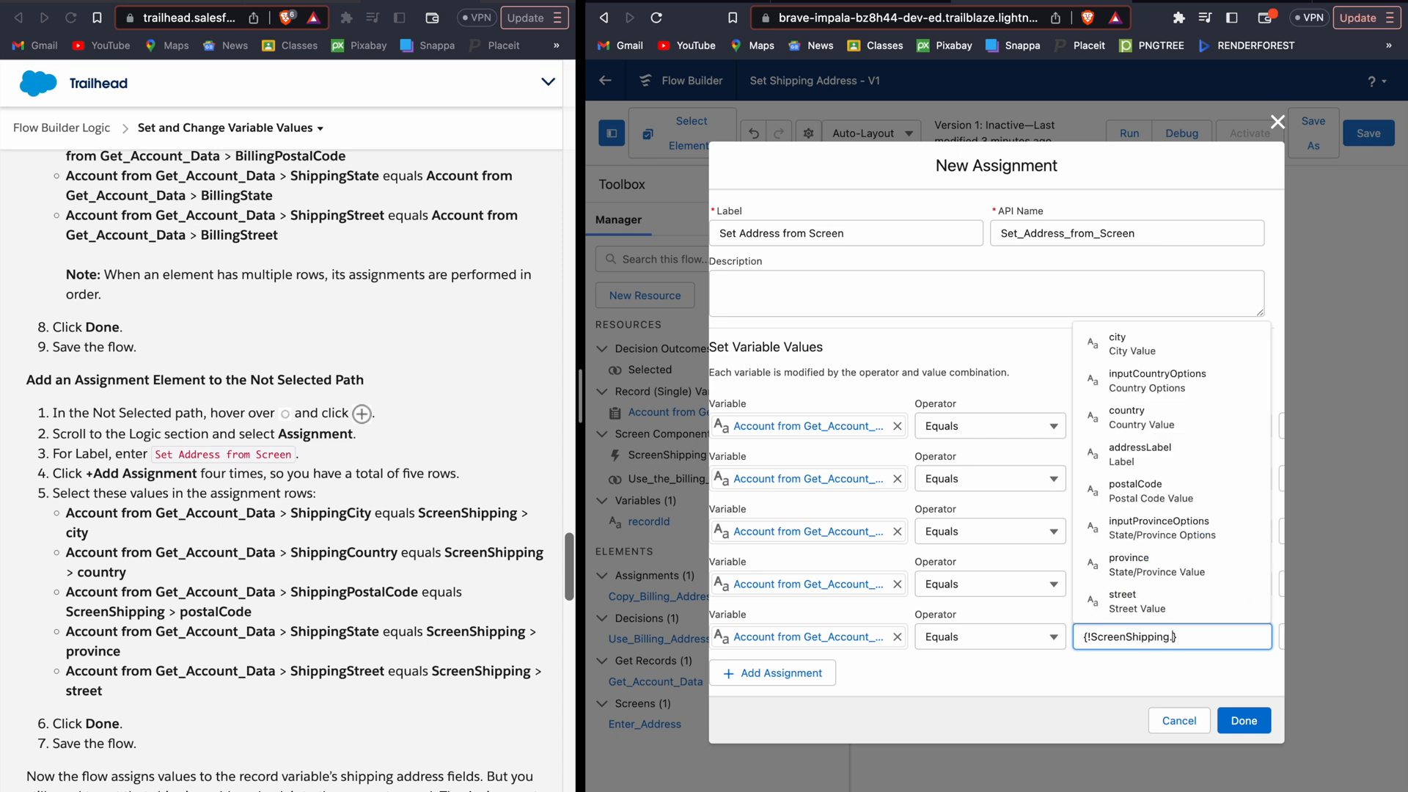
text(st)
text(reet)
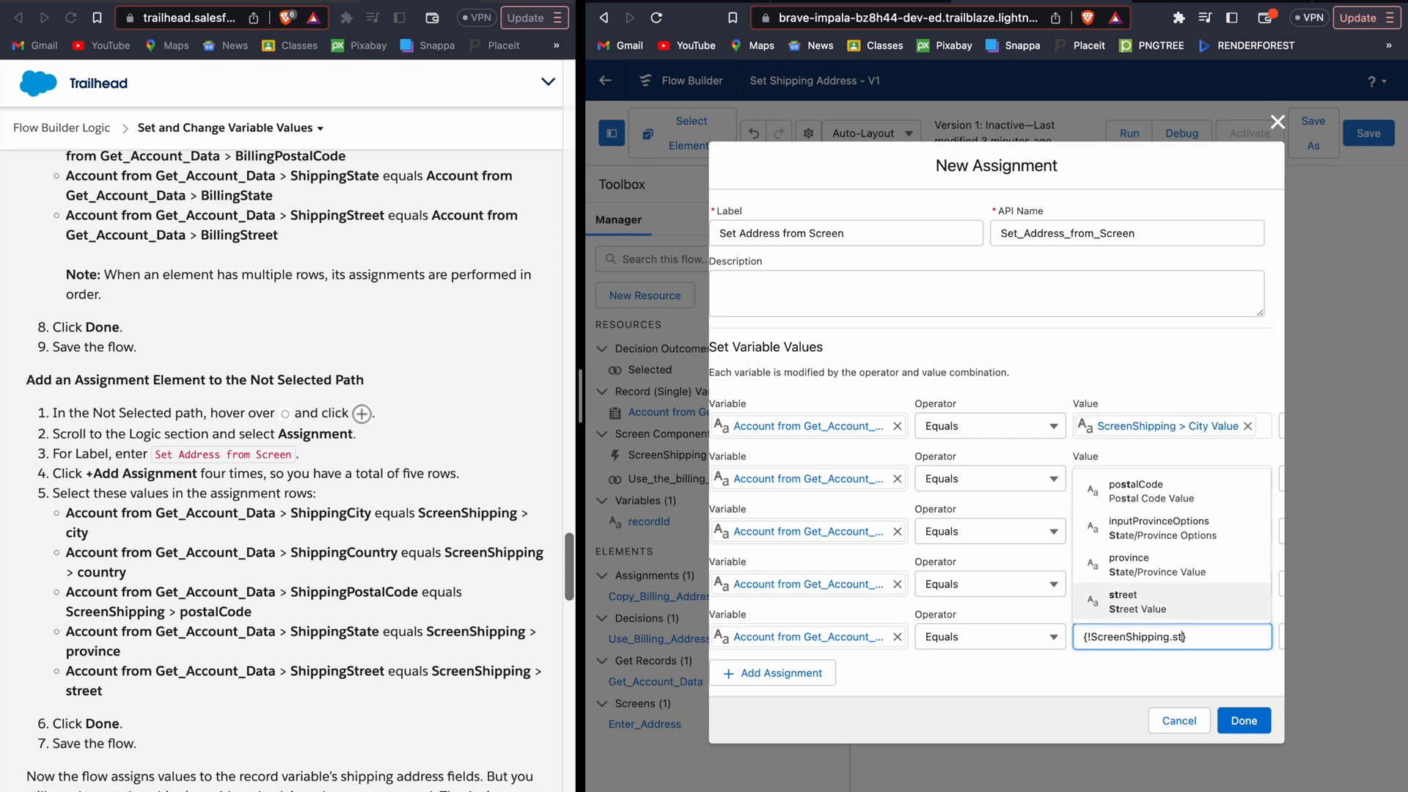
click(1182, 682)
click(1243, 720)
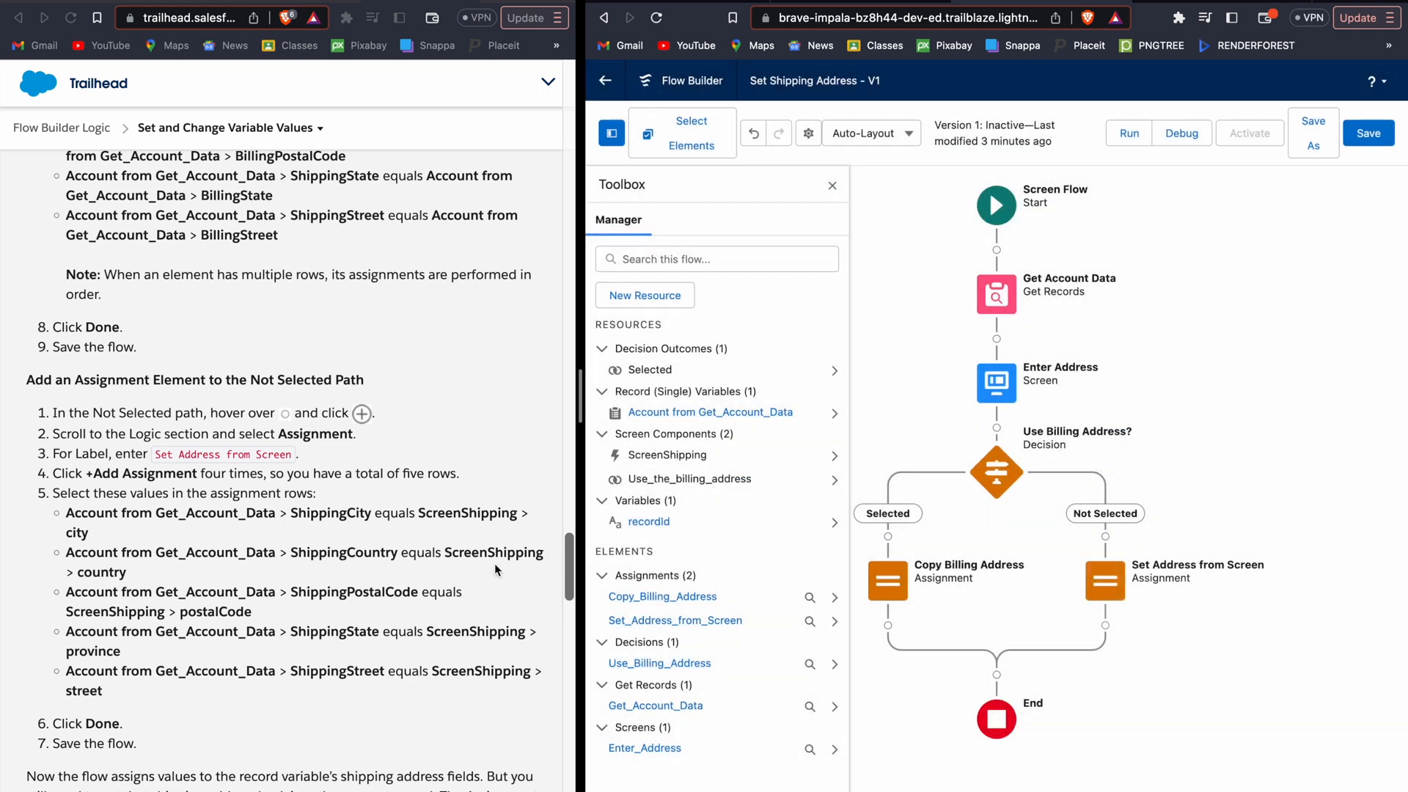
Save the flow and add an Update Records element labelled Update Account where the Selected and Not Selected paths merge
scroll(286, 469, down, 7)
click(1369, 136)
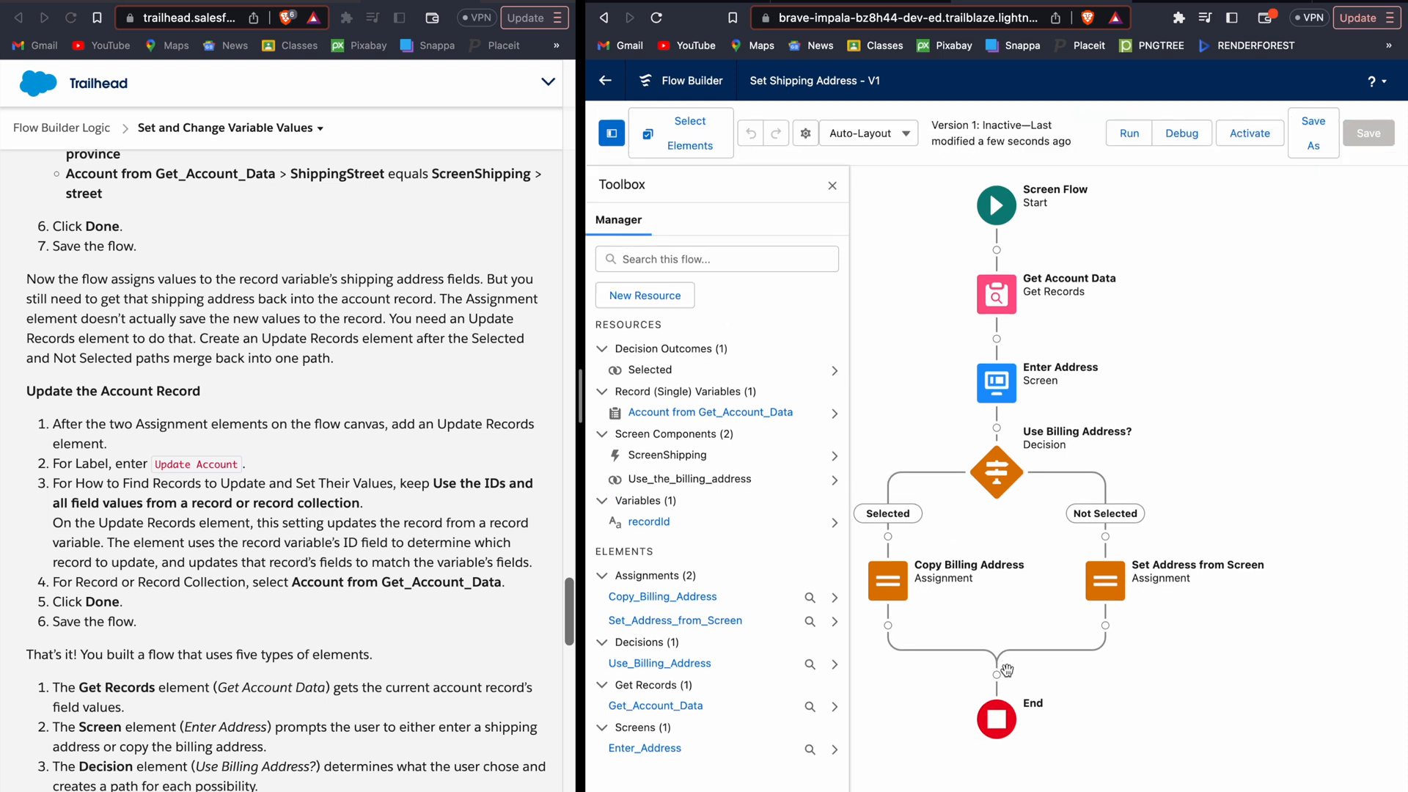
click(997, 675)
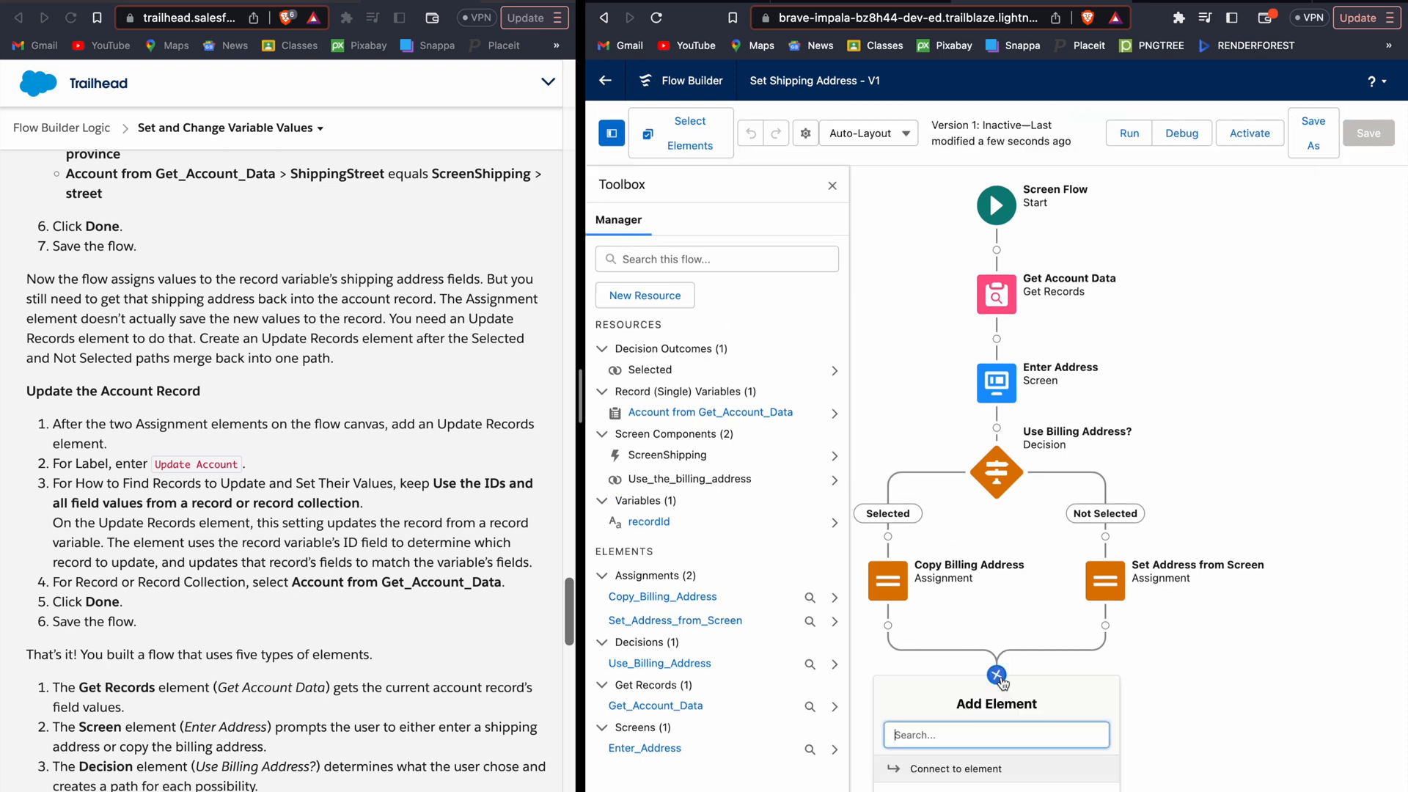
text(up)
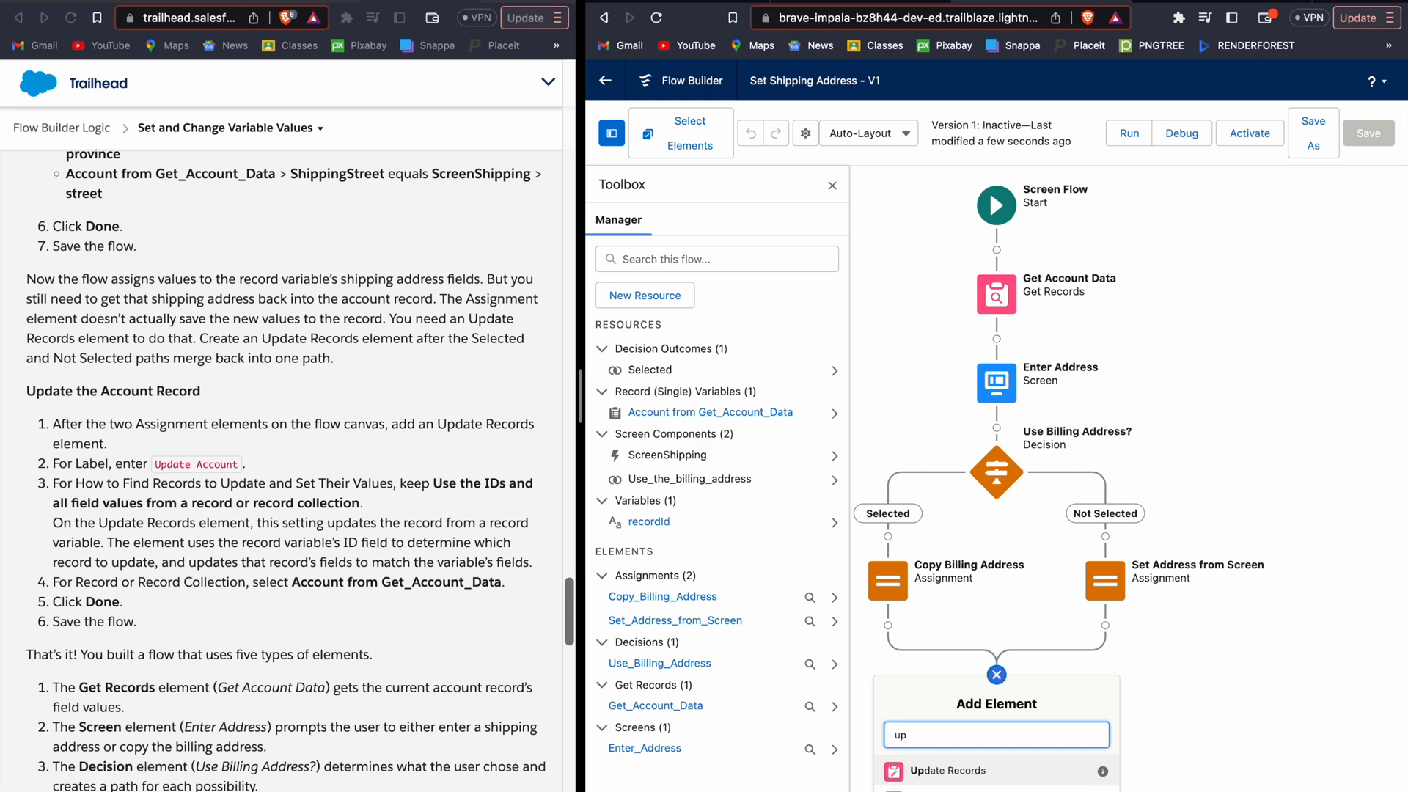
click(969, 776)
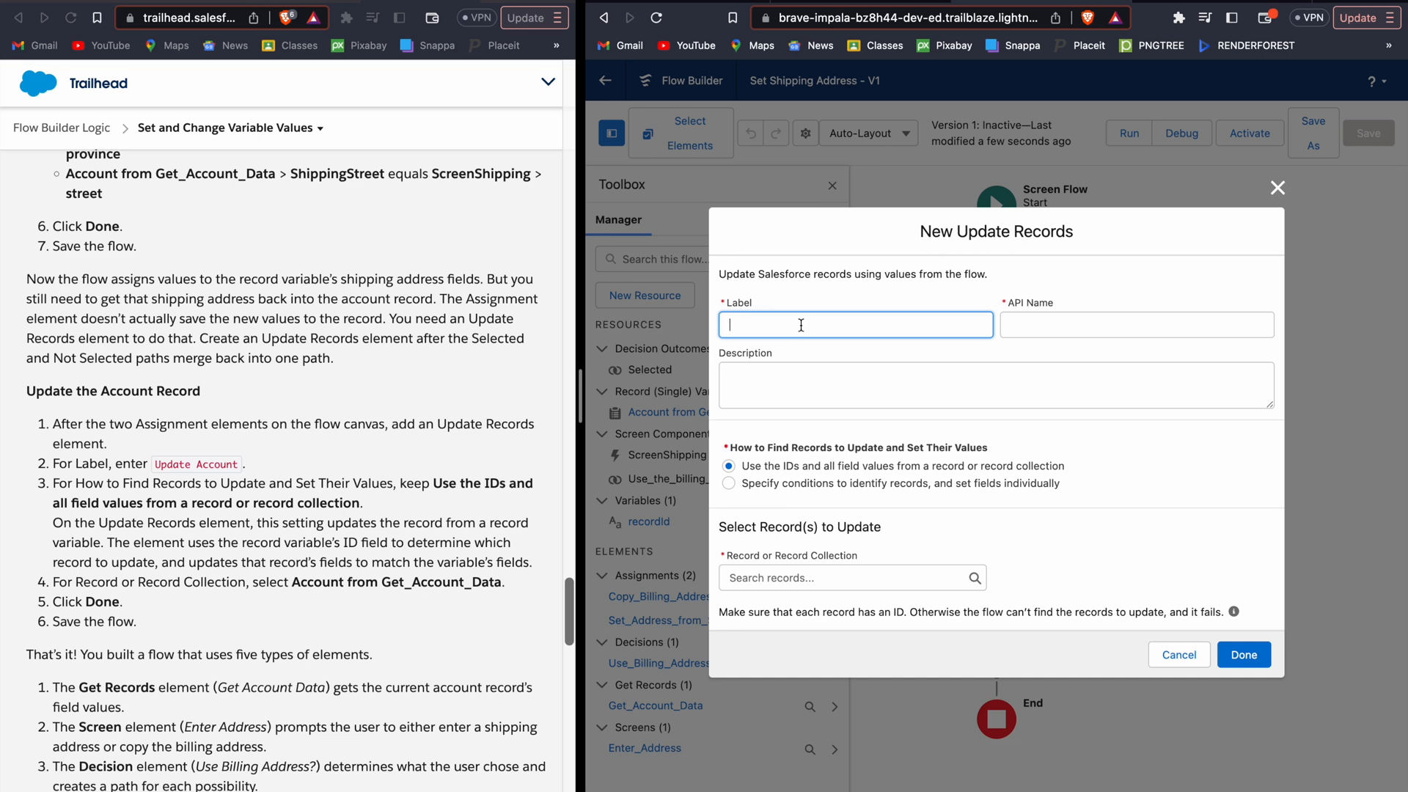
text(Update Account)
click(1011, 429)
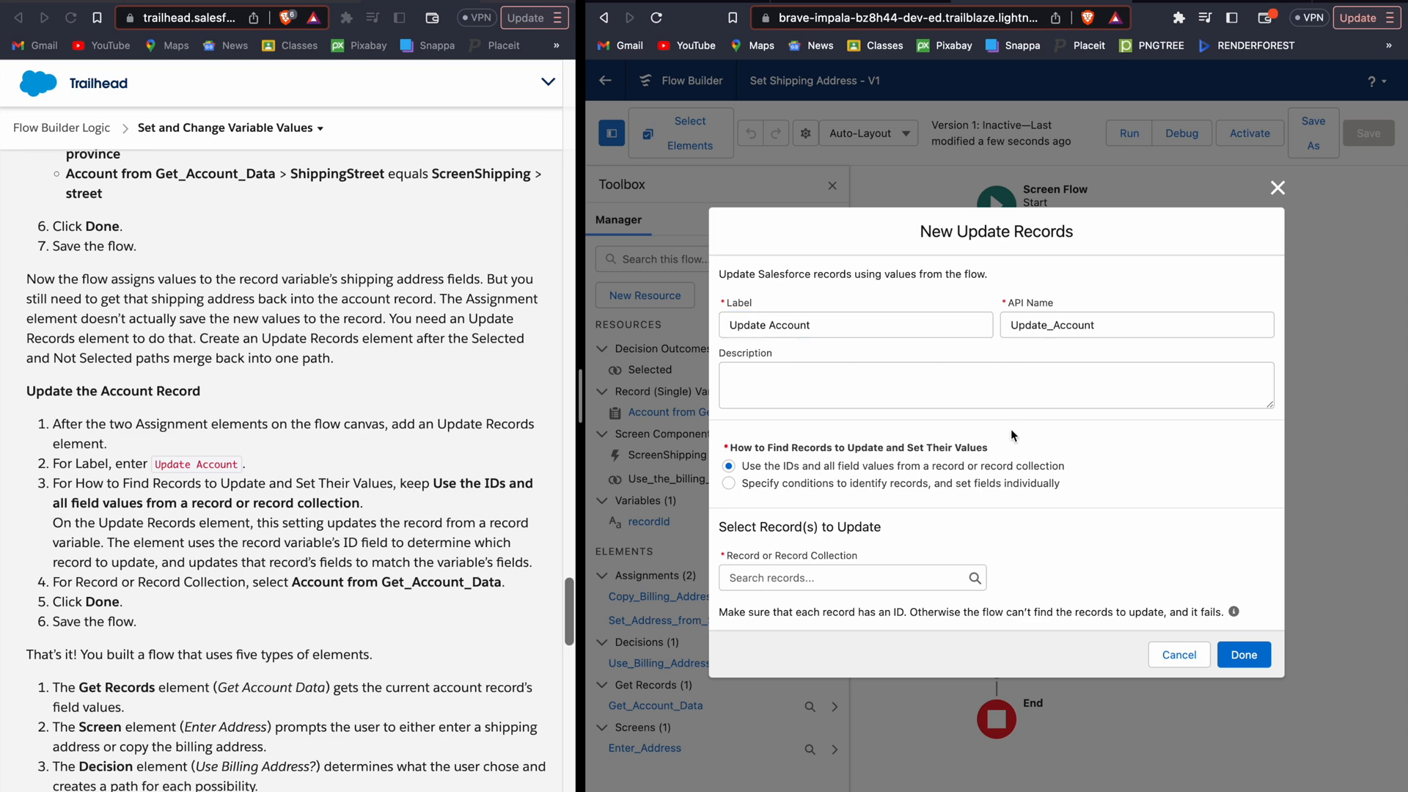
Set the Update Account element's record to Account from Get_Account_Data and finish the element
scroll(238, 482, down, 5)
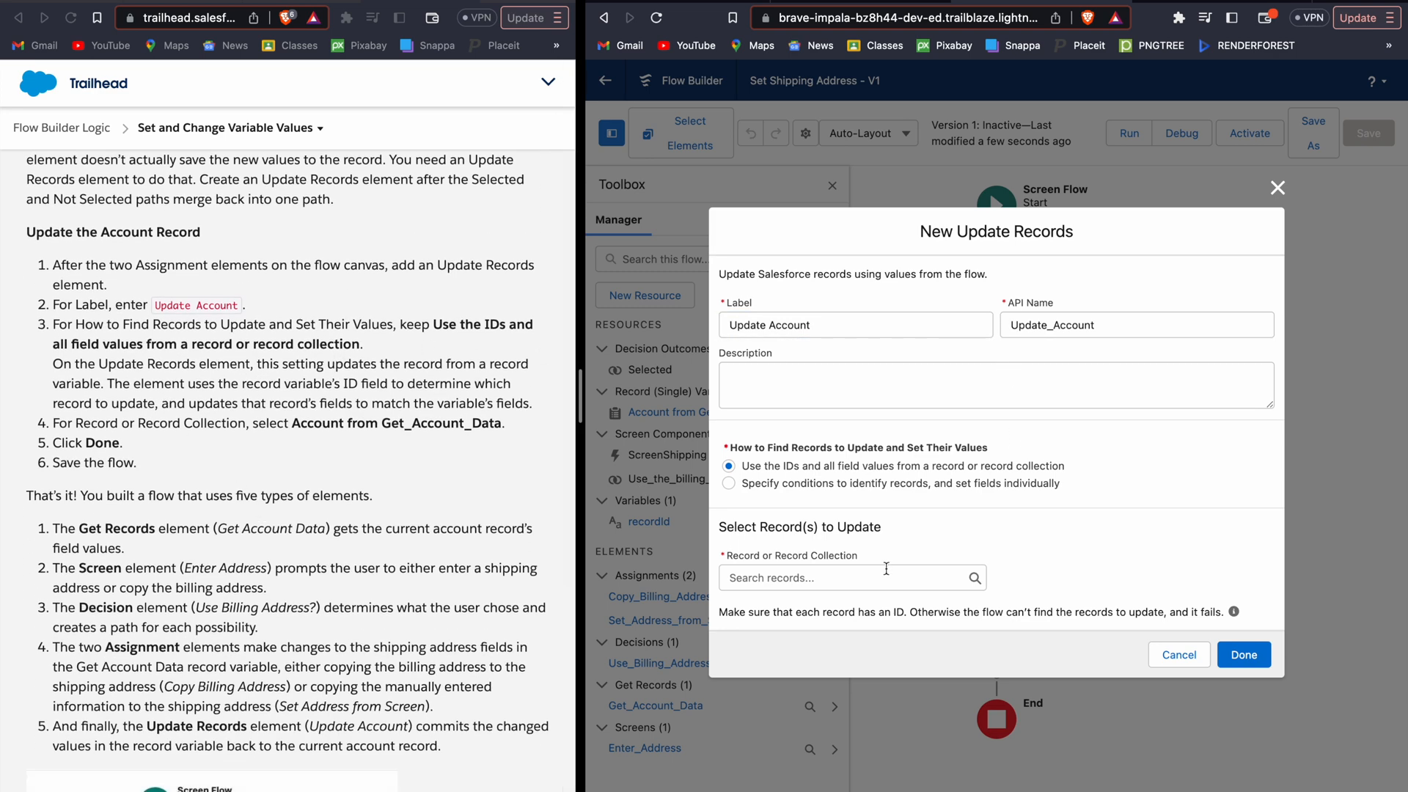
scroll(217, 434, down, 2)
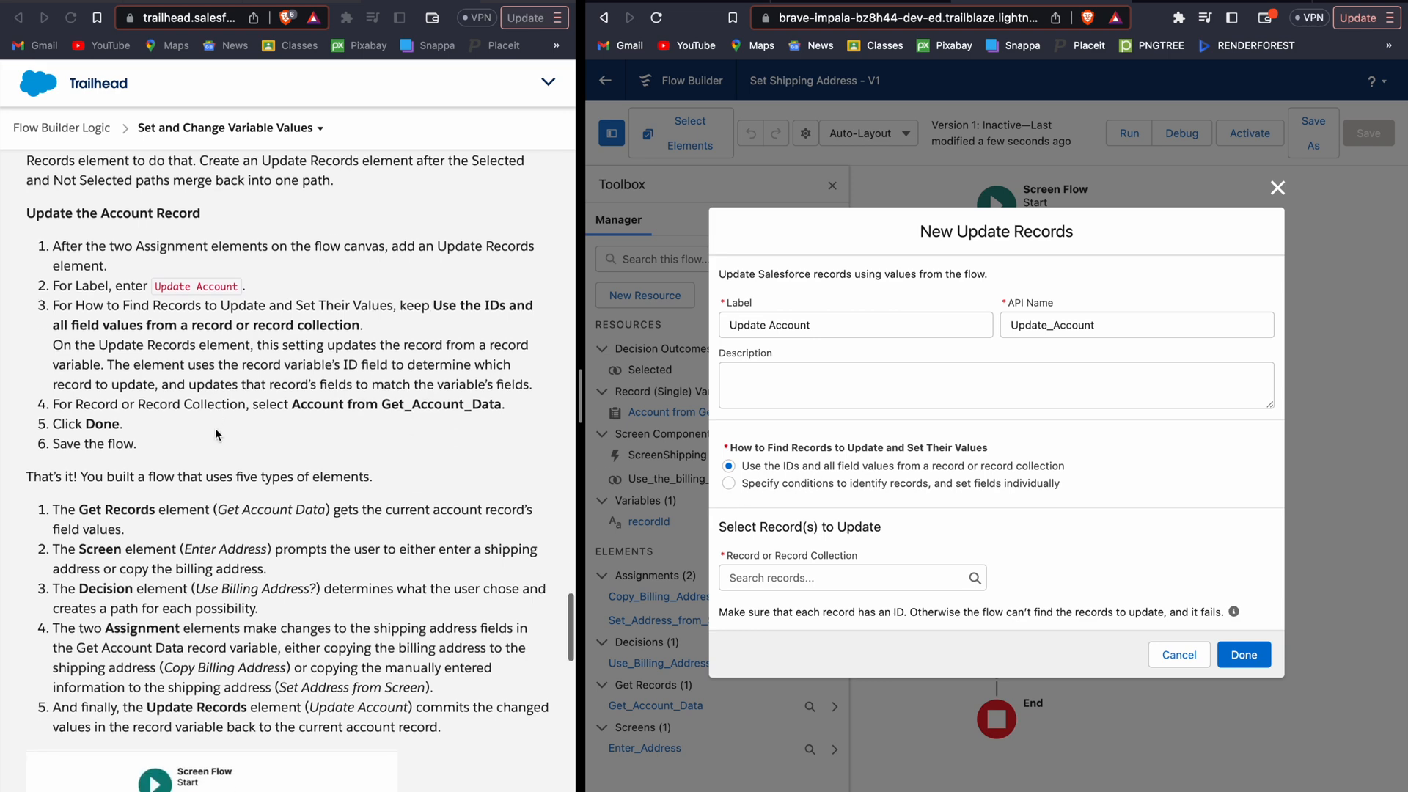
click(783, 580)
text(Acco)
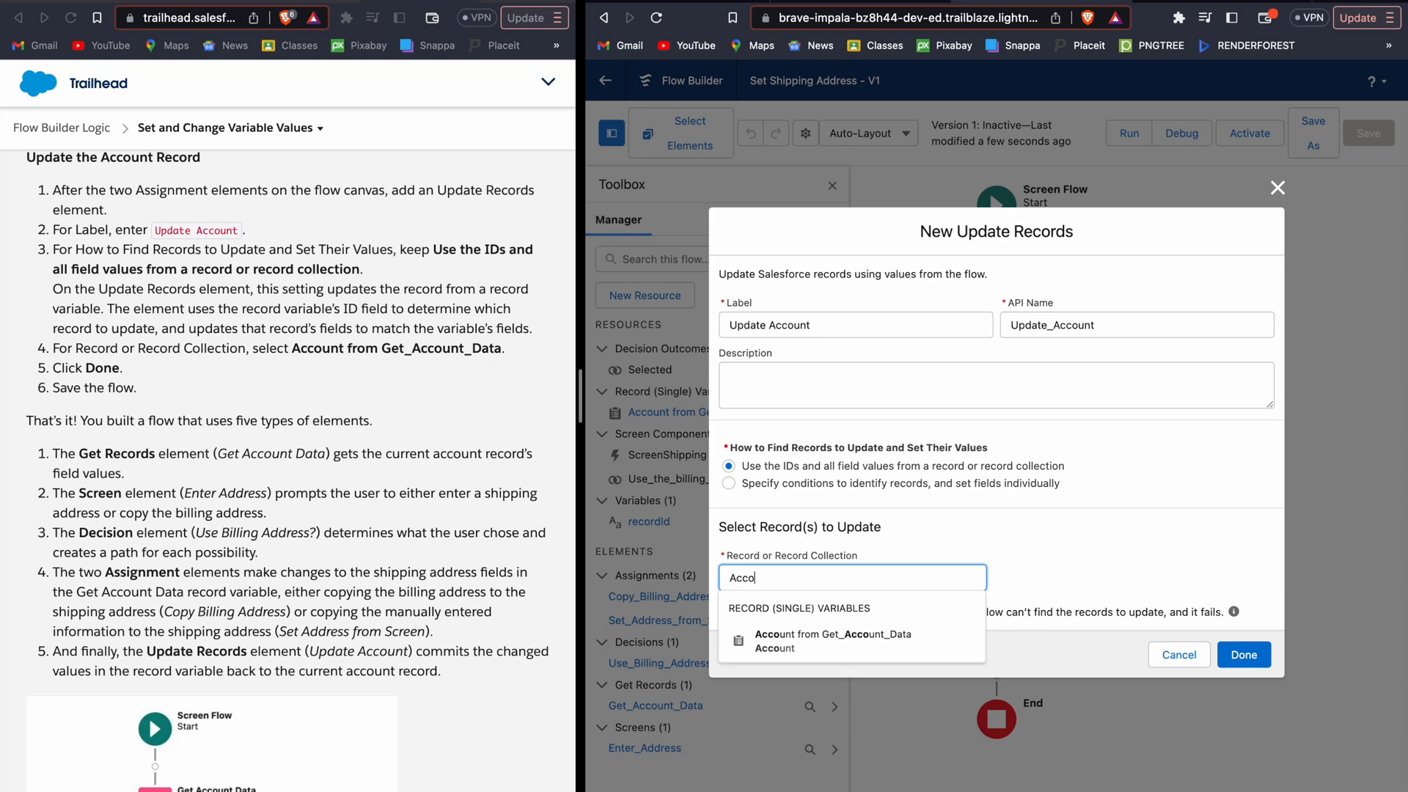
key(Down)
key(Return)
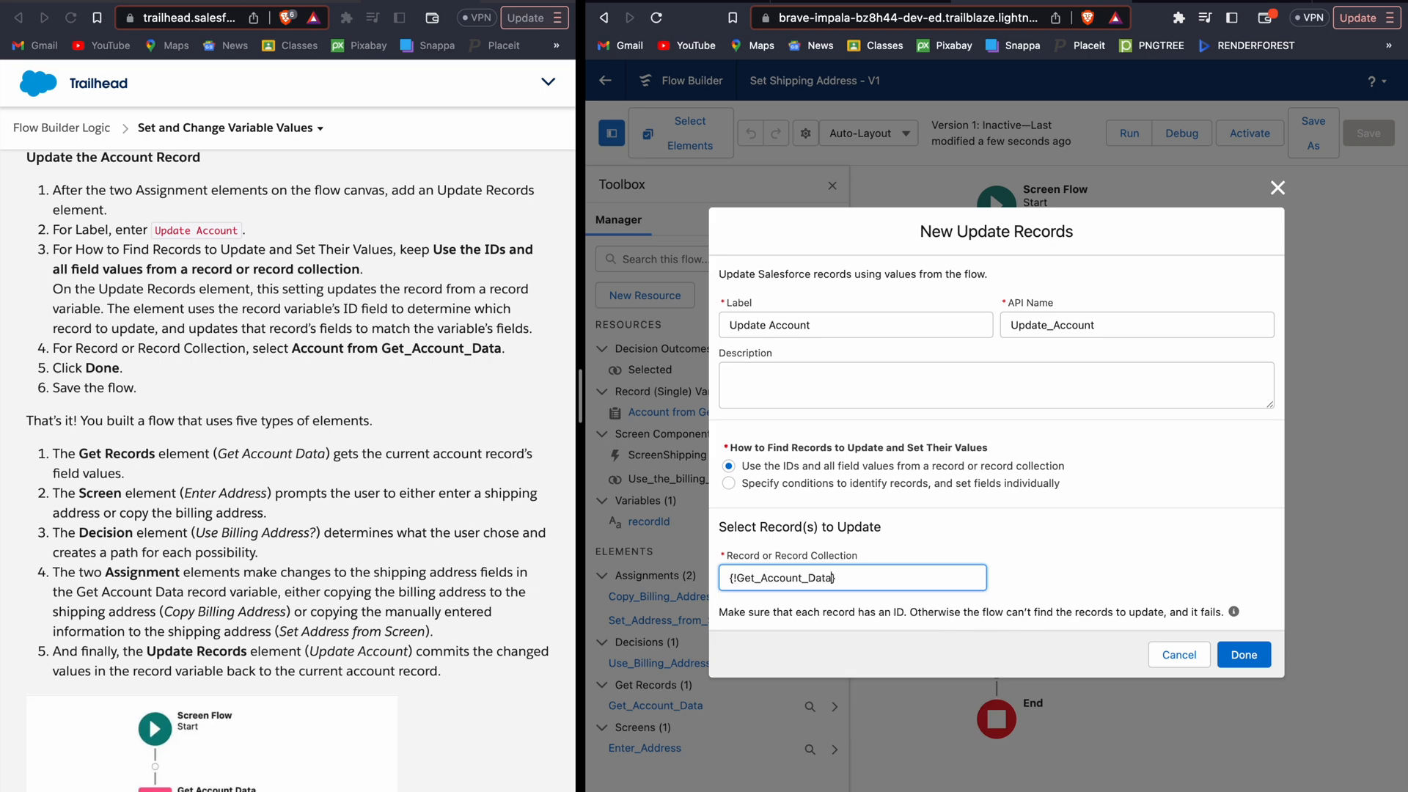
click(1132, 561)
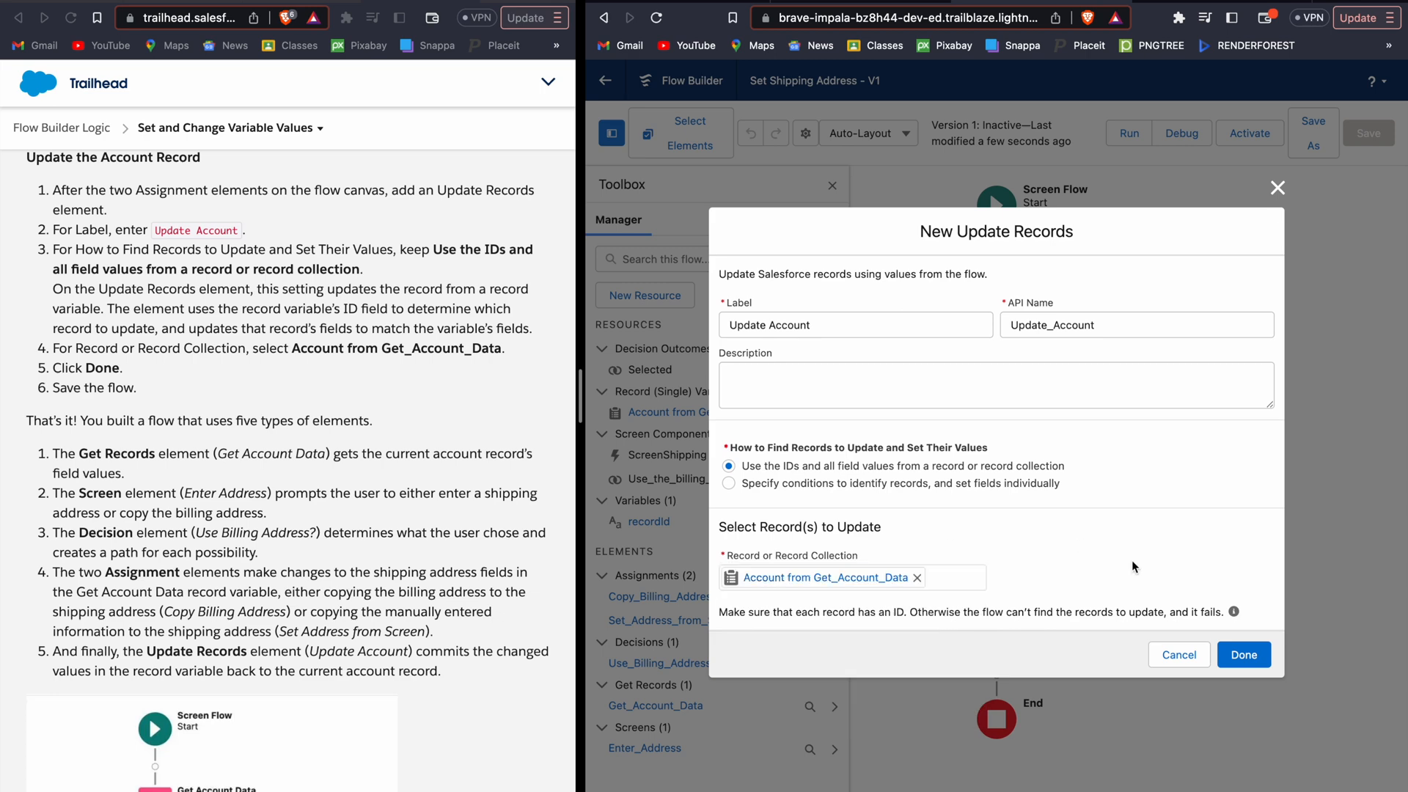
click(1245, 655)
Review the rest of the unit's instructions and save the Set Shipping Address flow with its Update Account element
scroll(481, 489, down, 5)
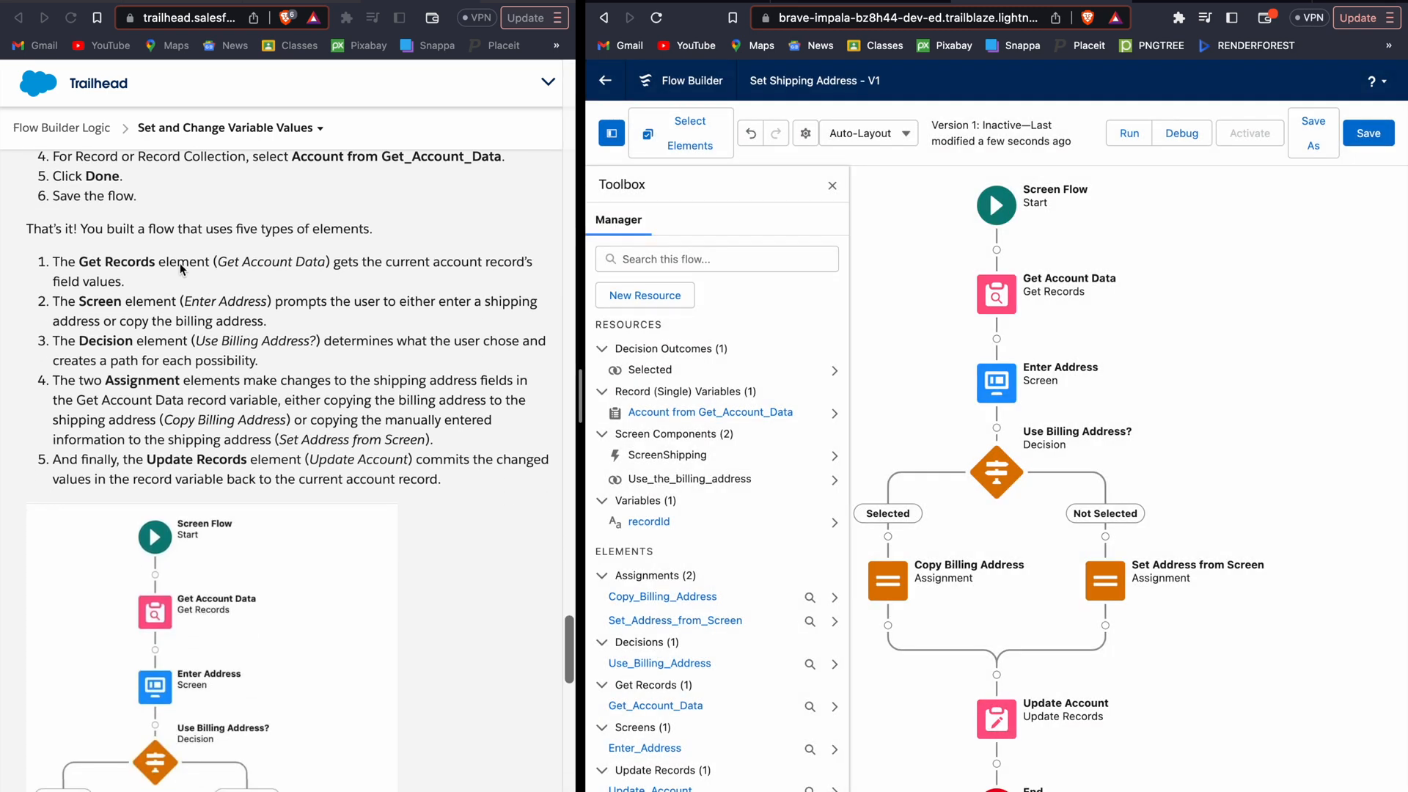
scroll(181, 269, down, 10)
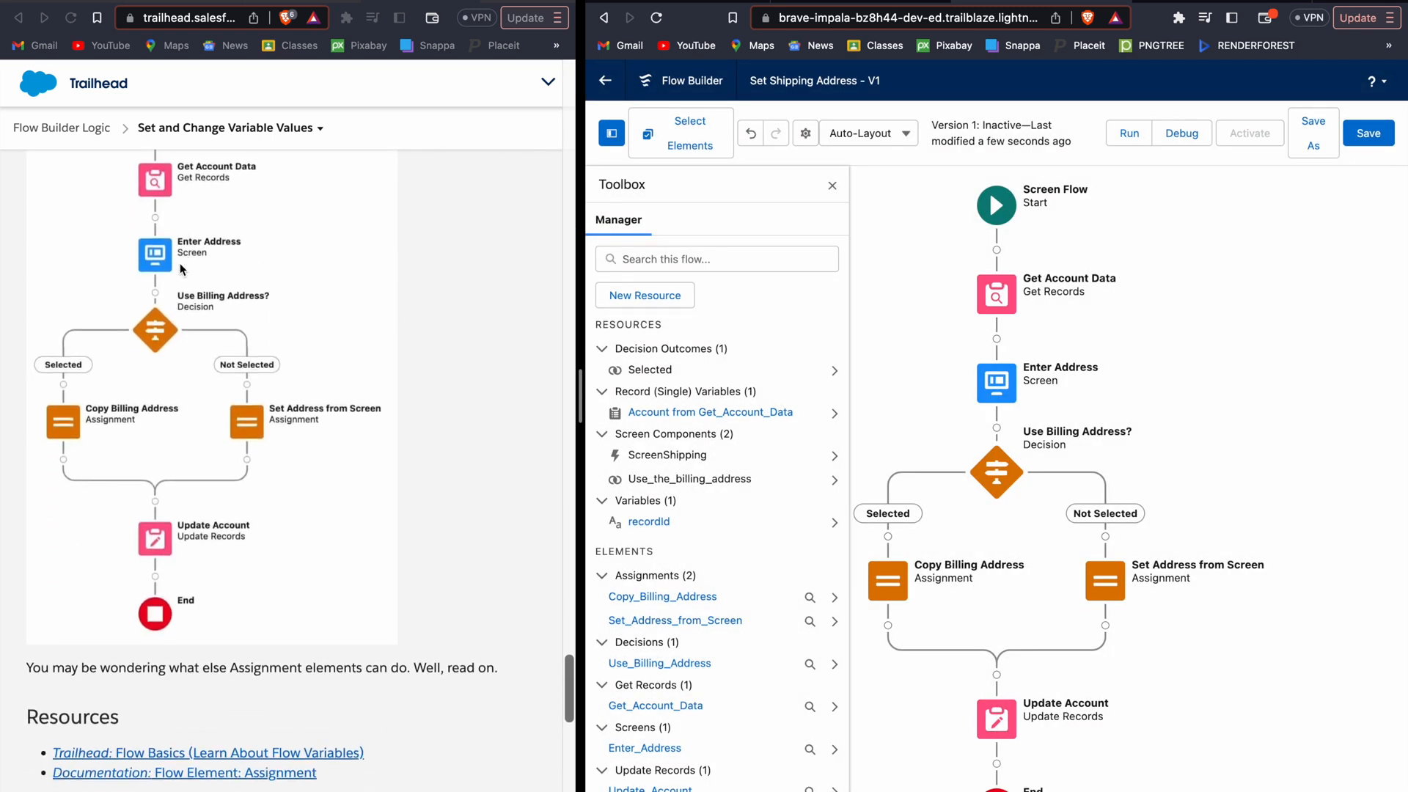
scroll(233, 405, down, 3)
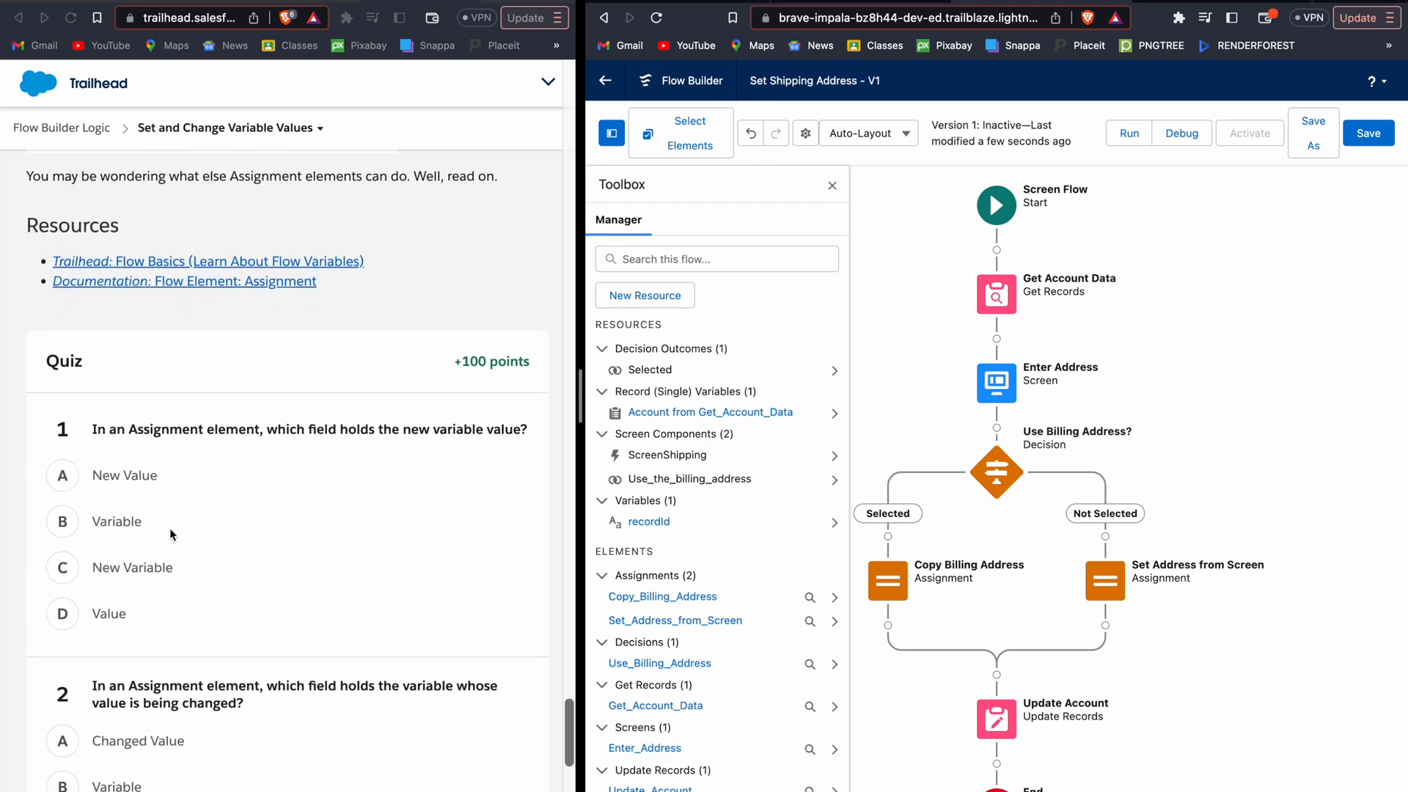
click(1368, 136)
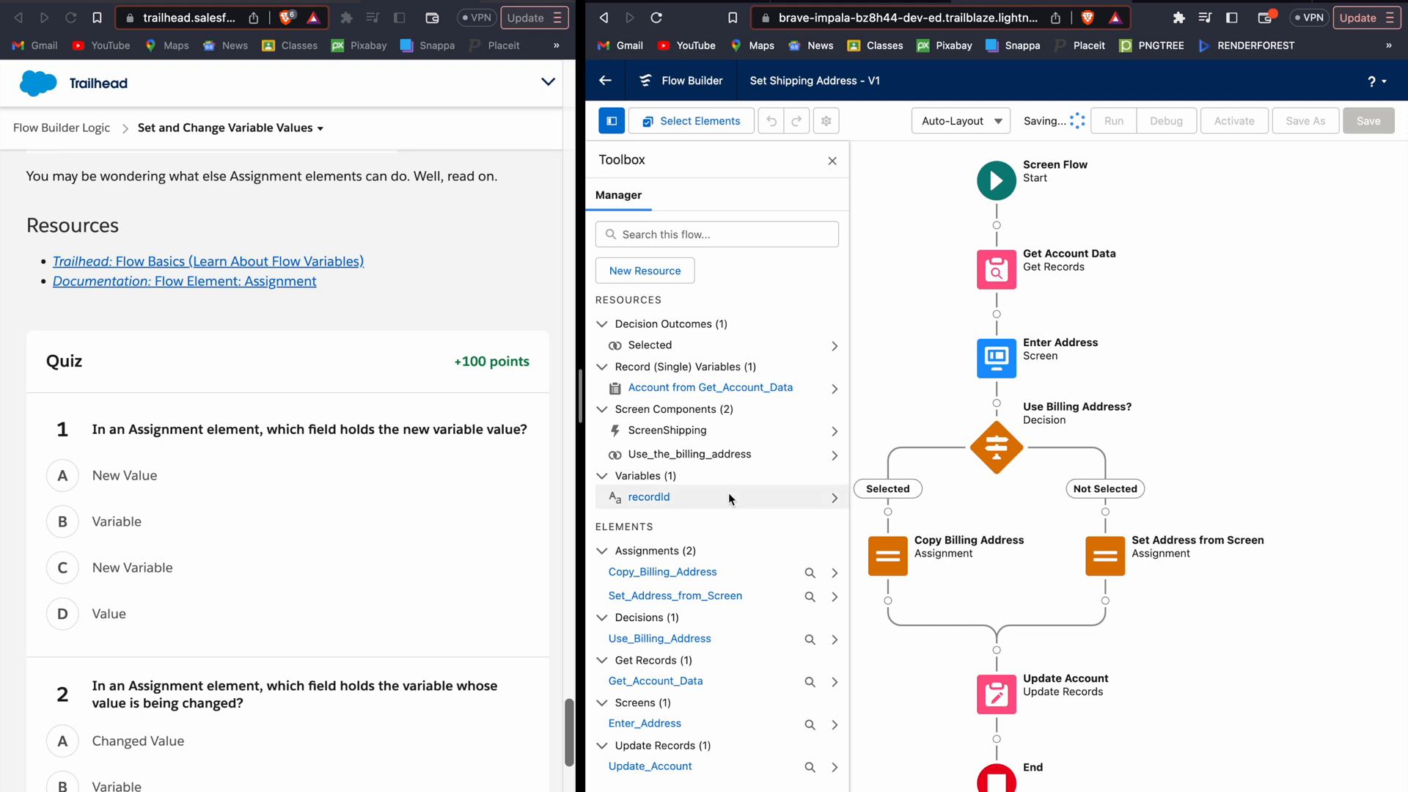
Try answering quiz question 1 with Variable and question 2 with Value, and submit the quiz for checking
scroll(409, 540, down, 2)
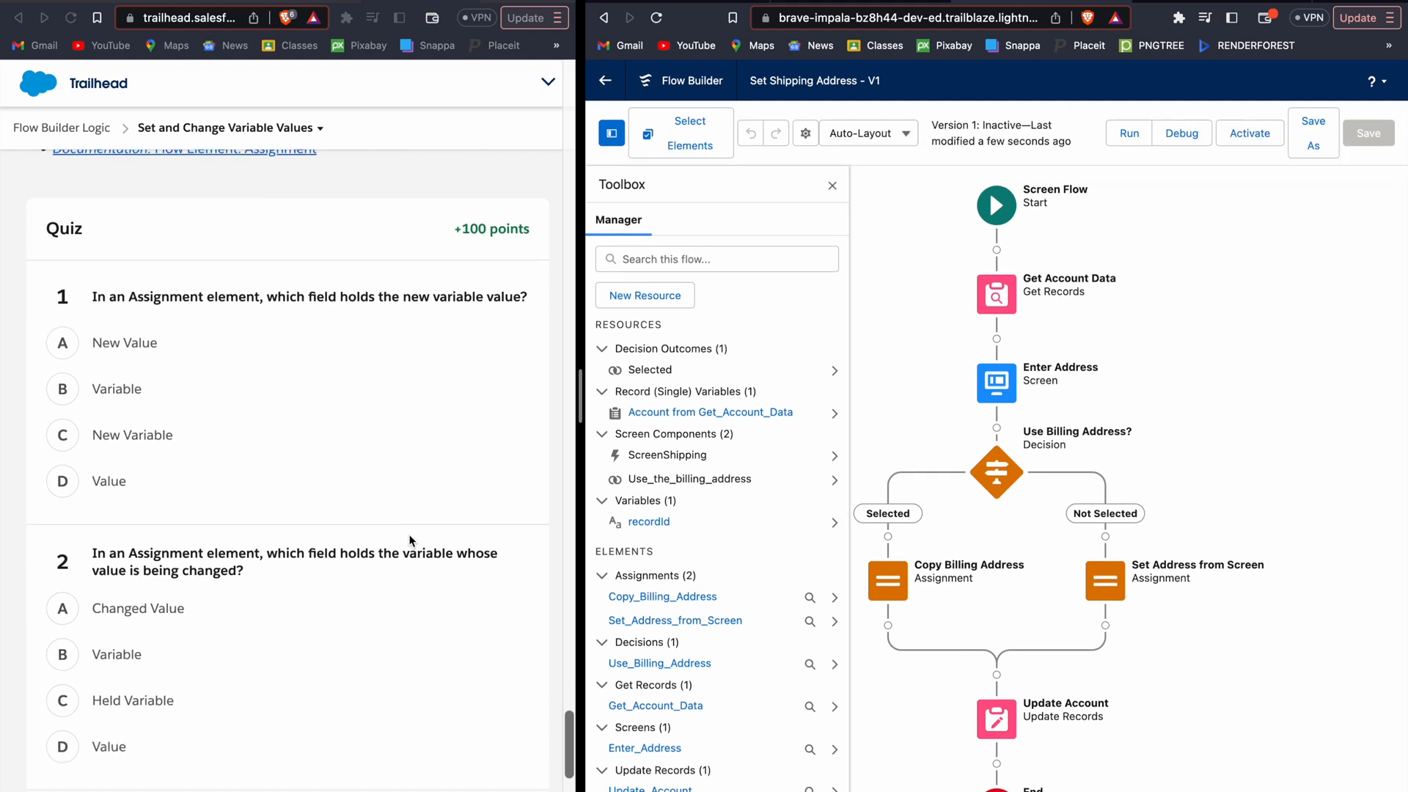
scroll(409, 541, down, 1)
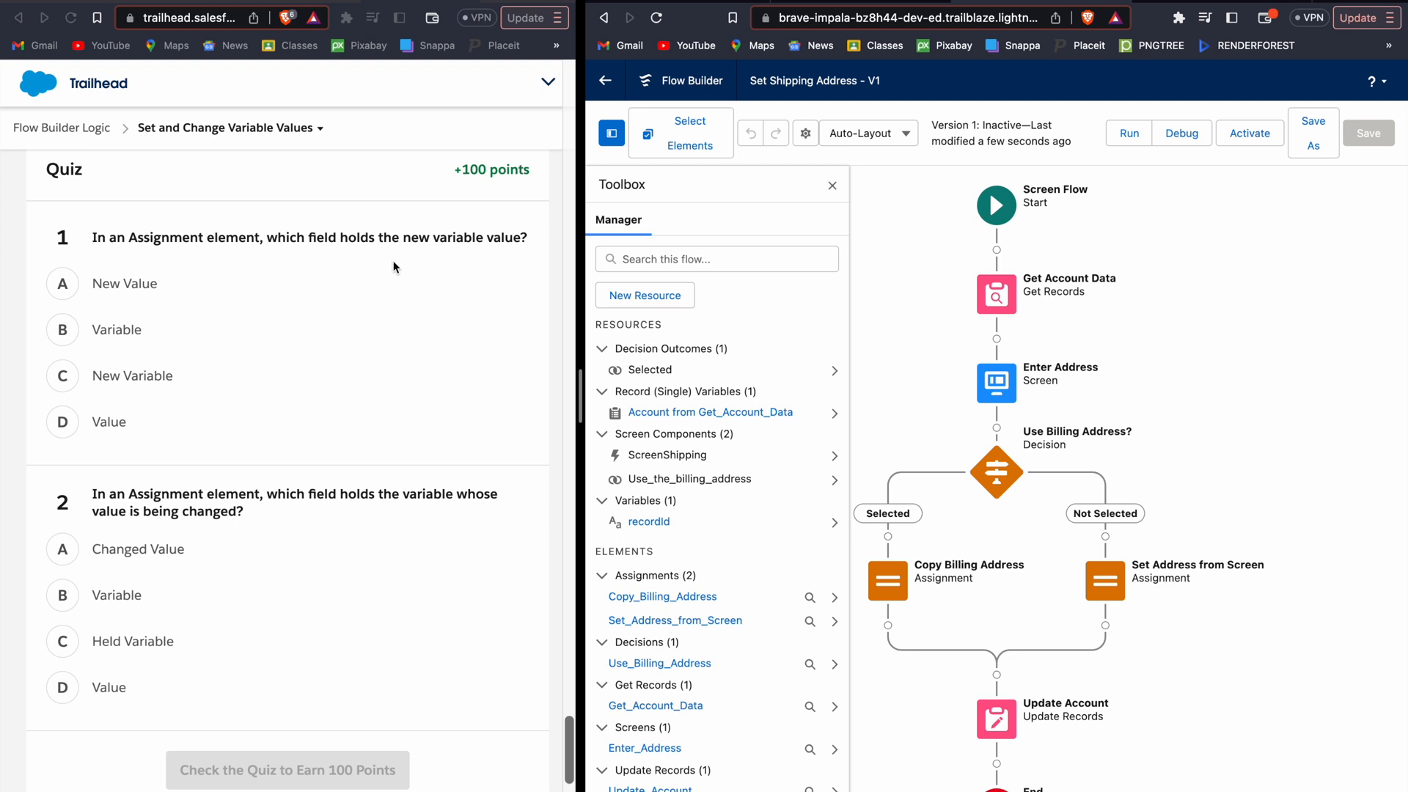
click(120, 334)
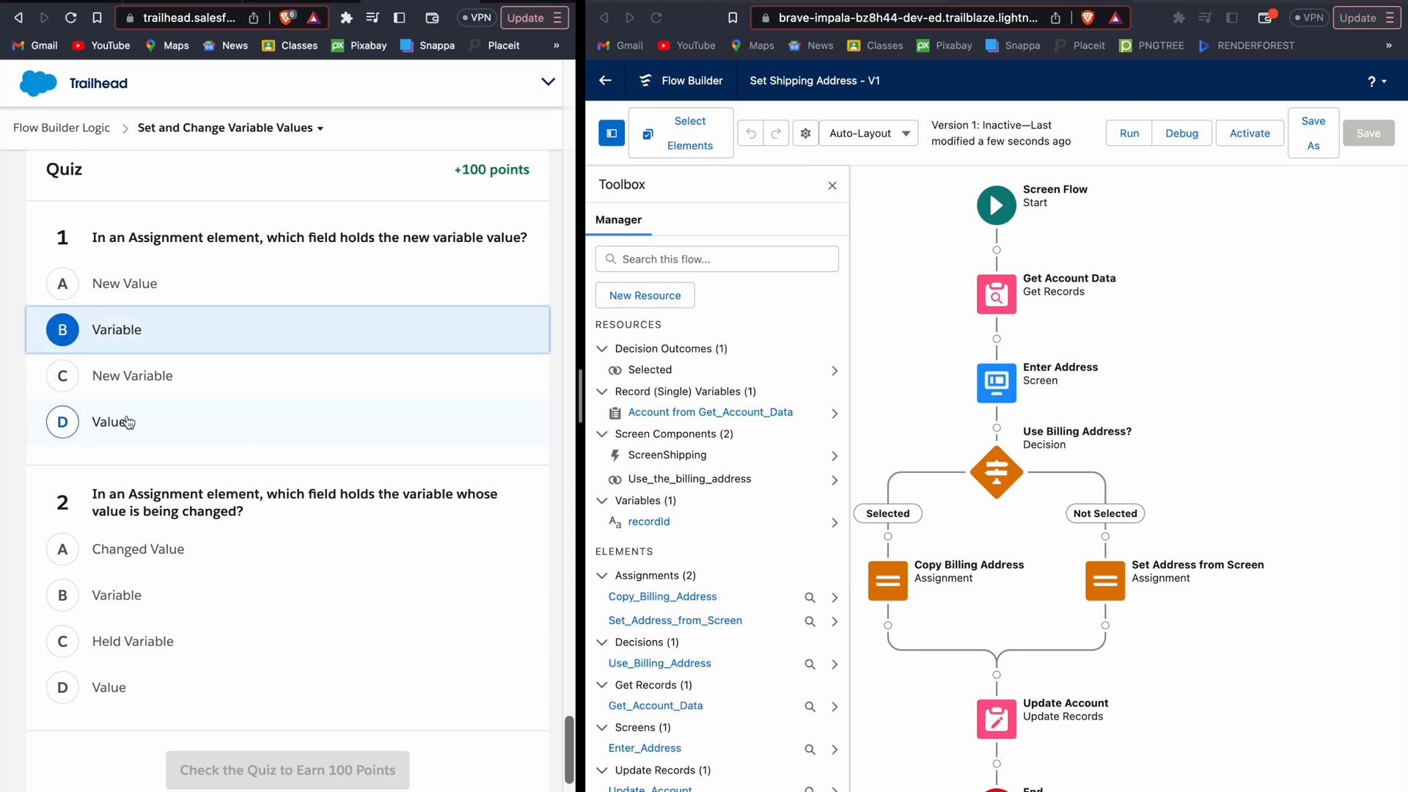
scroll(287, 414, down, 3)
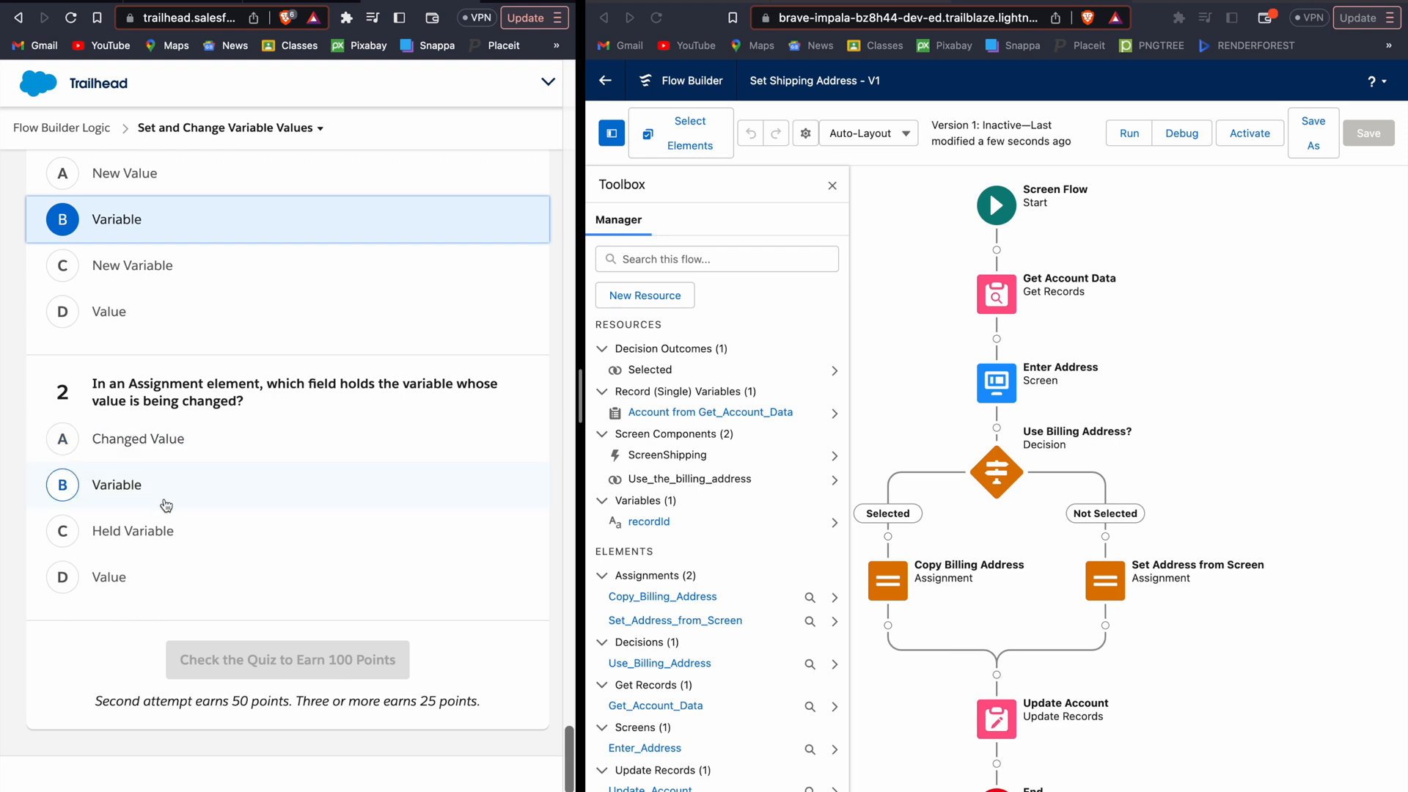
click(153, 458)
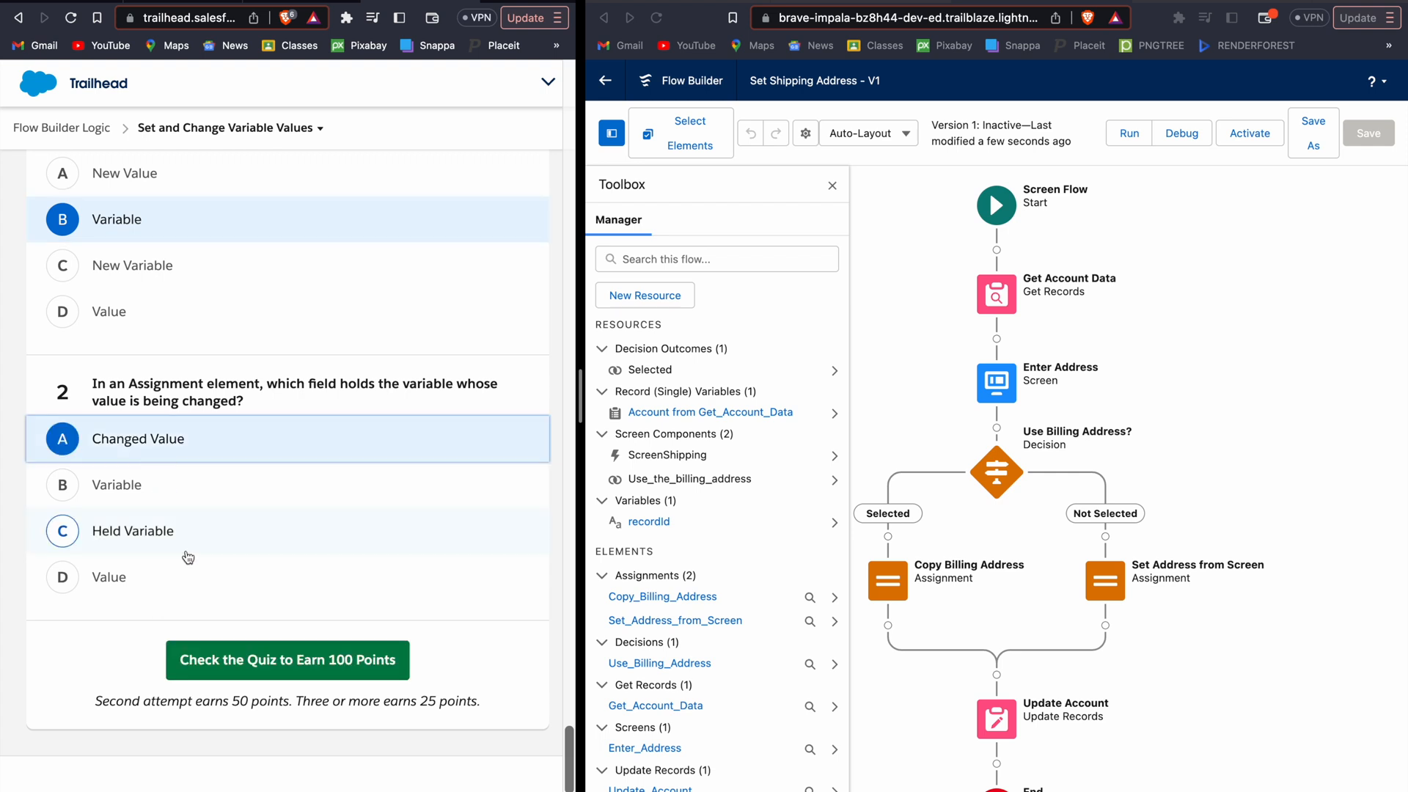
click(131, 576)
click(275, 659)
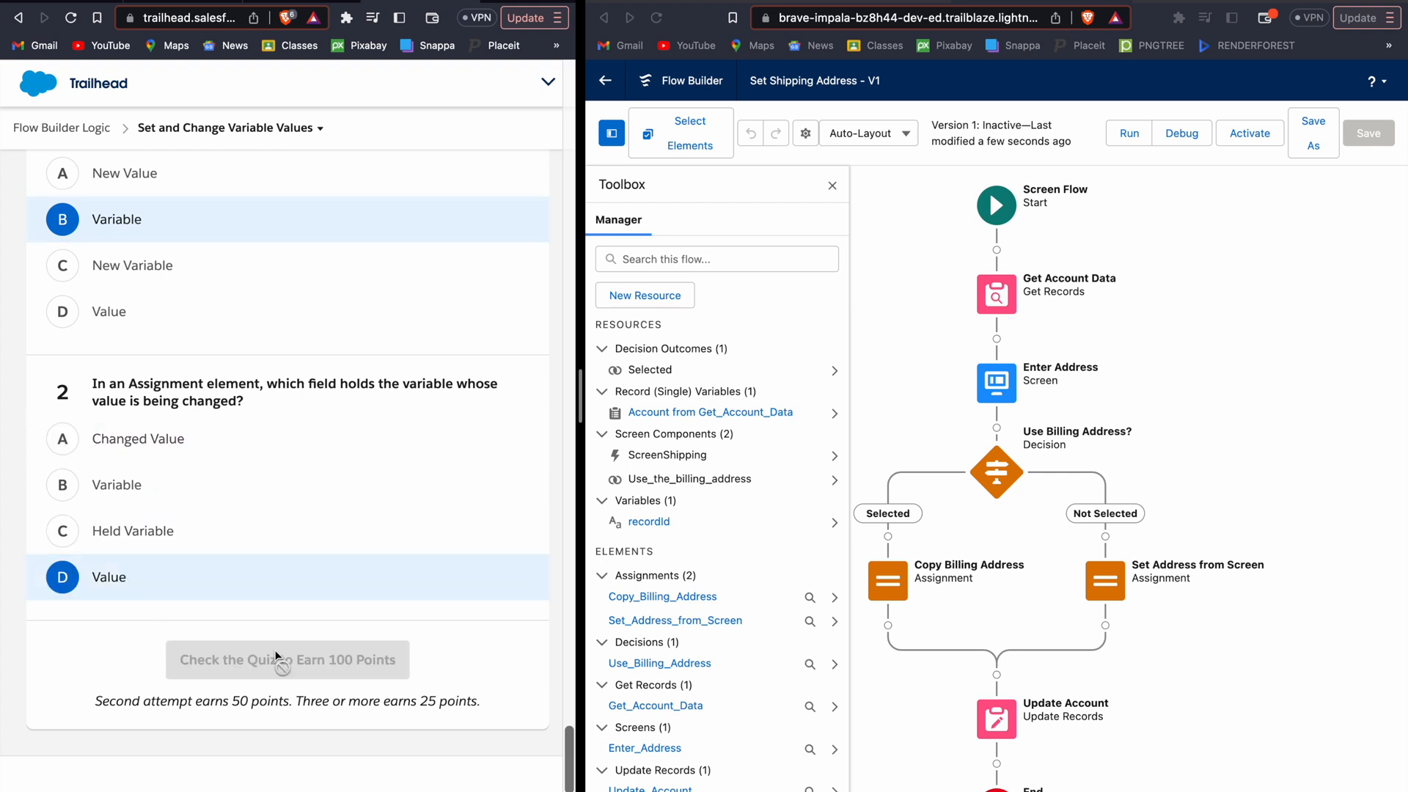
Try answering quiz question 1 with New Variable and question 2 with Changed Value, and submit the quiz again
scroll(330, 541, up, 3)
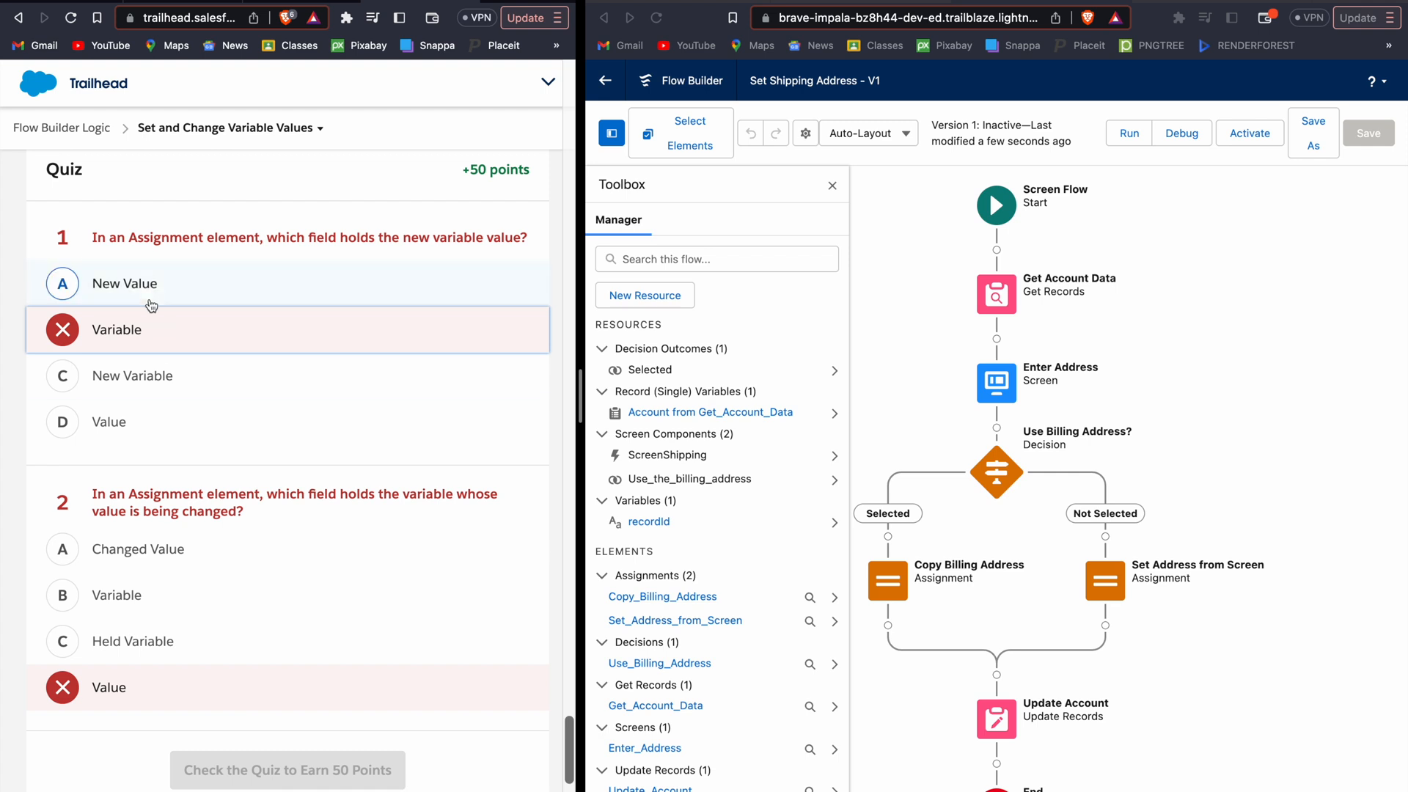
click(144, 389)
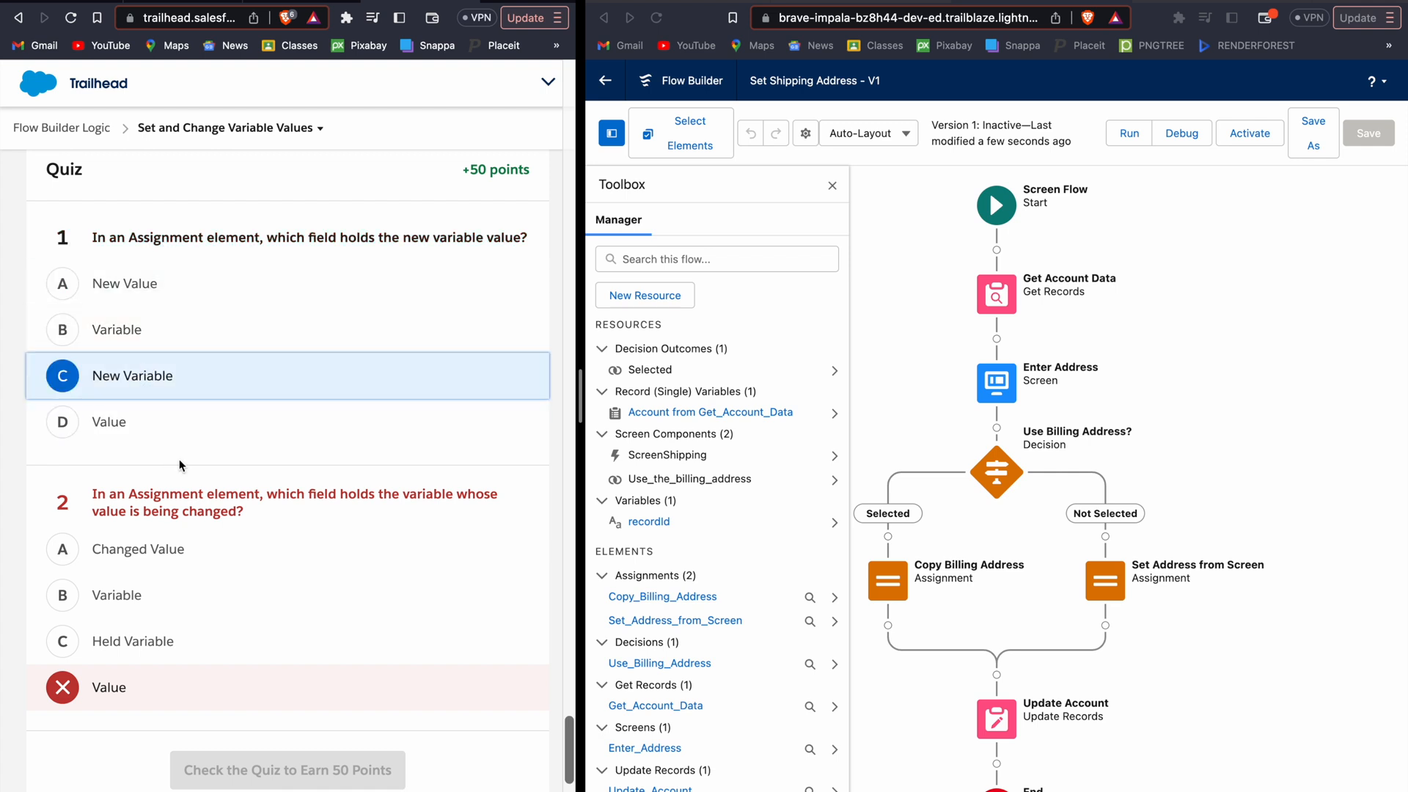
scroll(181, 466, down, 1)
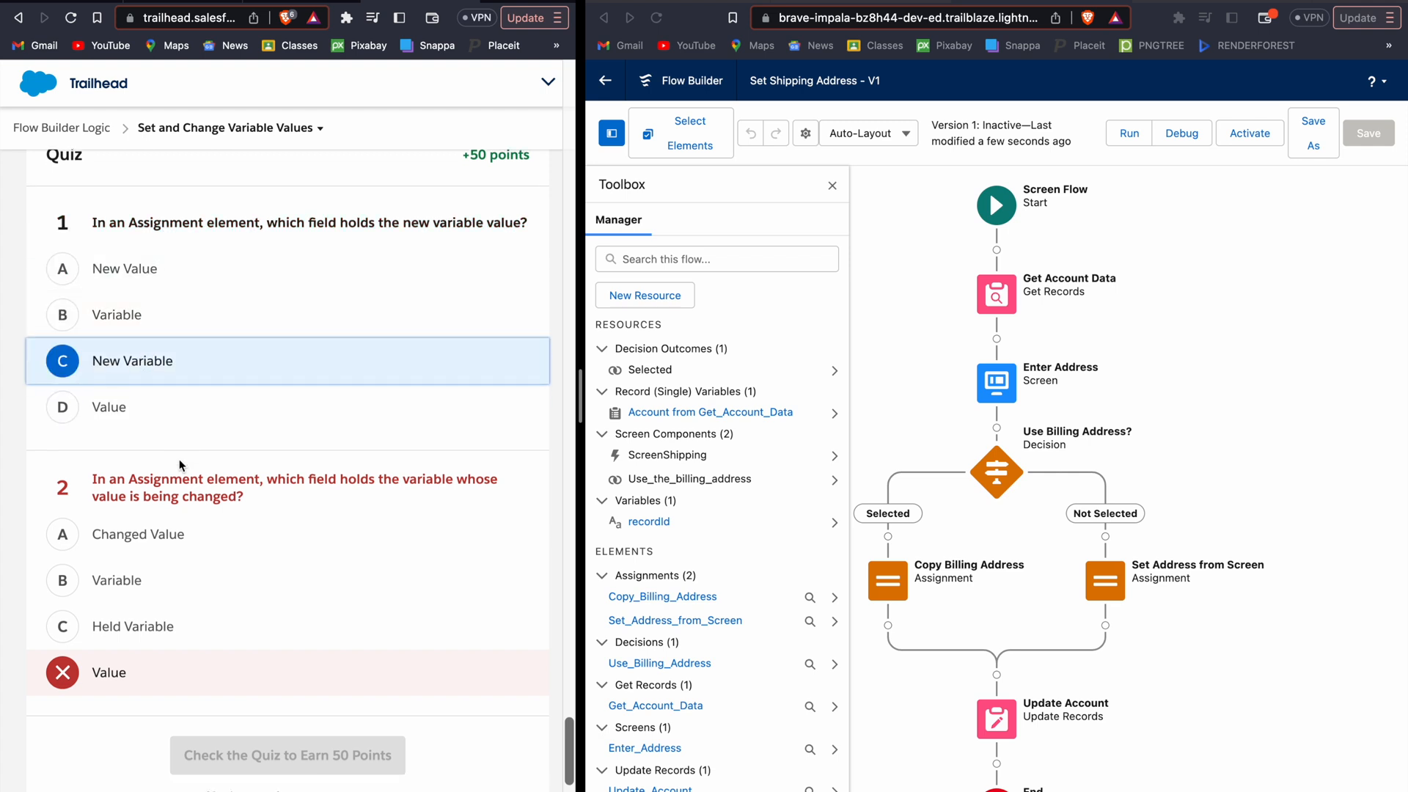
click(167, 546)
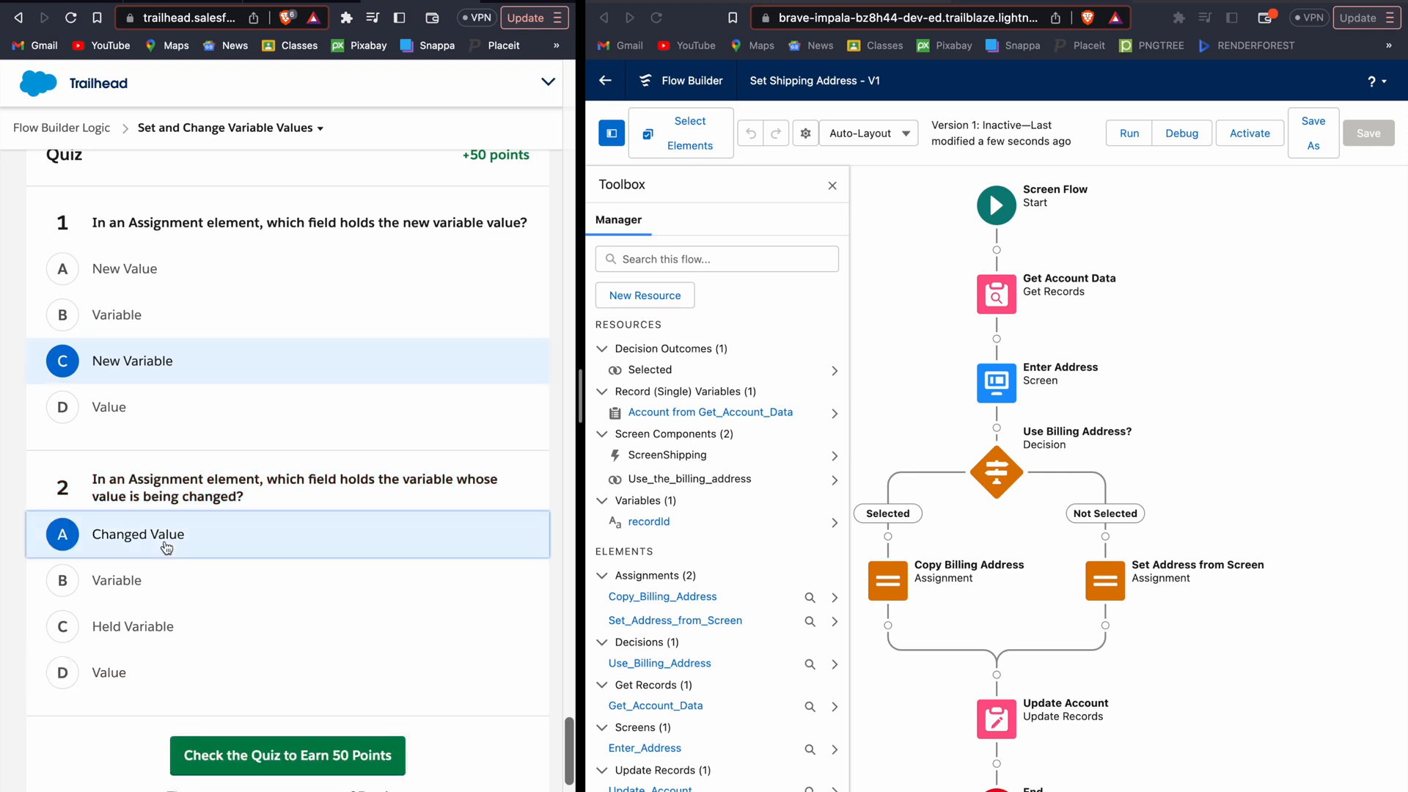
click(313, 755)
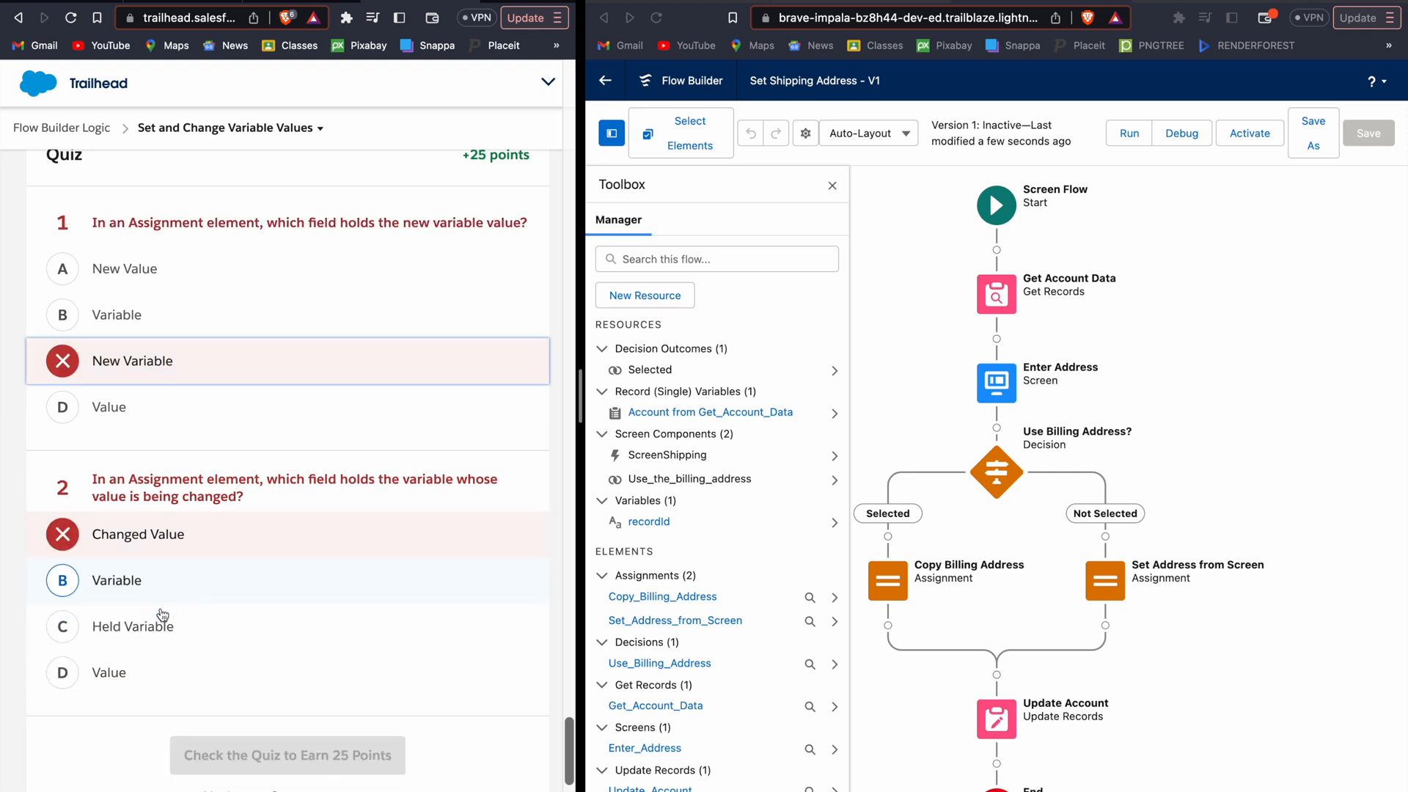
Answer quiz question 2 with Variable and question 1 with New Value, and submit the quiz
click(131, 669)
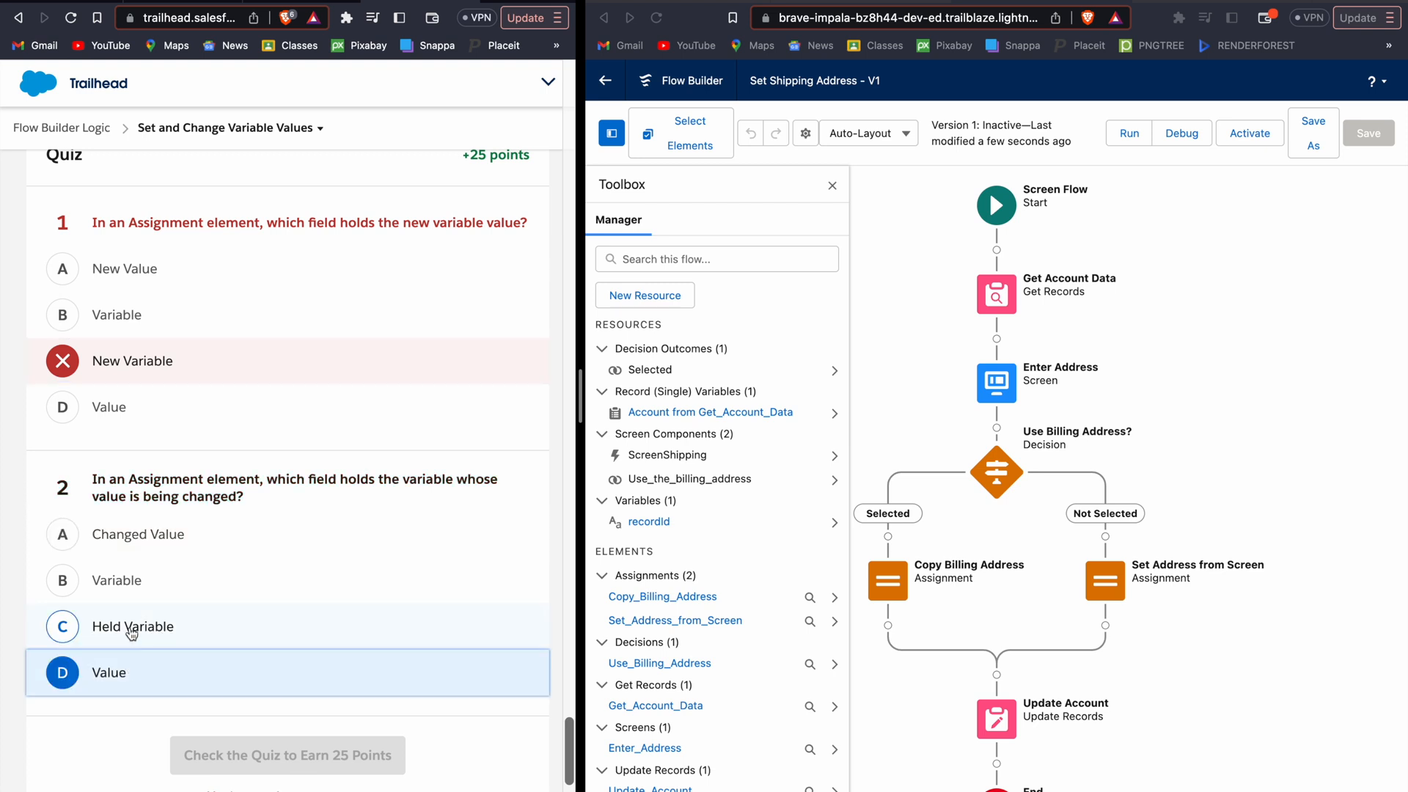
click(132, 632)
click(130, 588)
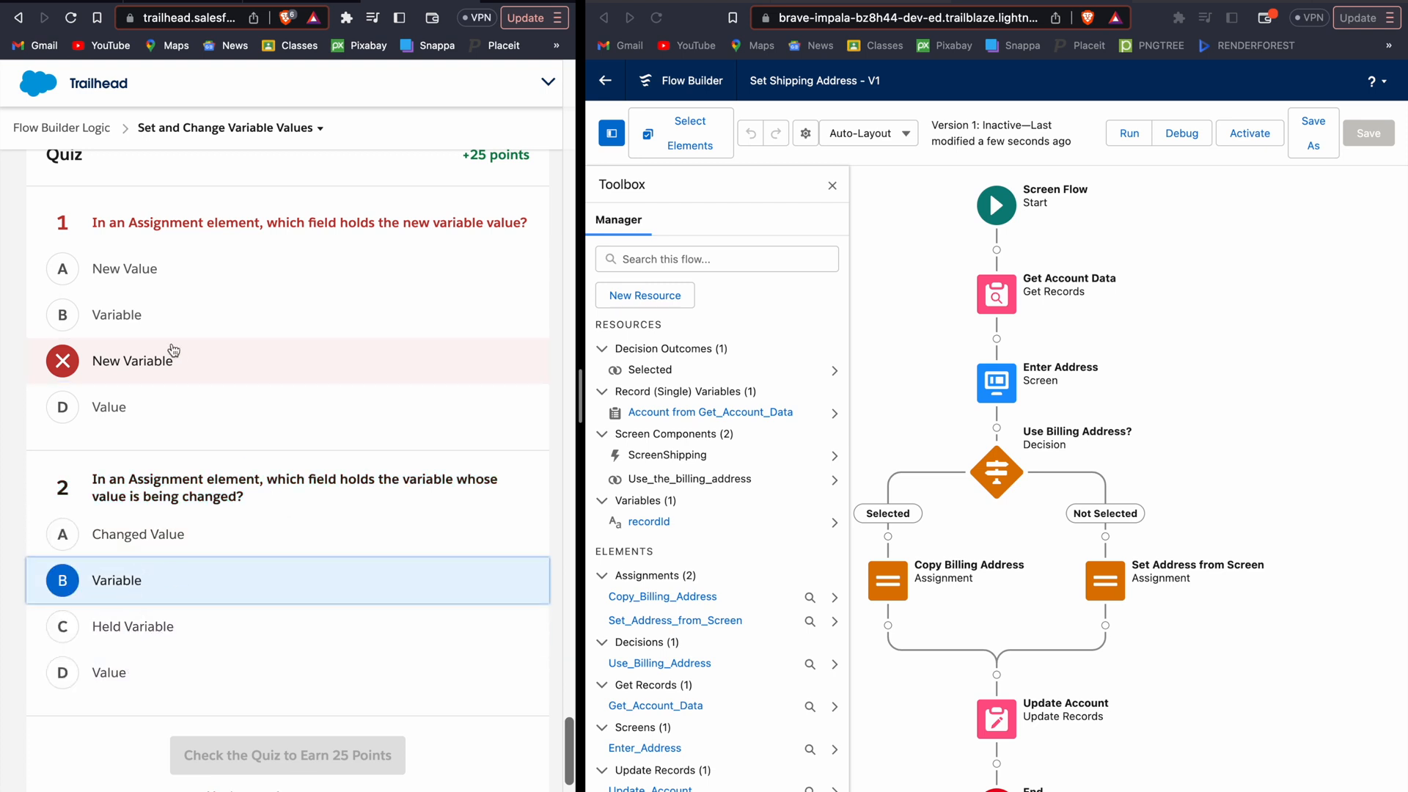
click(167, 275)
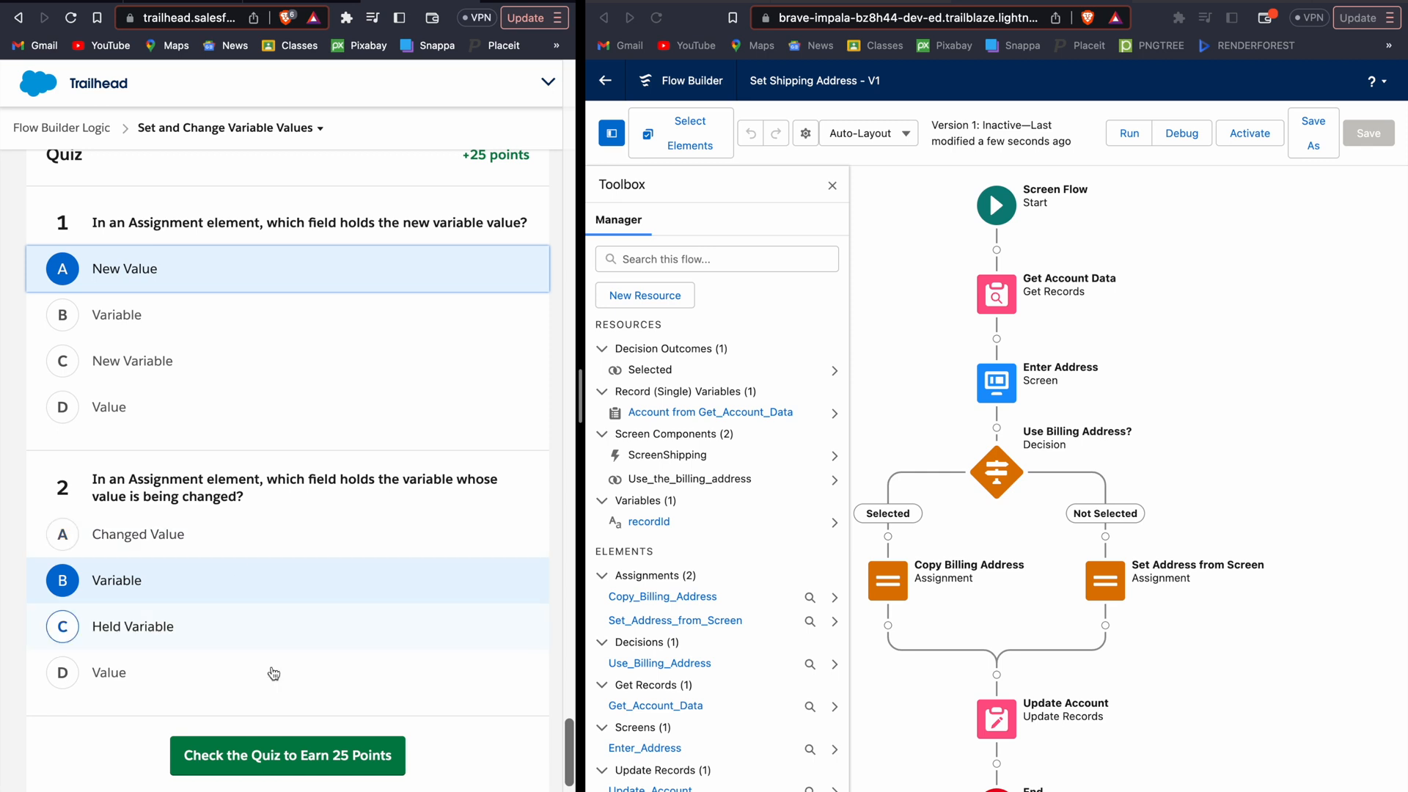
click(290, 753)
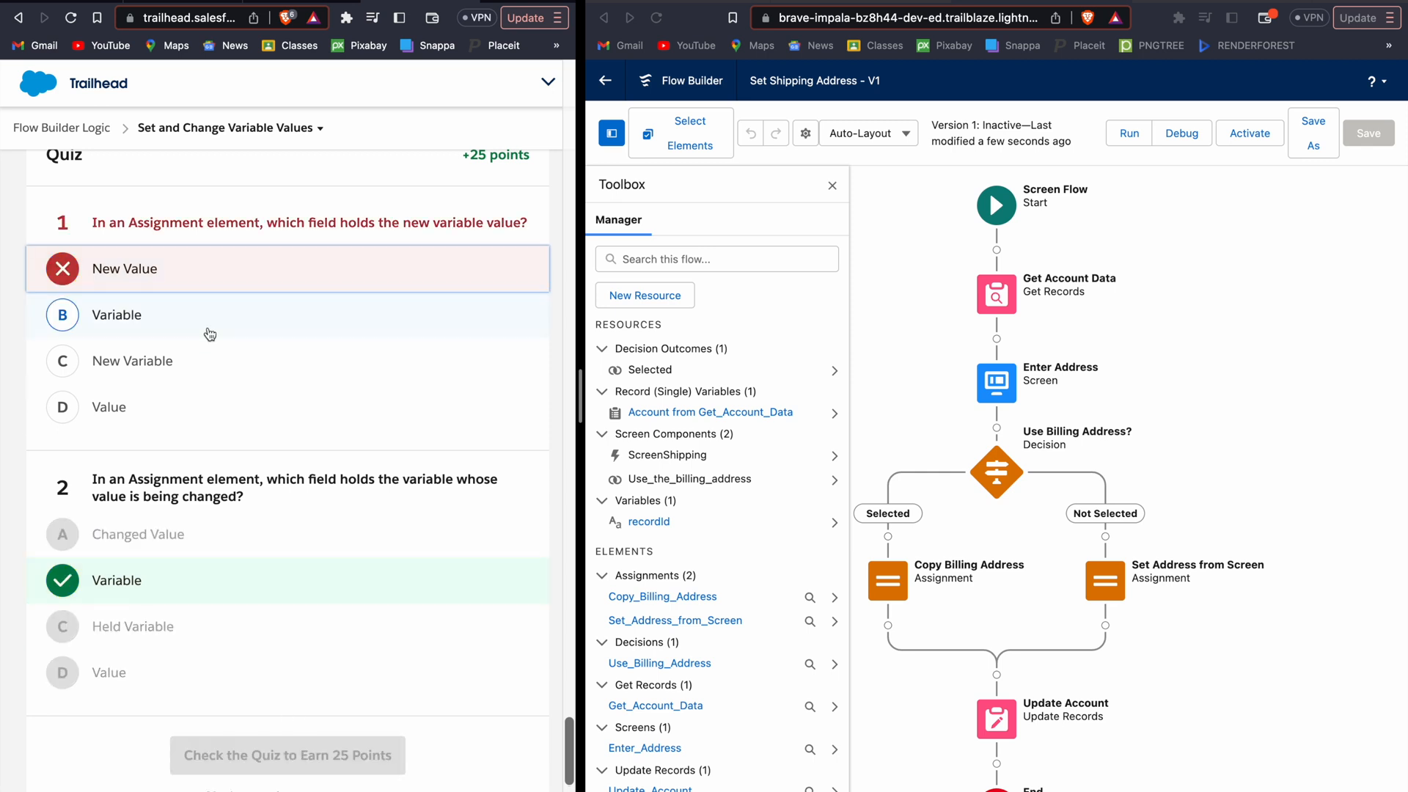
Change the answer to quiz question 1 to Value and resubmit the quiz
click(148, 405)
click(293, 741)
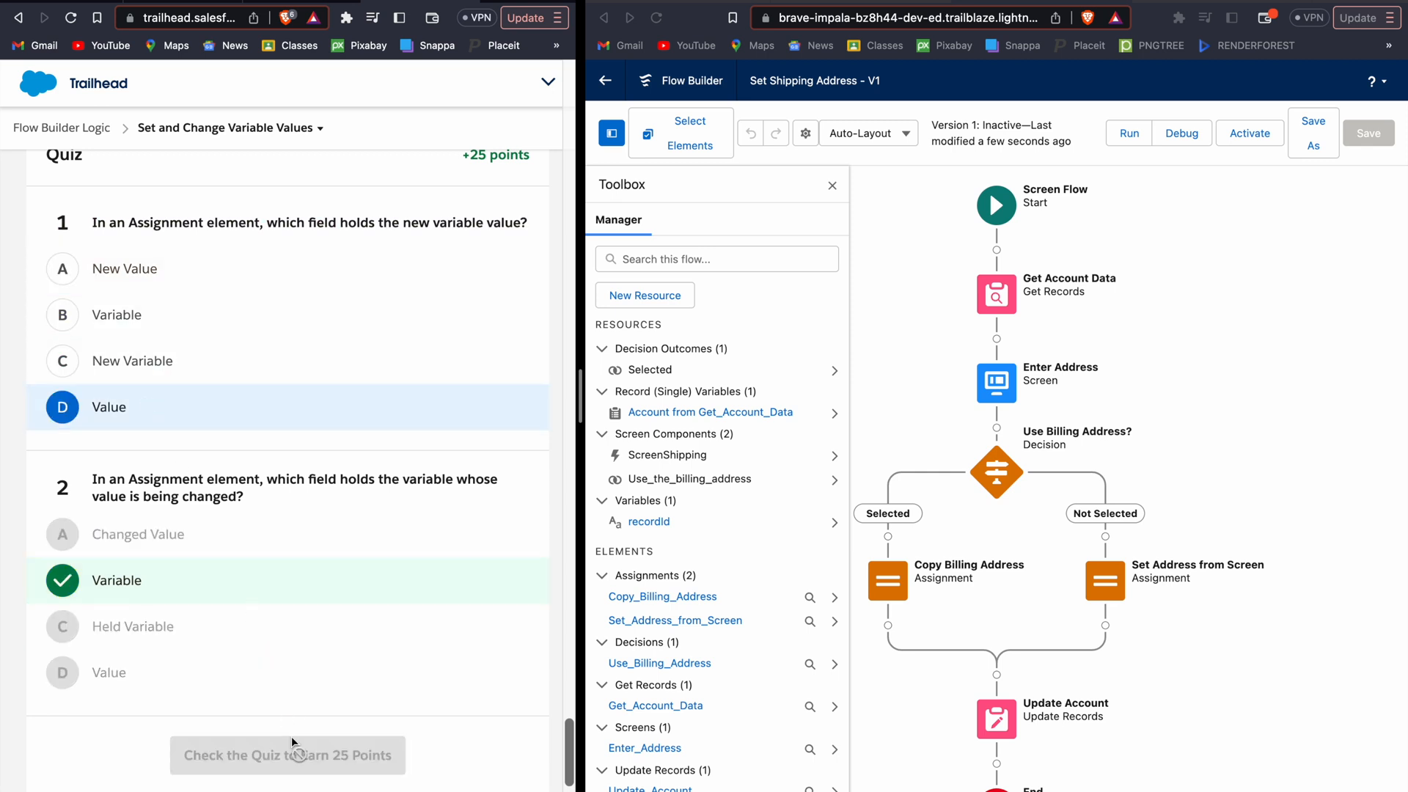